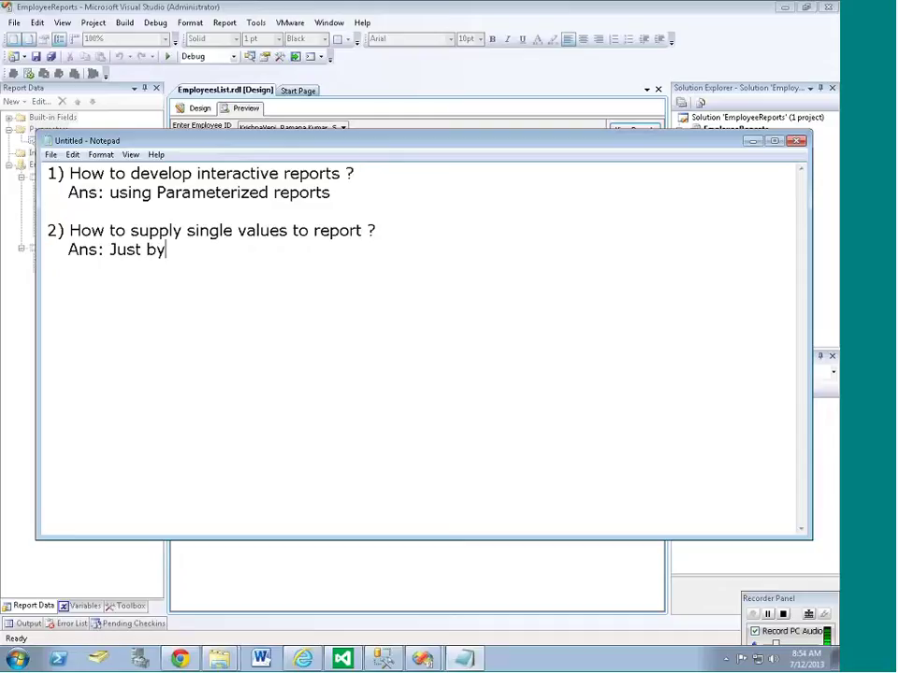
- Complete the answer to question 2 after "Just by" with: enabling parameter without enabling "Allow Multiple Values"
type("enabling ")
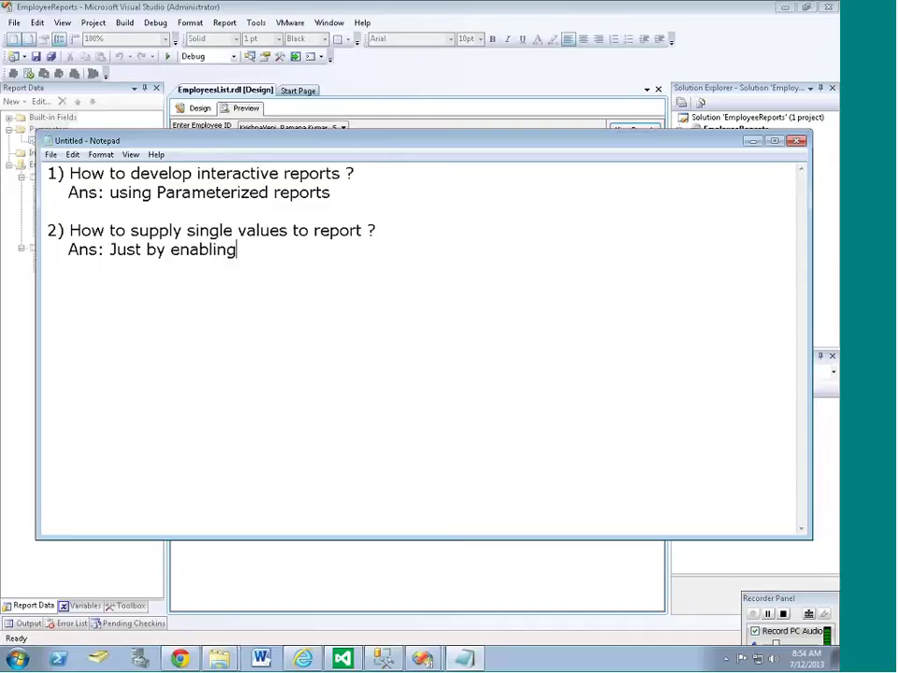
type("parameter")
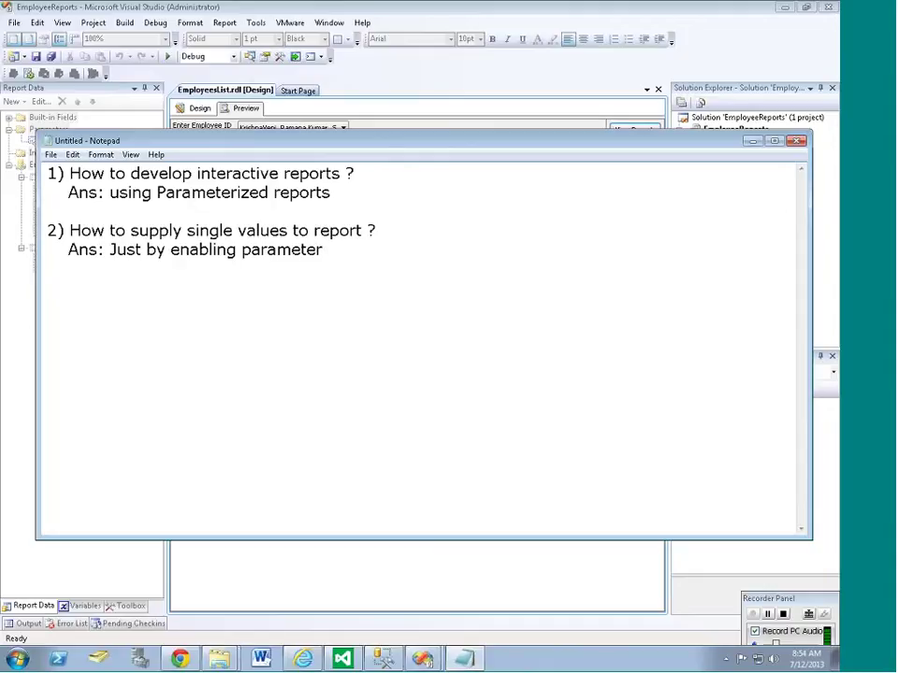
type(" without enabling \"")
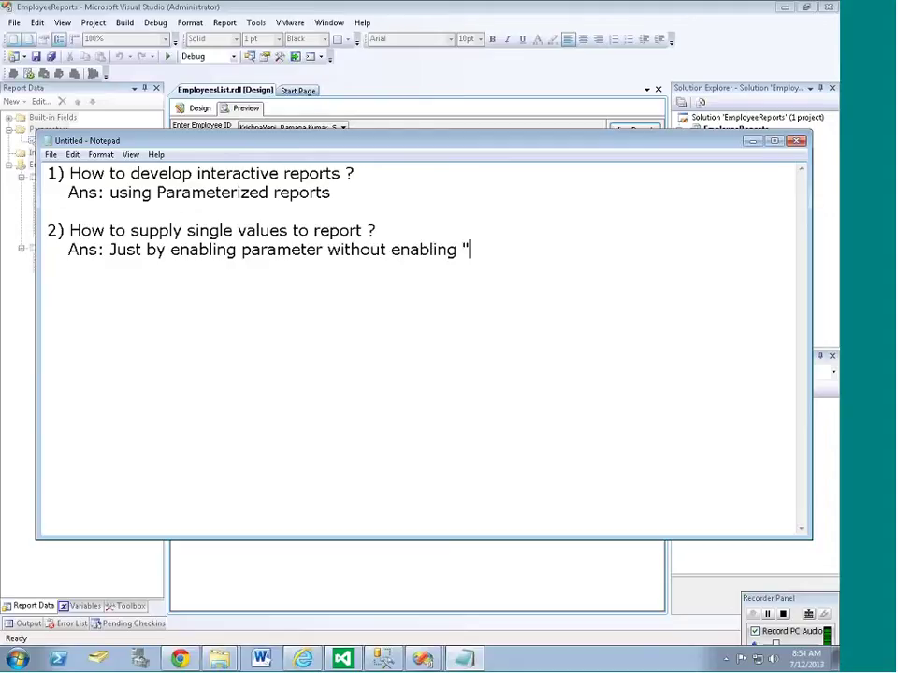
type("Allow M")
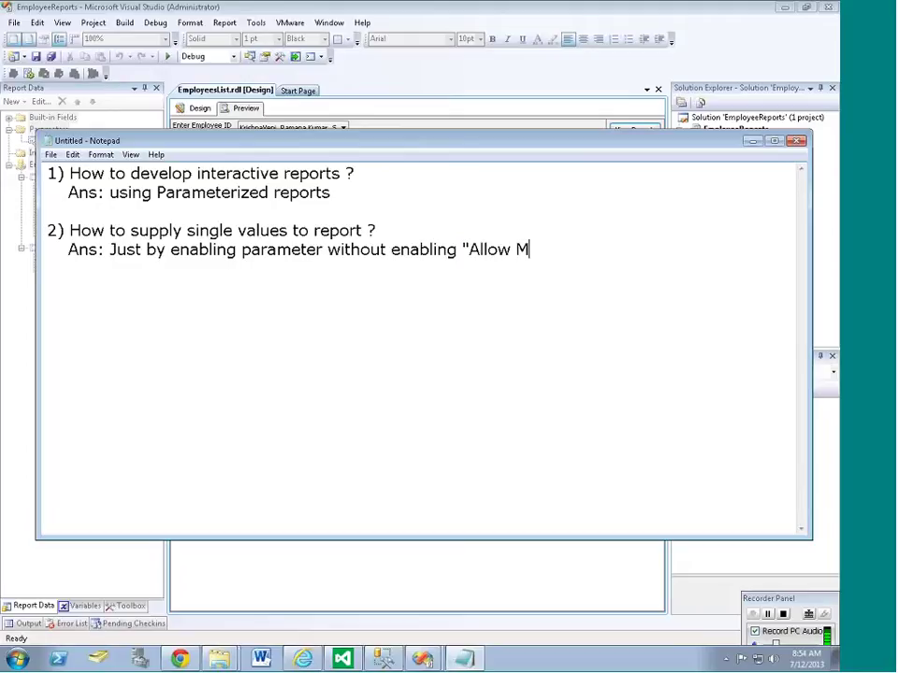
type("ultiple Values")
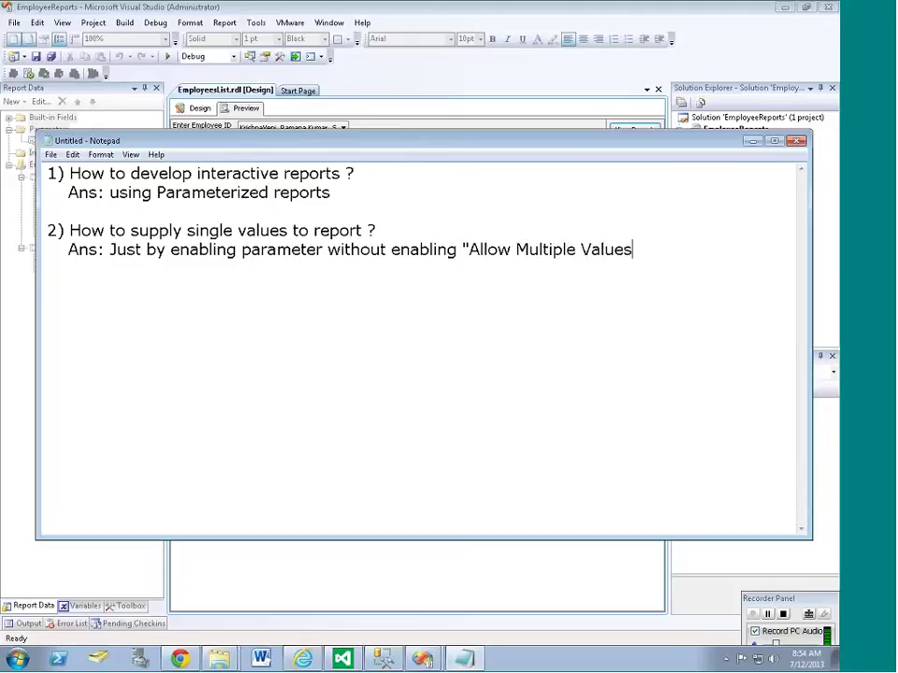
type("\"")
- Switch to Visual Studio and turn off multiple values for the EmployeeID parameter in the report design
key("super+Down")
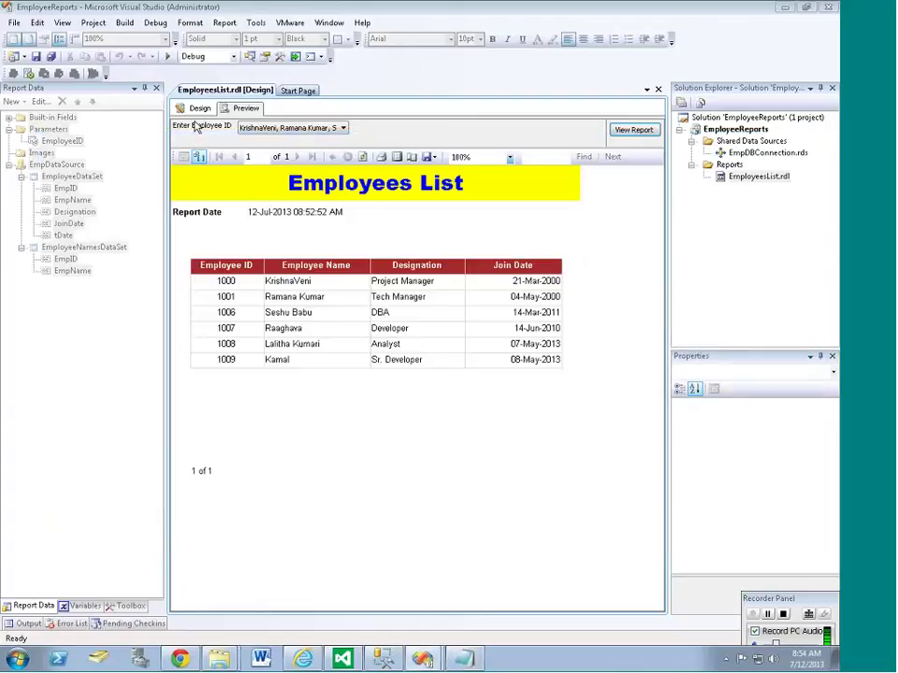
left_click(199, 107)
right_click(62, 140)
key("Escape")
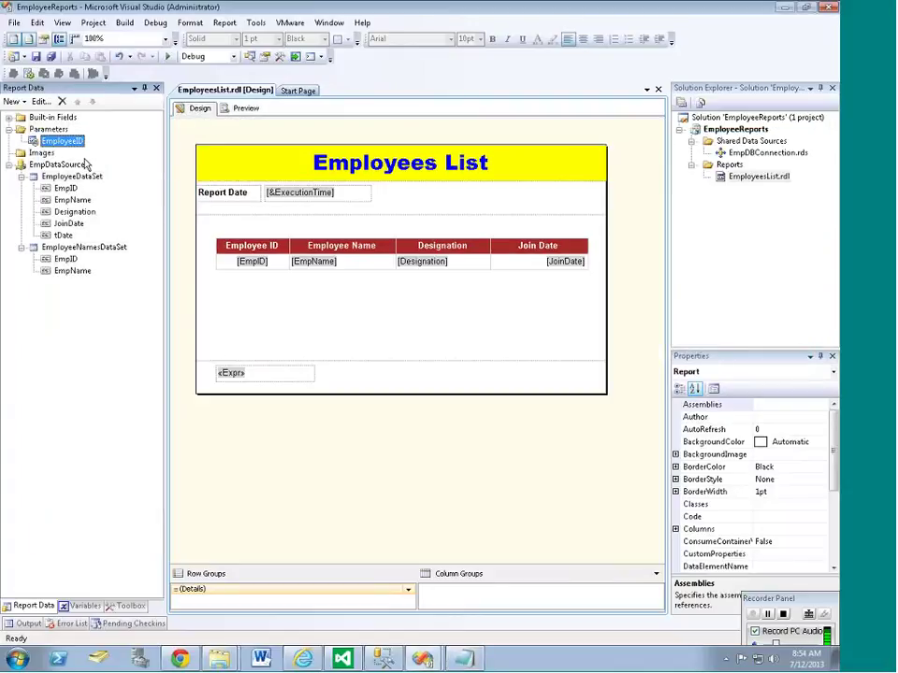
right_click(82, 142)
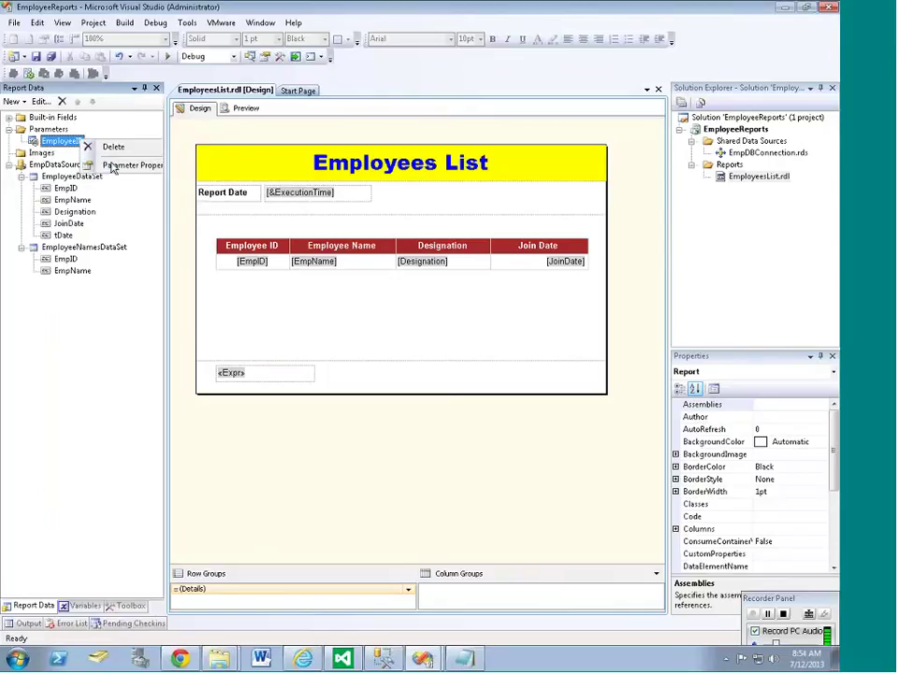
left_click(131, 164)
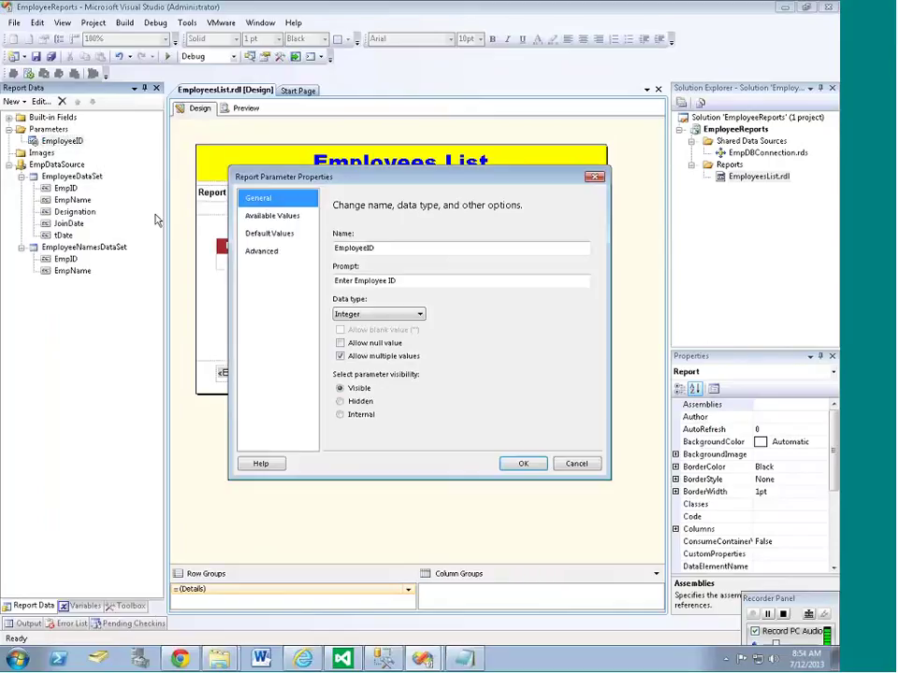
left_click(386, 359)
left_click(387, 359)
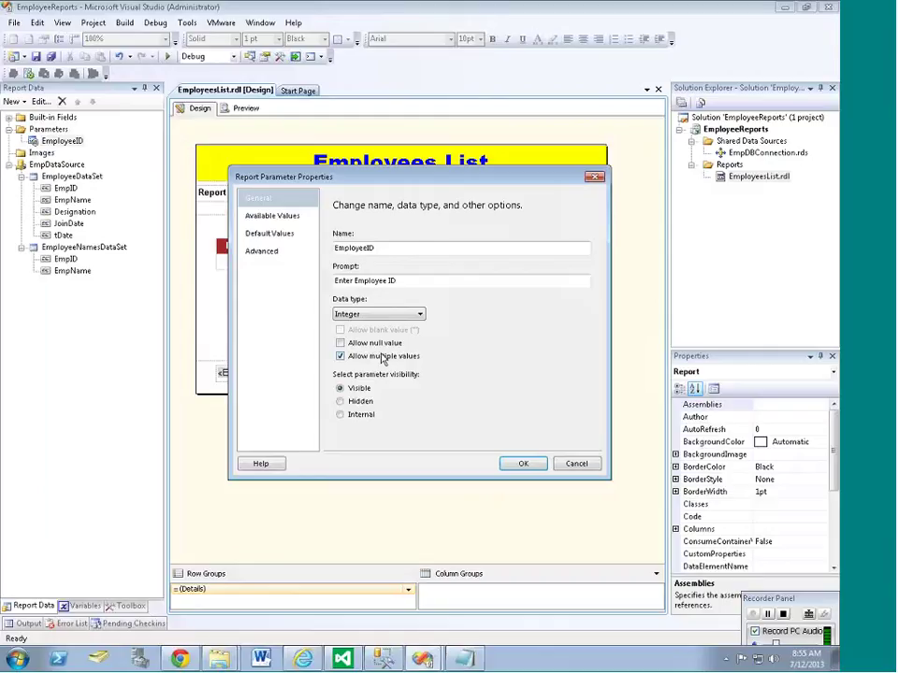
left_click(521, 464)
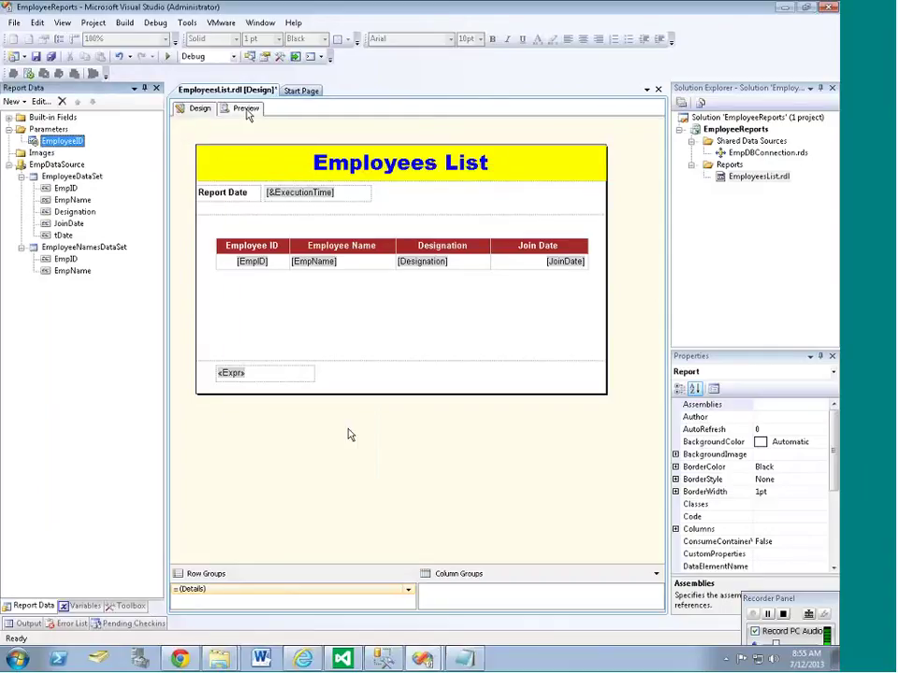
- Preview the Employees List report with the first employee in the list as the only parameter value
left_click(246, 109)
left_click(273, 127)
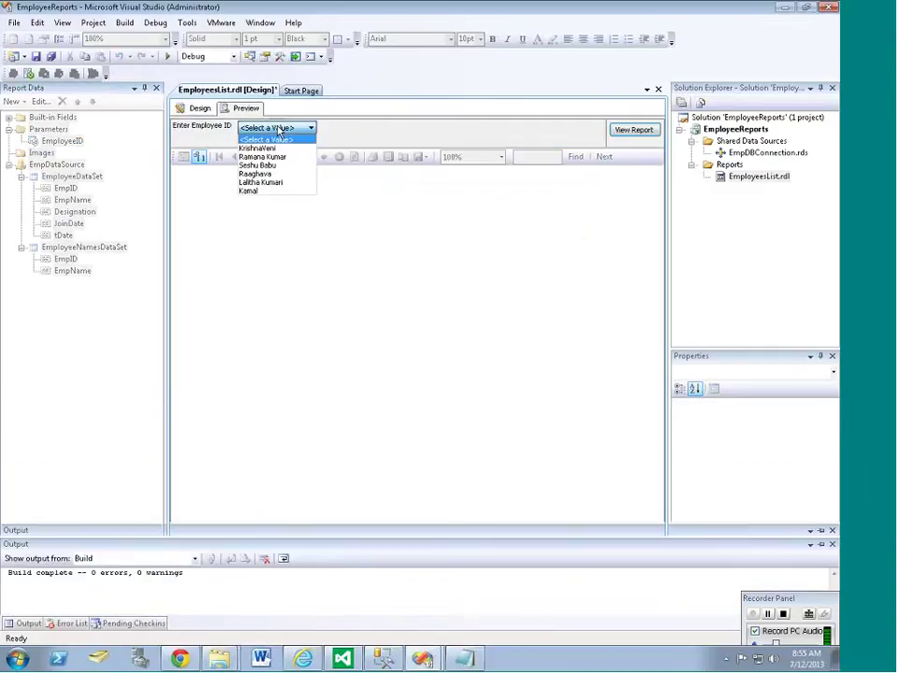
left_click(270, 148)
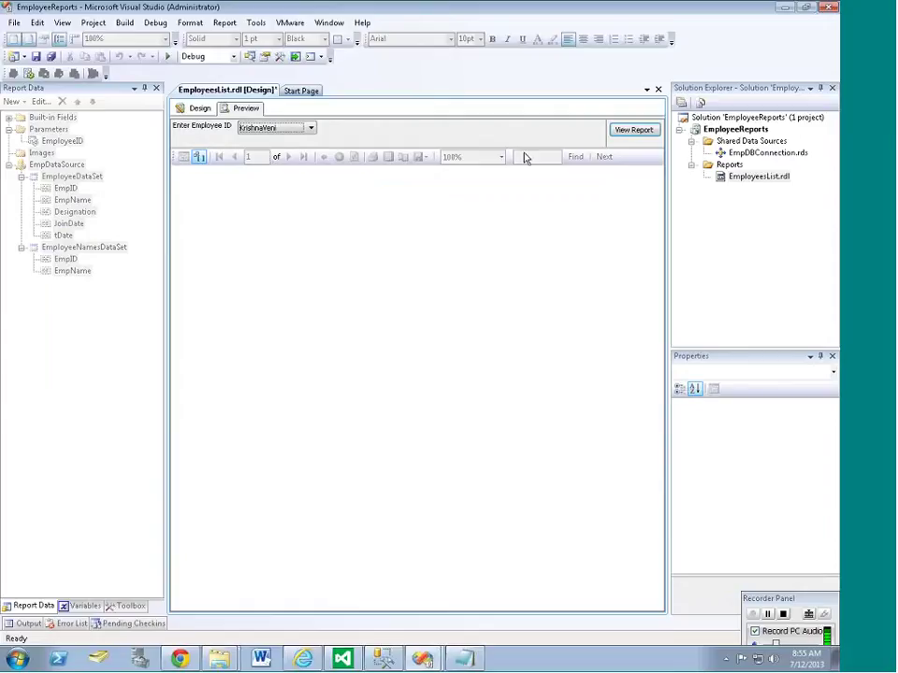
left_click(629, 132)
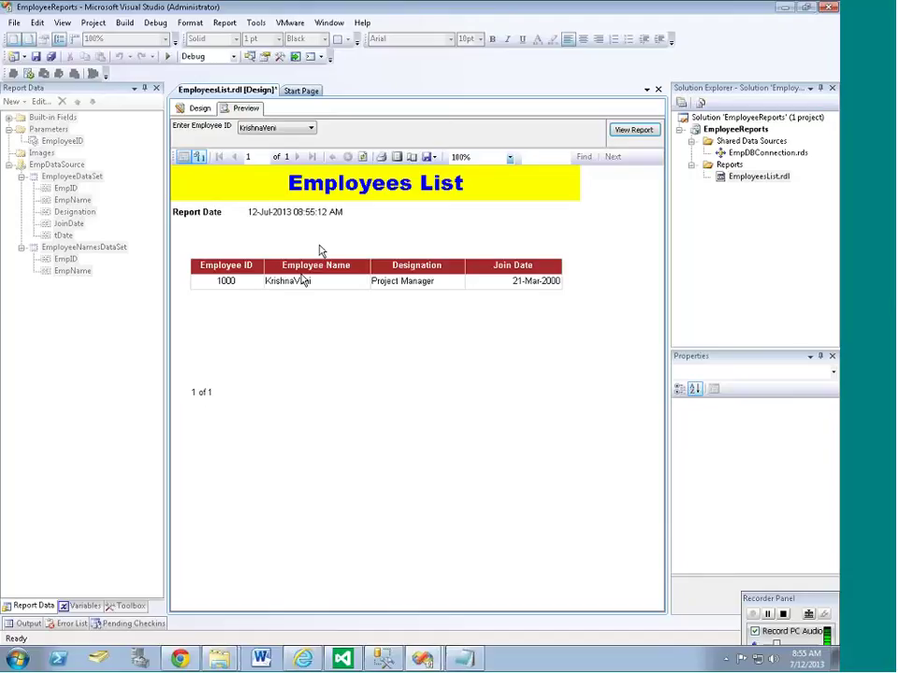
- Switch to Notepad, duplicate question 2 with its answer below the original, and renumber the copy as 3
key("alt+Tab")
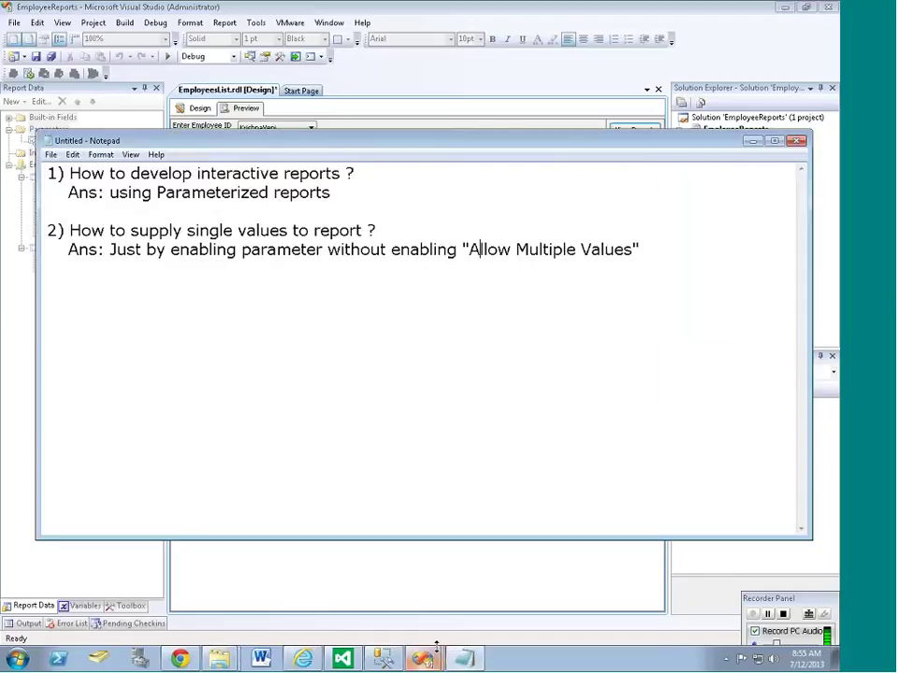
key("ctrl+End")
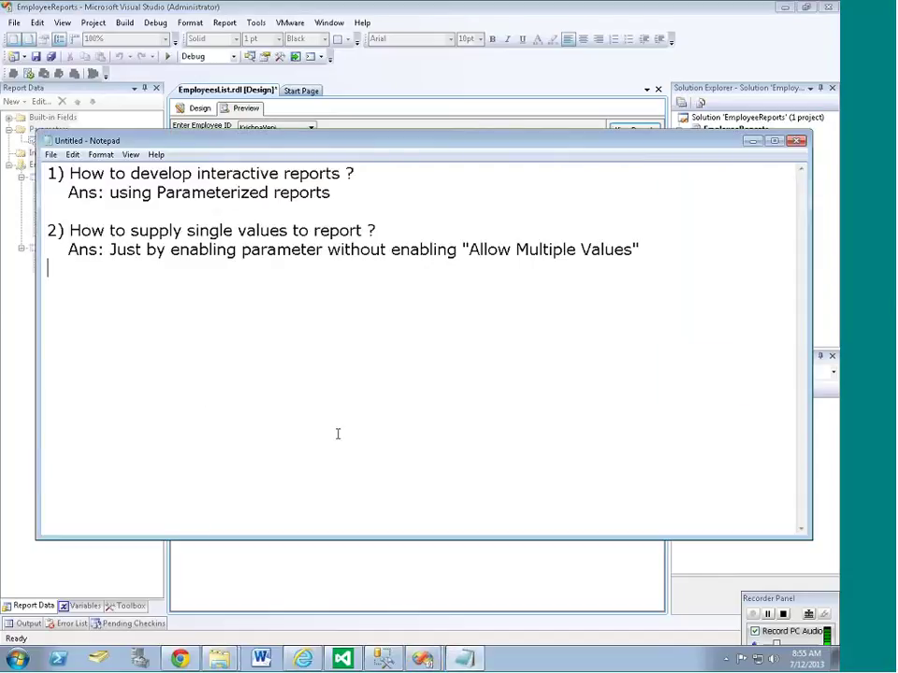
key("shift+Up")
key("shift+Up")
key("ctrl+c")
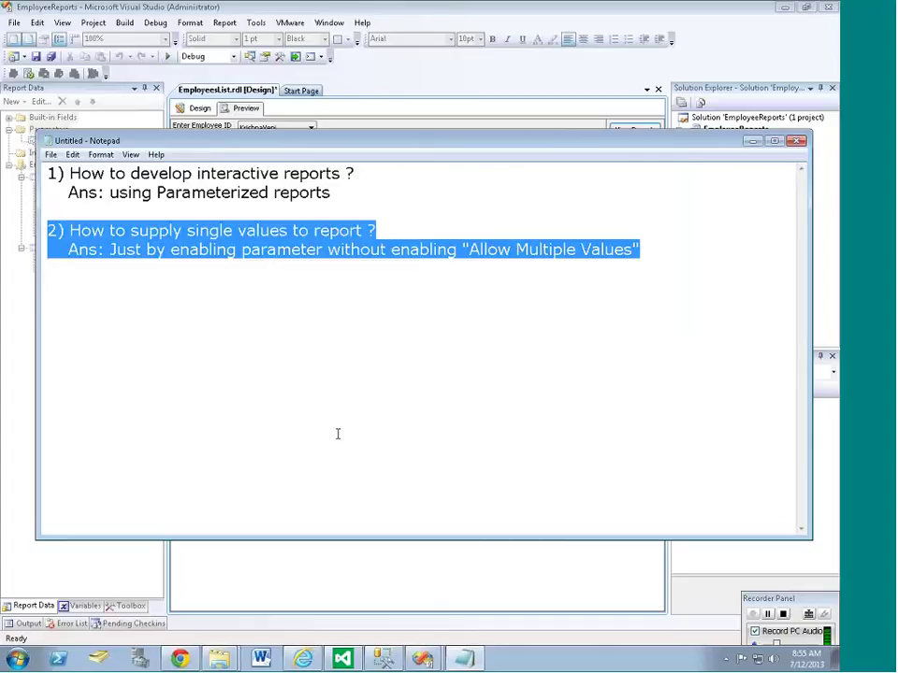
key("Right")
key("Return")
key("ctrl+v")
key("Up")
key("Up")
key("Delete")
type("3")
- Replace the word "single" with "multiple" in question 3
key("ctrl+Right")
key("ctrl+Right")
key("ctrl+Right")
key("ctrl+Right")
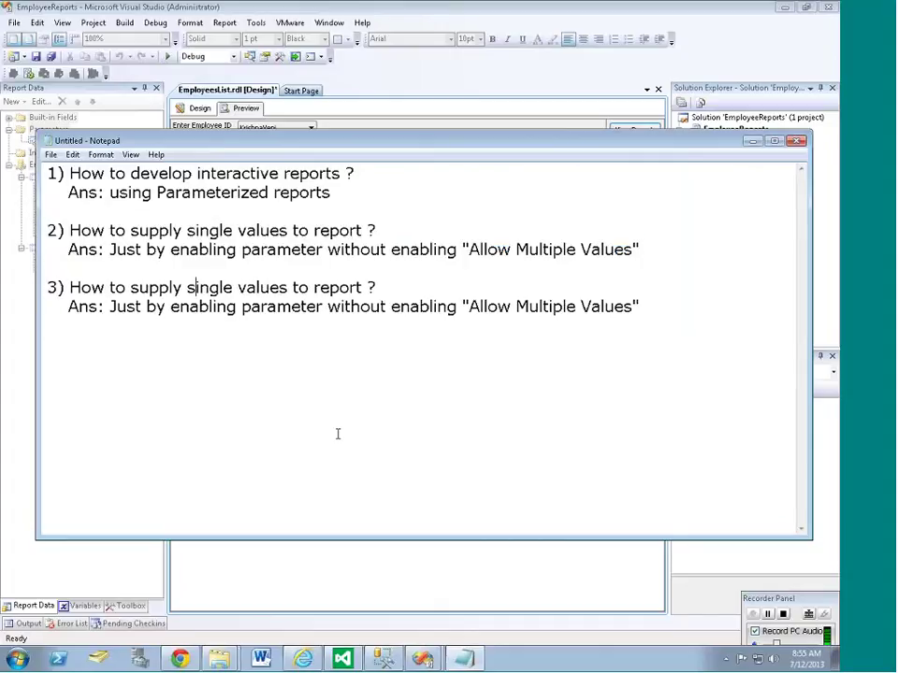
key("ctrl+shift+Right")
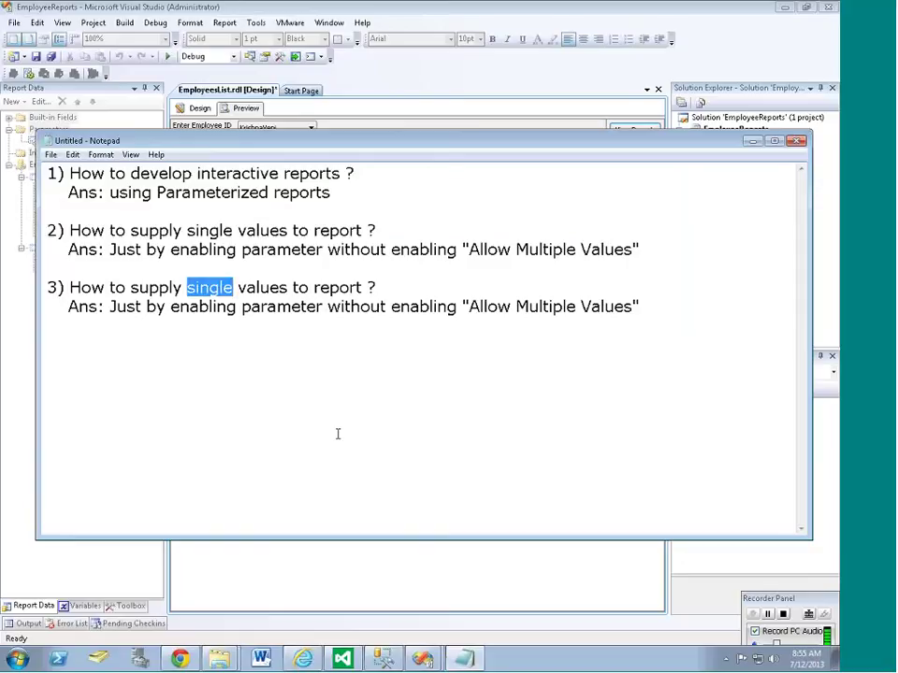
type("multiple")
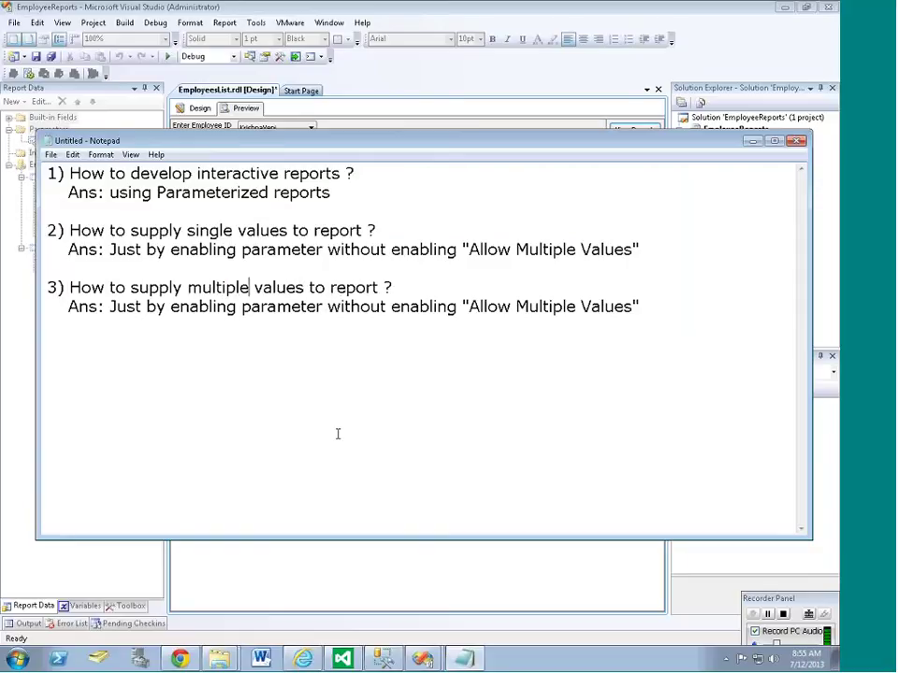
- Remove the words "parameter without enabling" from the answer to question 3
key("Down")
key("Right")
key("Right")
key("Right")
key("Left")
key("Left")
key("shift+Right")
key("ctrl+shift+Right")
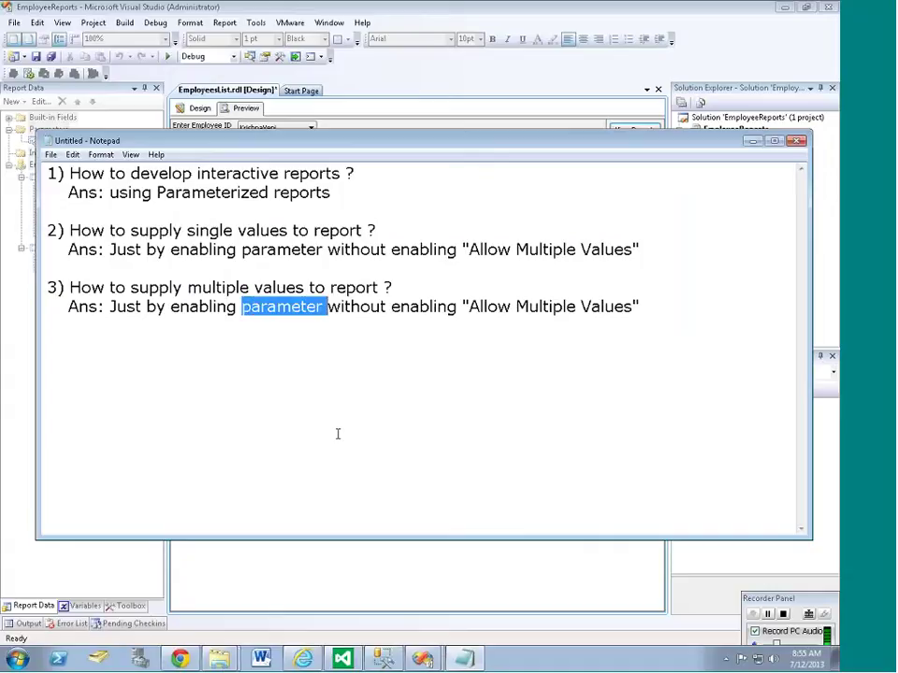
key("ctrl+shift+Right")
key("ctrl+shift+Right")
key("Delete")
key("End")
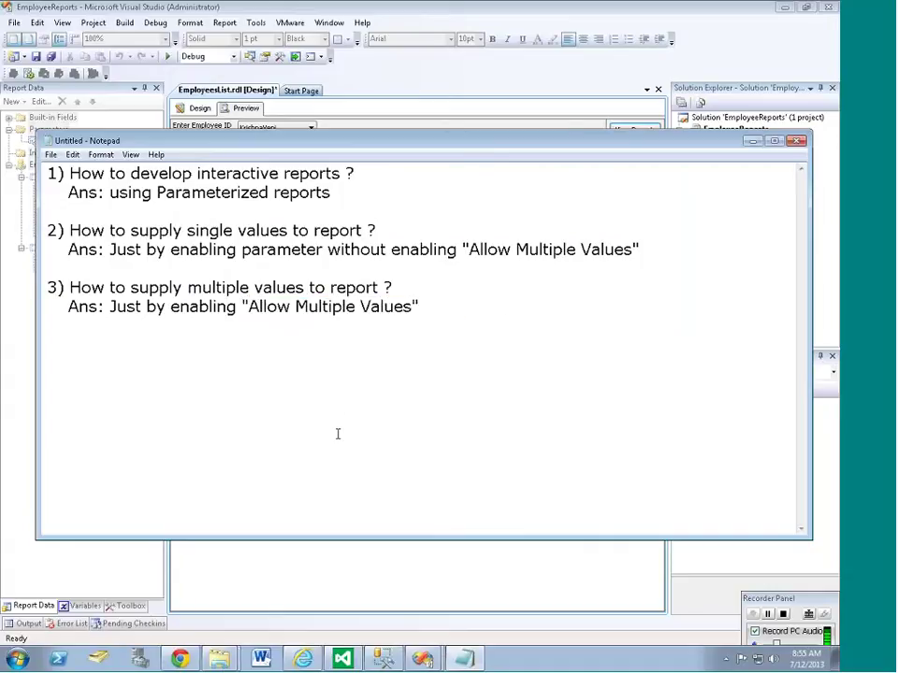
- Append "property on Parameter" to the end of the answer to question 3 and start a new line
type("property on")
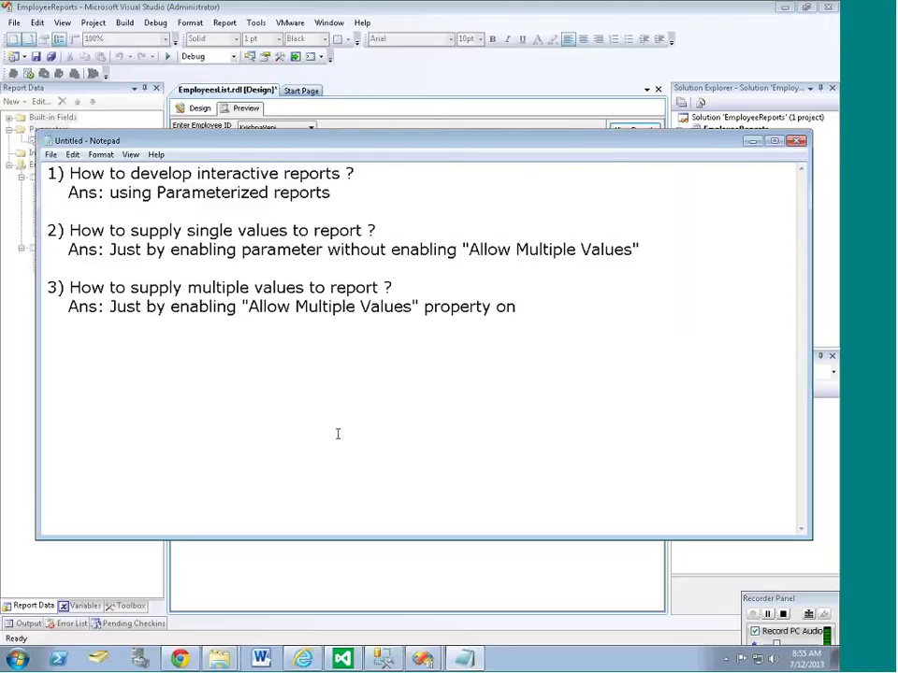
type(" Parameter")
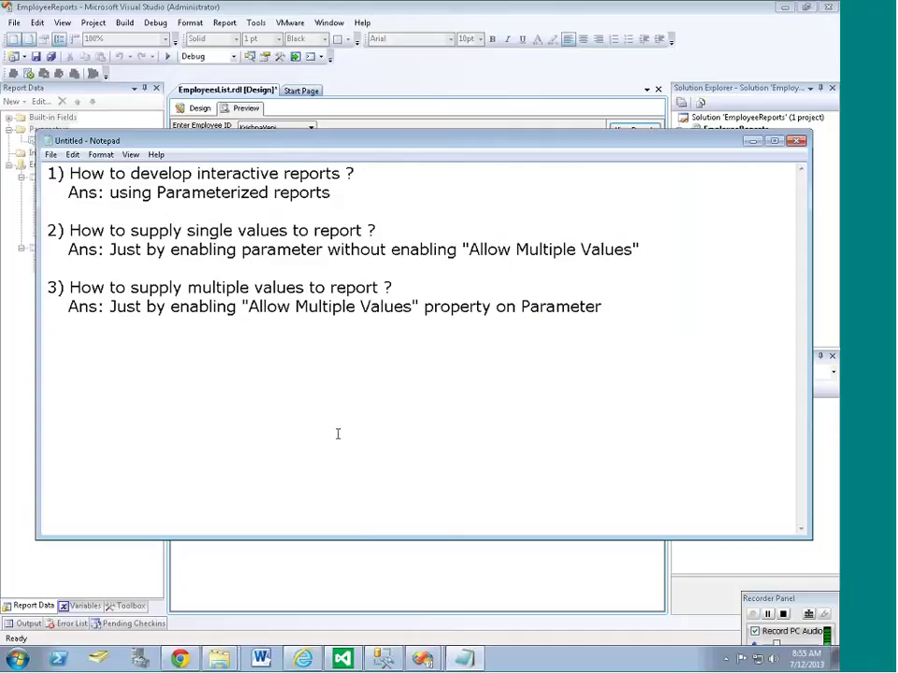
key("Return")
- Return to Visual Studio, show the report's design view and save the report
left_click(473, 663)
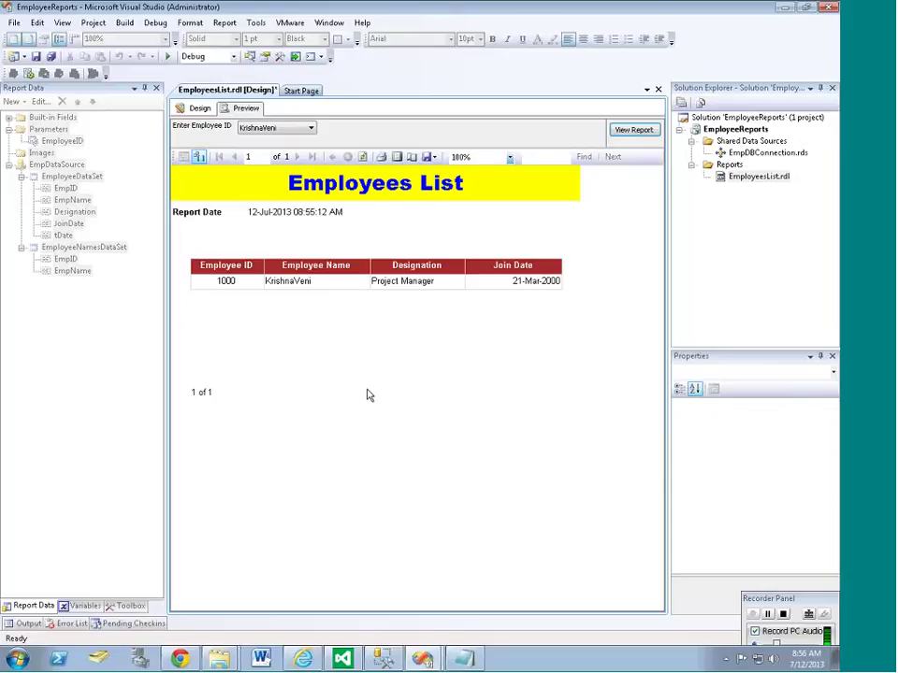
left_click(197, 108)
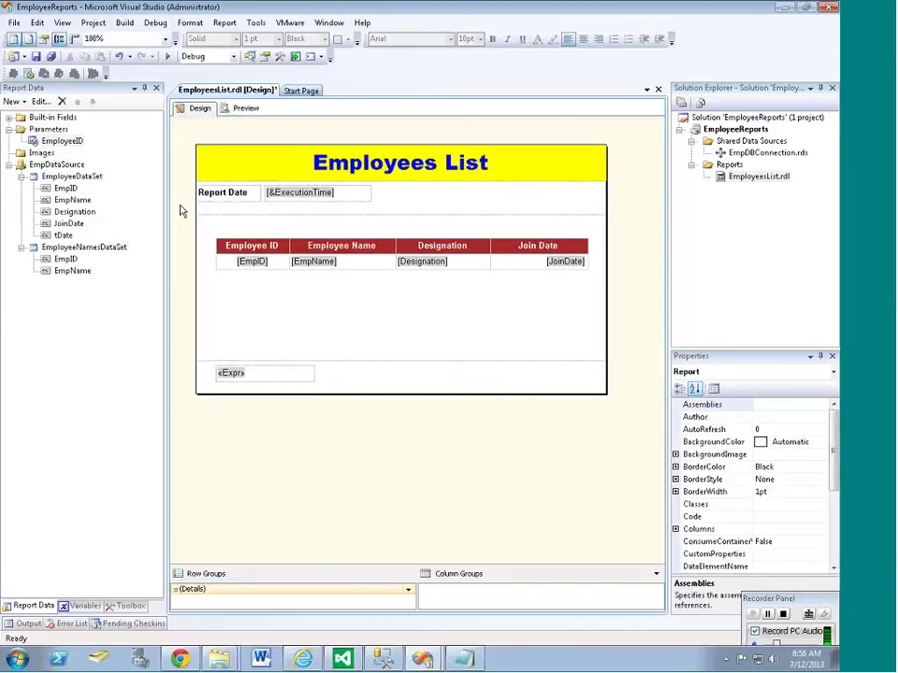
key("ctrl+s")
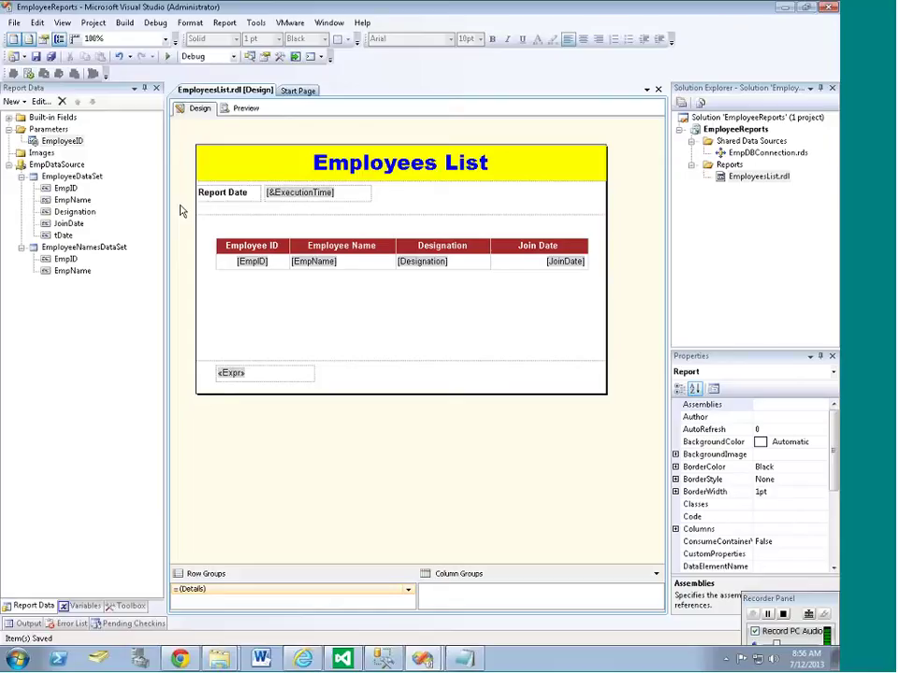
- Reopen the report preview and look at the choices offered for the Employee ID parameter
left_click(245, 109)
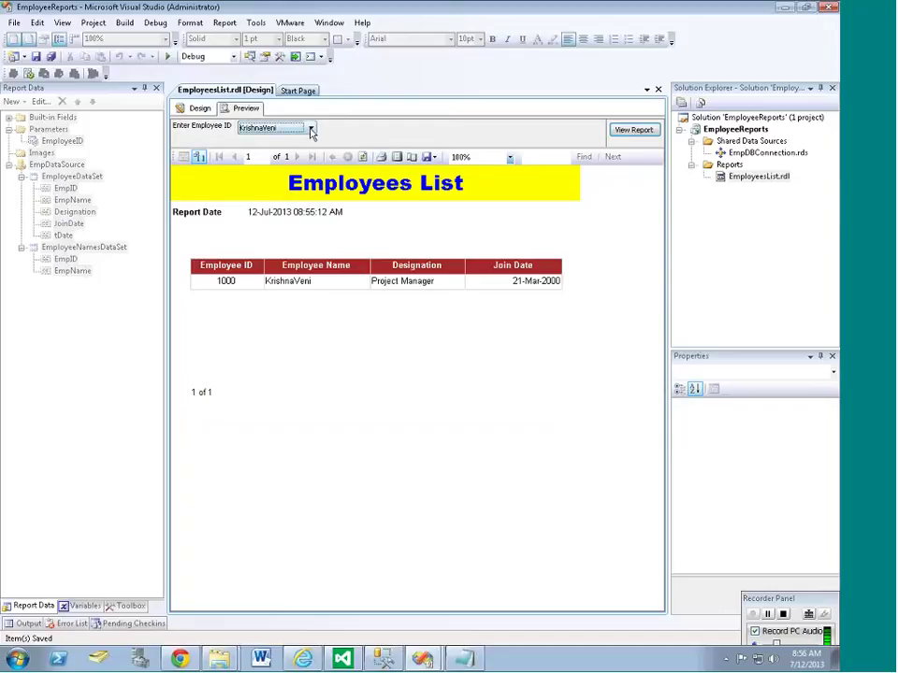
left_click(310, 128)
left_click(356, 132)
- Launch Paint (mspaint) with a blank canvas
key("super+r")
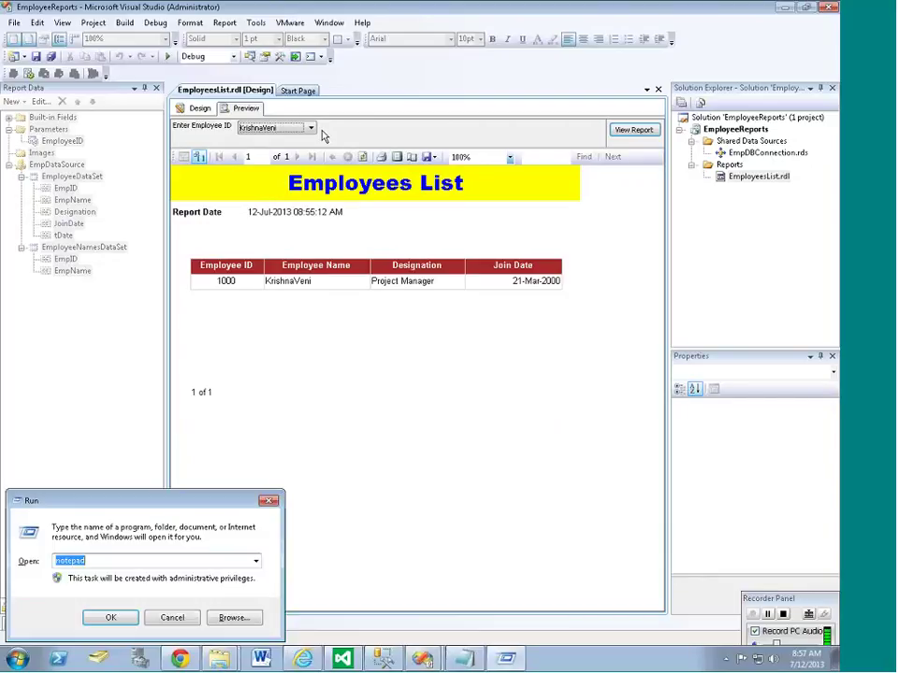
type("mspaint")
key("Return")
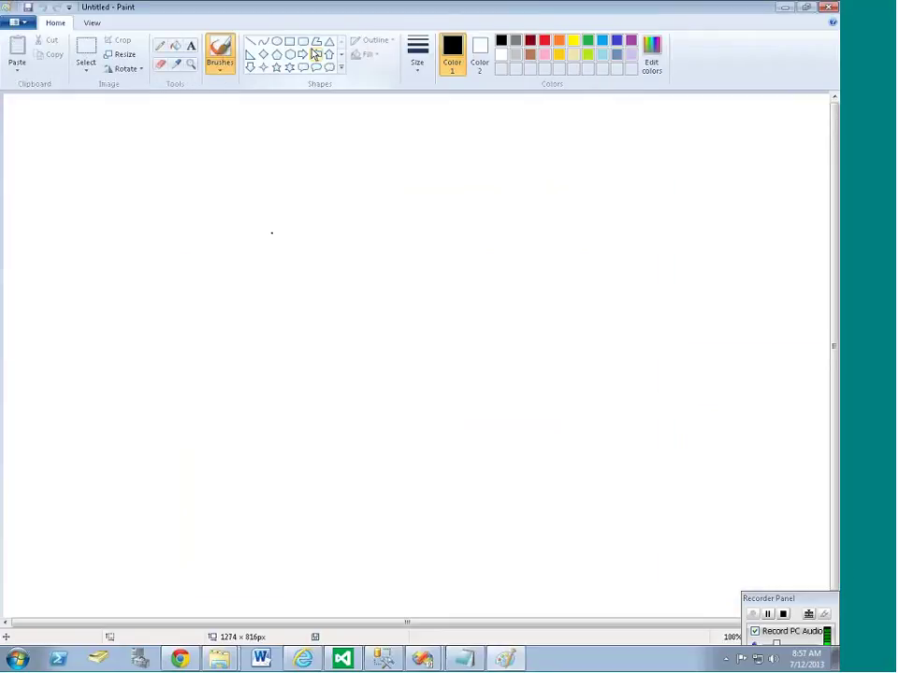
- Draw a large rectangle mid-canvas and a wide rectangle of about 465 × 100 px inside it along its upper edge
left_click(290, 41)
mouse_move(245, 210)
left_mouse_down()
mouse_move(306, 342)
mouse_move(416, 436)
mouse_move(579, 539)
mouse_move(567, 568)
left_mouse_up()
left_click_drag(337, 212, 323, 161)
left_click(641, 223)
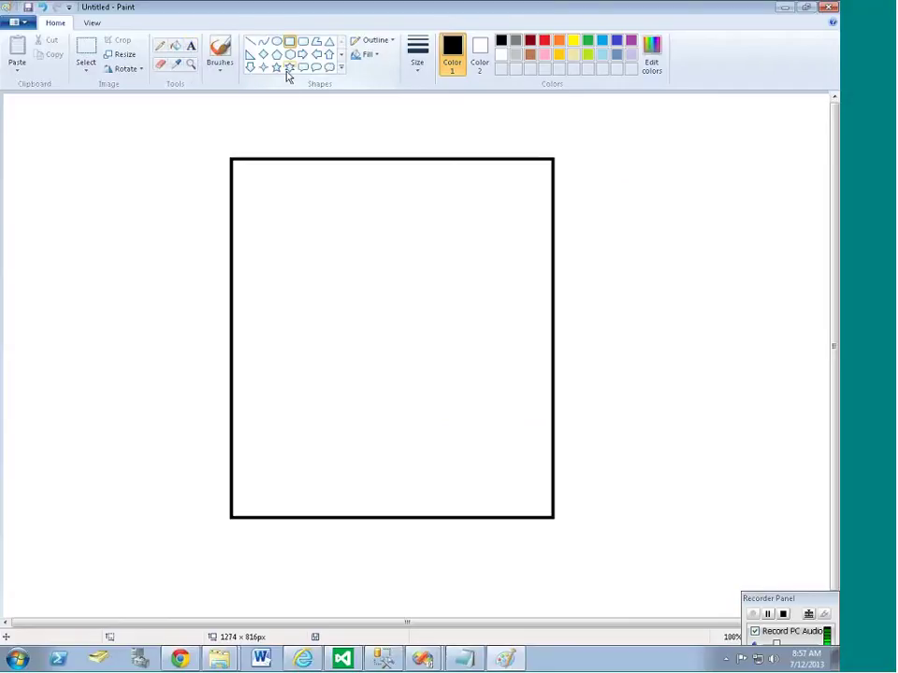
mouse_move(238, 176)
left_mouse_down()
mouse_move(503, 248)
mouse_move(543, 241)
left_mouse_up()
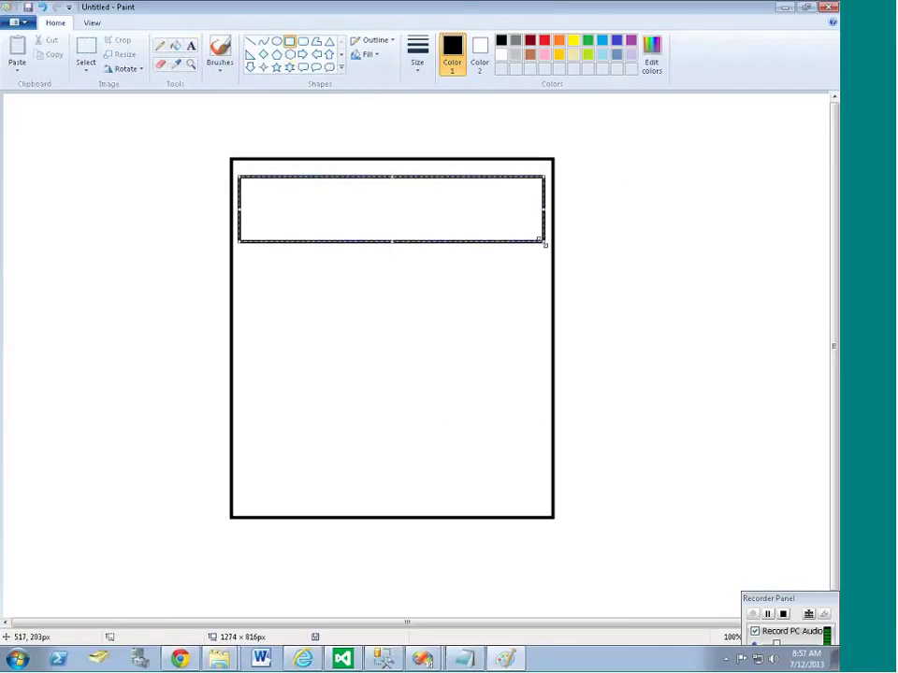
left_click(193, 209)
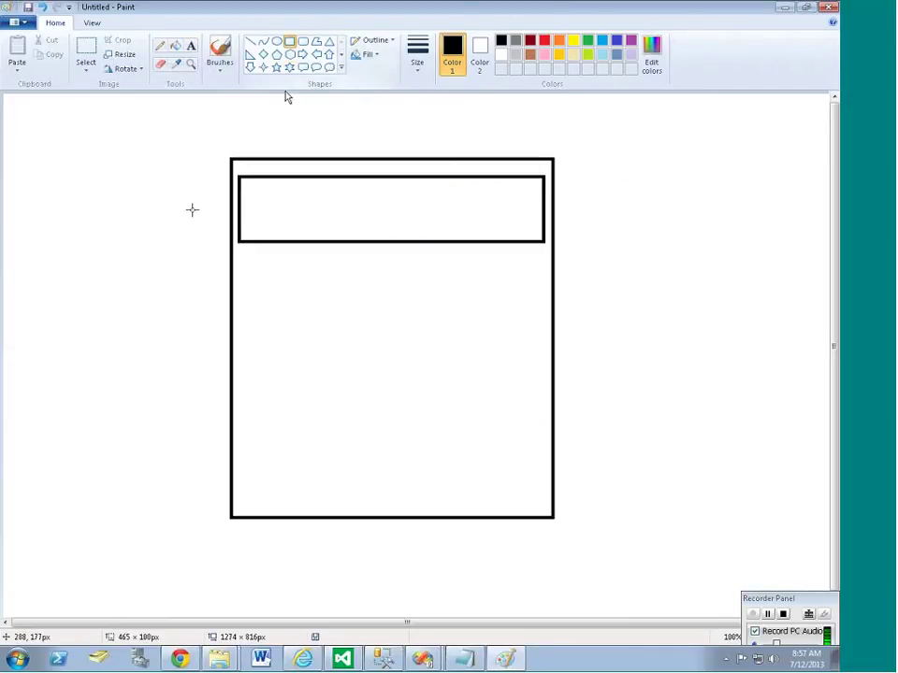
- Draw a small rectangle in the wide rectangle's upper-left corner and a narrow box of about 23 × 35 px against its right edge
left_click_drag(248, 183, 329, 205)
left_click(290, 42)
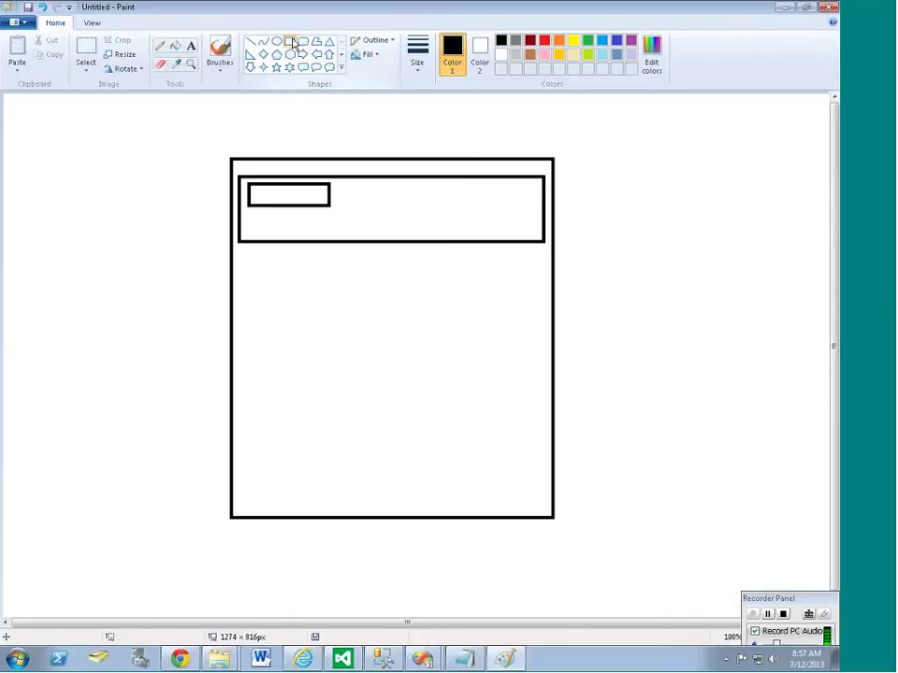
left_click_drag(329, 183, 346, 202)
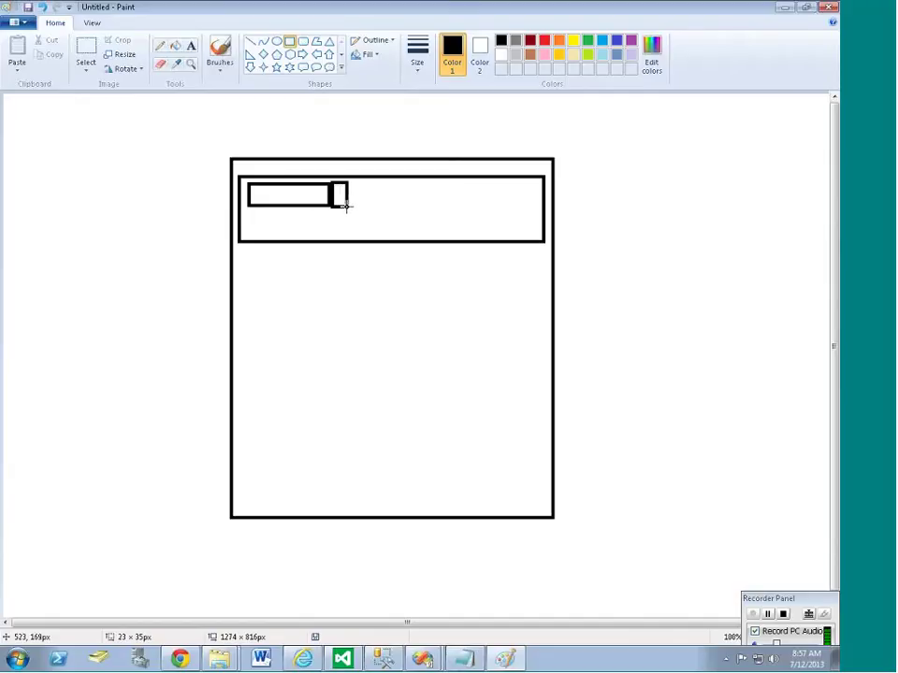
- Draw a rectangle of about 185 × 32 px in the wide rectangle's upper-right part and a small square in its lower-left corner
left_click(385, 207)
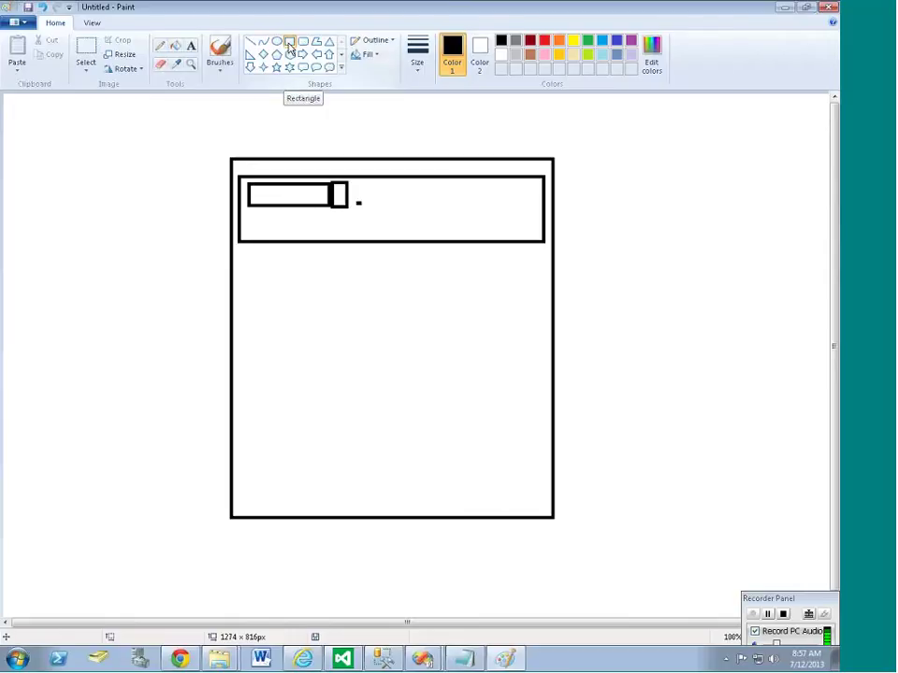
left_click(290, 44)
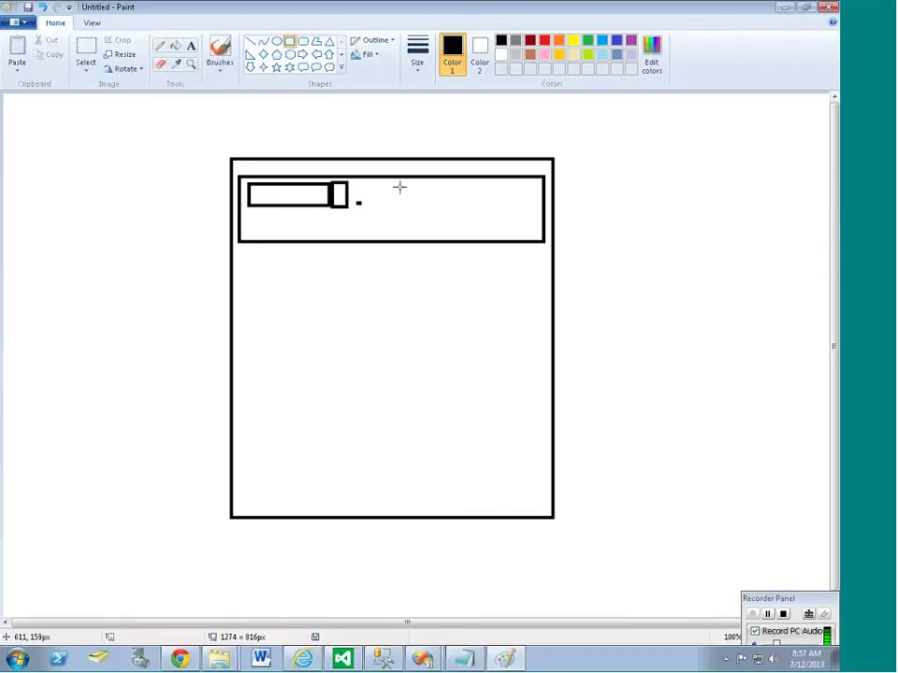
left_click_drag(397, 189, 520, 208)
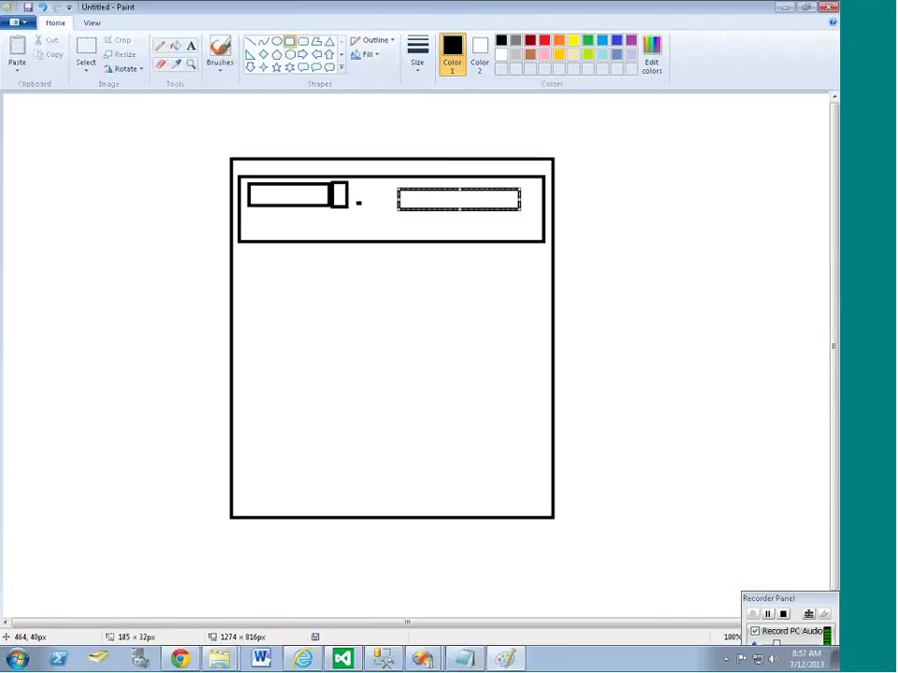
mouse_move(255, 221)
left_mouse_down()
mouse_move(279, 235)
mouse_move(267, 235)
left_mouse_up()
left_click(282, 230)
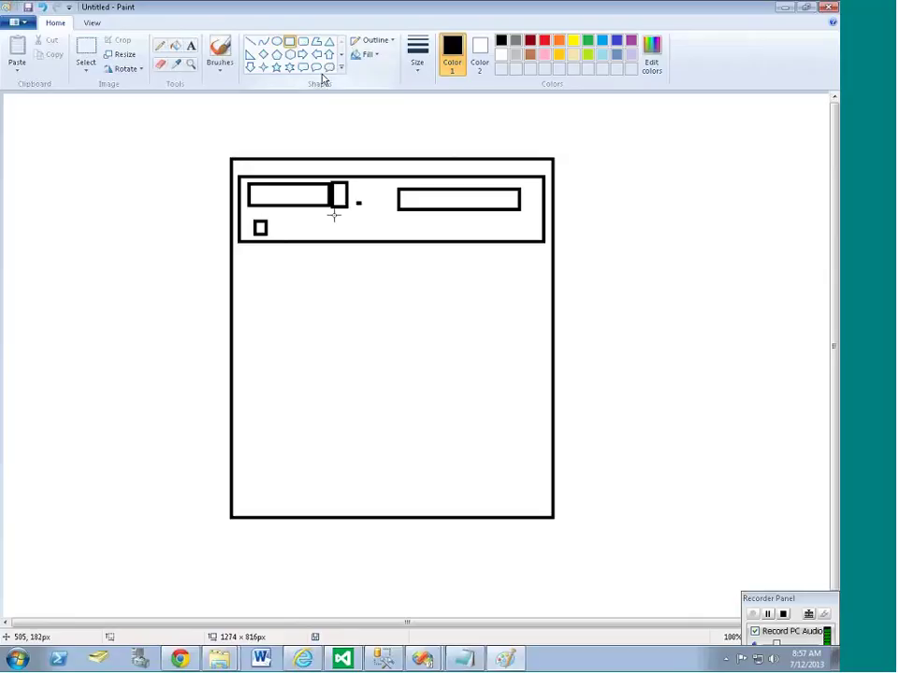
- Draw a small circle in the lower middle of the wide rectangle and a small rounded rectangle in its lower-right corner
left_click(277, 41)
left_click_drag(348, 222, 357, 231)
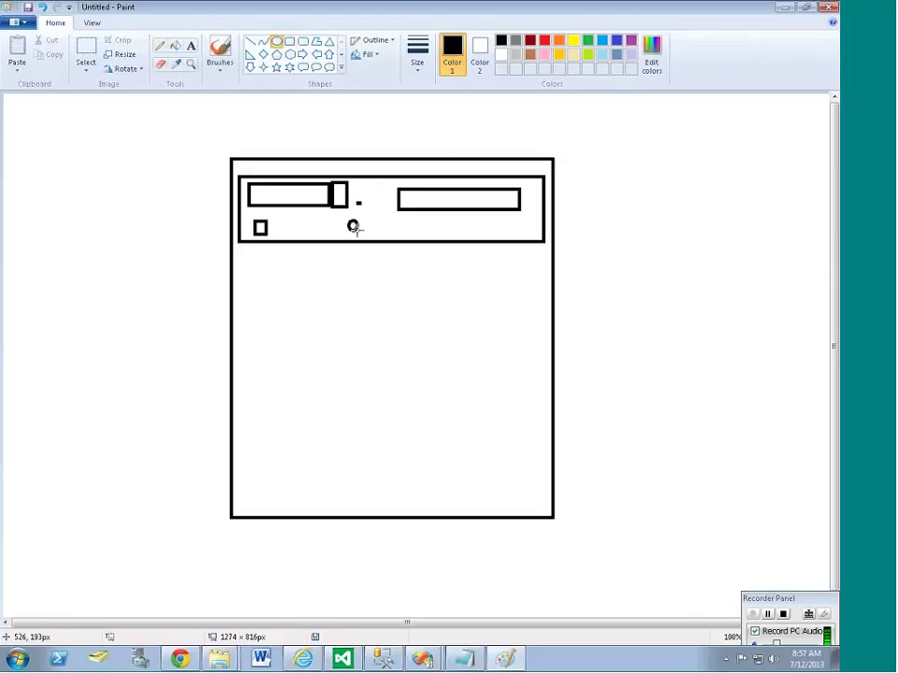
left_click(385, 115)
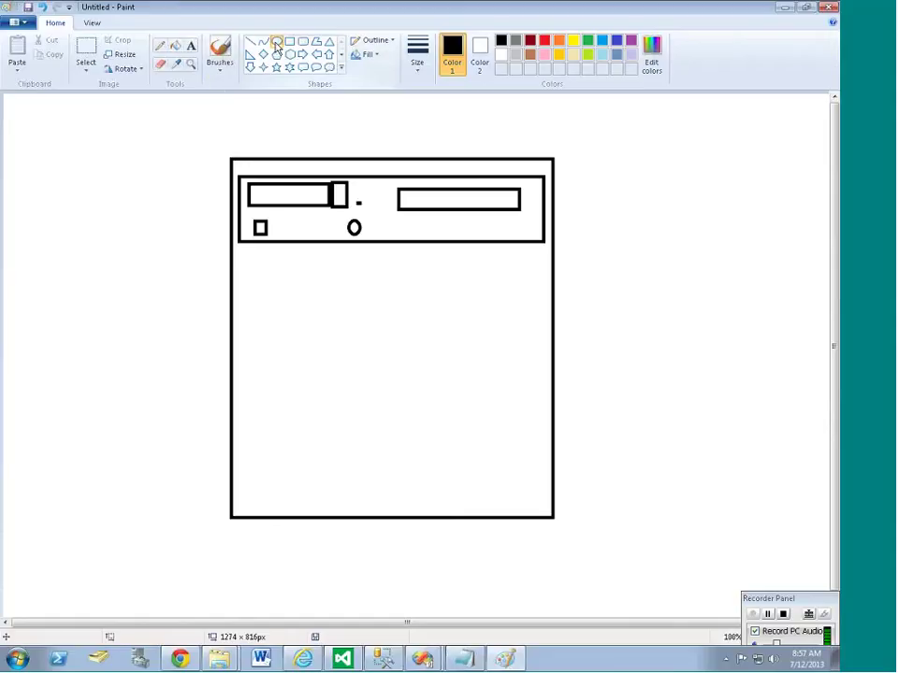
left_click(303, 42)
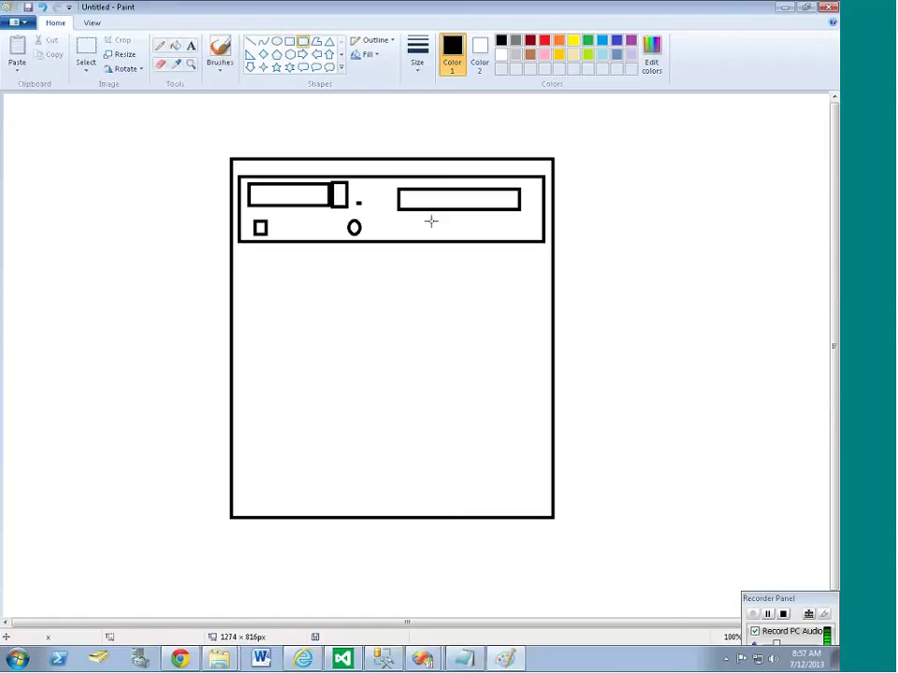
left_click_drag(465, 219, 520, 235)
left_click(532, 232)
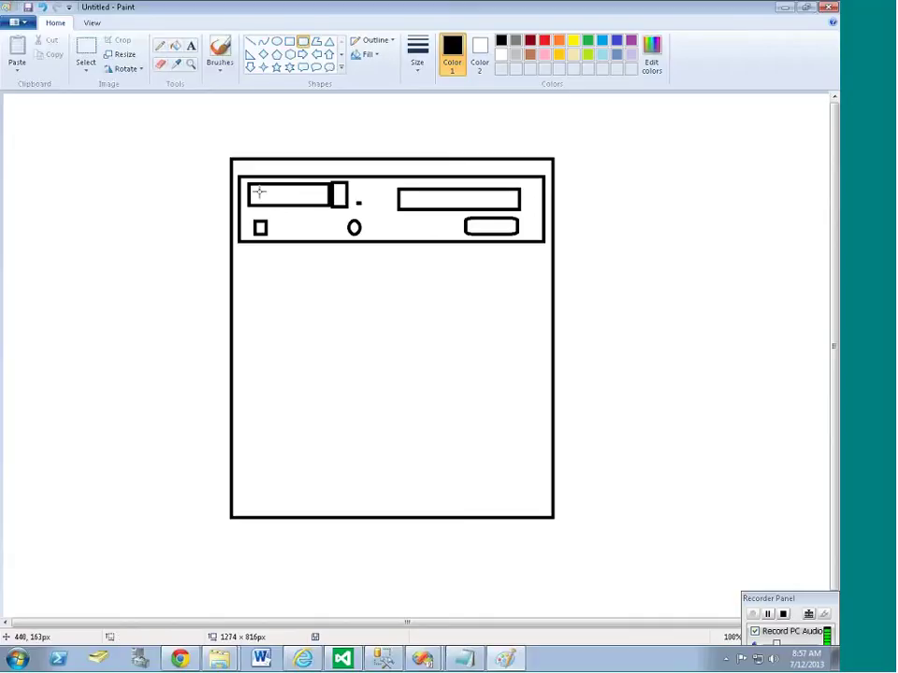
- Mark the drop-down box, text box, small square, circle and rounded rectangle with freehand red pencil check marks
left_click(160, 45)
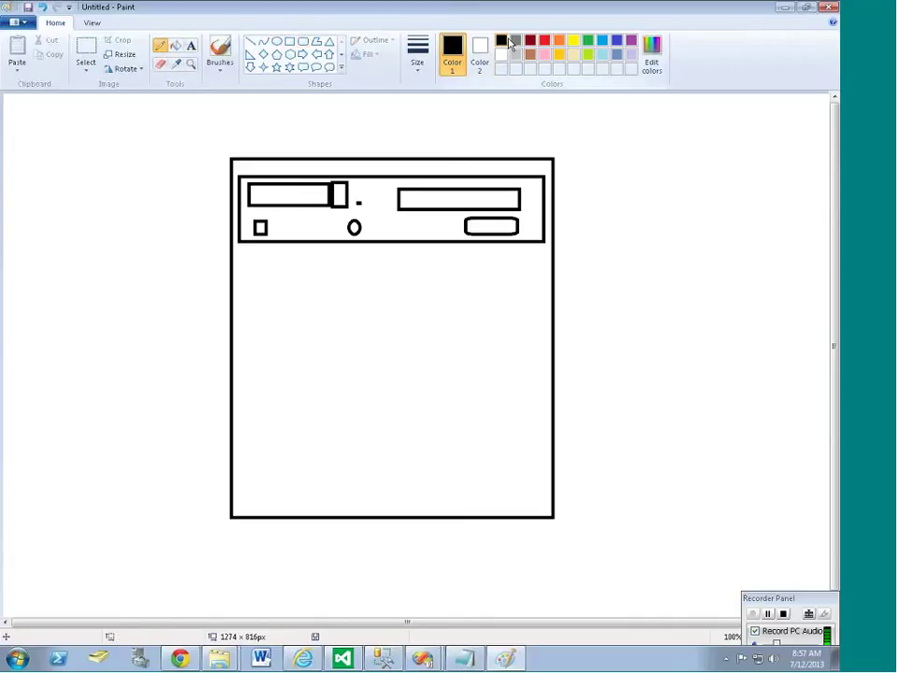
left_click(544, 39)
left_click_drag(288, 195, 351, 172)
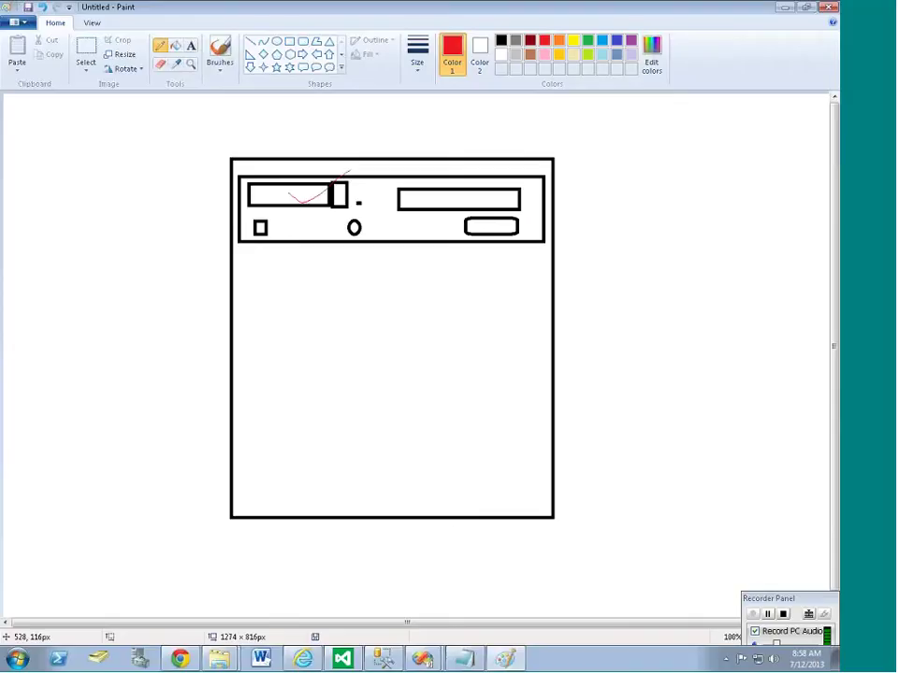
left_click_drag(427, 192, 434, 151)
left_click_drag(267, 234, 283, 228)
left_click_drag(361, 232, 371, 219)
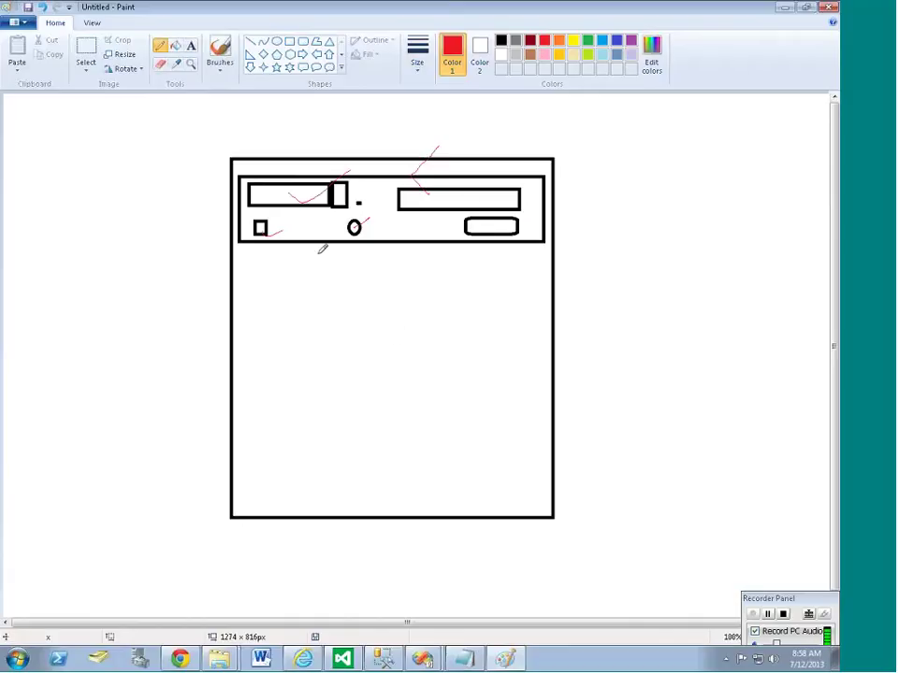
left_click_drag(493, 224, 520, 216)
- Draw a large indigo-blue rectangle filling the area below the parameter strip and pencil a check mark of the same colour inside it
left_click(292, 42)
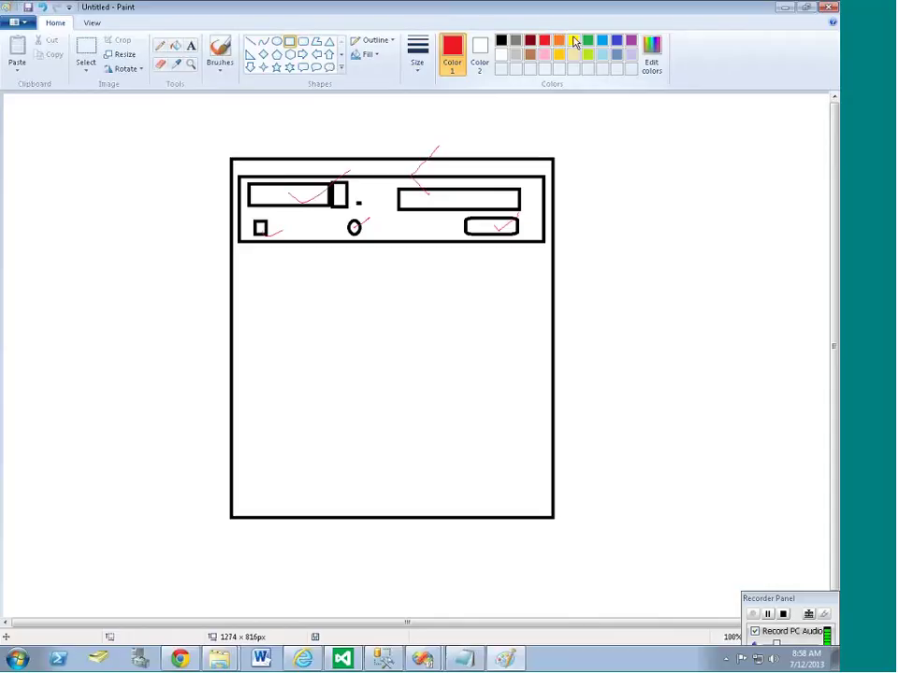
left_click(617, 40)
left_click_drag(241, 260, 540, 505)
left_click(575, 445)
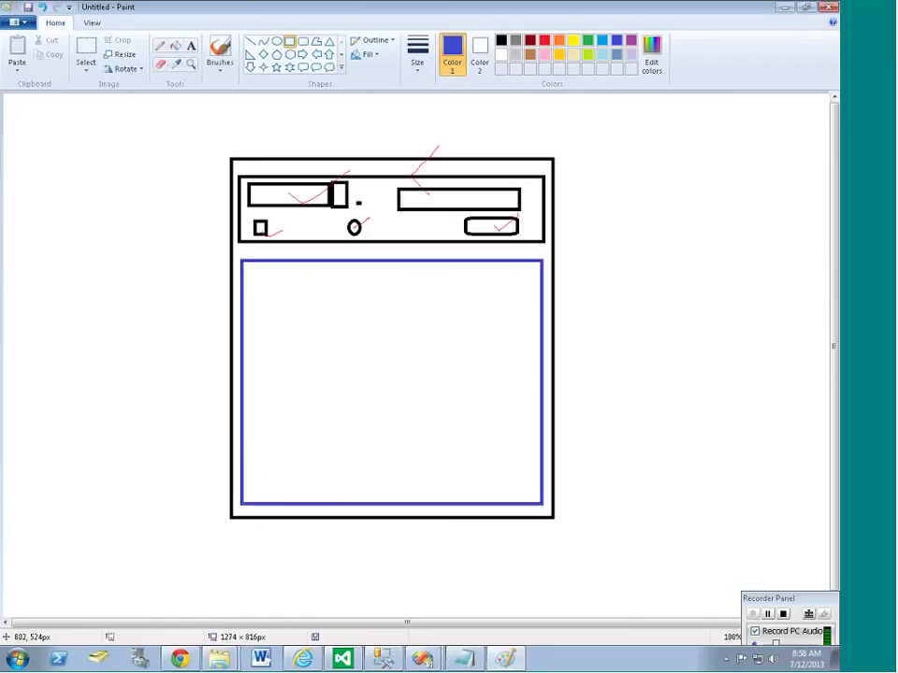
left_click(160, 45)
mouse_move(306, 343)
left_mouse_down()
mouse_move(387, 335)
mouse_move(426, 311)
left_mouse_up()
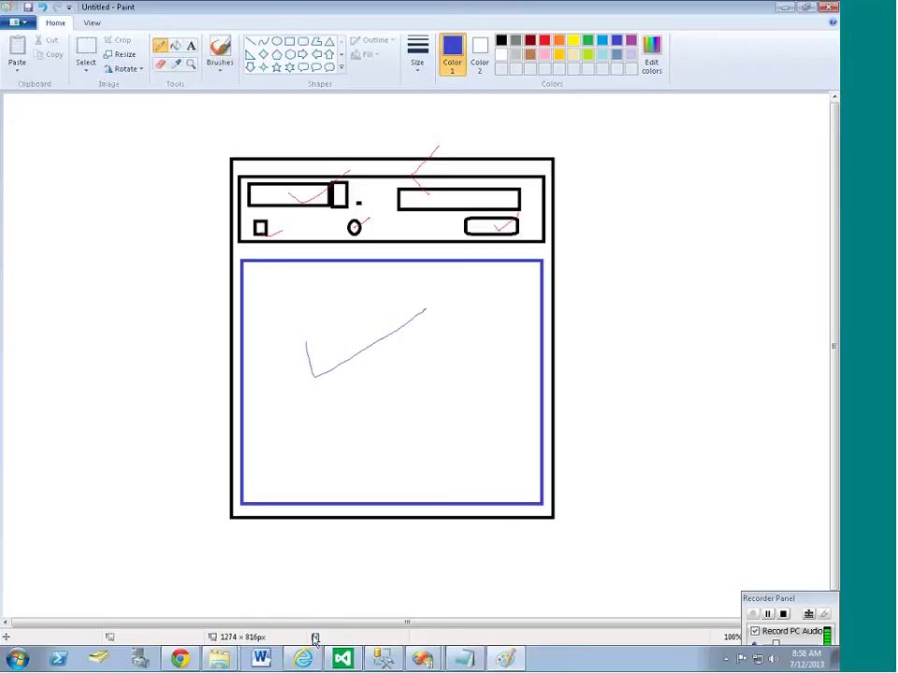
- Switch to the EmployeeReports project in Visual Studio and look at the EmployeesList report in design and preview
mouse_move(426, 660)
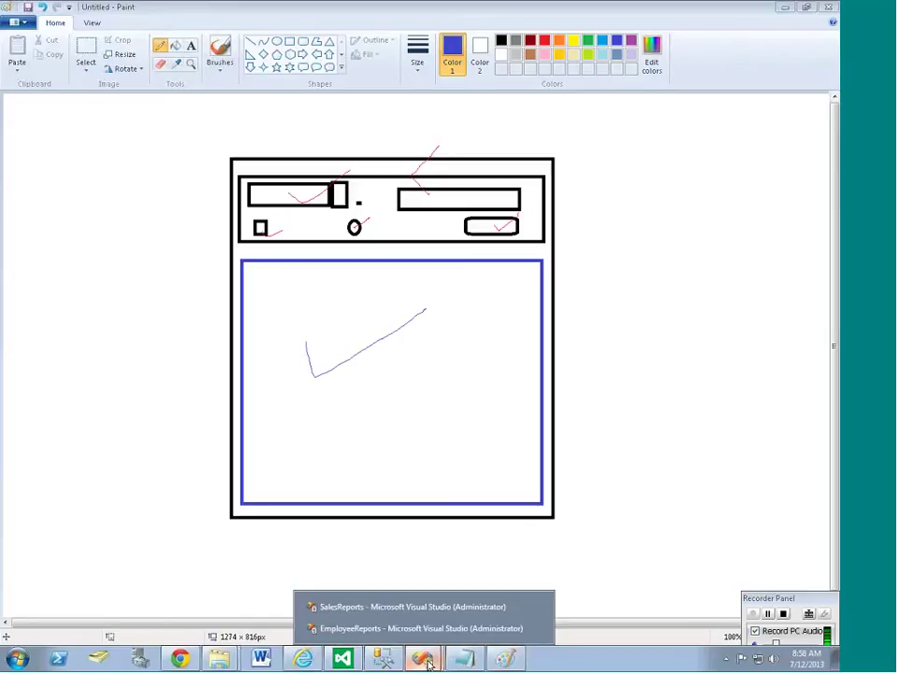
left_click(363, 662)
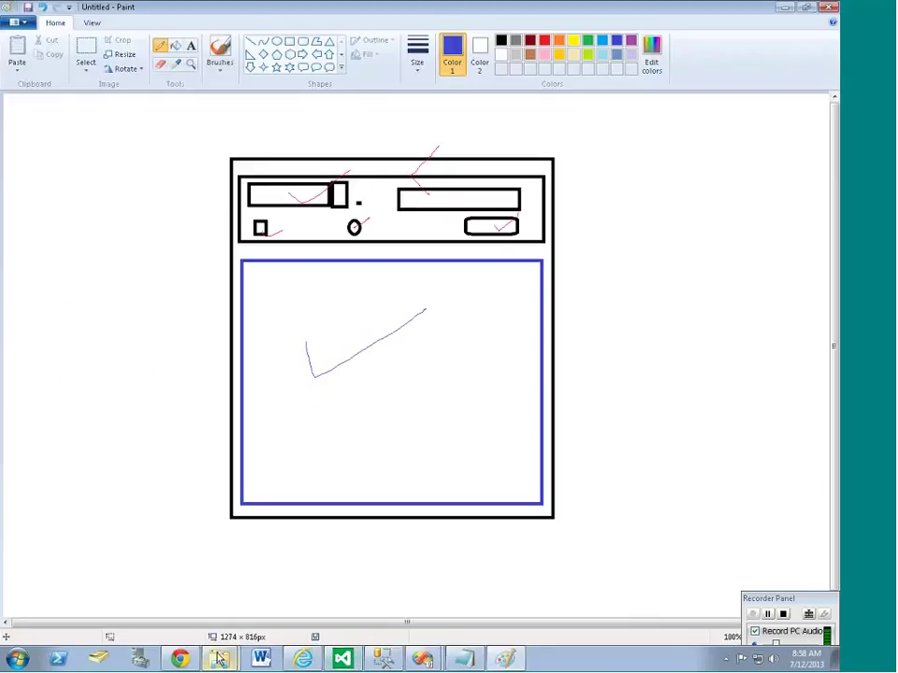
left_click(343, 660)
left_click(421, 627)
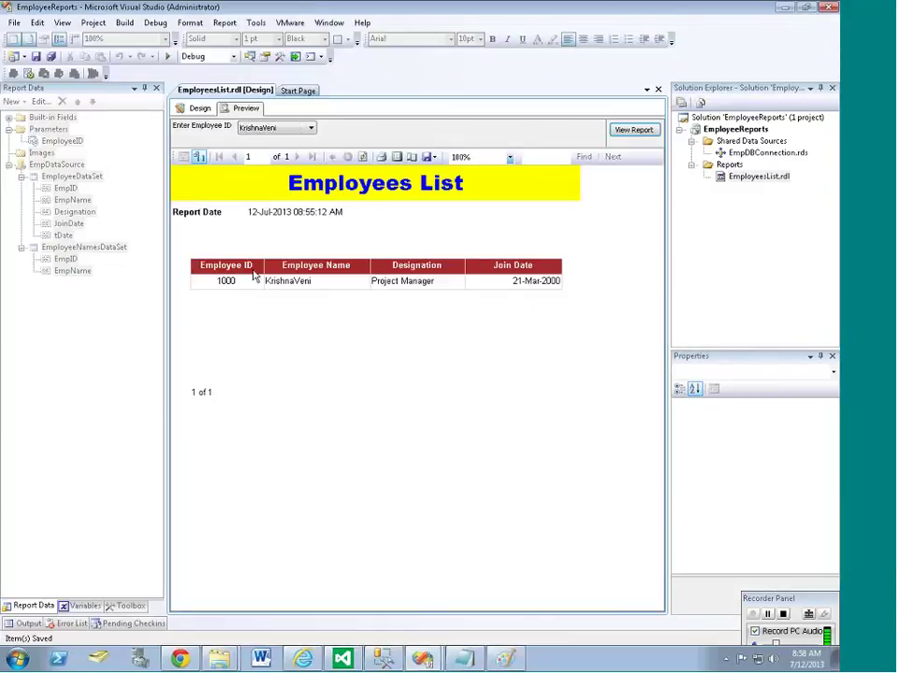
left_click(199, 111)
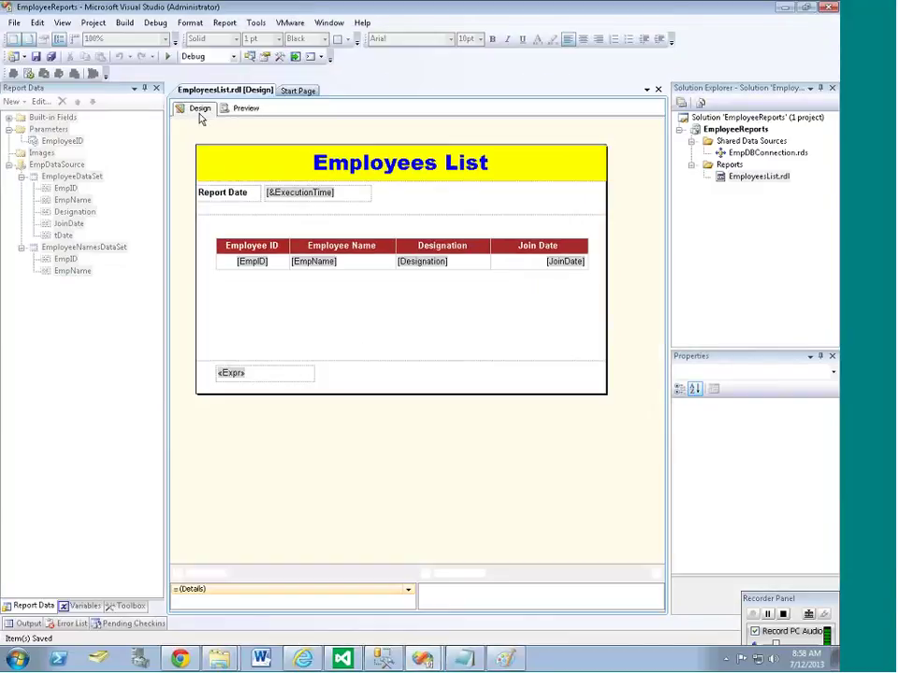
left_click(243, 108)
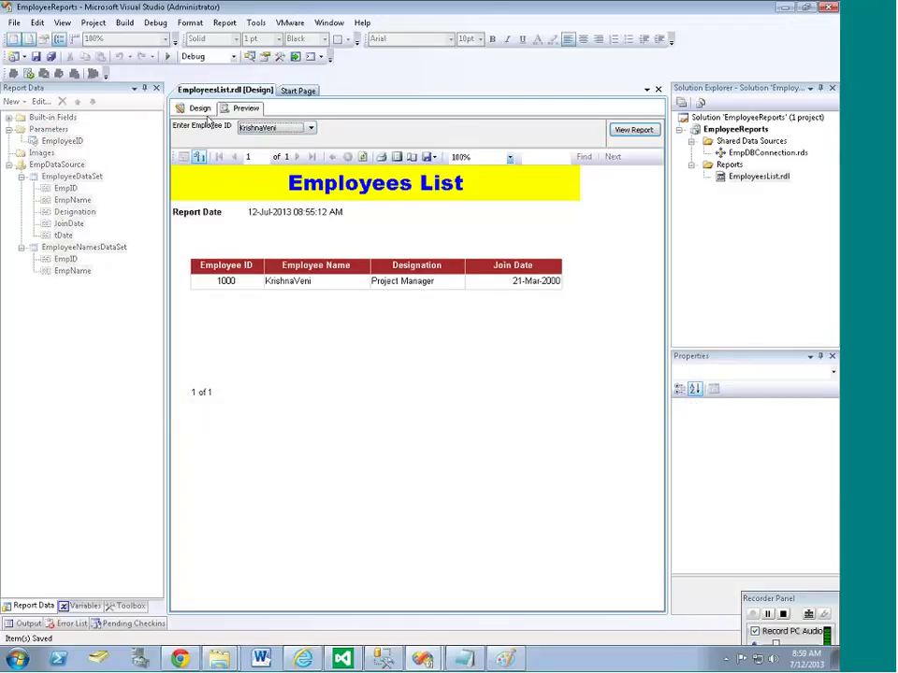
- Set the visibility of the EmployeeID report parameter to Hidden
left_click(204, 111)
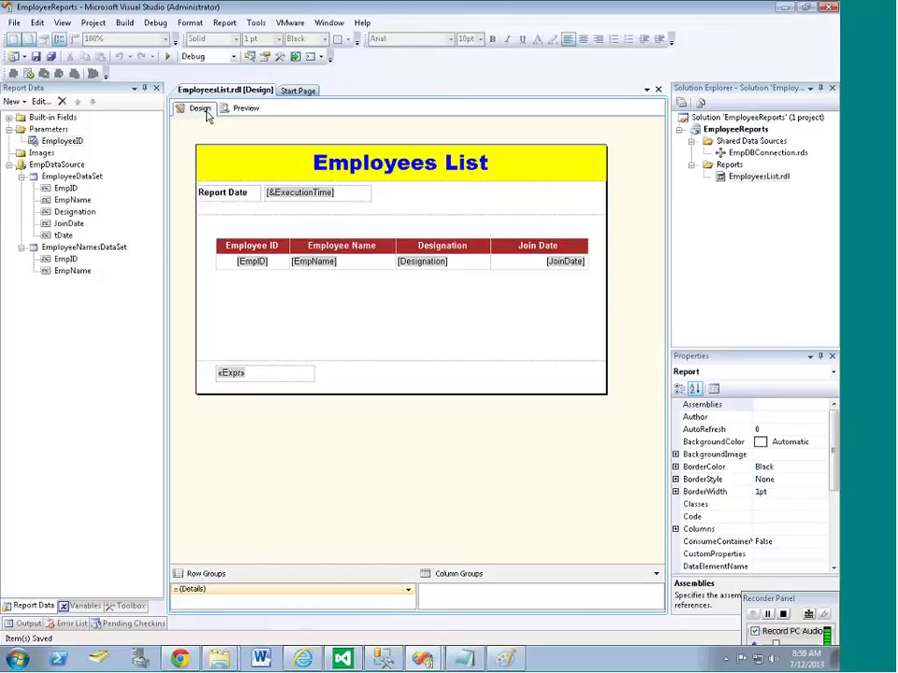
right_click(56, 141)
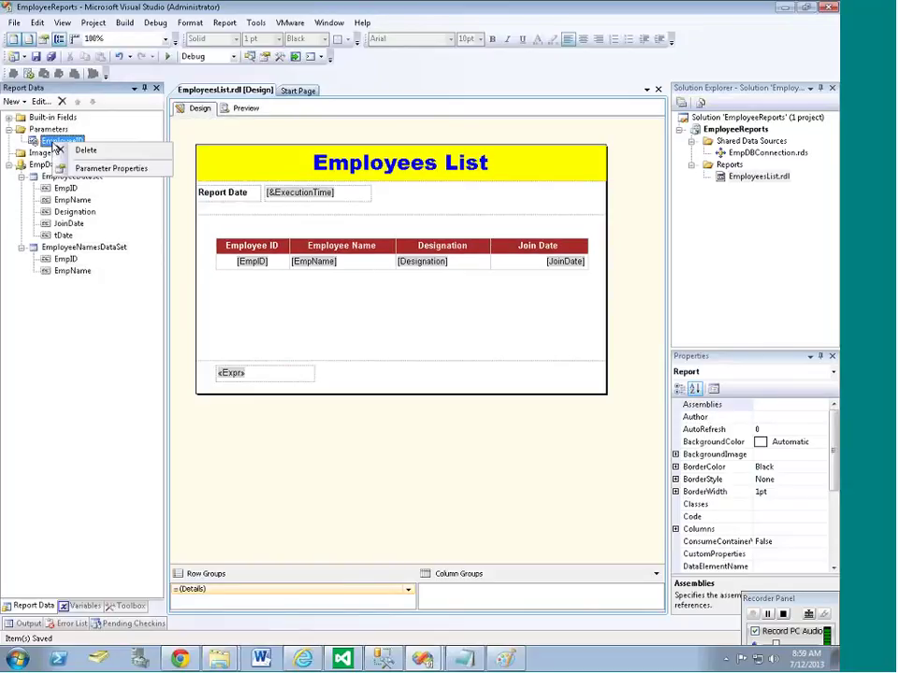
left_click(107, 169)
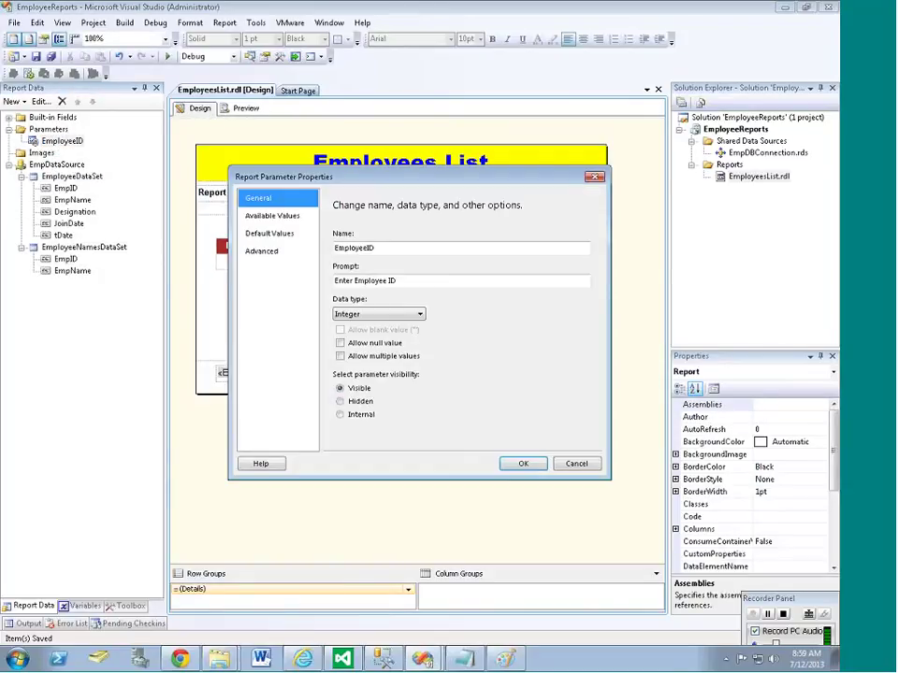
left_click(340, 401)
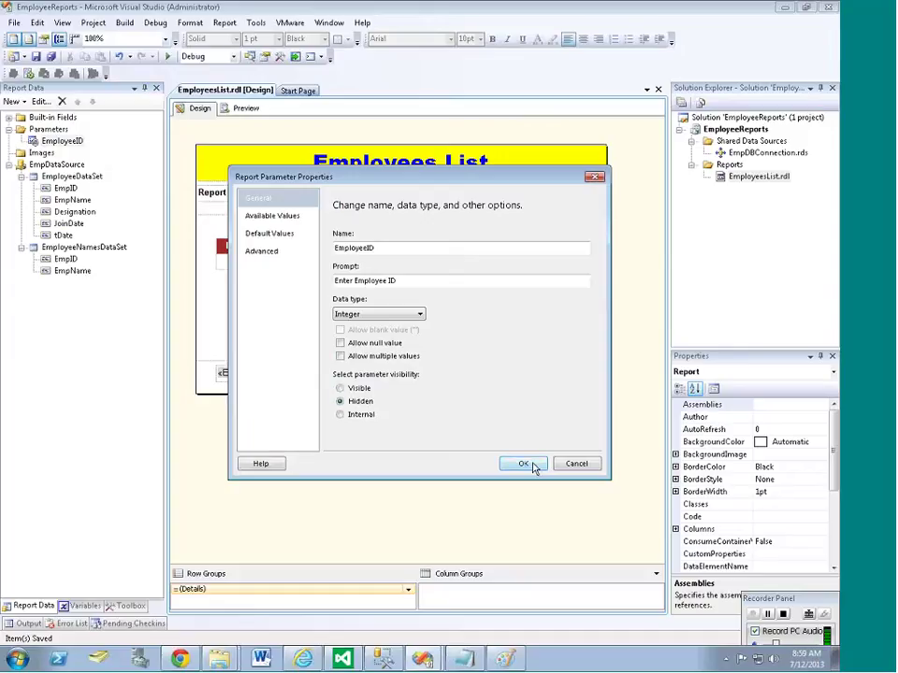
left_click(533, 468)
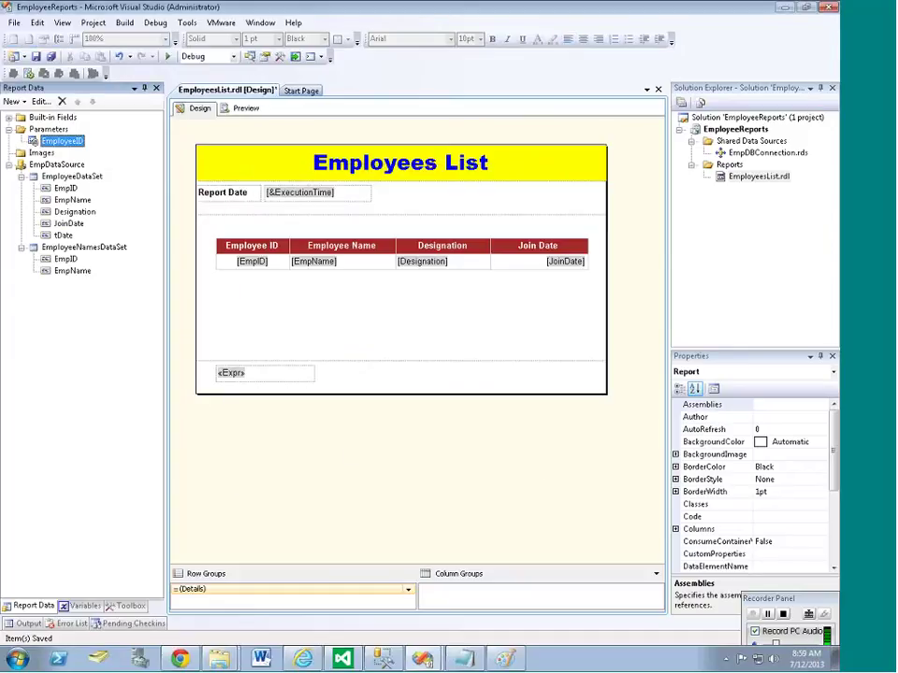
- Preview the EmployeesList report with its hidden parameter, and save it after returning to the design view
left_click(248, 110)
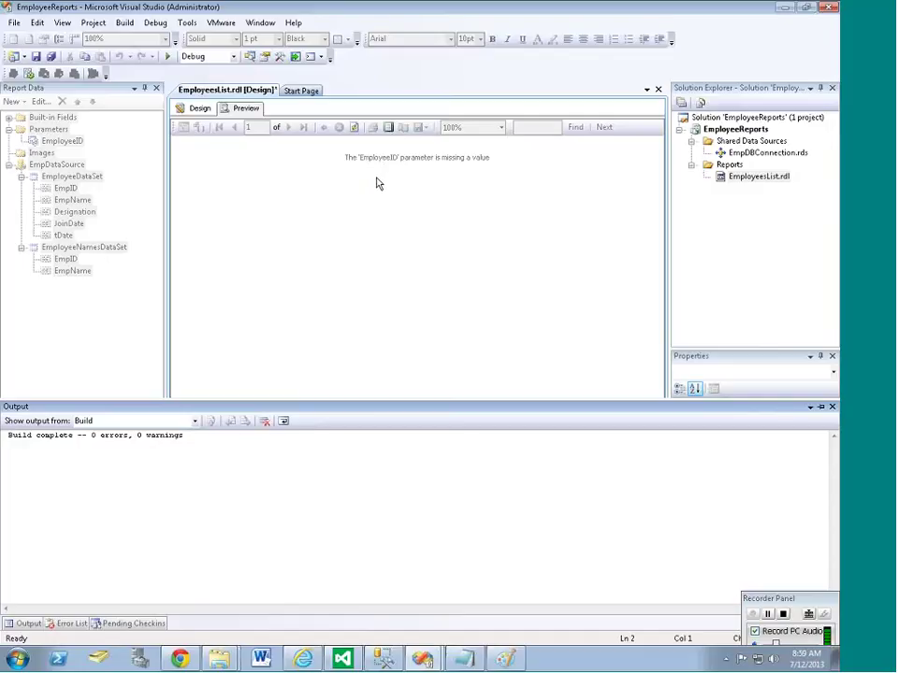
left_click(447, 221)
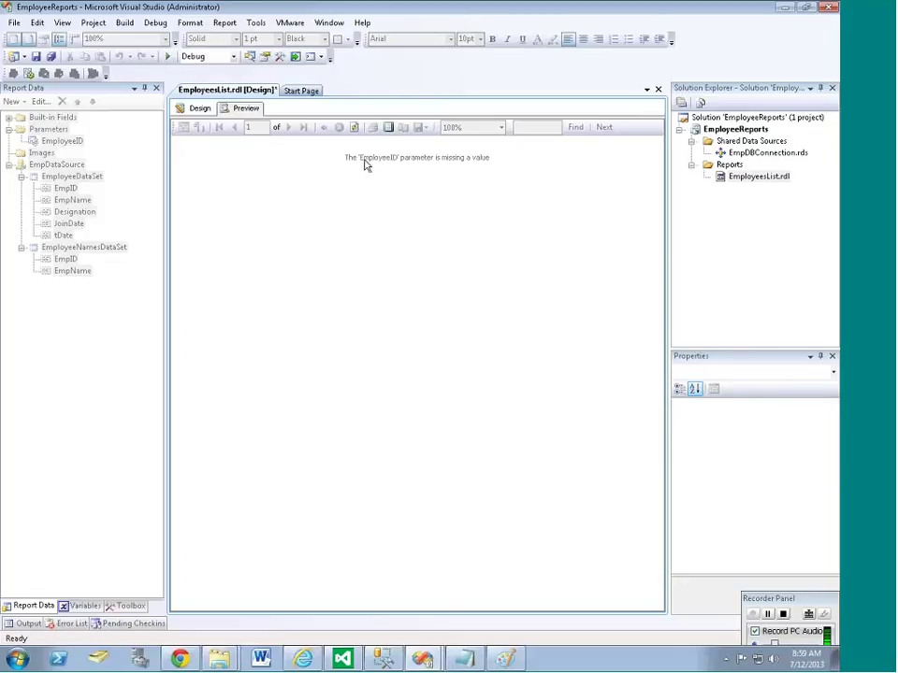
left_click(198, 108)
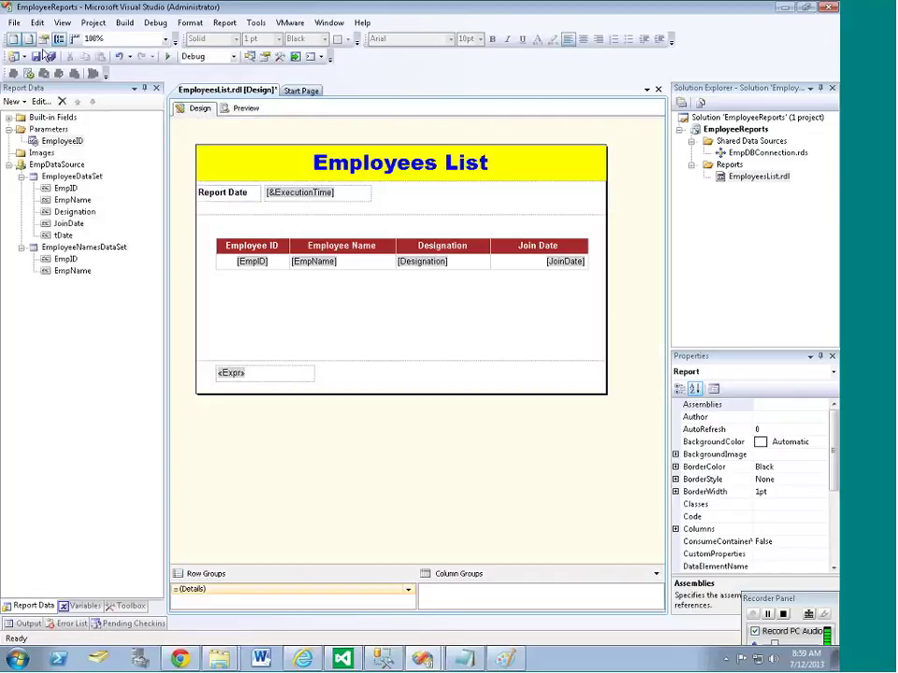
left_click(44, 58)
- Switch back to the Paint sketch and draw a tall, narrow indigo-blue rectangle to the right of the report layout
mouse_move(422, 659)
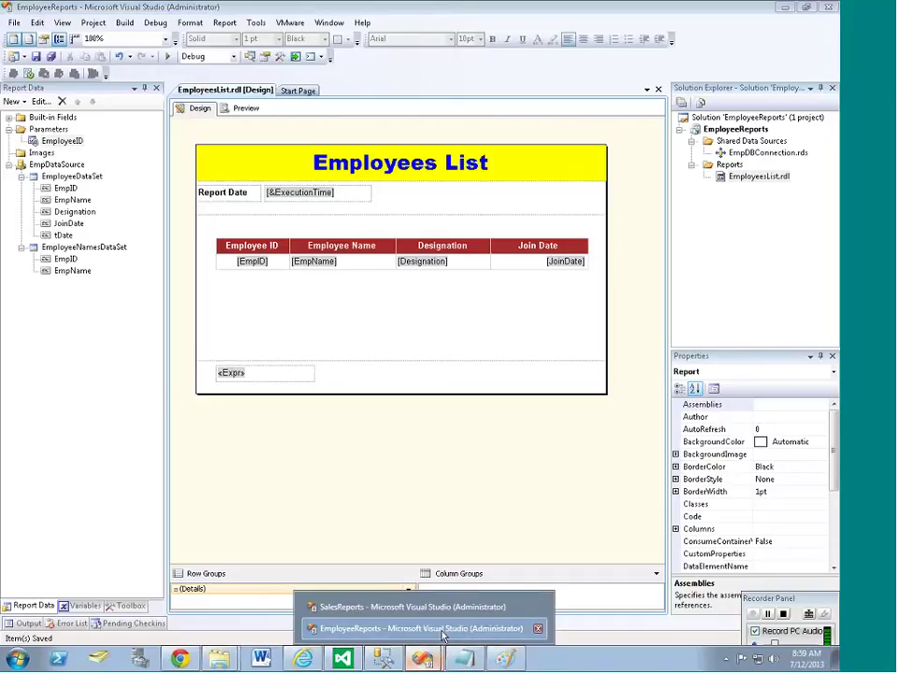
left_click(442, 636)
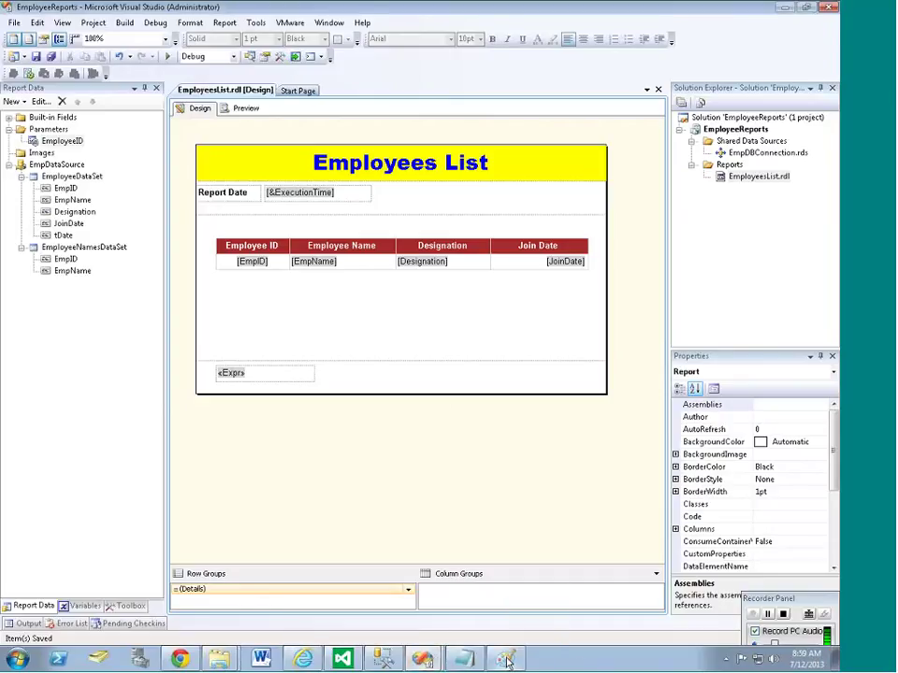
left_click(431, 660)
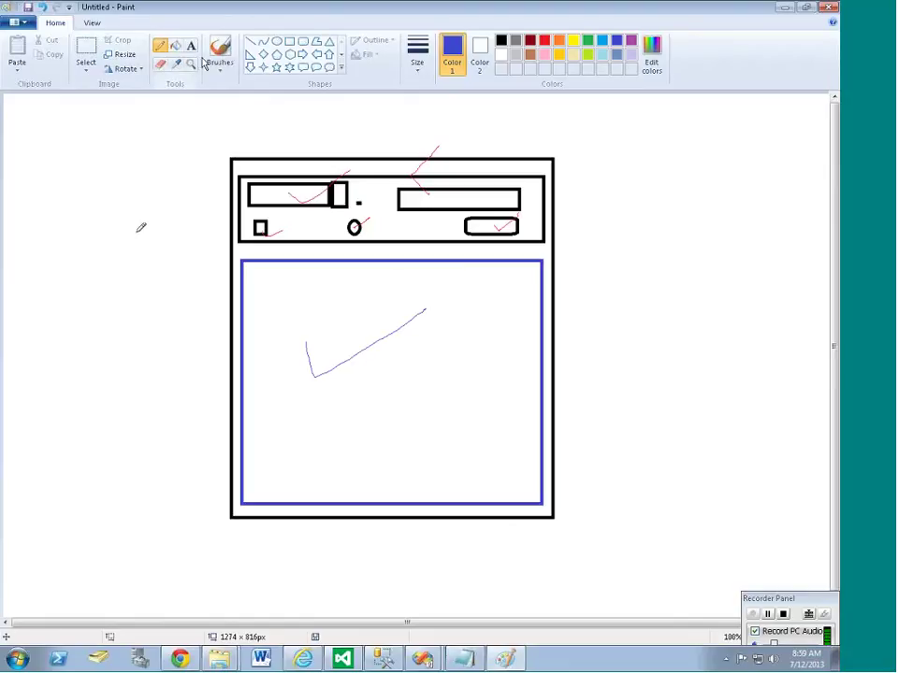
left_click(289, 41)
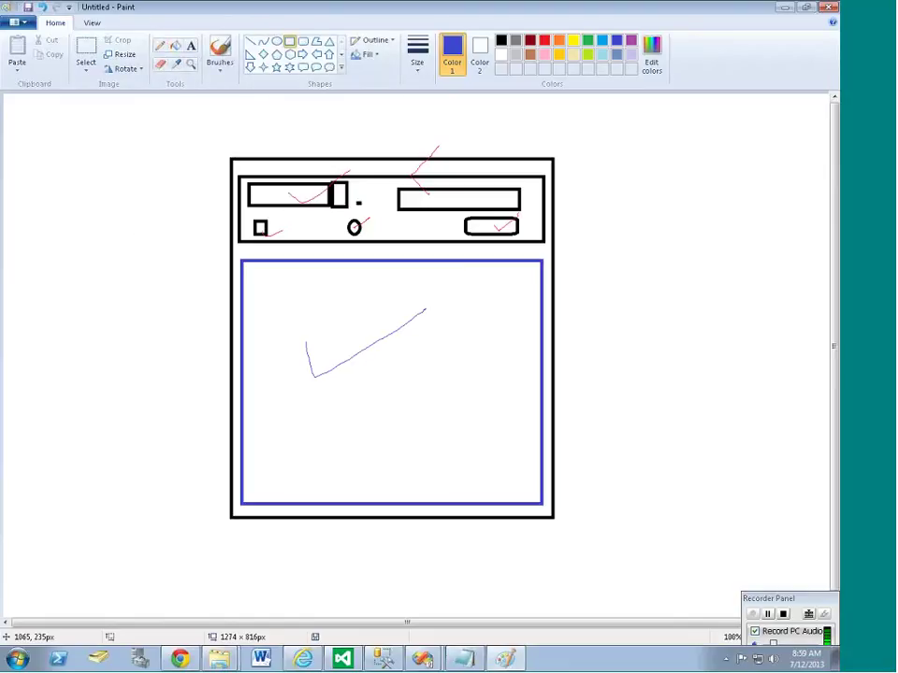
mouse_move(687, 240)
left_mouse_down()
mouse_move(788, 452)
mouse_move(781, 461)
left_mouse_up()
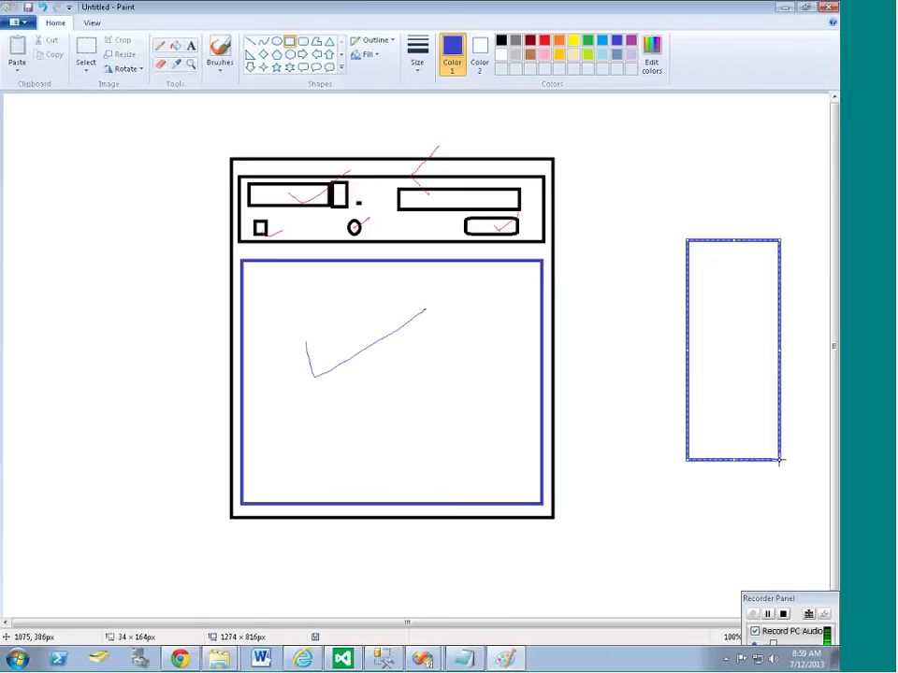
- Add the text label "SSRS" above the tall blue rectangle
left_click(191, 44)
left_click_drag(692, 193, 802, 224)
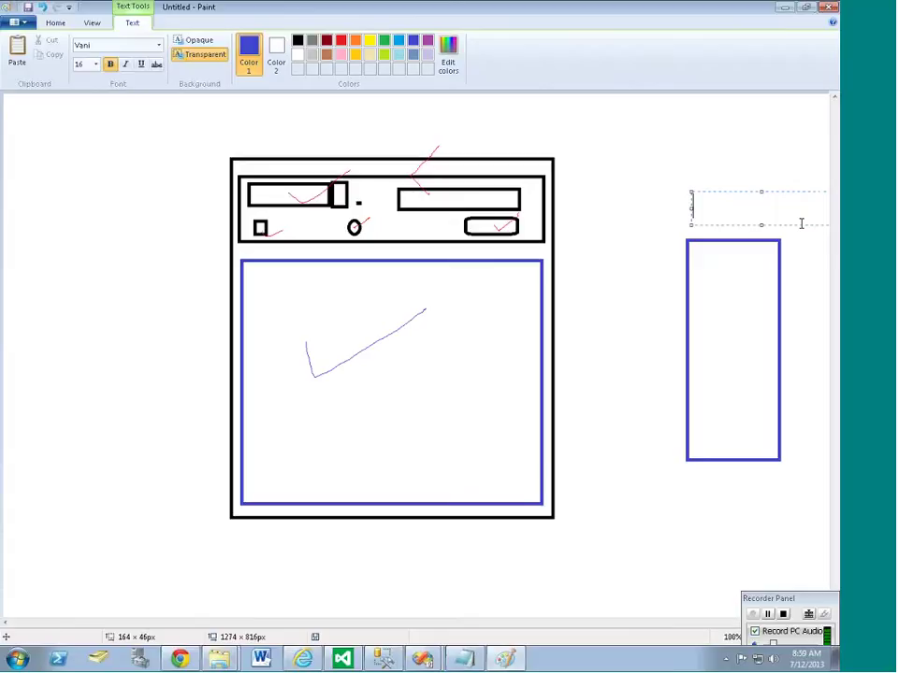
type("SSRS")
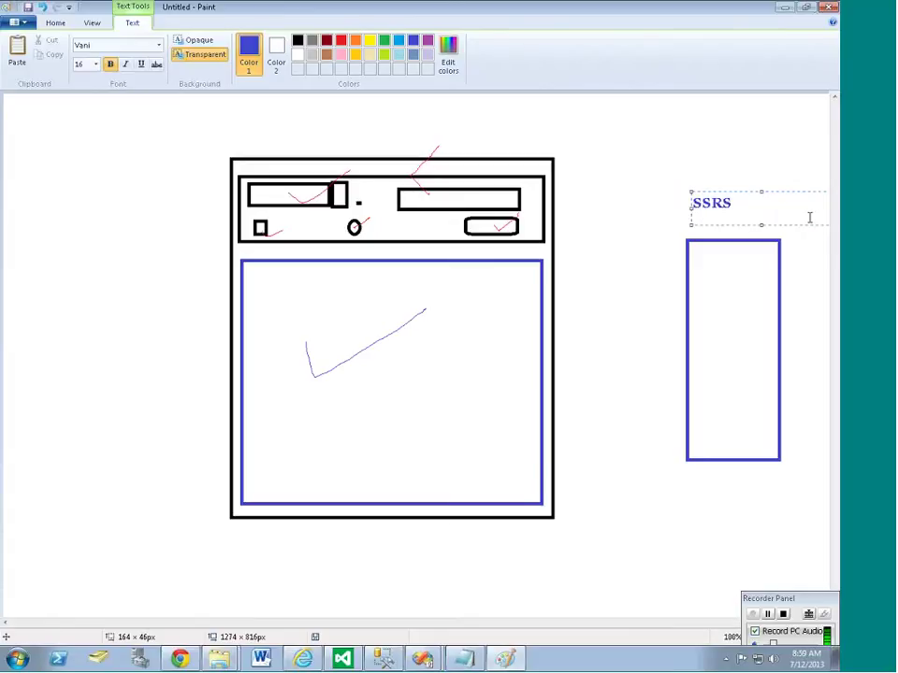
left_click(618, 353)
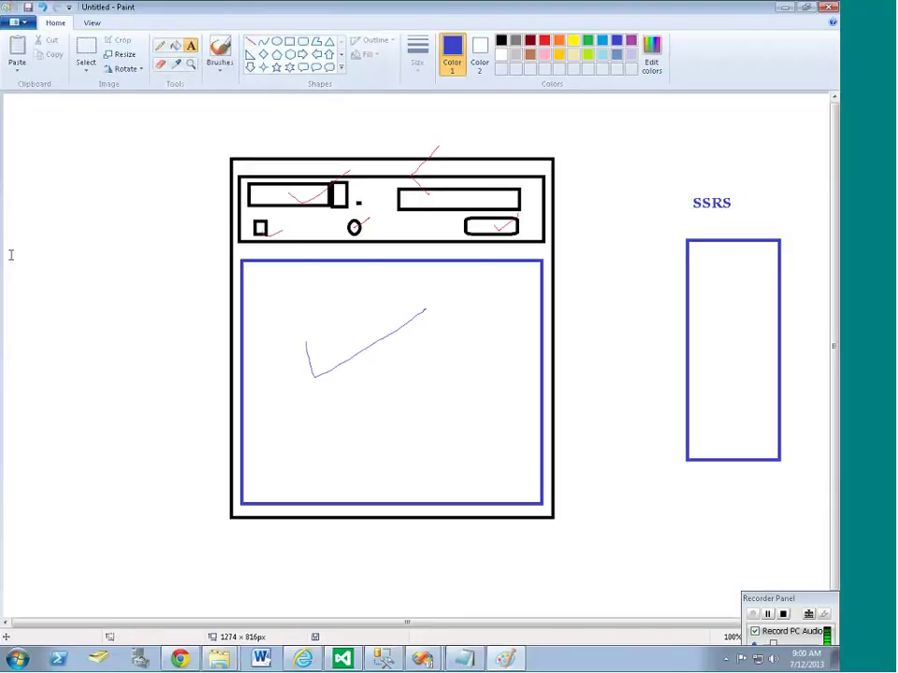
- Add a text block beside the report layout, opposite the SSRS rectangle, with the headings "Desktop" and "Web" on separate lines
left_click_drag(42, 244, 241, 489)
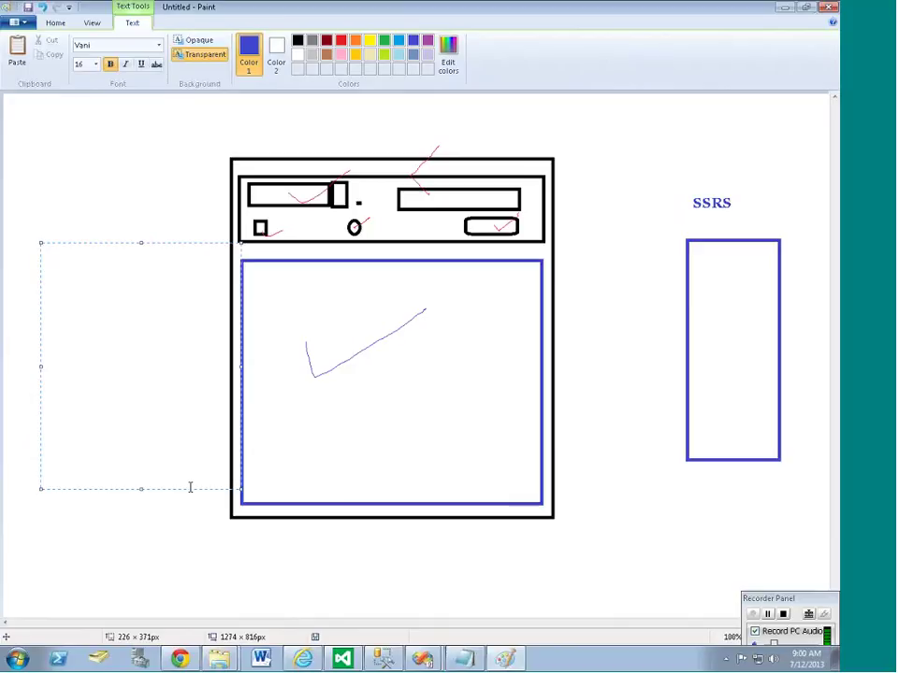
type("Desktop")
key("Return")
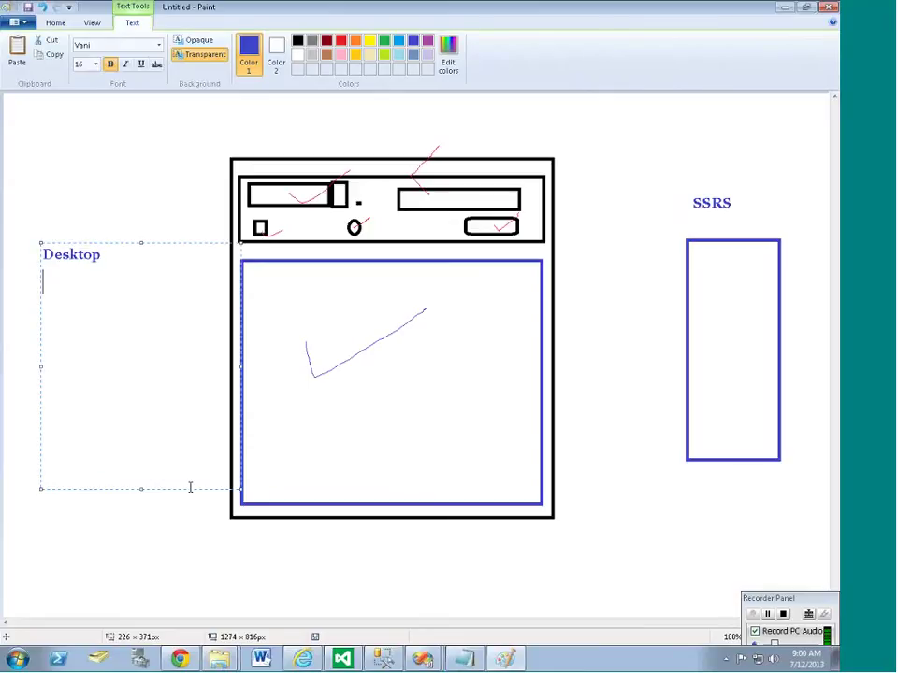
type("Web")
key("Return")
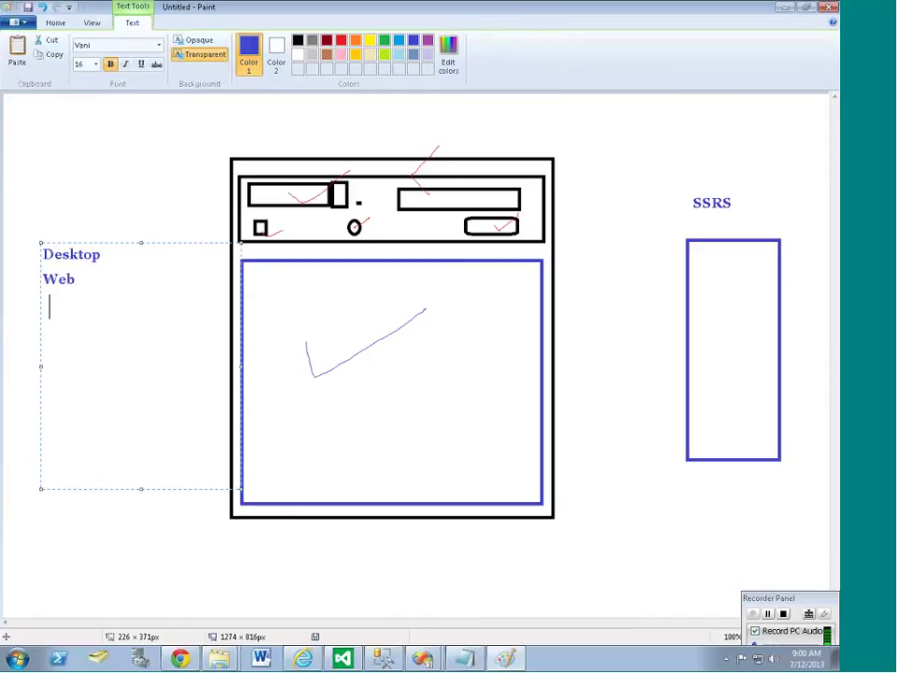
- List "JAVA", "C#", "VB" and "c++/C" on separate indented lines under the "Desktop" heading
left_click(100, 255)
key("Return")
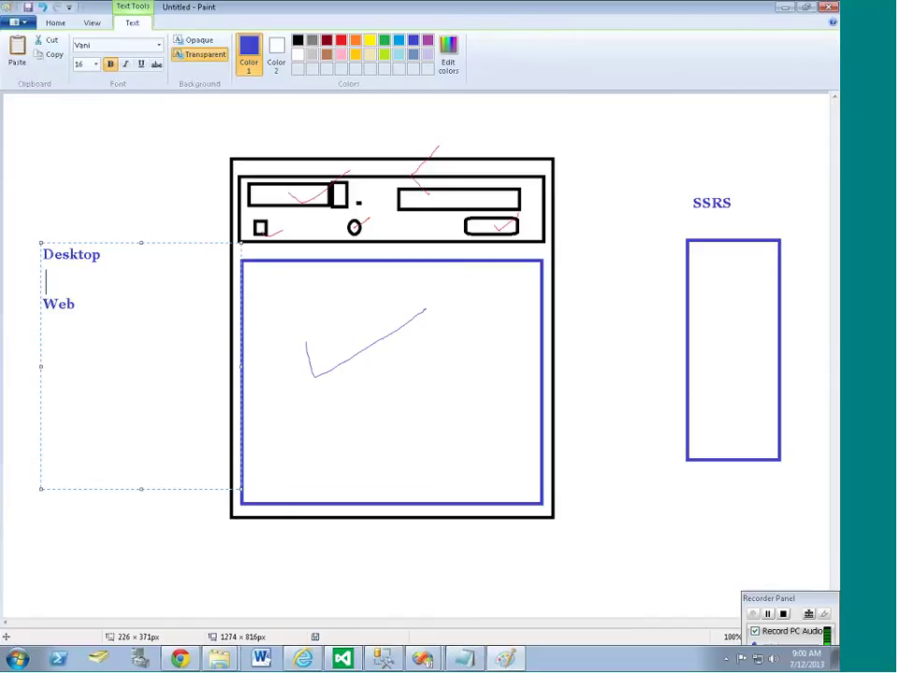
type("JAVA")
key("Return")
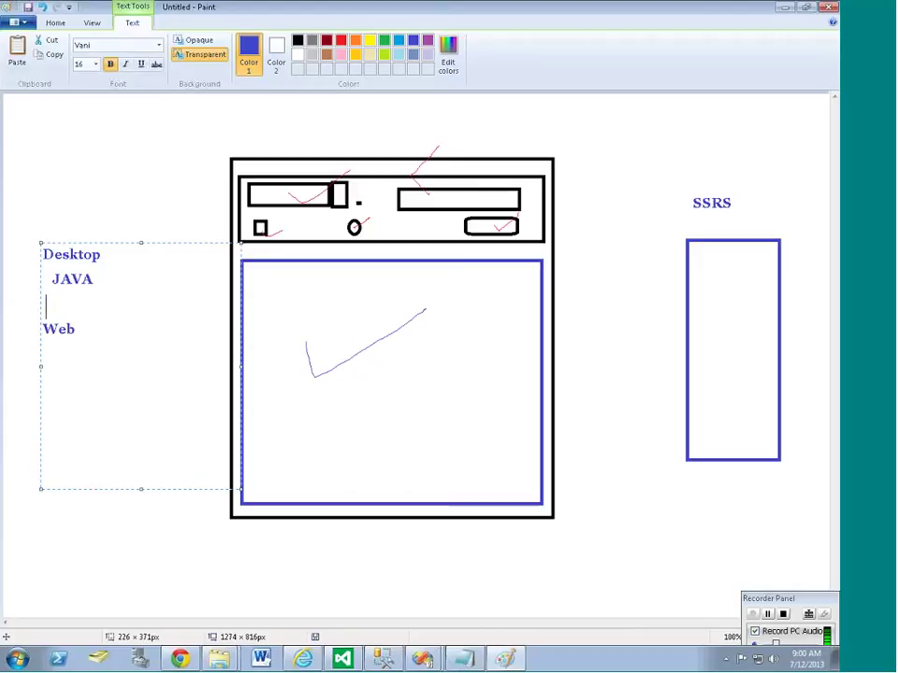
type("C#")
key("Return")
type("VB")
key("Return")
key("Up")
key("Down")
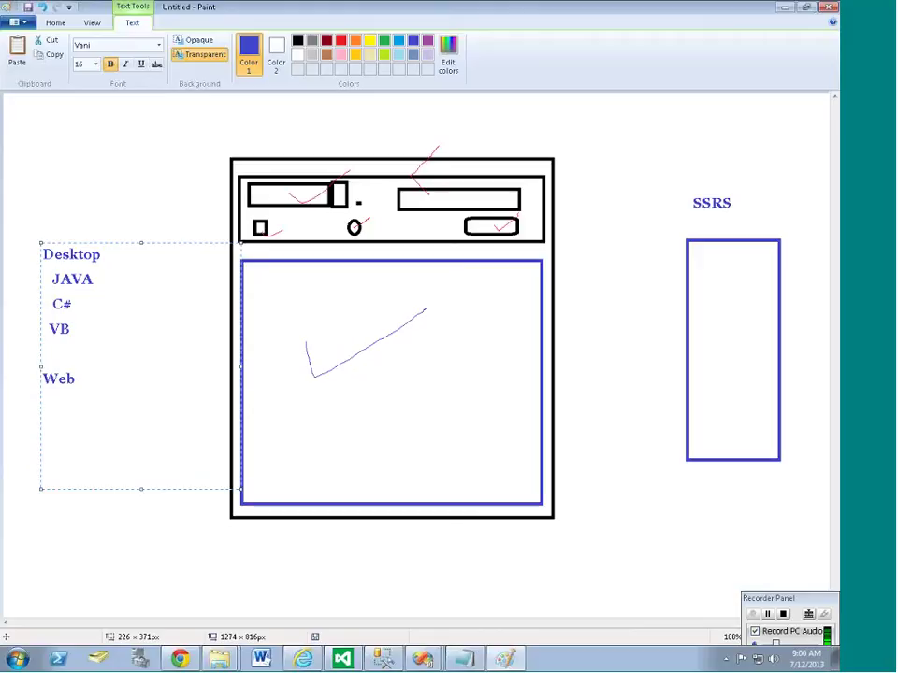
type("c++/C")
- List "ASP, ASP.NET,JSP,PHP" and, on the following line, "CGI" under the "Web" heading
key("Down")
key("Down")
type("ASP, S")
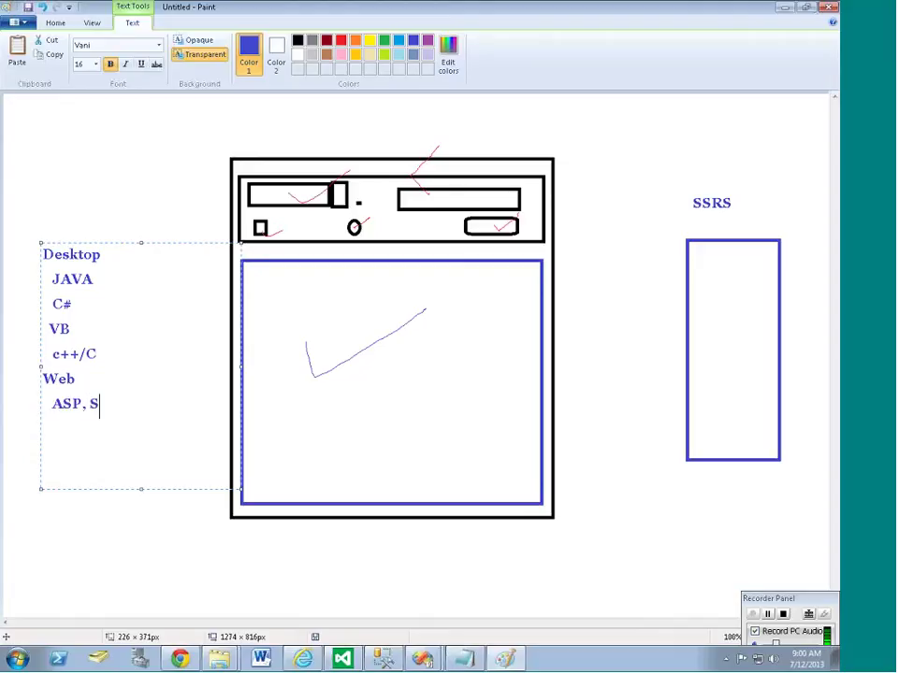
key("BackSpace")
type("ASP.NET,")
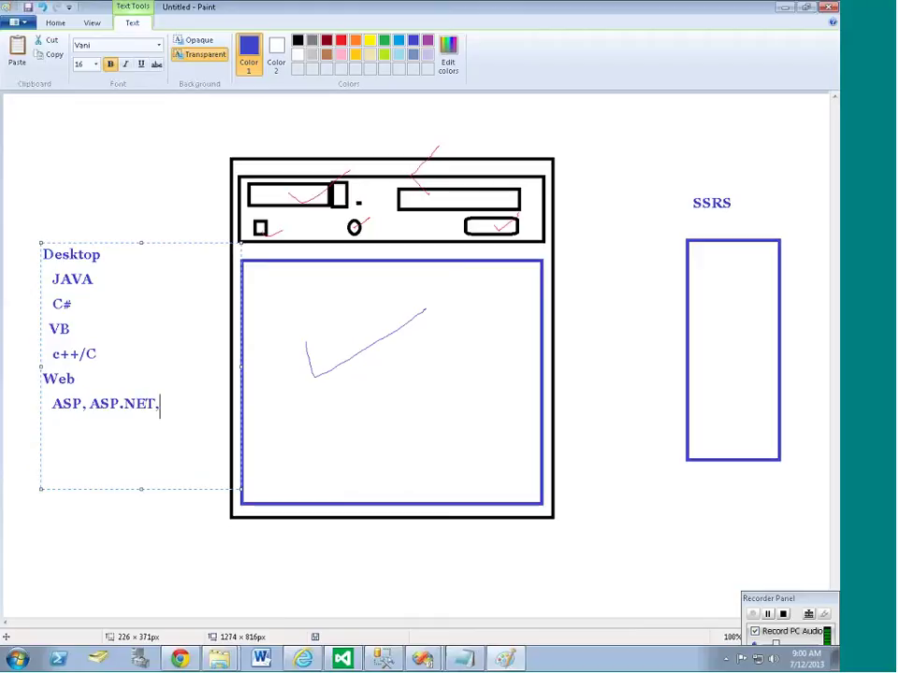
type("JSP,PHP   ")
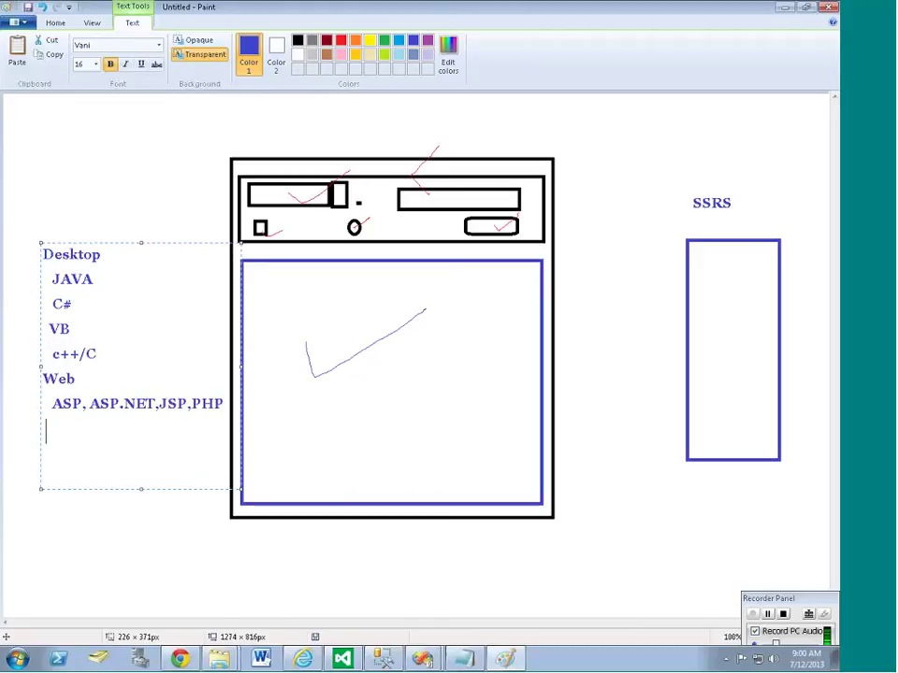
type("CGI")
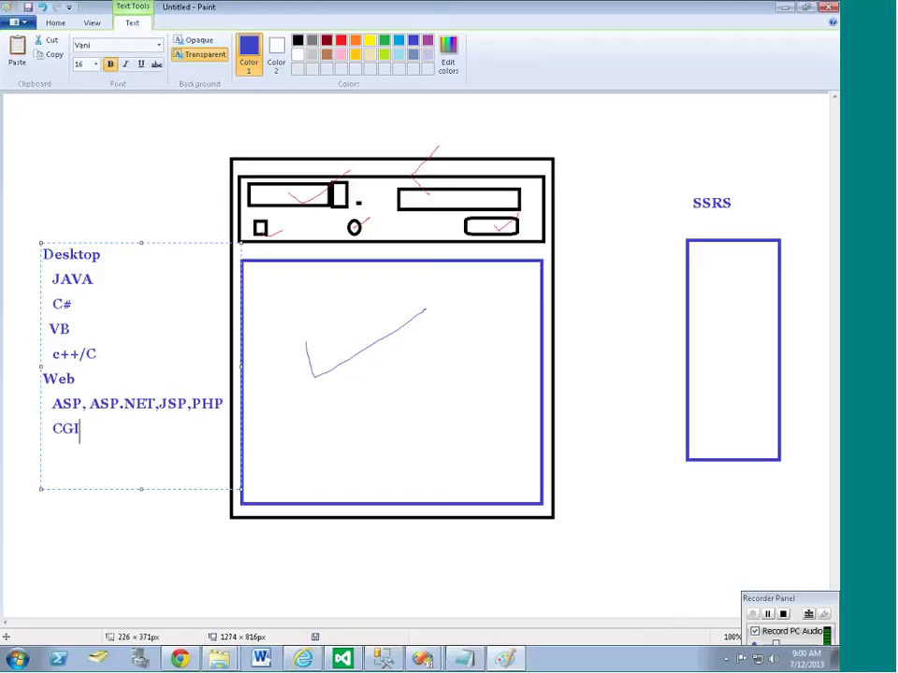
- Move the Desktop and Web text block up and outward so it clears the report layout, and place it on the canvas
left_click_drag(94, 429, 40, 282)
left_click(117, 289)
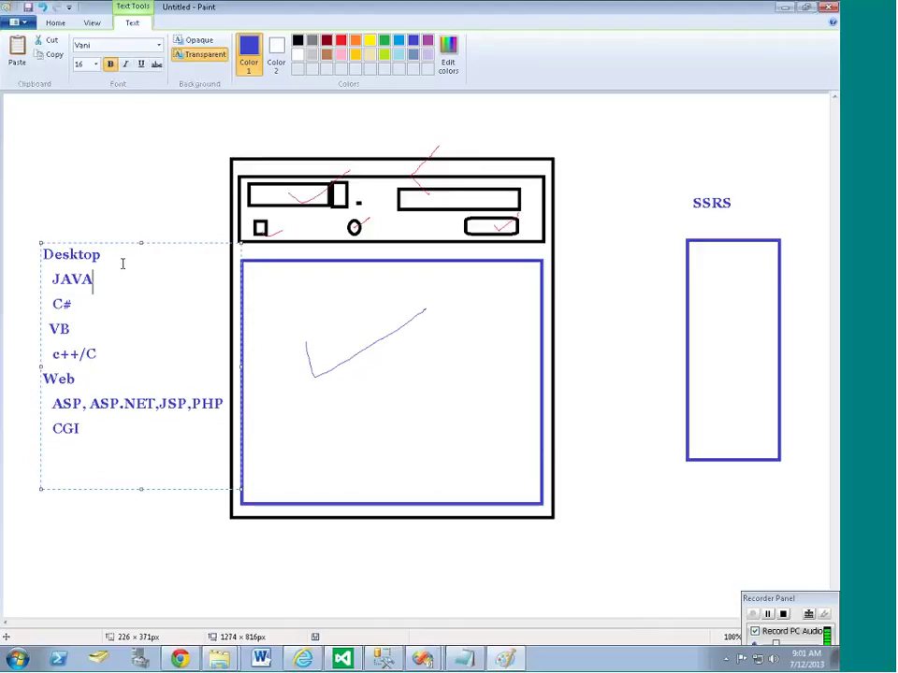
left_click(132, 247)
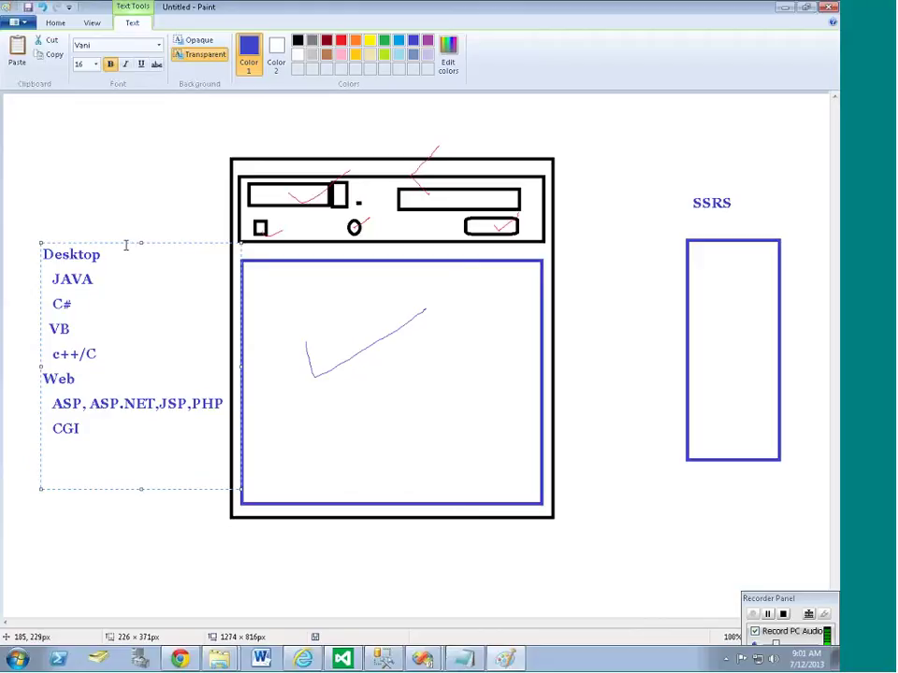
left_click_drag(125, 244, 98, 220)
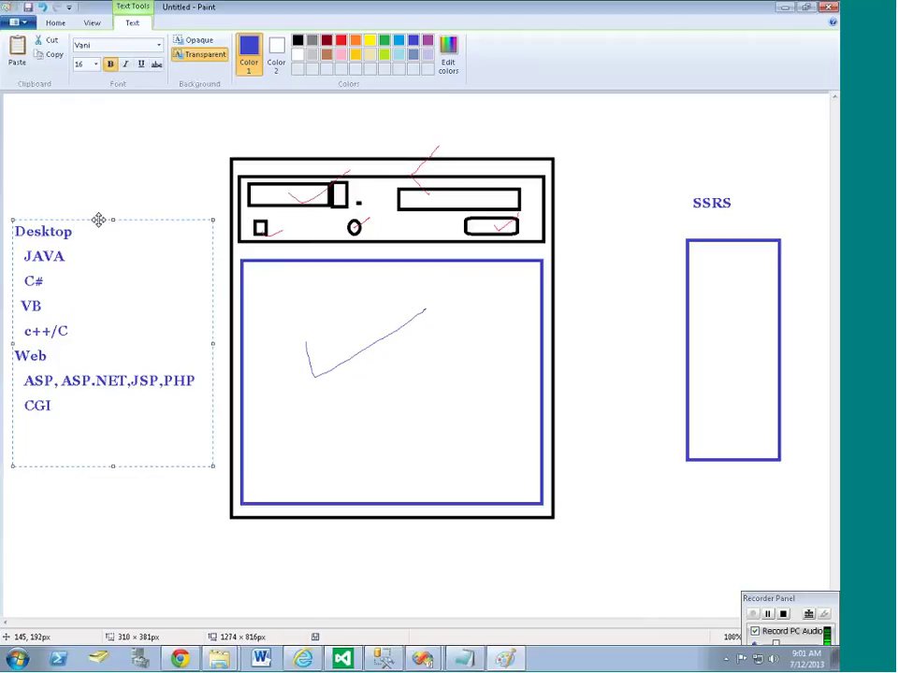
left_click_drag(53, 406, 14, 226)
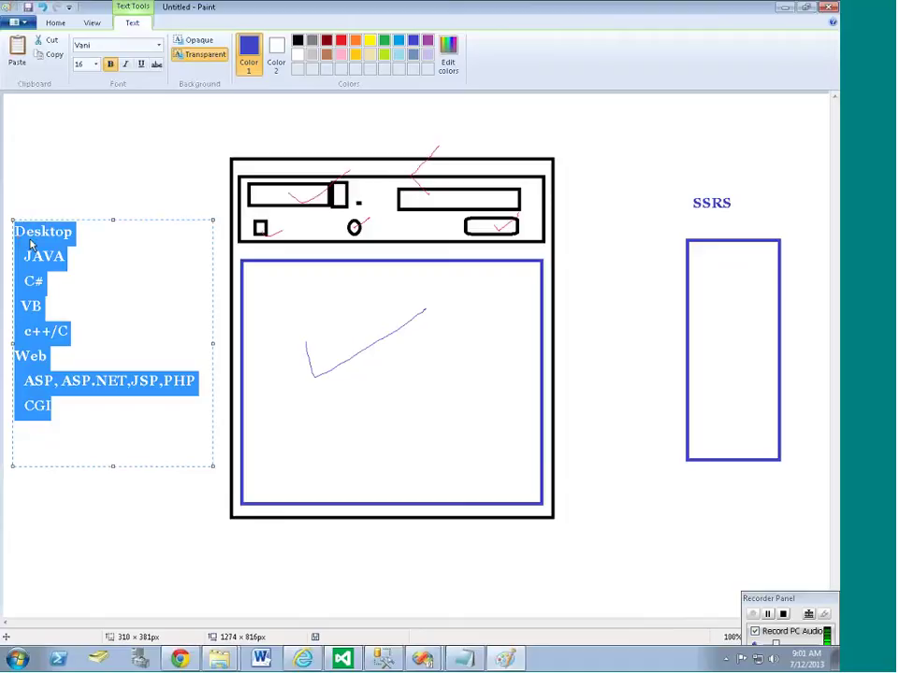
left_click(79, 261)
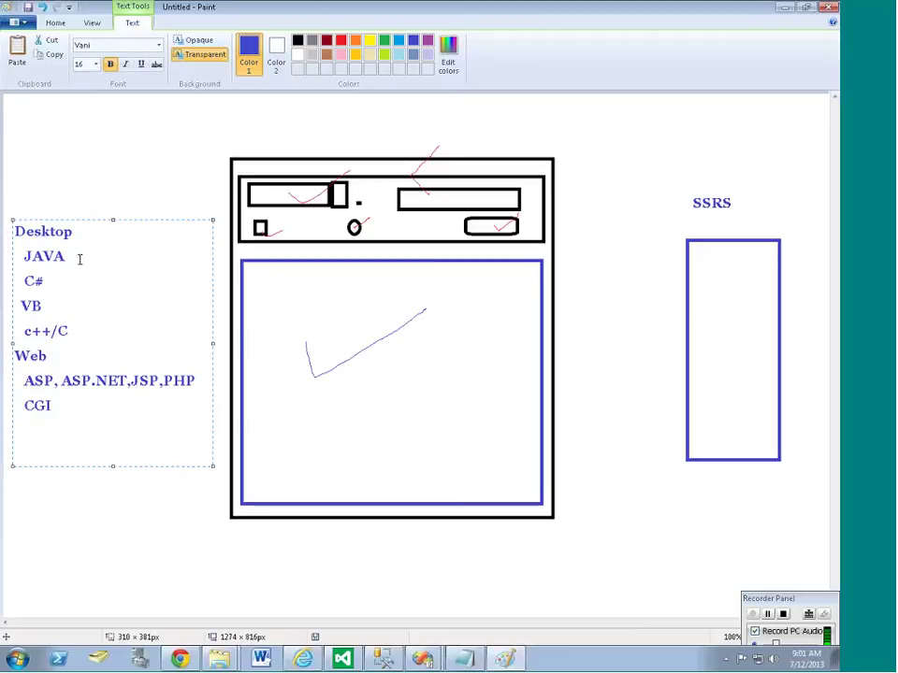
left_click_drag(67, 418, 16, 363)
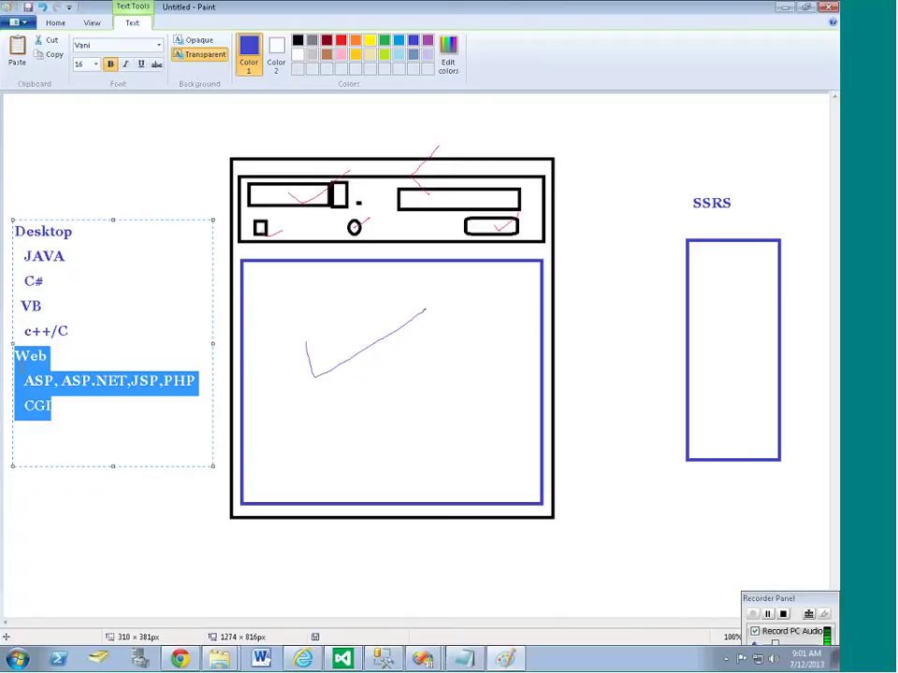
left_click(144, 197)
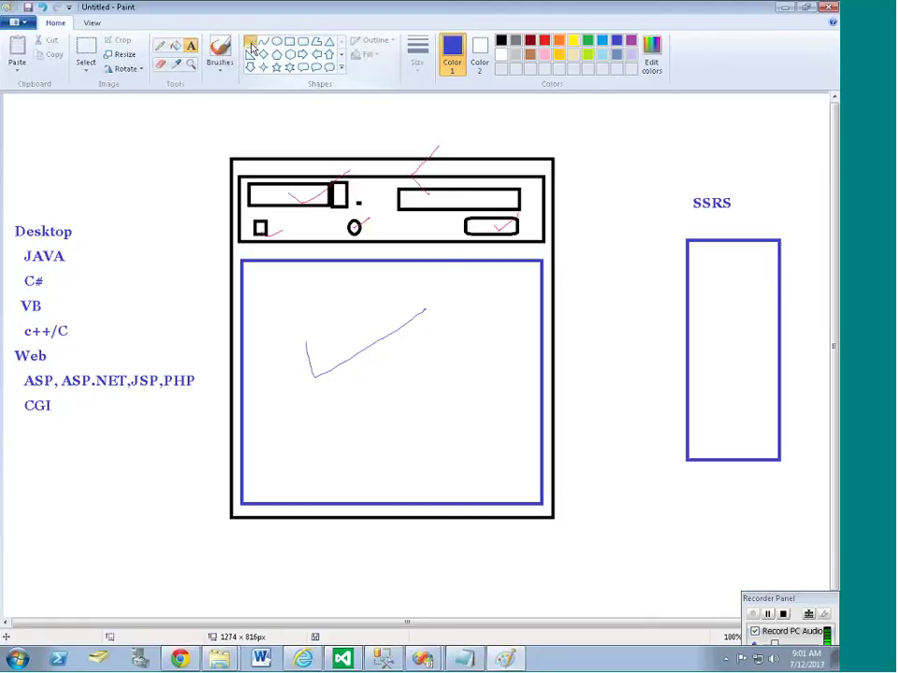
- Add the text "EmployeeList" near the upper edge inside the tall blue SSRS rectangle
left_click(249, 42)
left_click(191, 47)
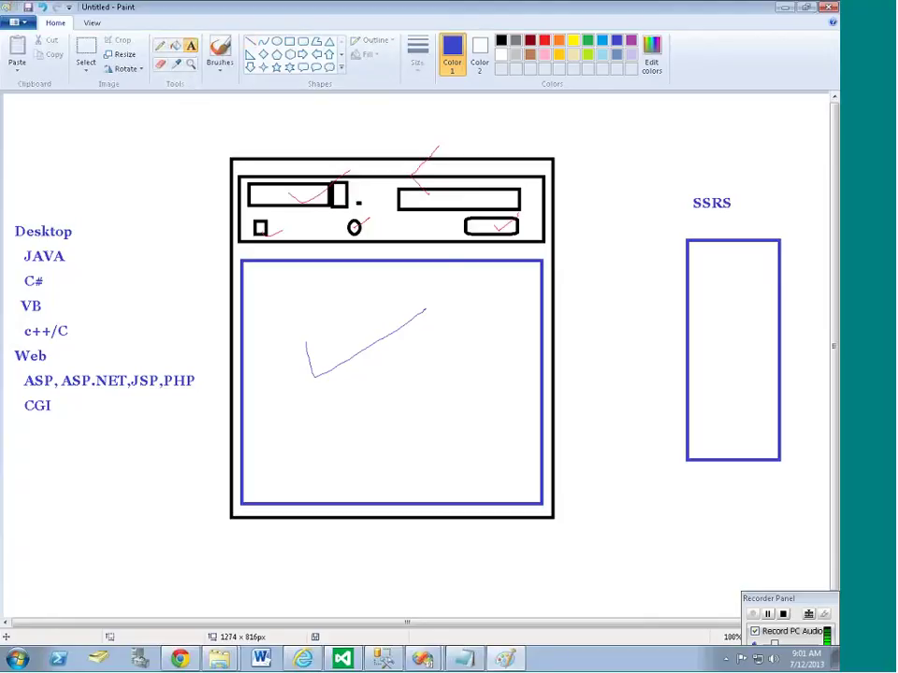
left_click_drag(697, 258, 809, 301)
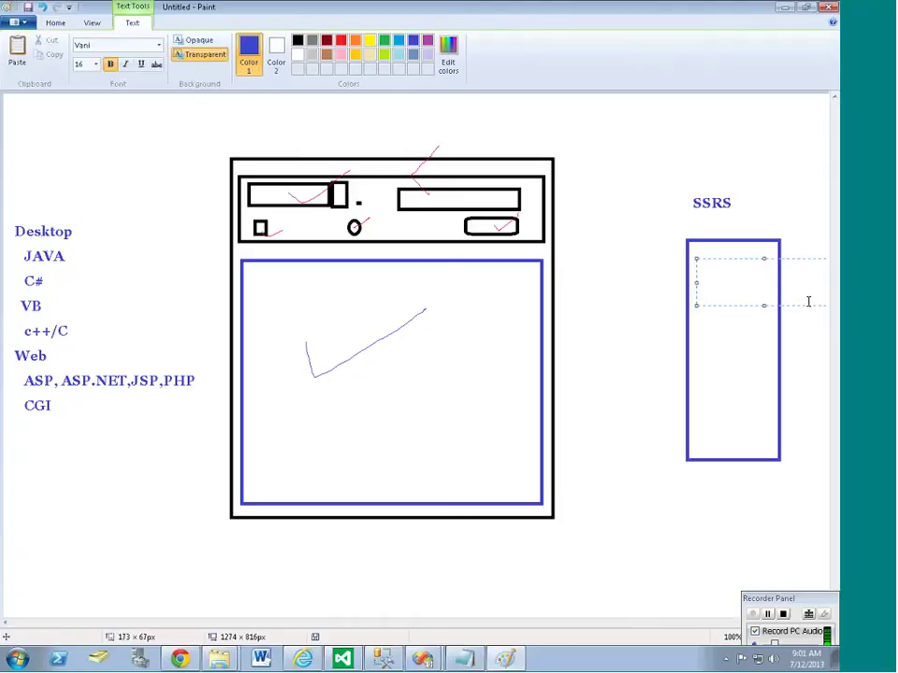
type("Employee")
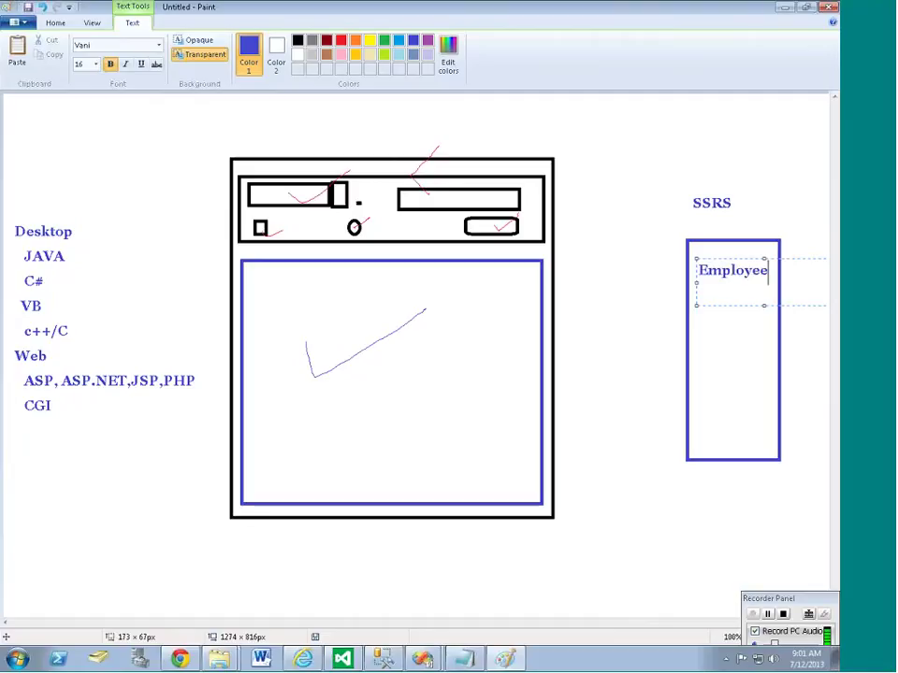
type("Lost")
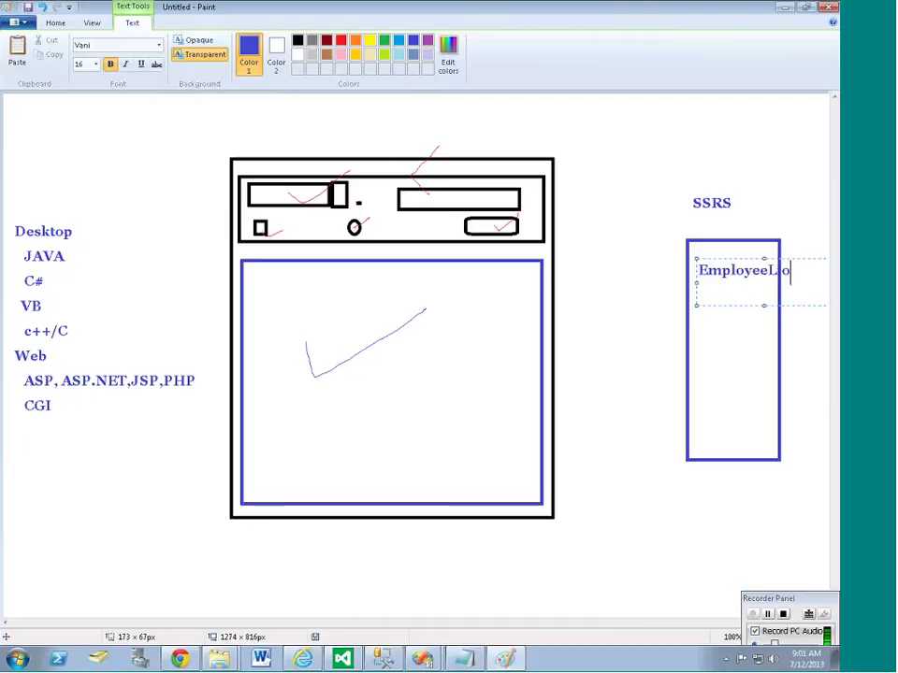
key("Left")
key("Left")
key("BackSpace")
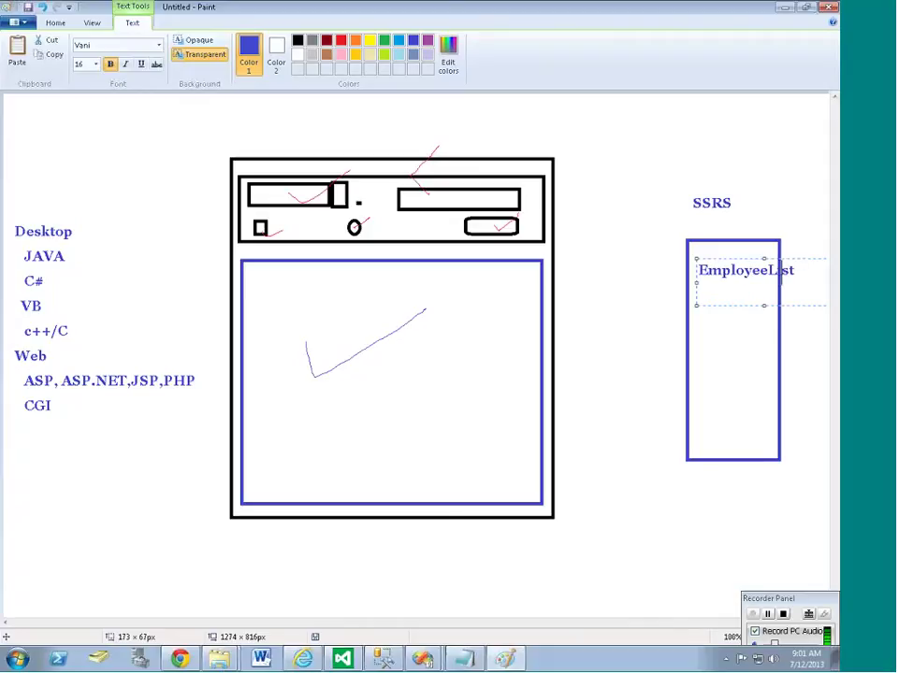
type("i")
- Break the report name before "List" onto a second line, append ".rdl", and place the text on the canvas
key("Left")
key("Left")
key("Return")
key("End")
type(".rdl")
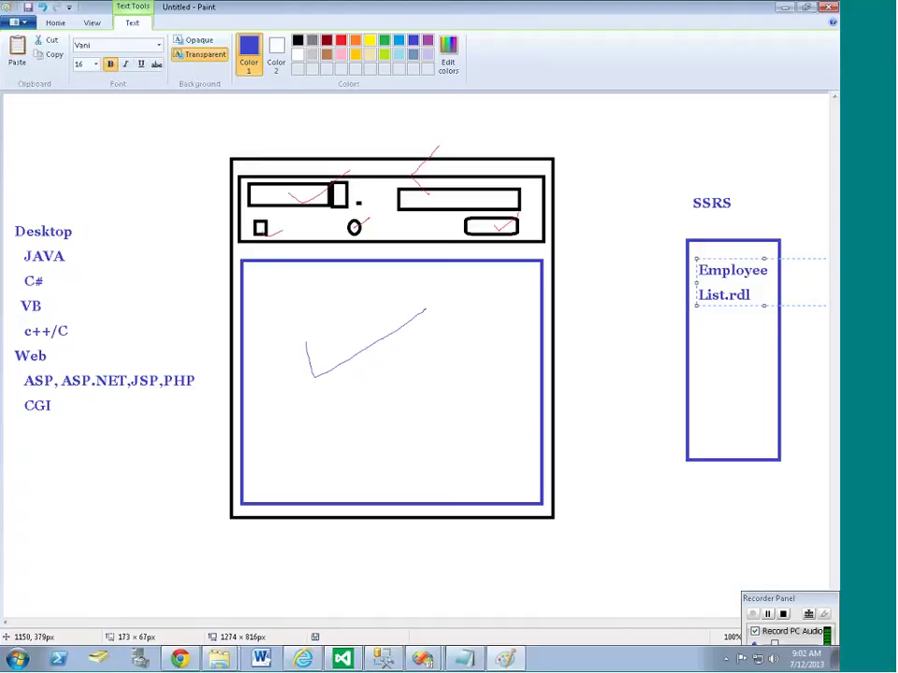
left_click(753, 338)
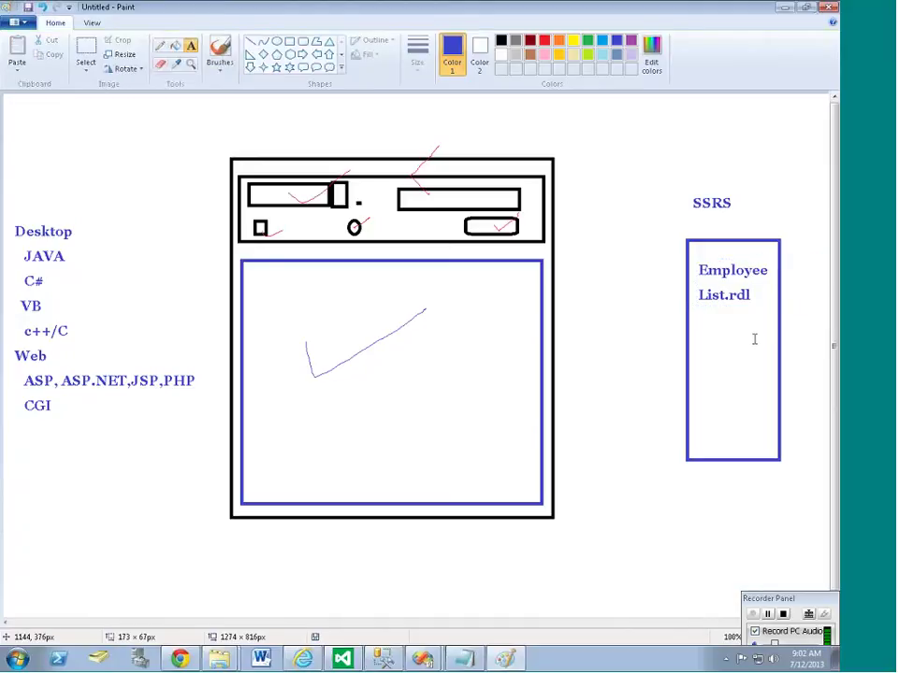
- Draw Pencil arrows both ways between "List.rdl" and the blue report area, adding a check mark at its upper edge and circling its existing one
left_click(160, 45)
left_click_drag(697, 292, 540, 356)
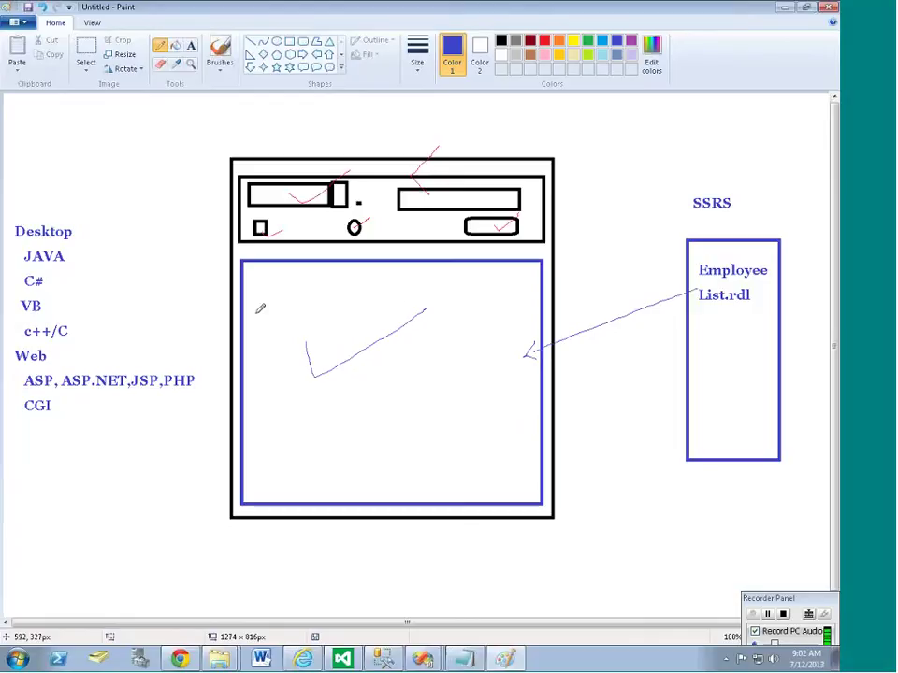
left_click_drag(285, 271, 329, 245)
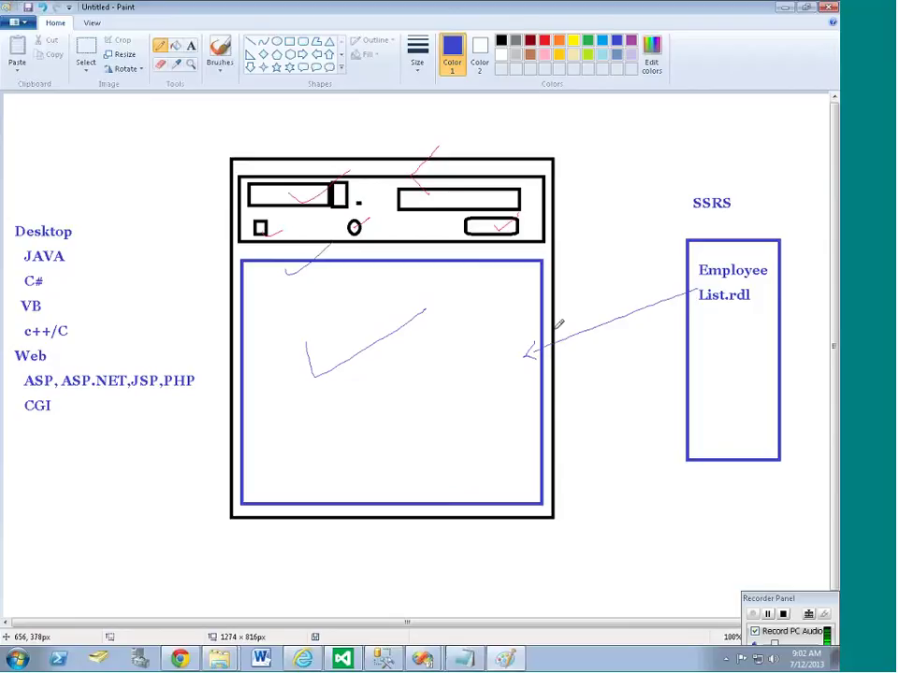
mouse_move(454, 314)
left_mouse_down()
mouse_move(298, 305)
mouse_move(425, 381)
mouse_move(459, 316)
mouse_move(705, 287)
mouse_move(693, 309)
left_mouse_up()
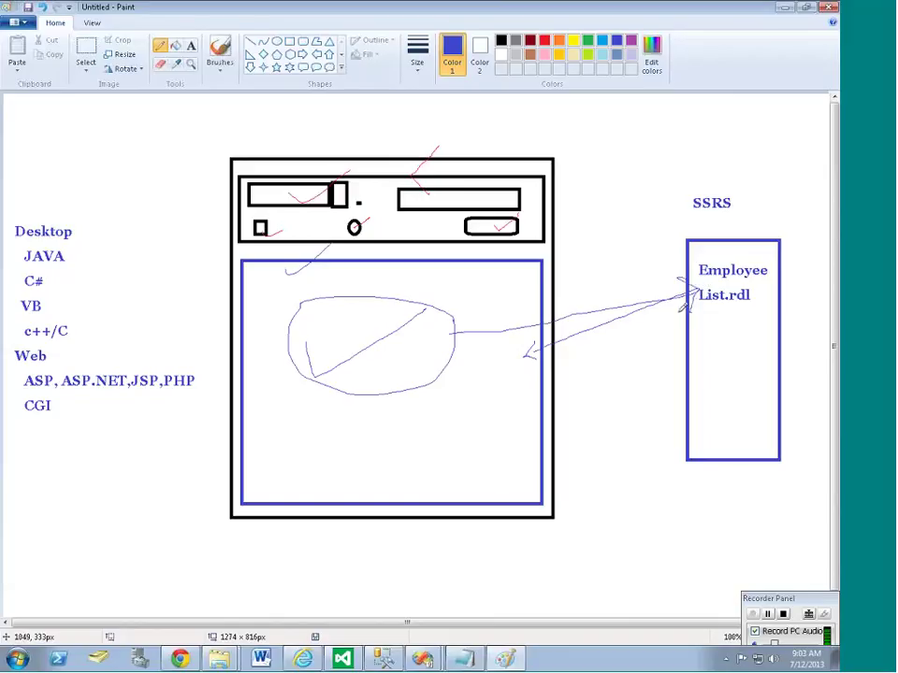
- Draw another freehand arrow from the SSRS rectangle into the report area and handwrite "HTML" below its tip
mouse_move(675, 346)
left_mouse_down()
mouse_move(617, 368)
mouse_move(492, 383)
mouse_move(483, 394)
mouse_move(496, 405)
left_mouse_up()
mouse_move(402, 415)
left_mouse_down()
mouse_move(401, 440)
mouse_move(413, 426)
left_mouse_up()
mouse_move(413, 411)
left_mouse_down()
mouse_move(413, 436)
mouse_move(440, 412)
mouse_move(477, 417)
mouse_move(481, 388)
left_mouse_up()
left_click(428, 411)
key("ctrl+z")
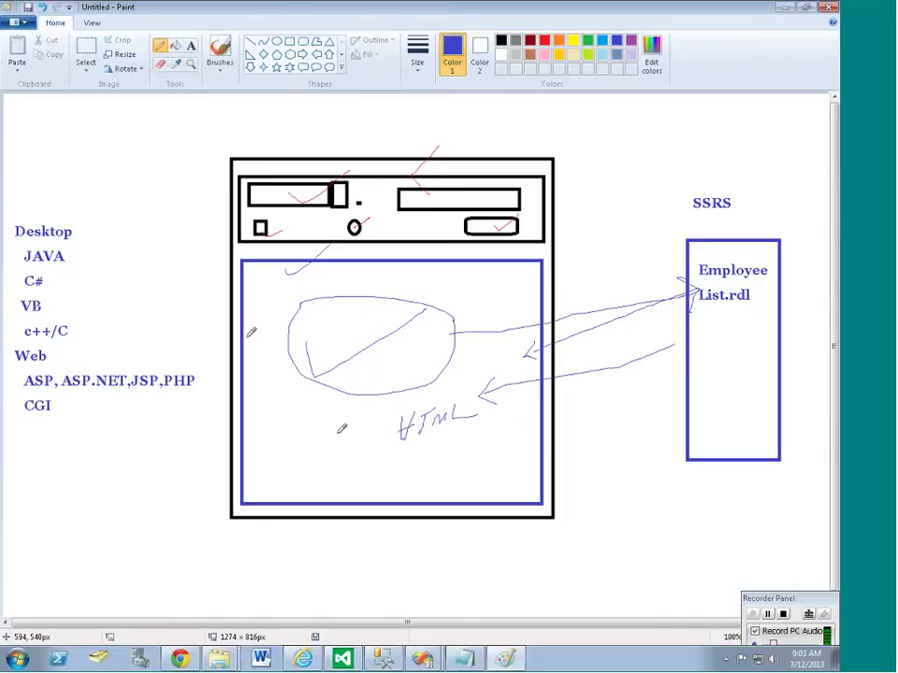
- Annotate the sketch freehand with check marks on the report and parameter areas, a circle around "Employee List.rdl", and a small box in the report
mouse_move(281, 404)
left_mouse_down()
mouse_move(337, 390)
mouse_move(459, 271)
left_mouse_up()
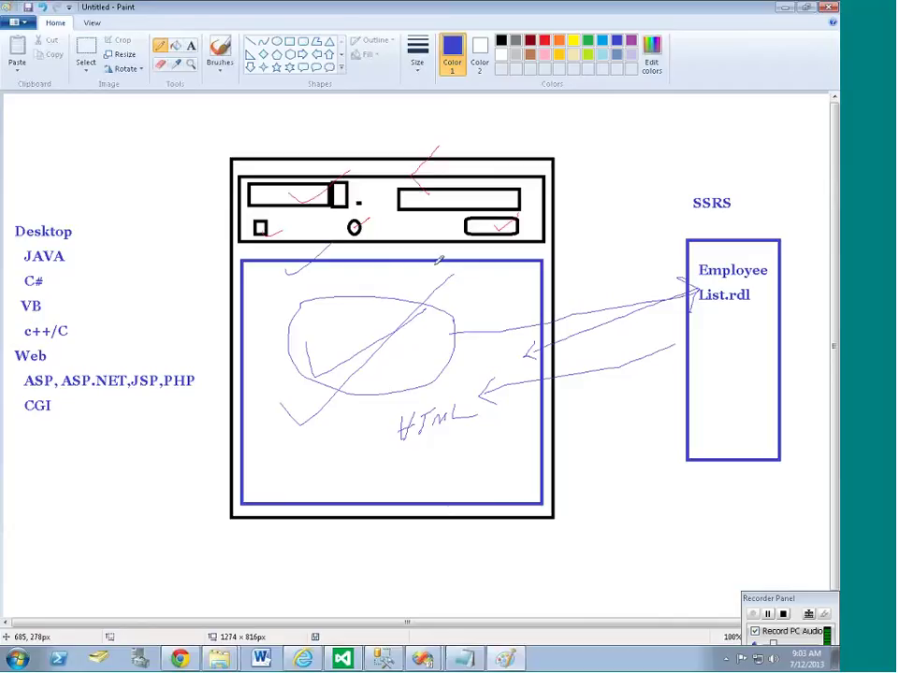
mouse_move(678, 281)
left_mouse_down()
mouse_move(670, 303)
mouse_move(715, 314)
mouse_move(751, 259)
left_mouse_up()
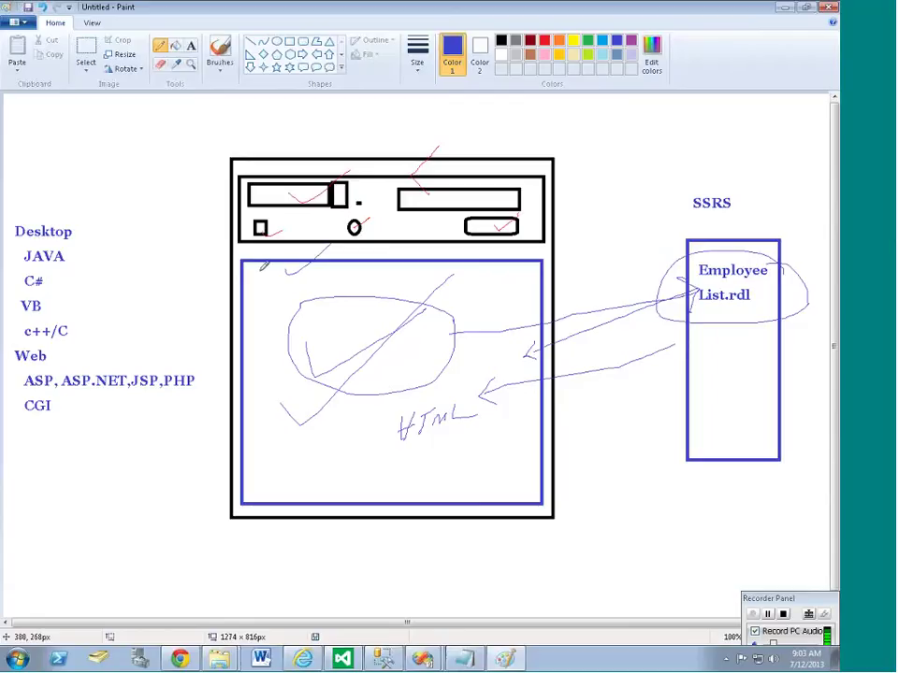
mouse_move(255, 269)
left_mouse_down()
mouse_move(326, 278)
mouse_move(253, 271)
left_mouse_up()
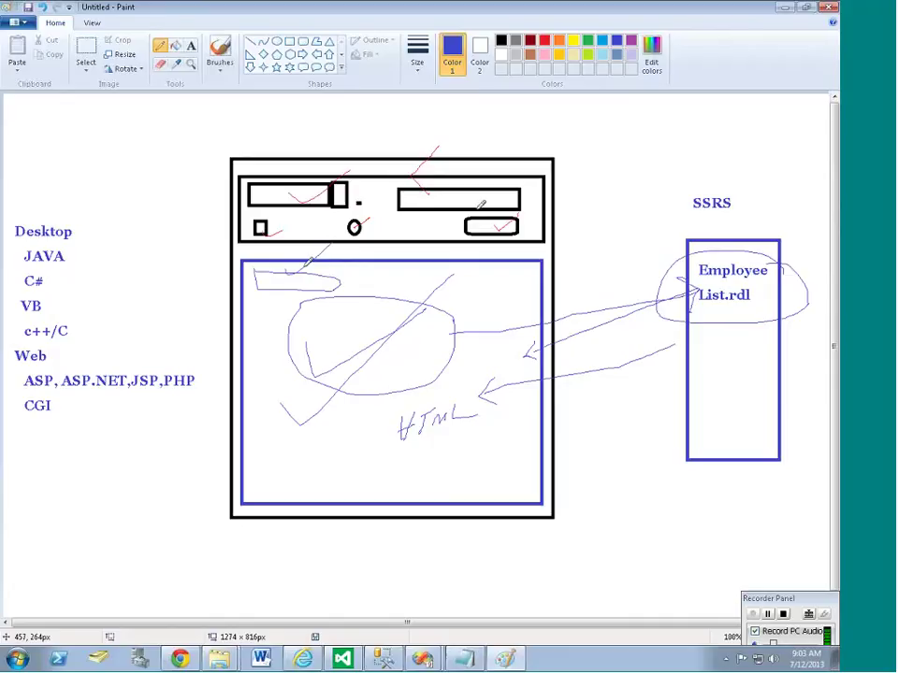
left_click_drag(539, 226, 604, 185)
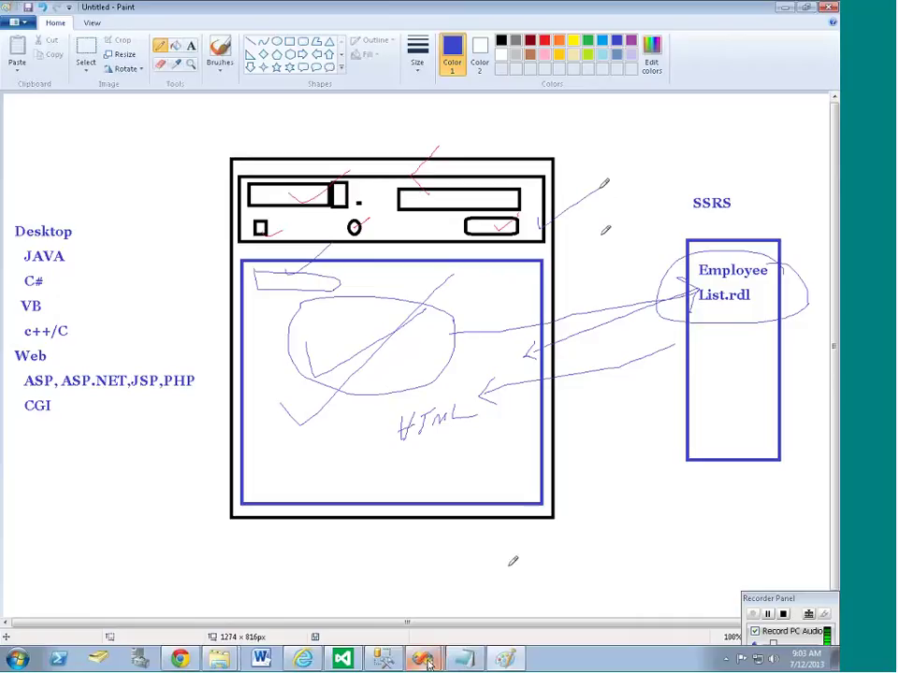
- Switch to the EmployeeReports project in Visual Studio and open the properties of the EmployeeID report parameter
mouse_move(343, 659)
left_click(402, 628)
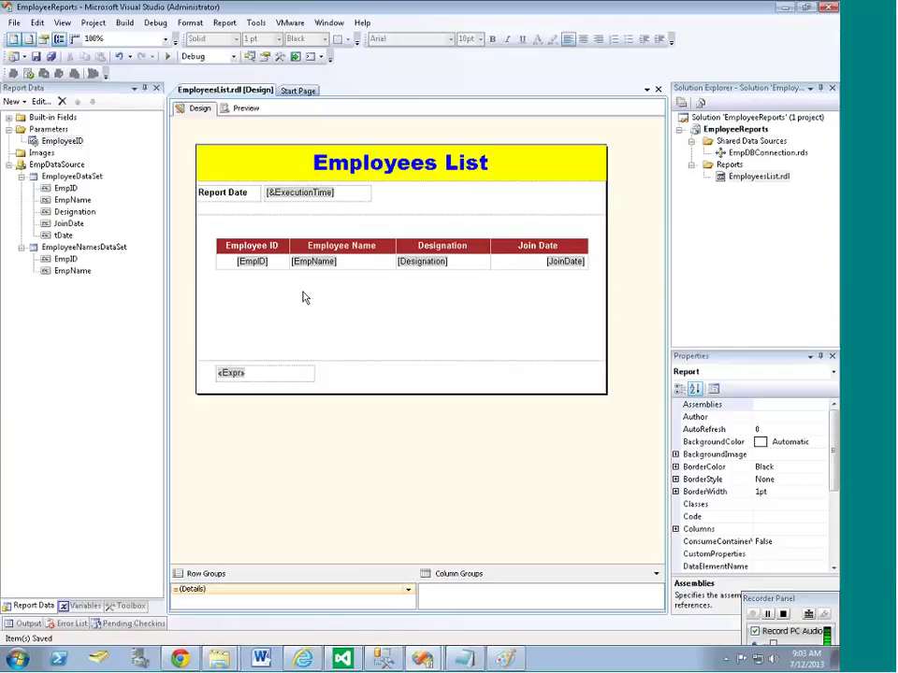
right_click(72, 142)
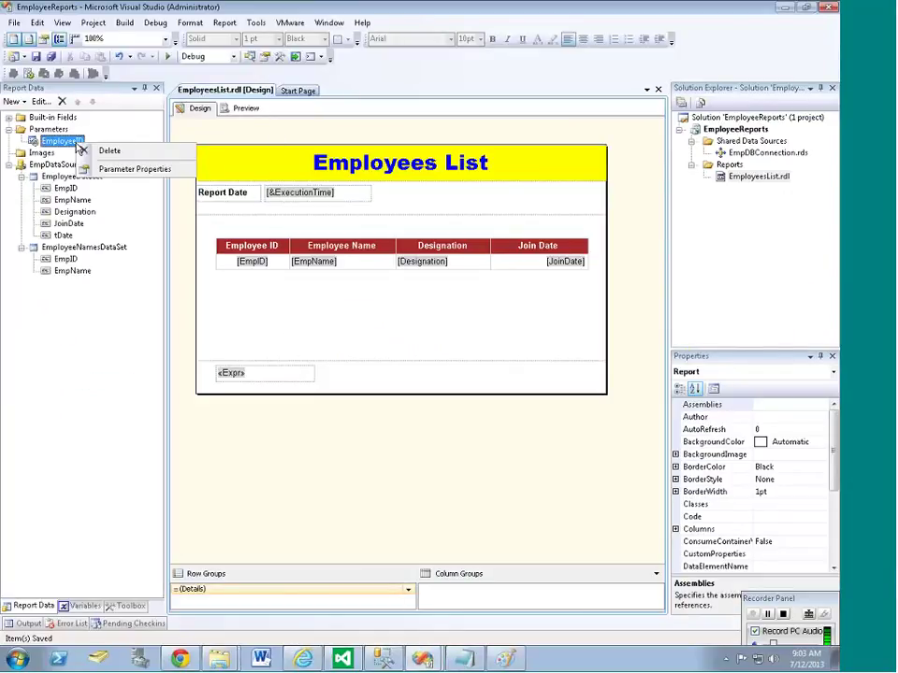
left_click(121, 169)
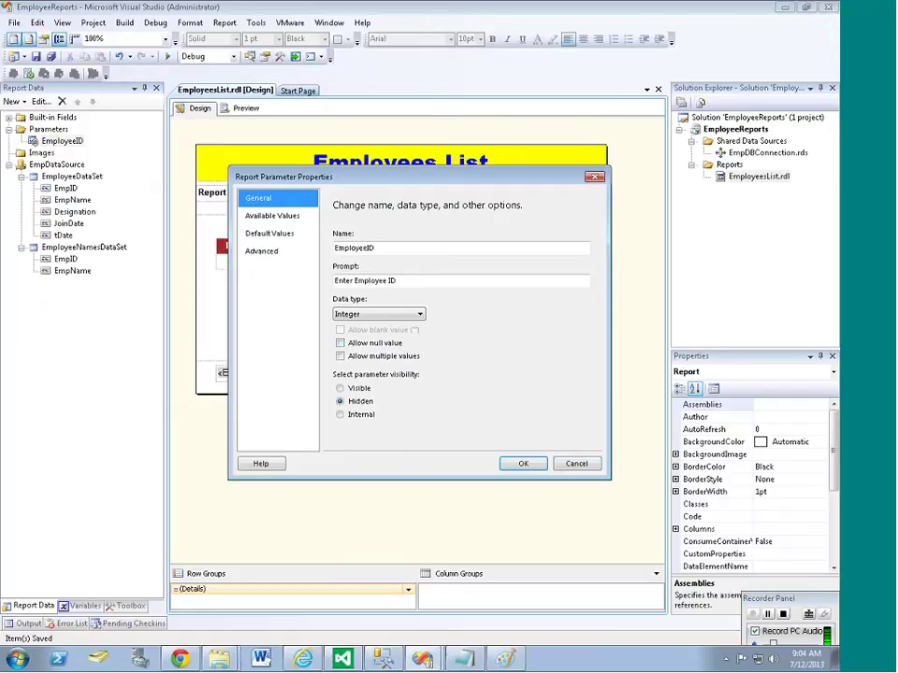
- Close the EmployeeID parameter properties without changes and preview the EmployeesList report
left_click(573, 463)
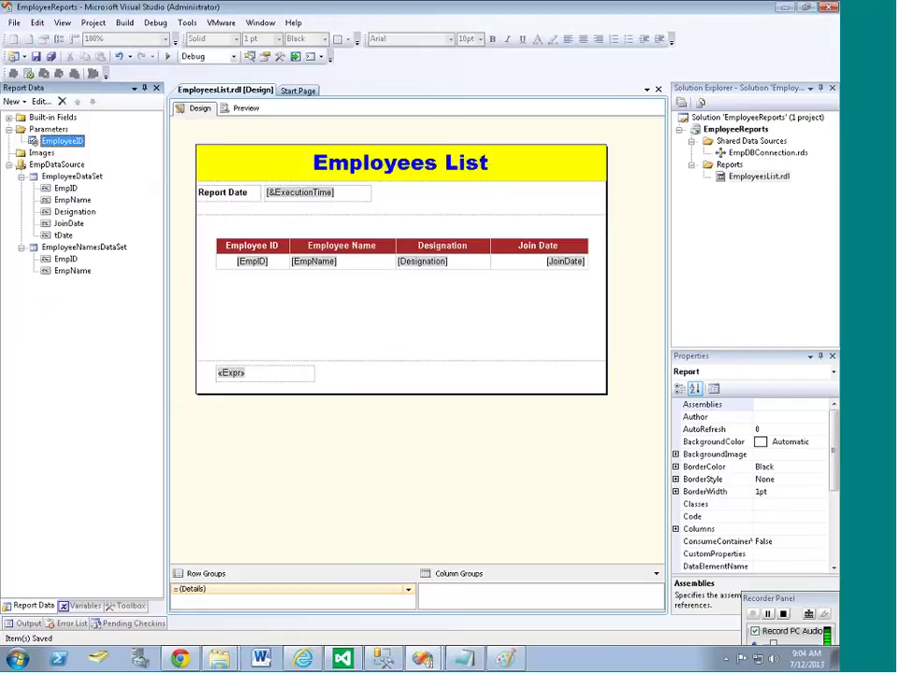
left_click(244, 108)
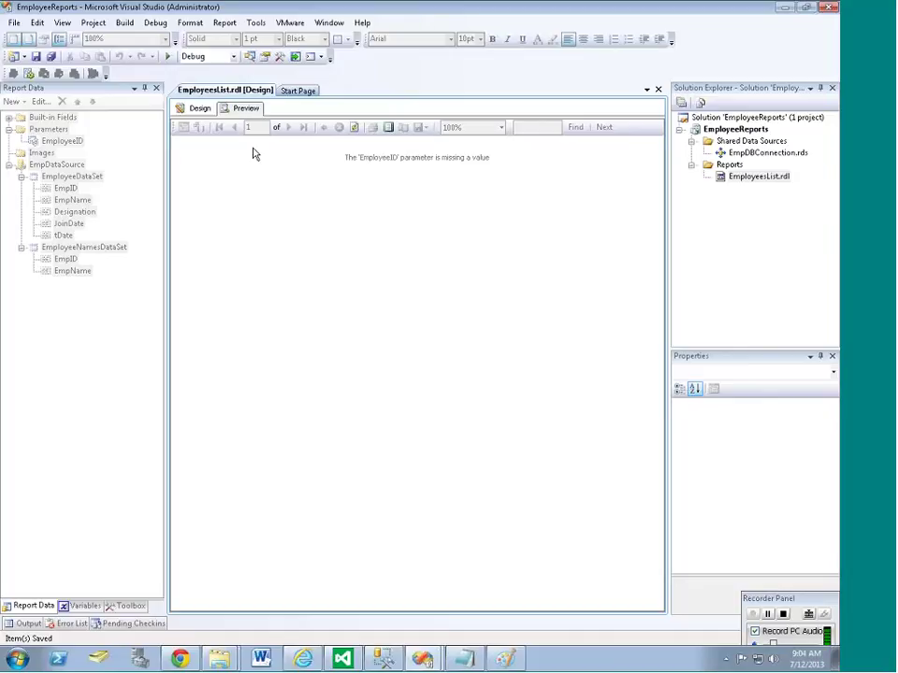
- Switch to Paint and draw several short Pencil lines under "List.rdl" plus a curved arrow from the SSRS rectangle to its "SSRS" label
left_click(513, 662)
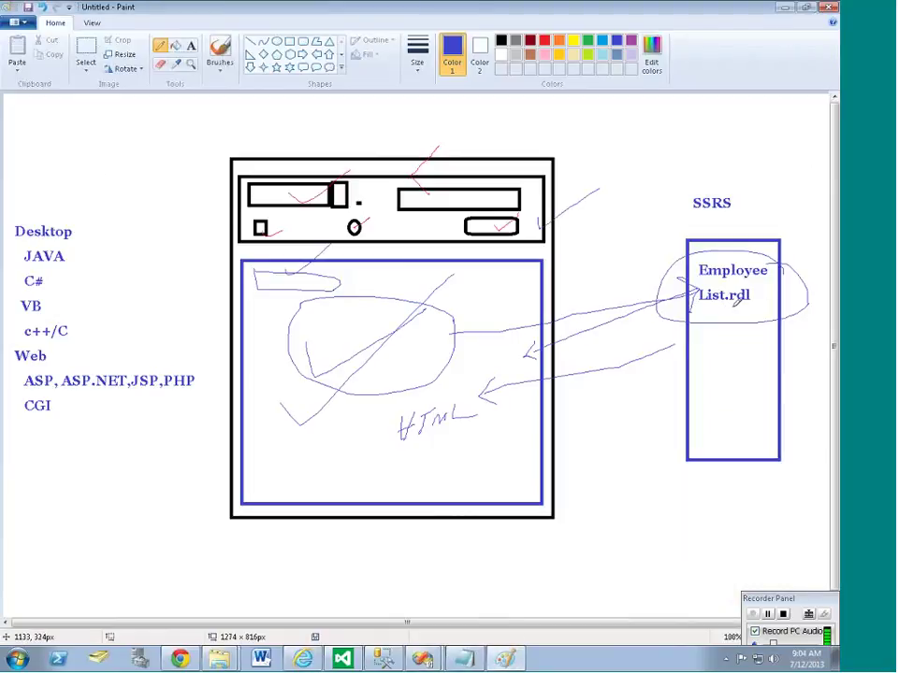
left_click_drag(728, 305, 748, 305)
mouse_move(757, 313)
left_mouse_down()
mouse_move(766, 305)
mouse_move(767, 320)
mouse_move(726, 340)
mouse_move(778, 360)
left_mouse_up()
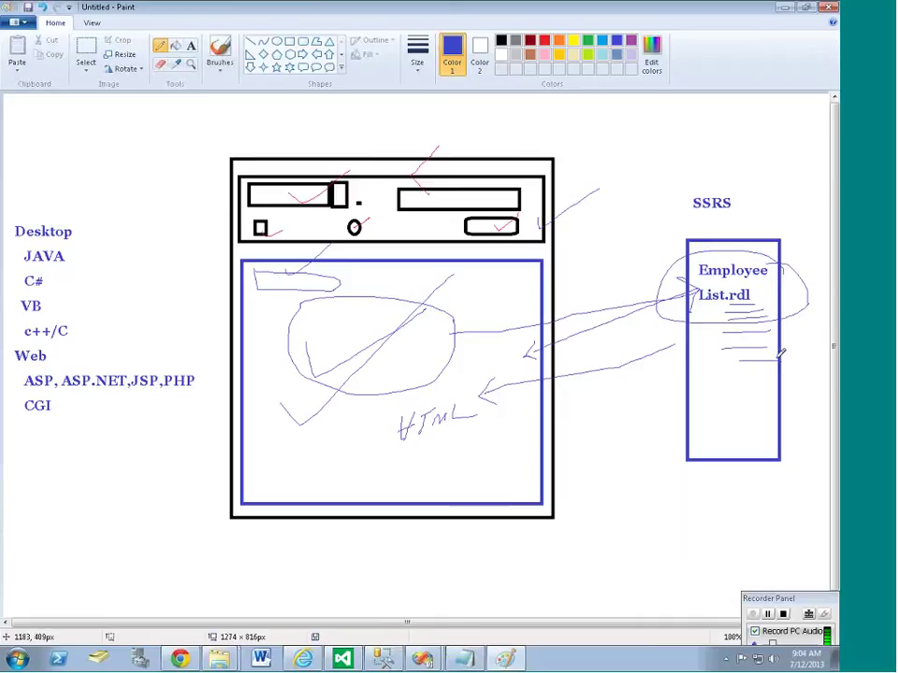
mouse_move(773, 241)
left_mouse_down()
mouse_move(737, 202)
mouse_move(748, 213)
left_mouse_up()
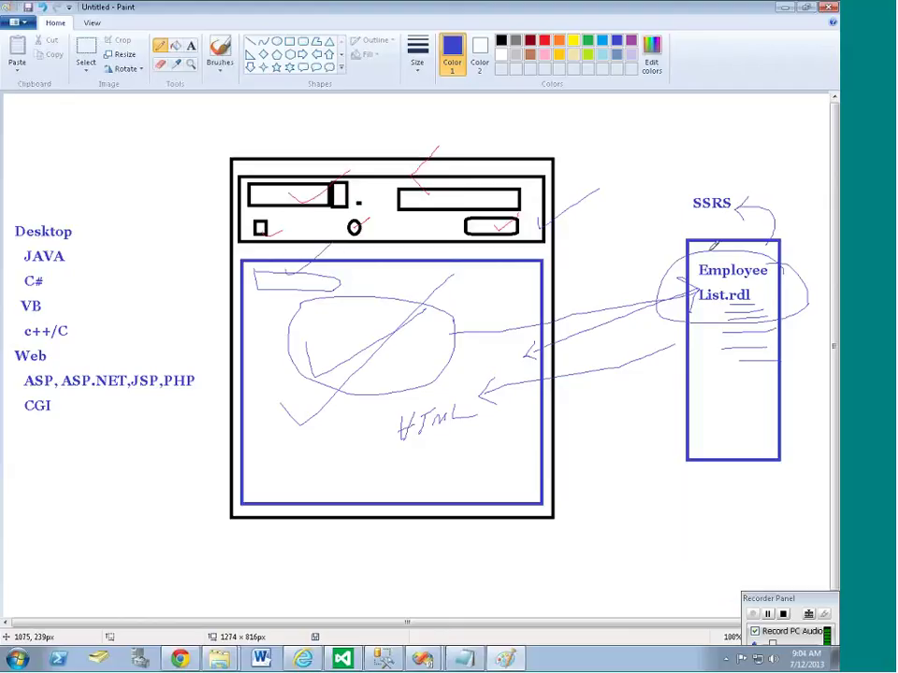
- Add the text label "Website" in the blank area between the application window sketch and the SSRS rectangle
left_click(191, 45)
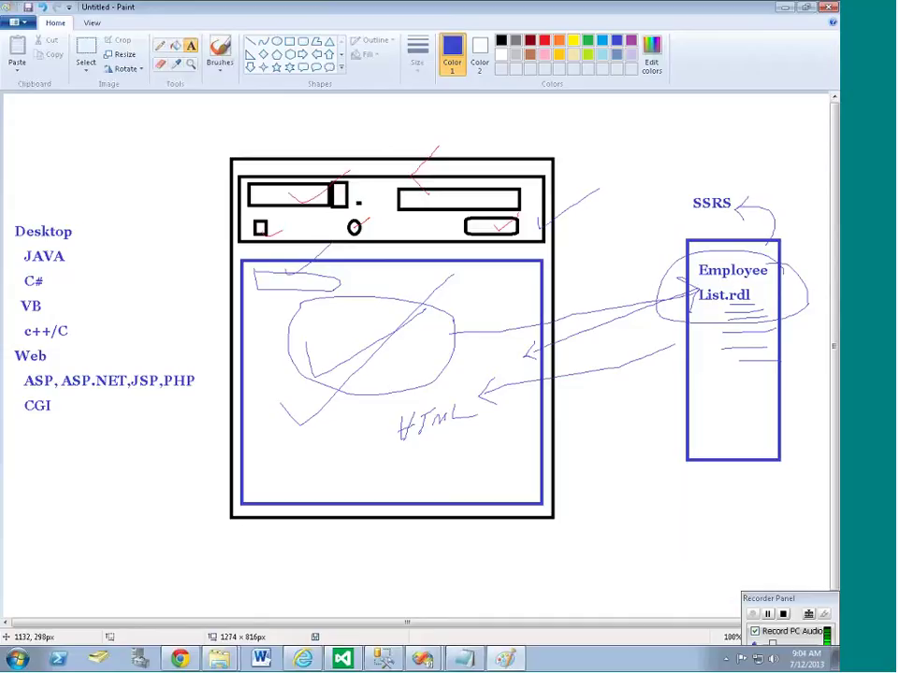
left_click_drag(611, 227, 625, 256)
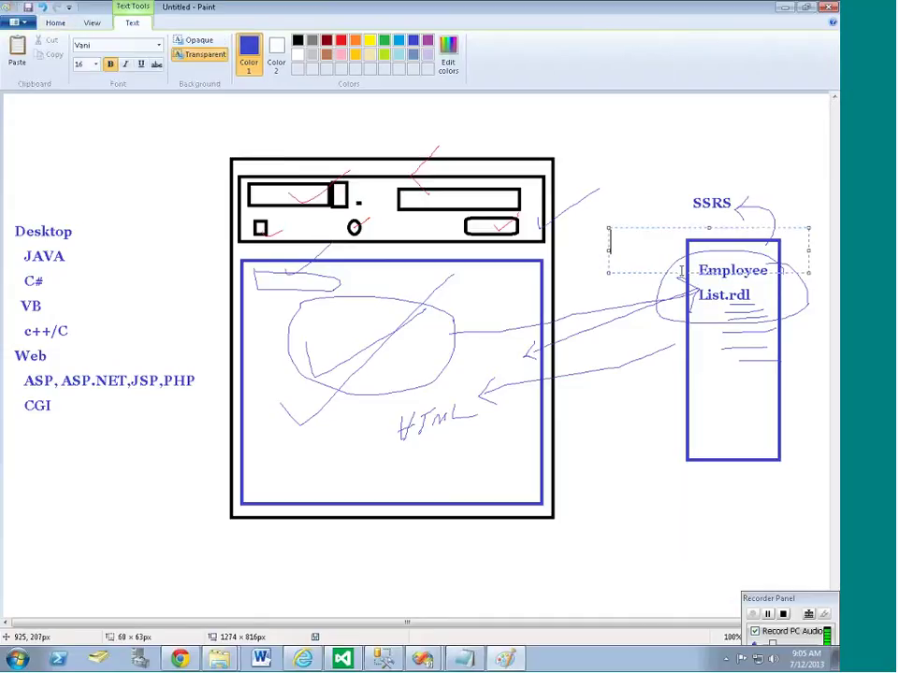
type("We")
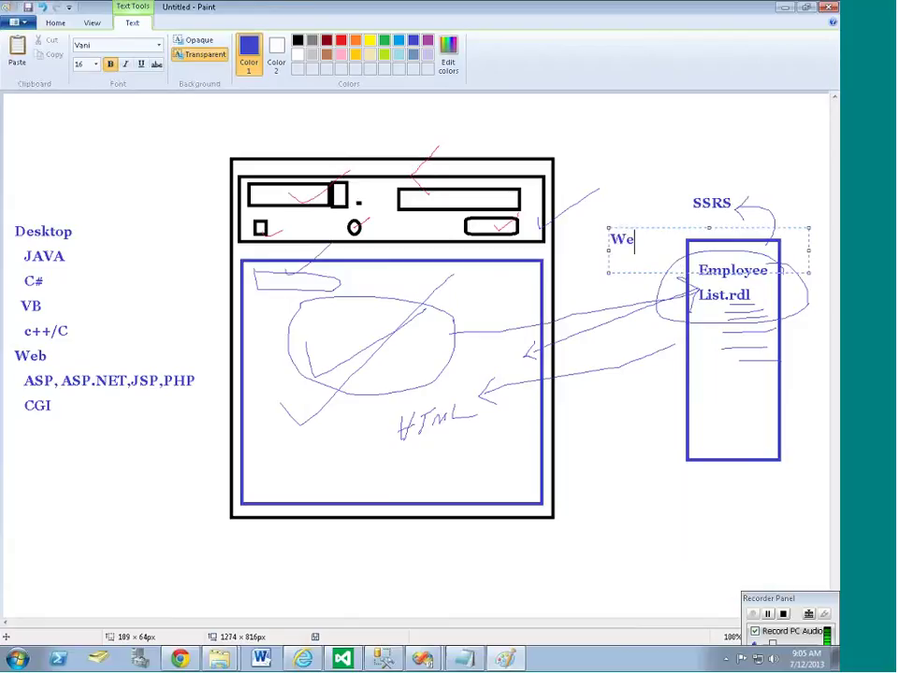
type("bsite")
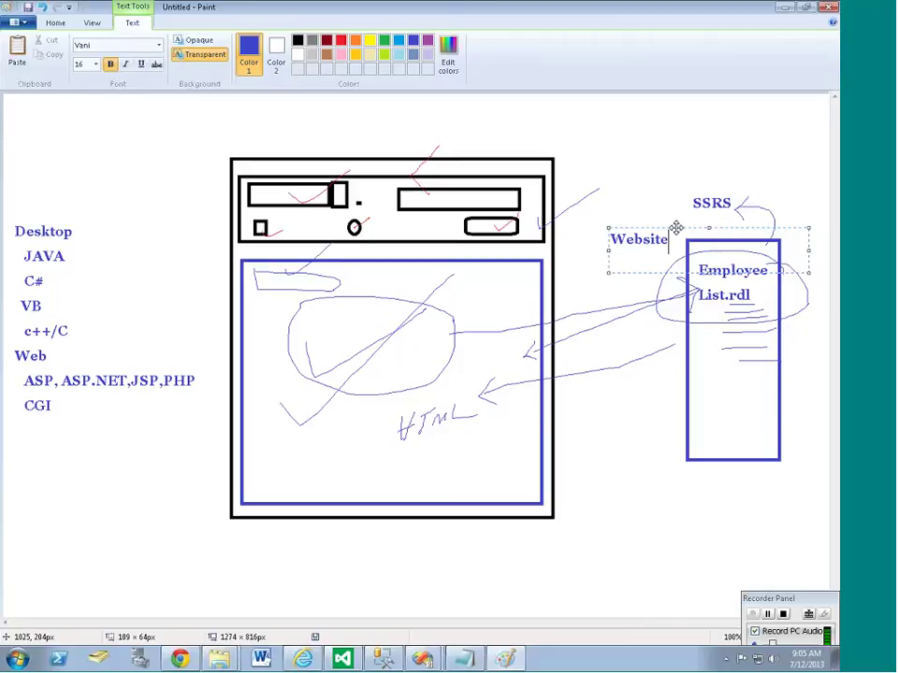
- Open the Windows Services console, look through the SQL Server services, and close the console
key("super+r")
type("ser")
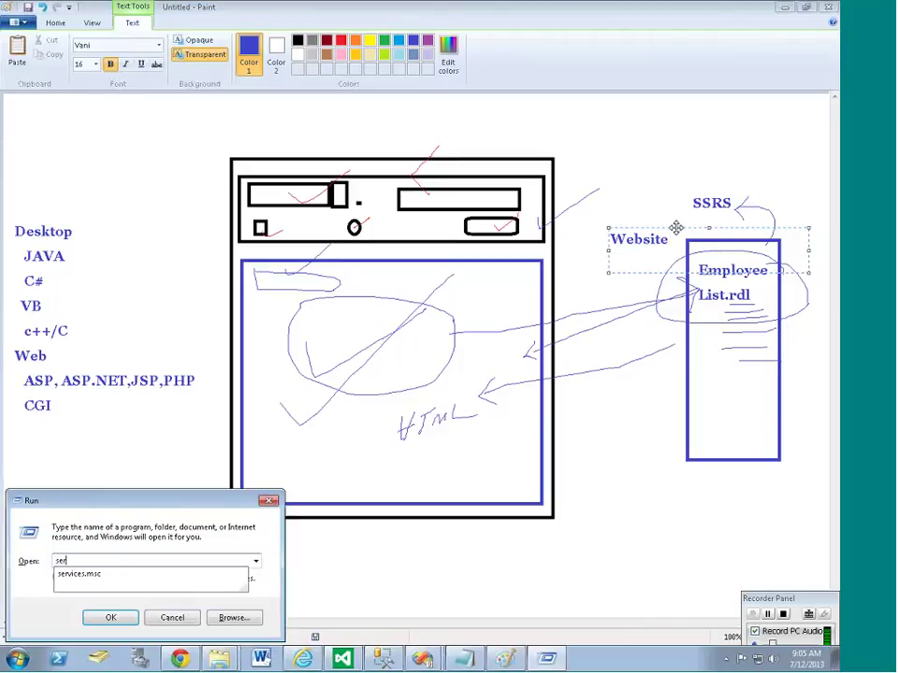
key("Escape")
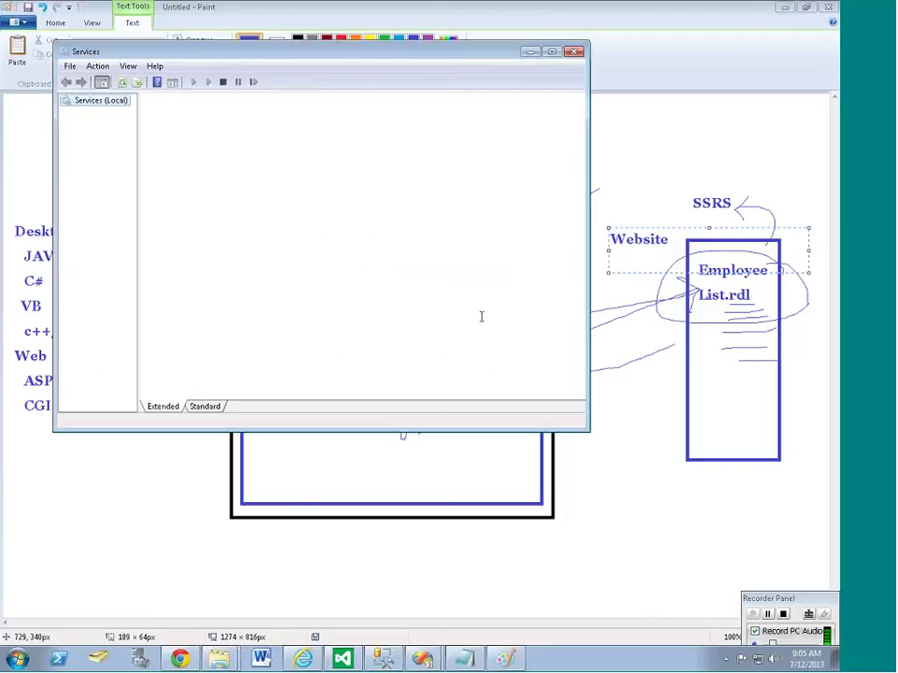
left_click(383, 329)
key("s")
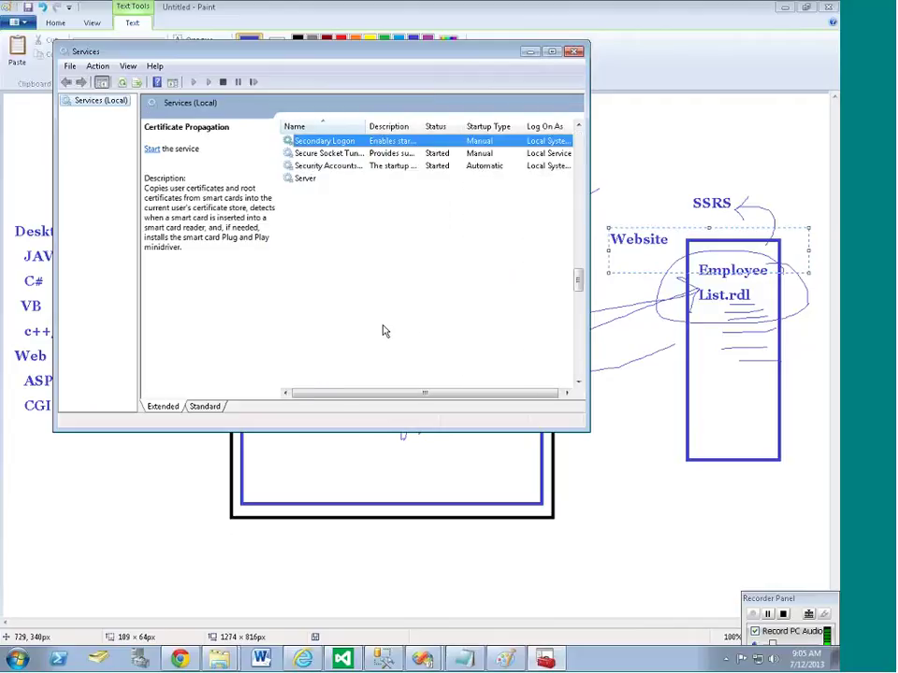
left_click_drag(579, 288, 579, 305)
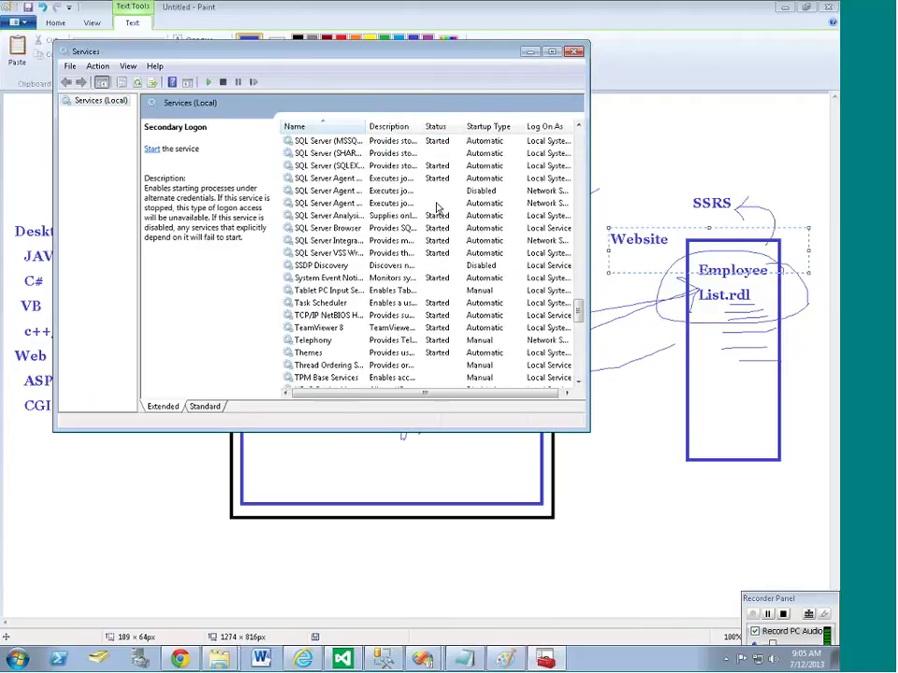
left_click(573, 52)
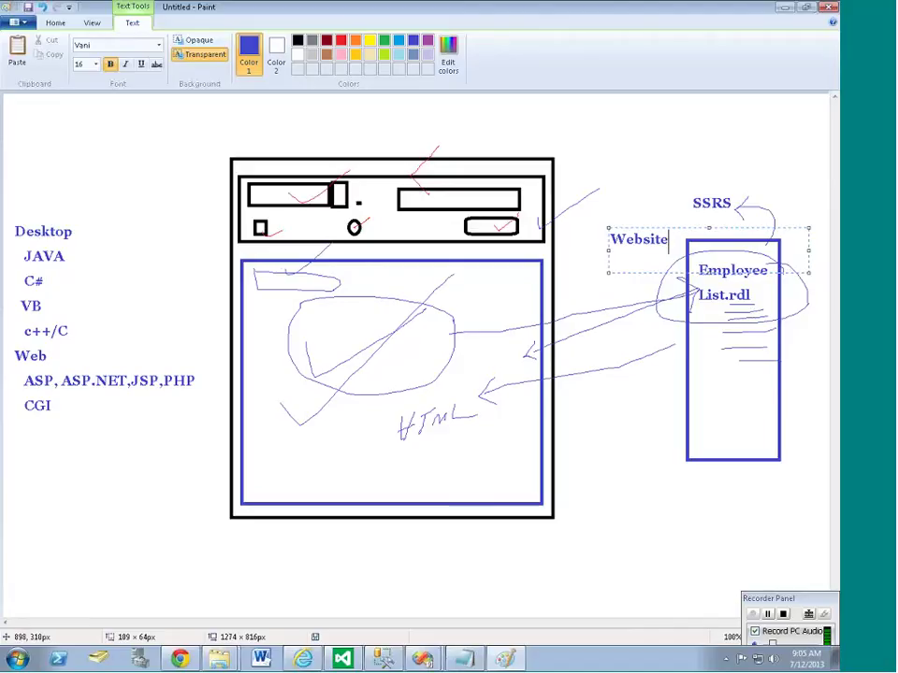
- Draw a Pencil arrow from the report area to the SSRS rectangle and circle the short lines under "List.rdl"
left_click(91, 22)
left_click(129, 24)
left_click(53, 23)
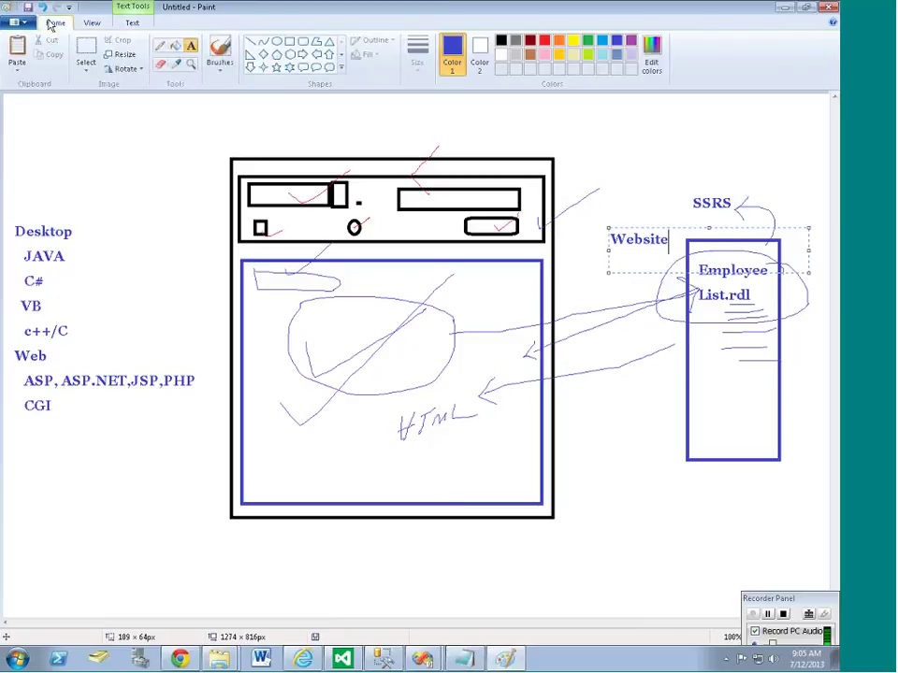
left_click(160, 44)
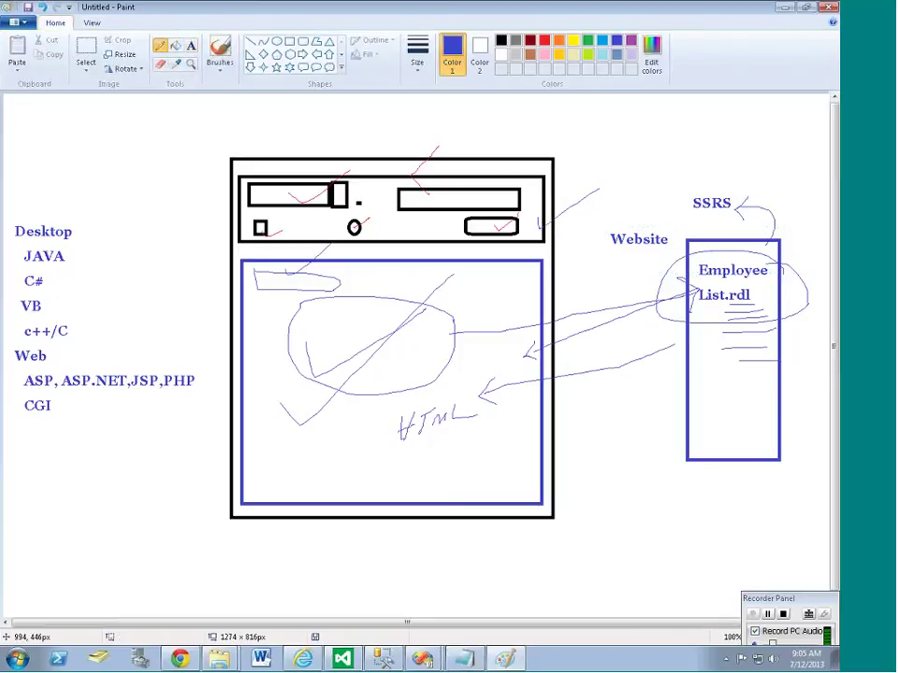
left_click_drag(524, 364, 702, 312)
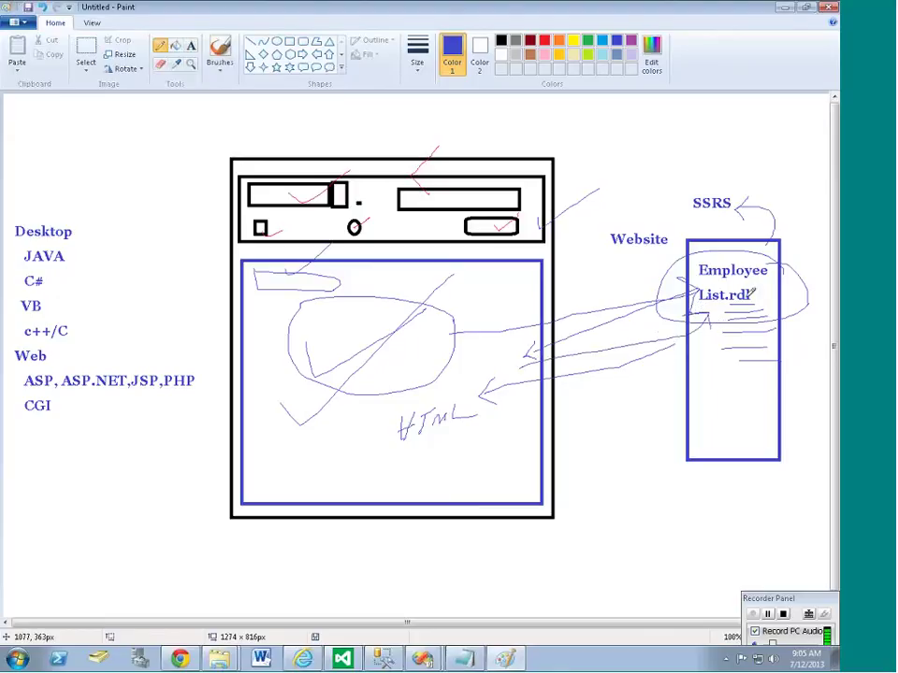
mouse_move(700, 313)
left_mouse_down()
mouse_move(808, 365)
mouse_move(754, 298)
left_mouse_up()
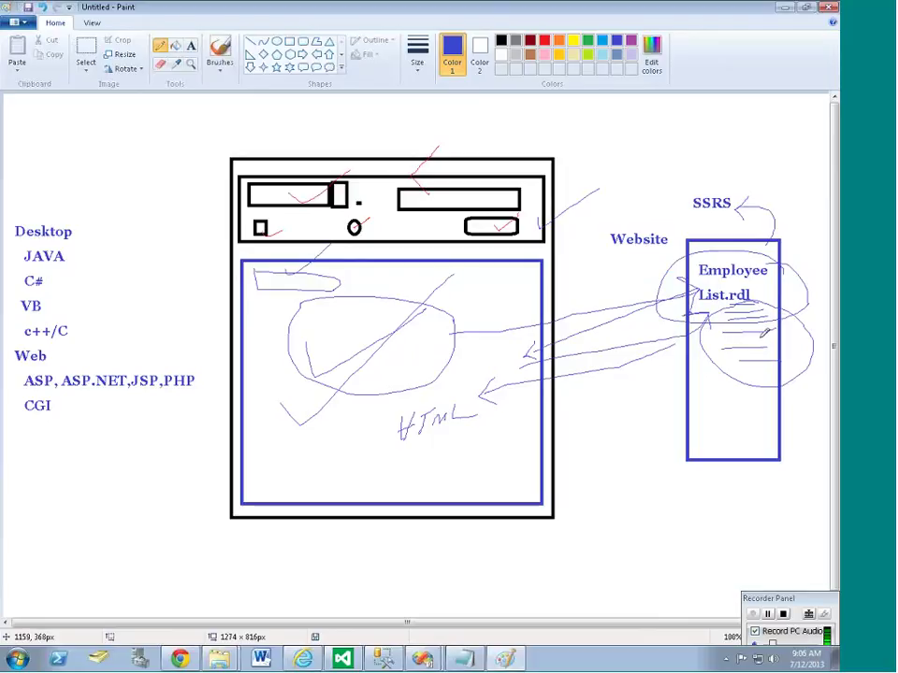
- Sketch a curve up to "SSRS", circles around "SSRS" and "List.rdl", and an arrow from "SSRS" through a small oval into the report area
mouse_move(763, 230)
left_mouse_down()
mouse_move(727, 204)
mouse_move(719, 224)
left_mouse_up()
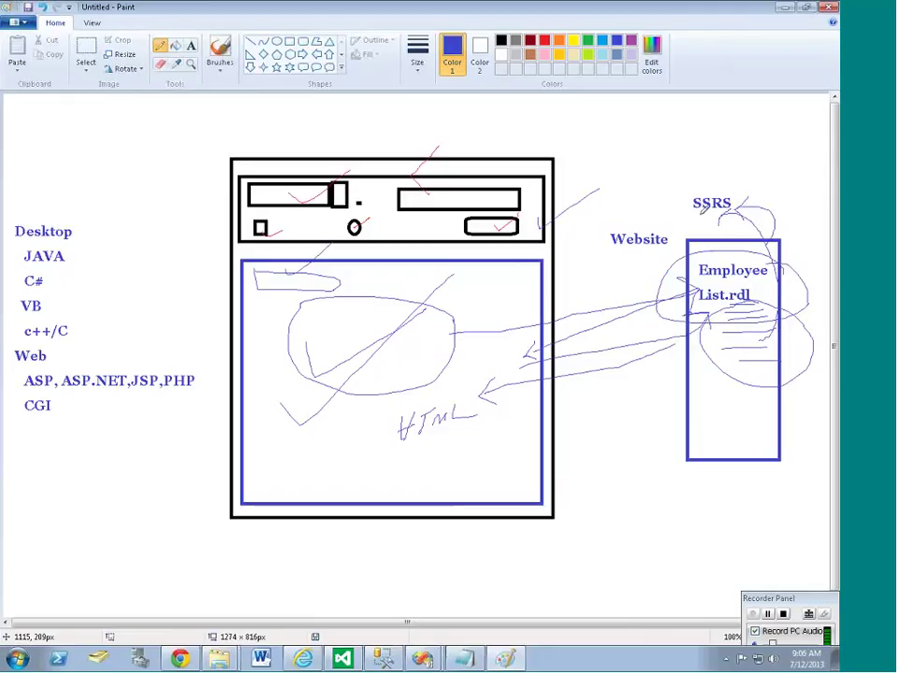
left_click_drag(712, 209, 748, 193)
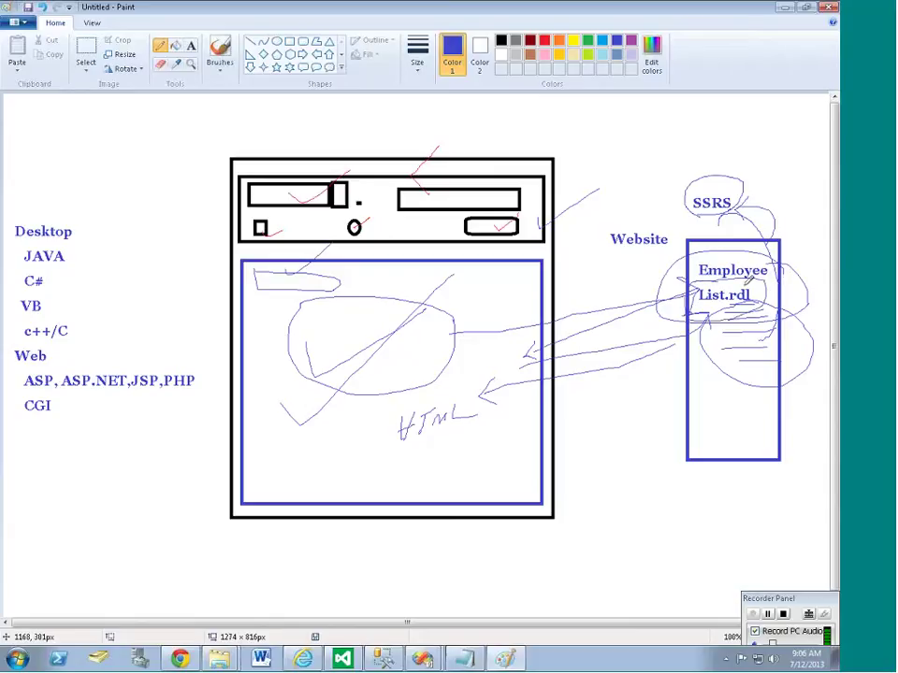
left_click_drag(745, 192, 775, 168)
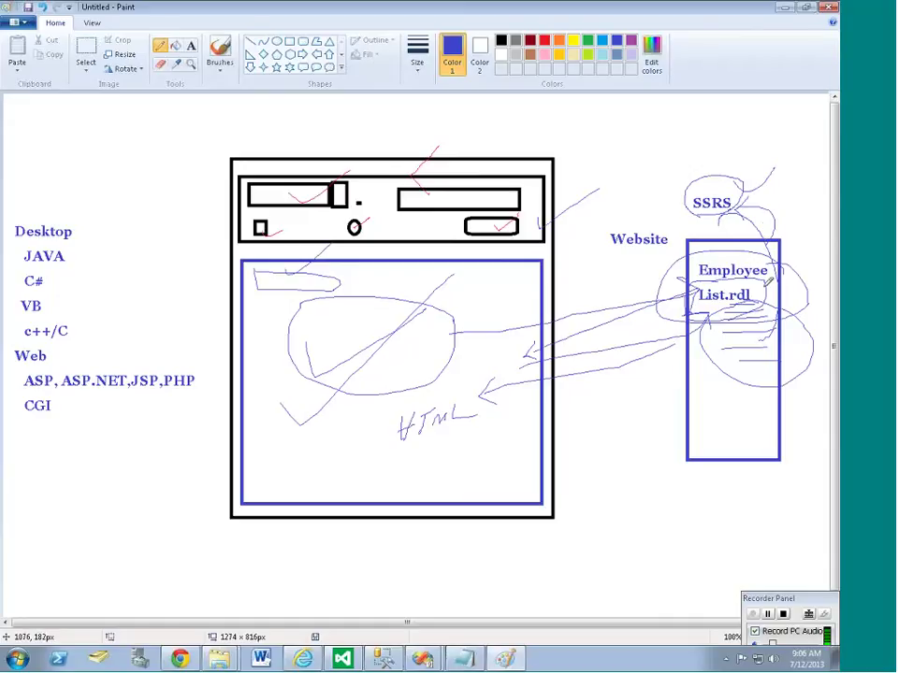
mouse_move(628, 177)
left_mouse_down()
mouse_move(645, 191)
mouse_move(624, 191)
mouse_move(478, 332)
left_mouse_up()
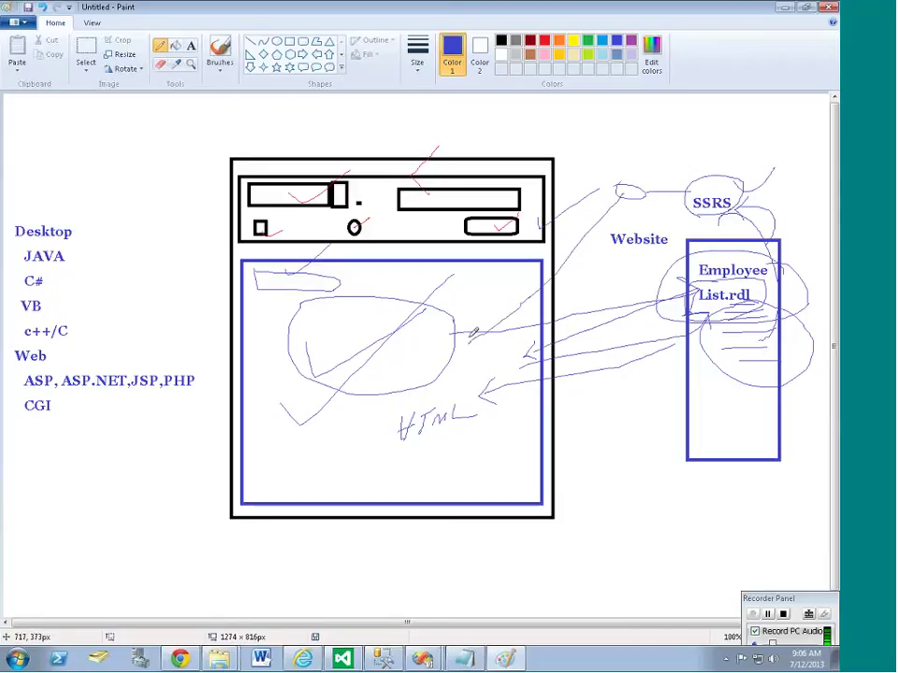
left_click_drag(473, 332, 482, 343)
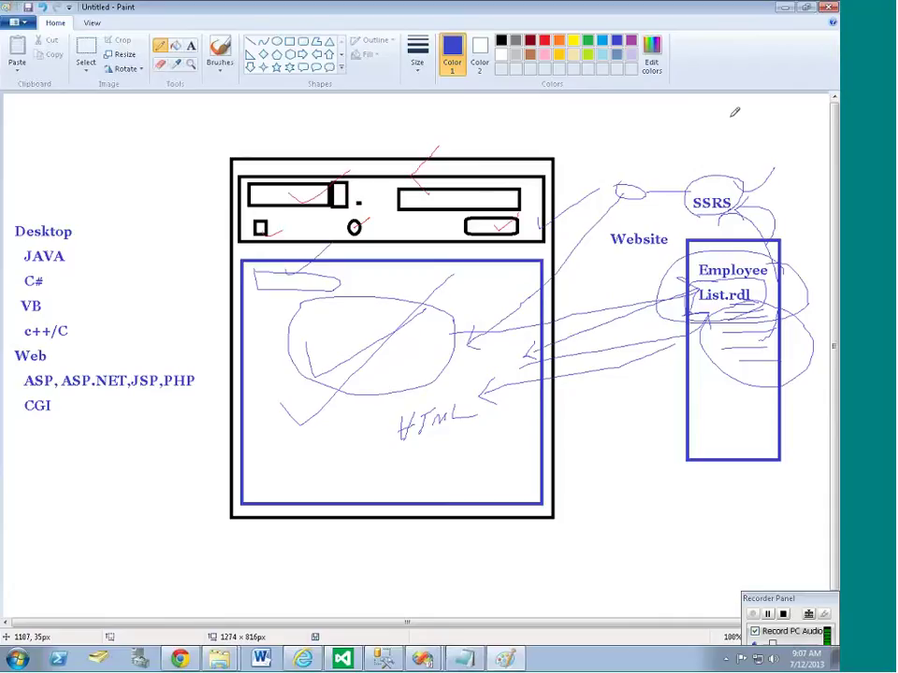
- Clear the entire sketch and draw one large, nearly square blue rectangle near the middle of the blank canvas
key("ctrl+a")
key("Delete")
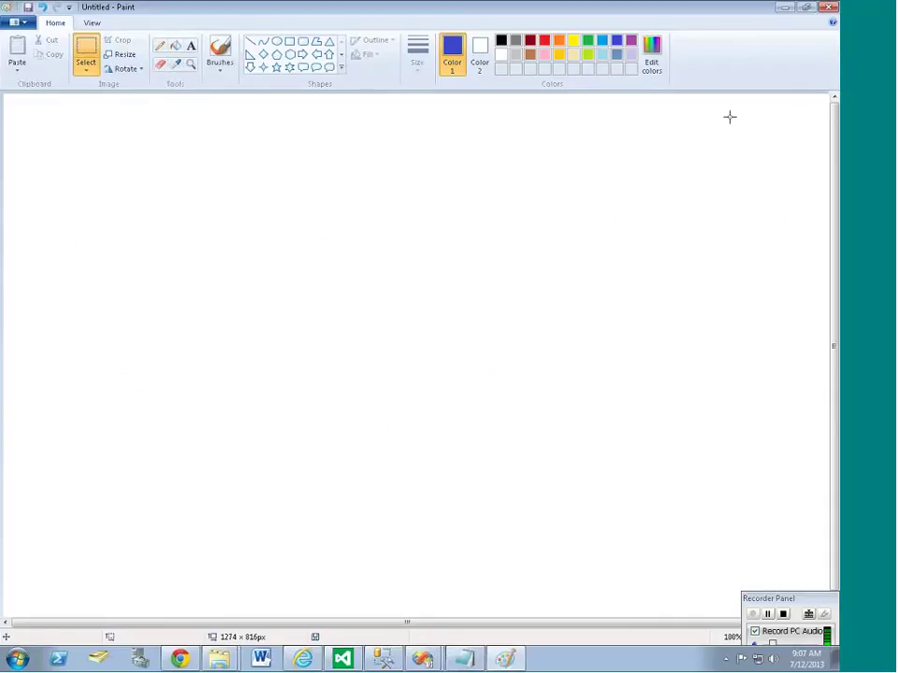
left_click(290, 41)
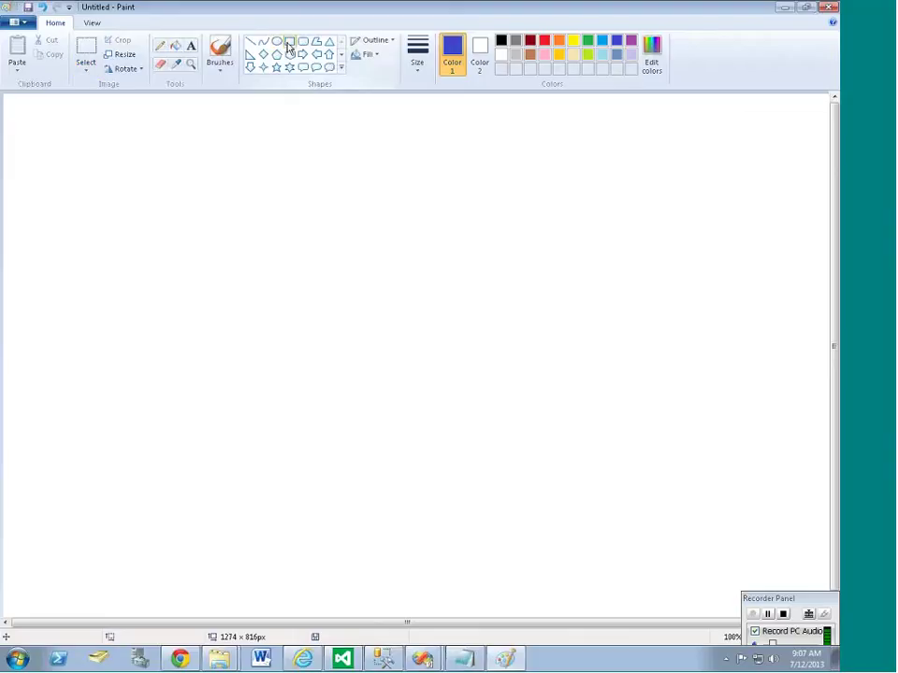
mouse_move(236, 221)
left_mouse_down()
mouse_move(333, 377)
mouse_move(421, 414)
left_mouse_up()
- Add the text label "SQL Server" above the blue rectangle
left_click(191, 45)
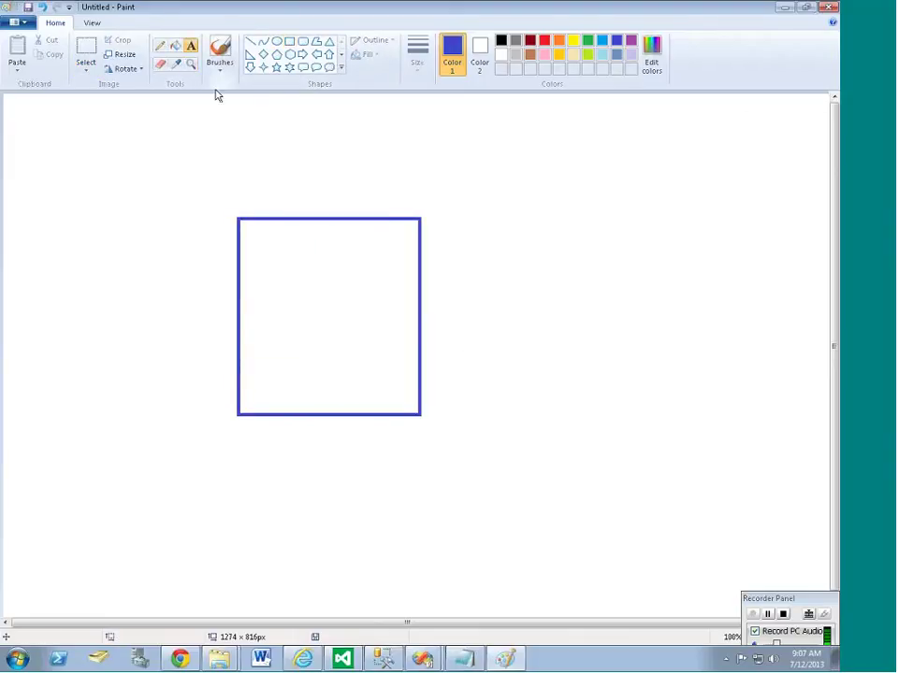
left_click_drag(231, 165, 458, 202)
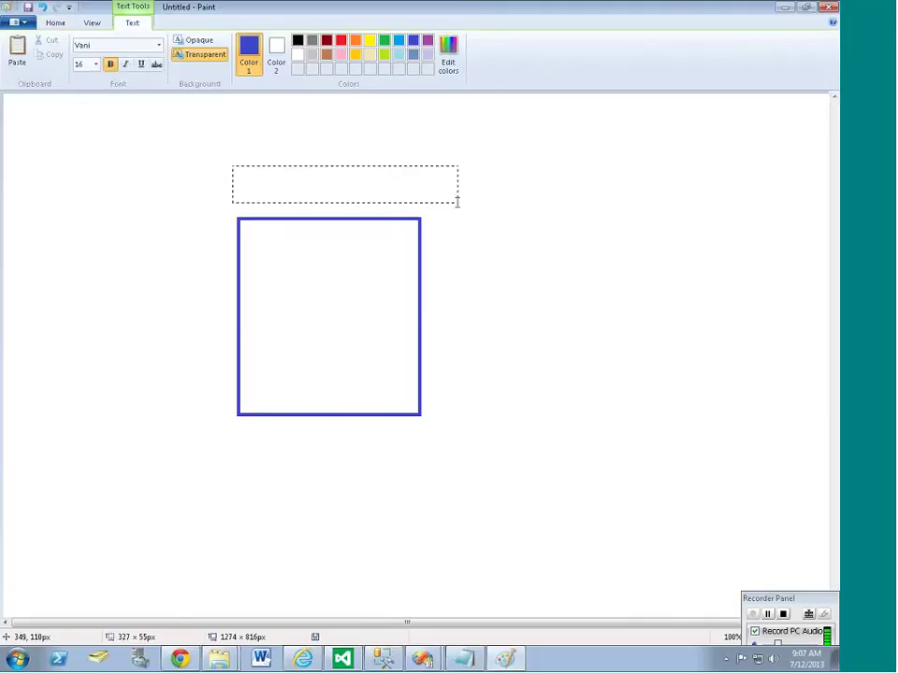
type("SQL")
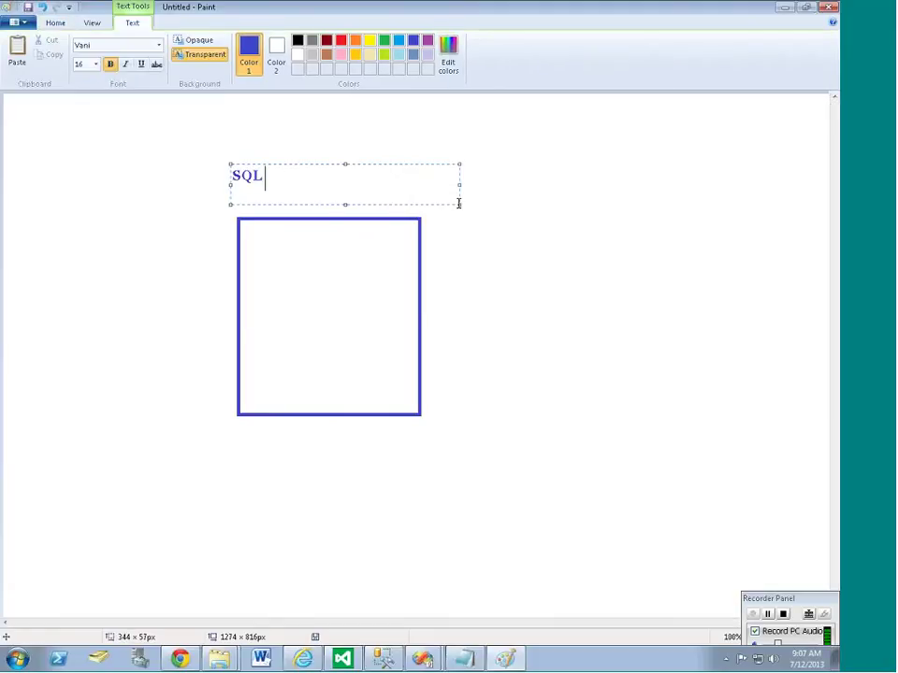
type(" S")
key("BackSpace")
type("Server")
left_click(440, 286)
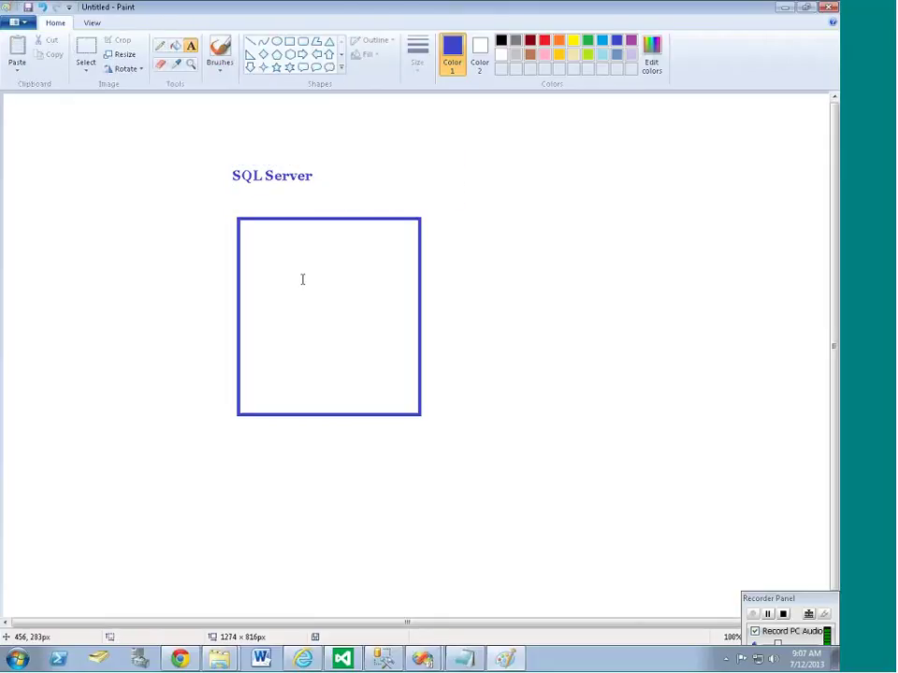
- Open the Windows Services console at the SQL Server entries and widen the Name column so the full service names can be read
key("super+r")
key("Return")
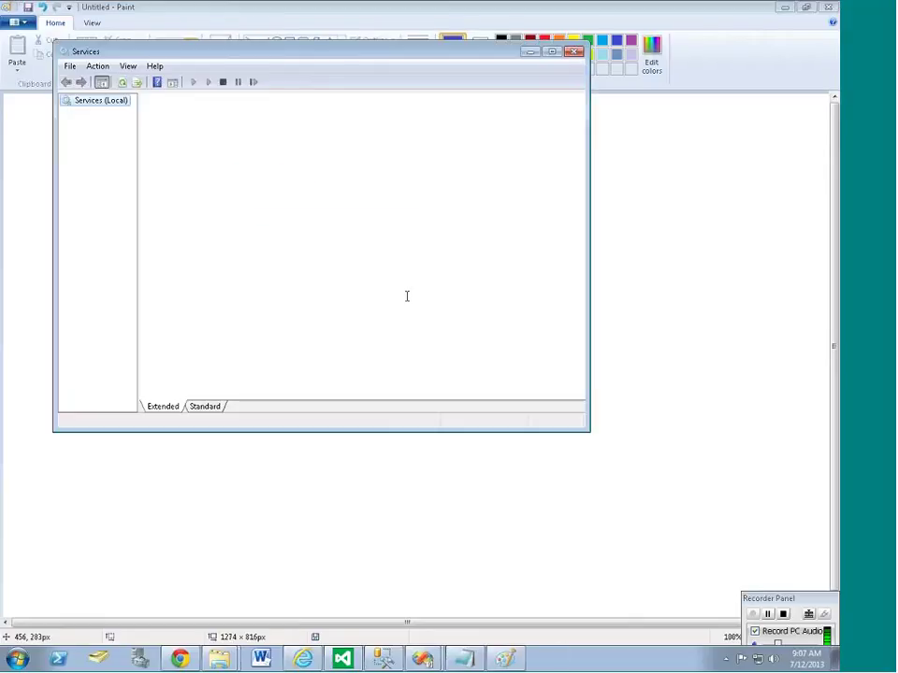
scroll(579, 163, "down", 1)
left_click_drag(579, 163, 579, 302)
left_click_drag(364, 127, 426, 129)
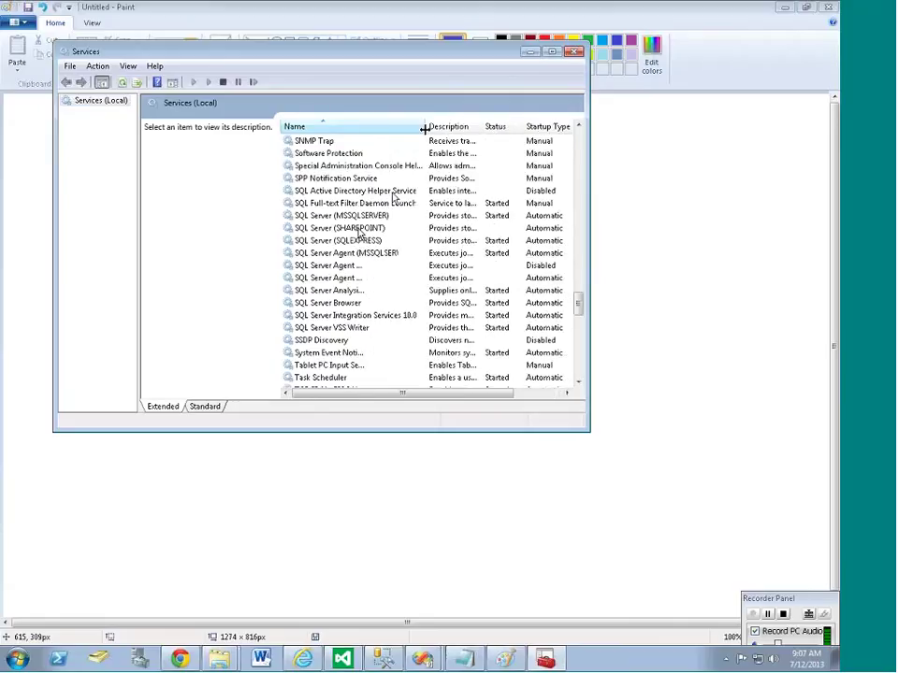
- Examine the SQL Server (MSSQLSERVER) service and its available actions without running any, and select SQL Server (SQLEXPRESS)
left_click(356, 217)
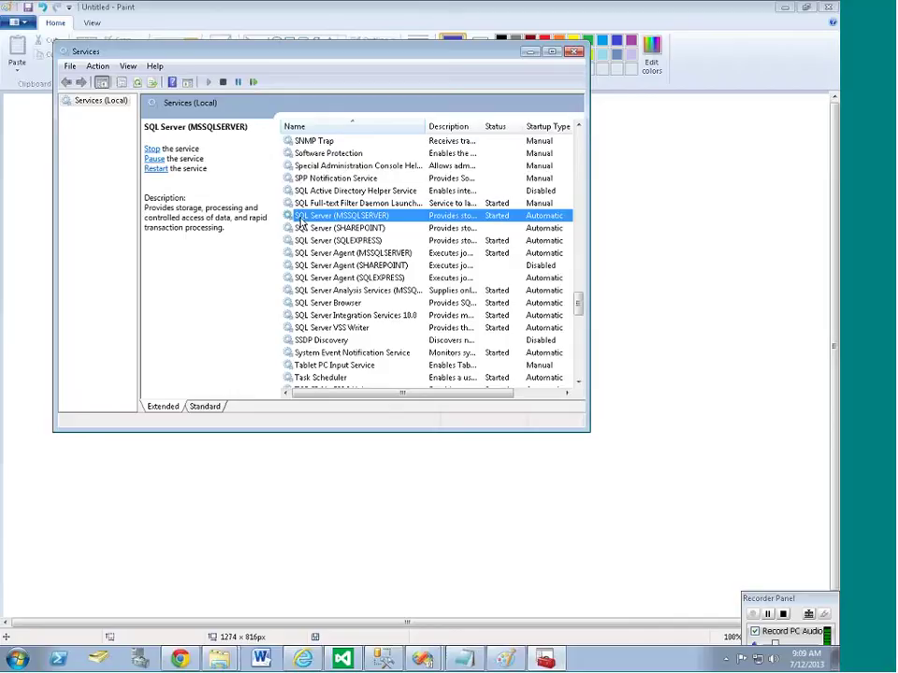
right_click(301, 220)
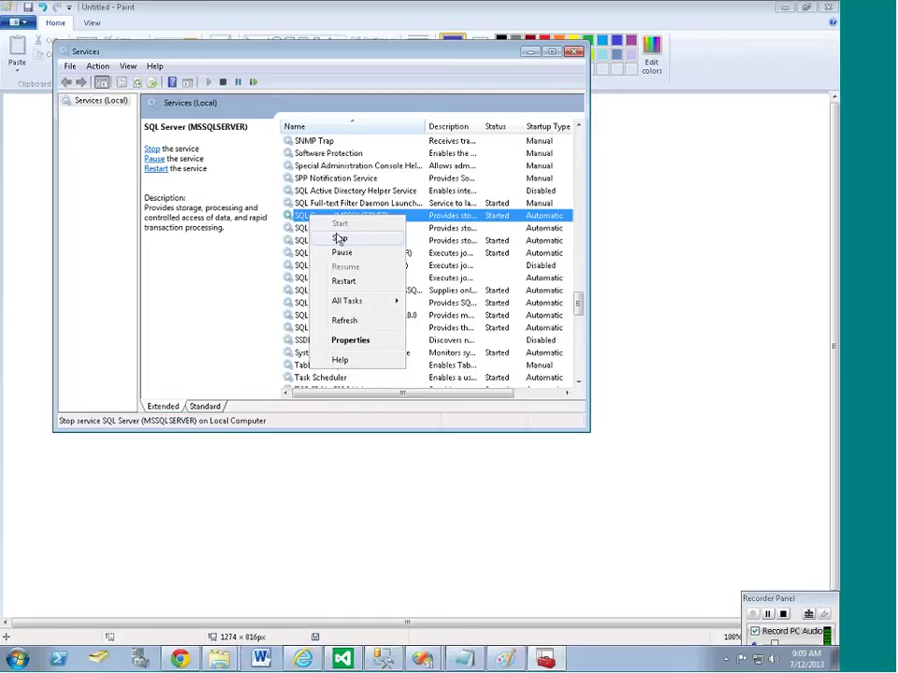
left_click(297, 221)
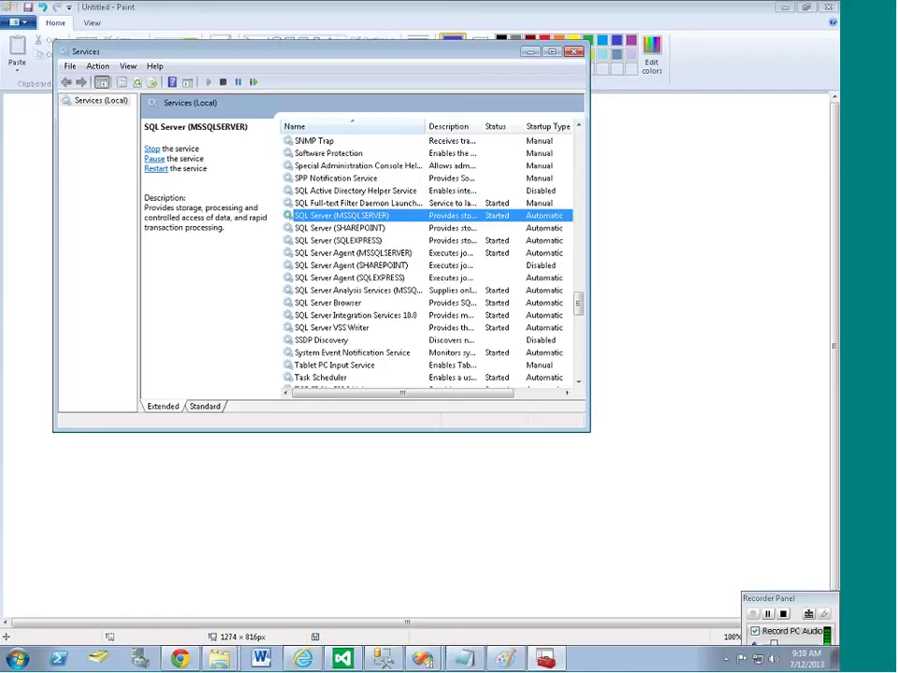
key("Down")
key("Down")
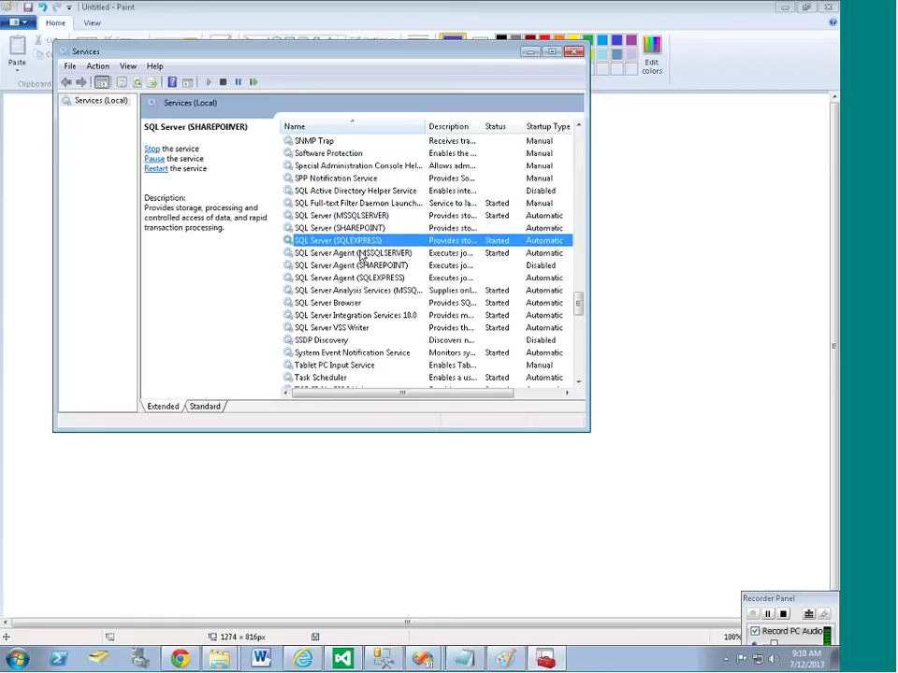
- Compare the actions available for the SHAREPOINT, SQLEXPRESS and MSSQLSERVER instances of SQL Server, leaving SQL Server (MSSQLSERVER) selected
key("Up")
key("Up")
key("Down")
key("Down")
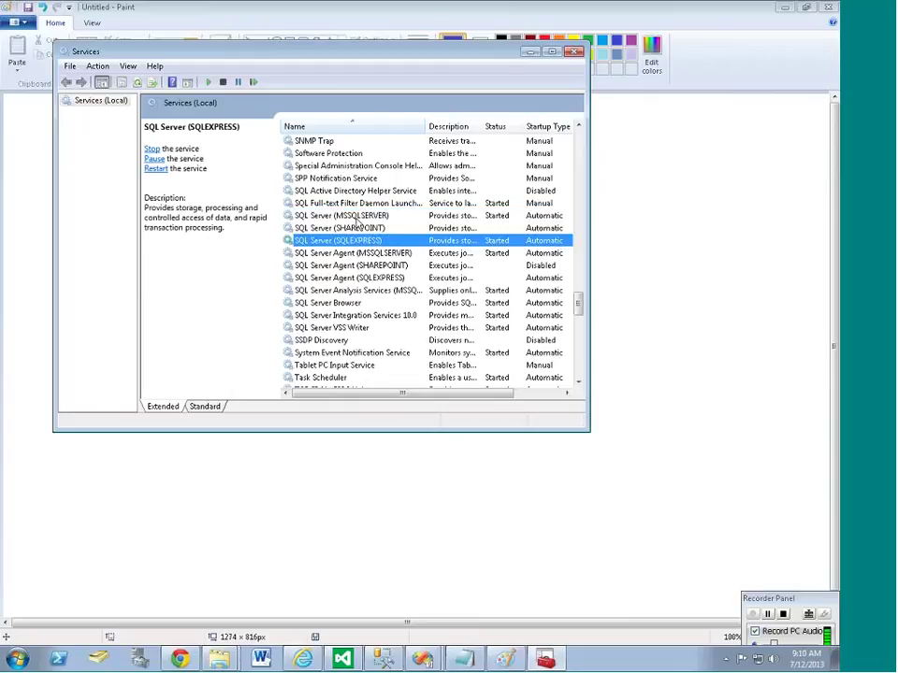
left_click(363, 217)
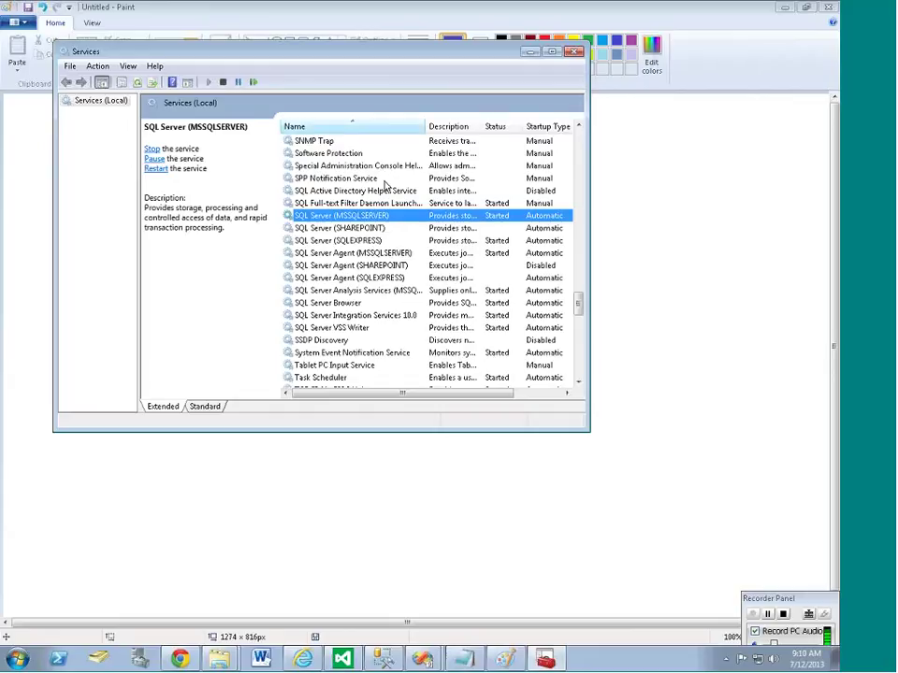
- Switch to Paint and add the text label "WINDEVSER" below the blue rectangle
left_click(315, 455)
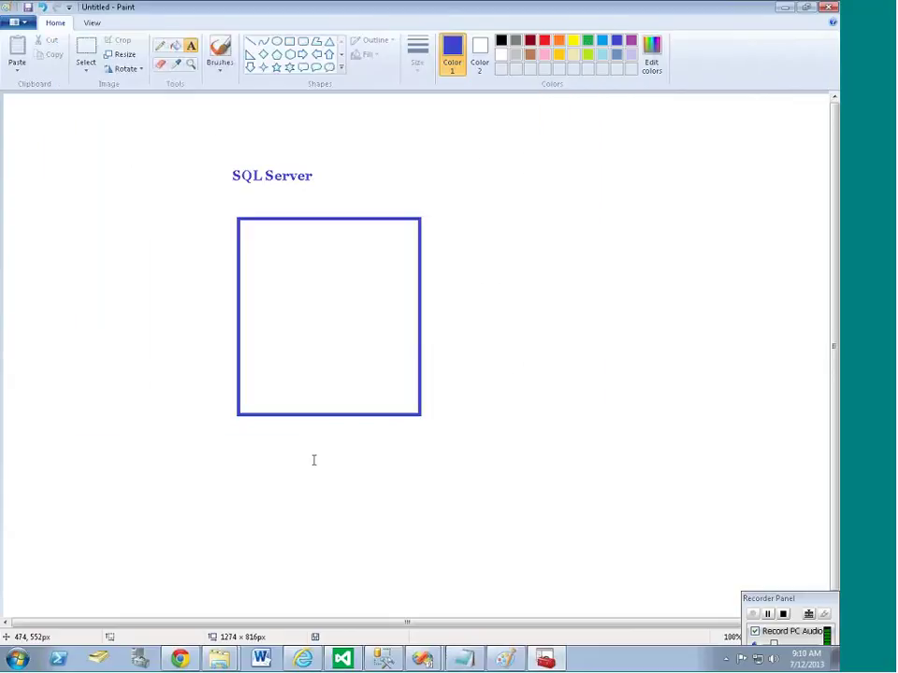
left_click(314, 456)
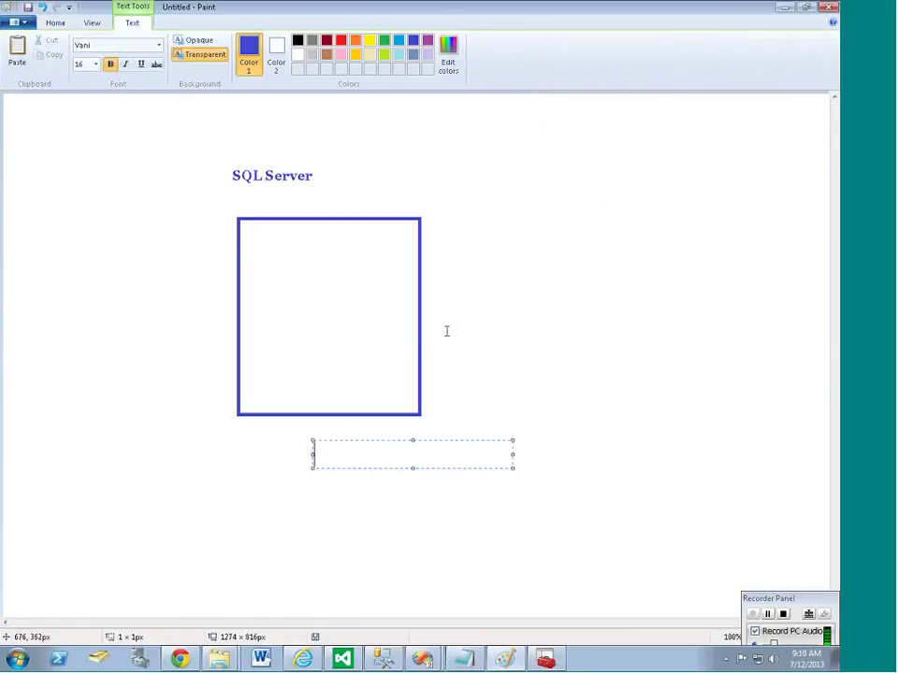
type("WINDEVSER")
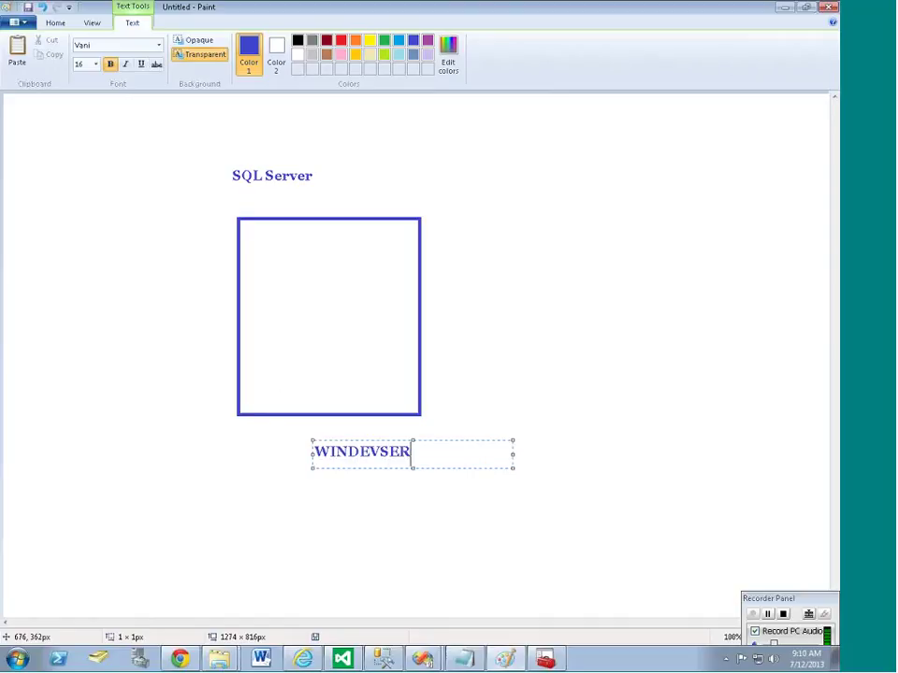
- Launch SQL Server Management Studio by running the command ssms
left_click(21, 658)
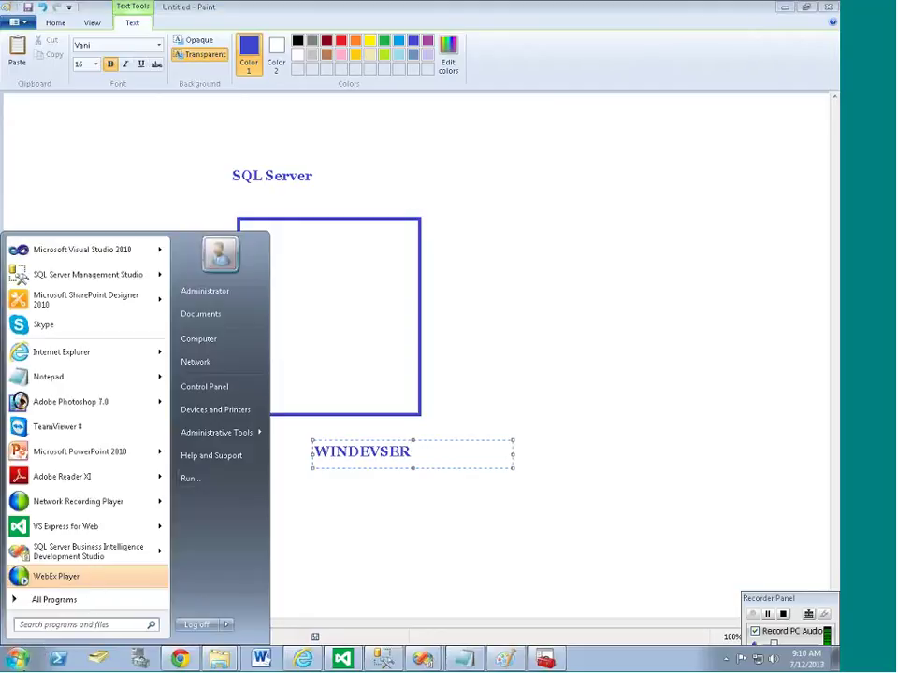
left_click(209, 481)
type("ssms")
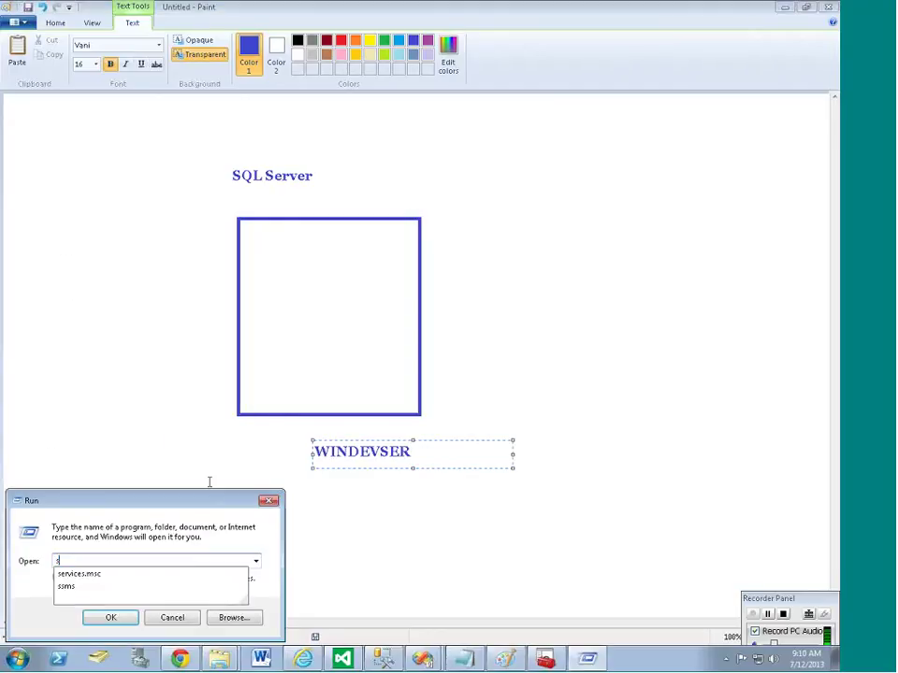
key("Return")
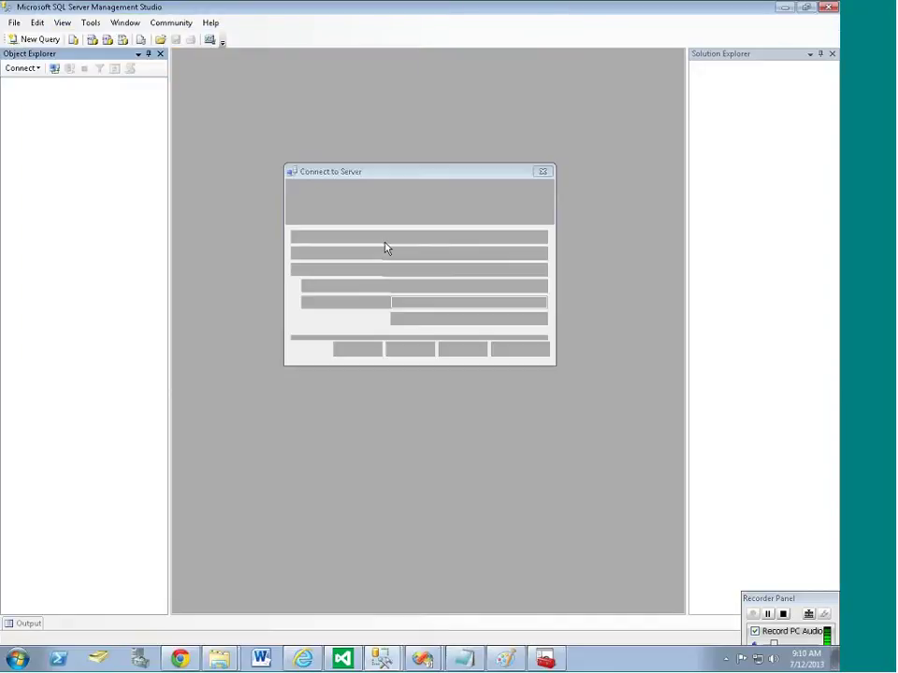
- Enter 192.168.22.11 as the server name in the connection dialog and replace it with WINDEVSERVER
key("BackSpace")
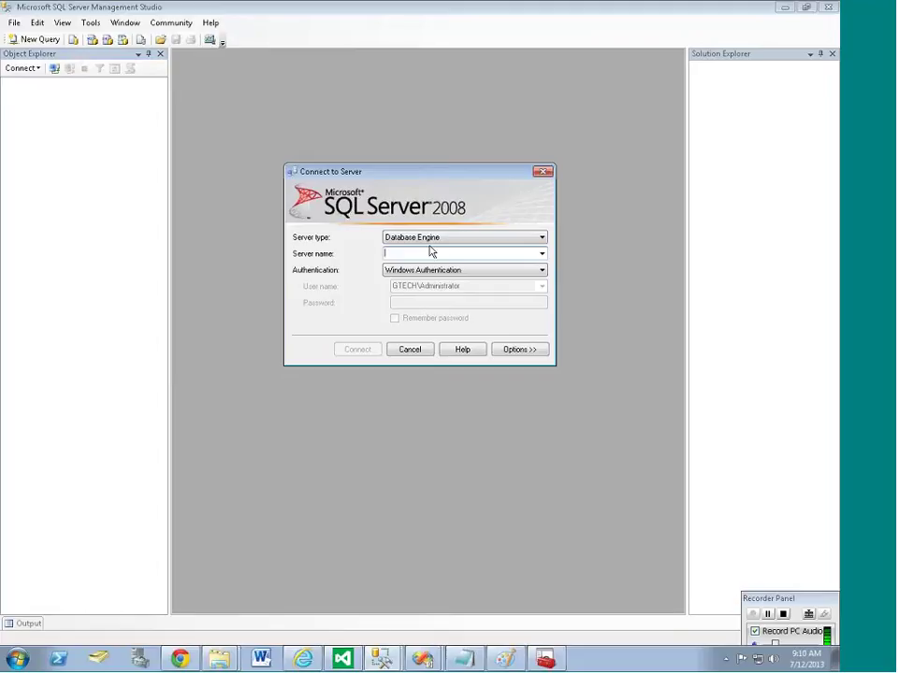
type("19")
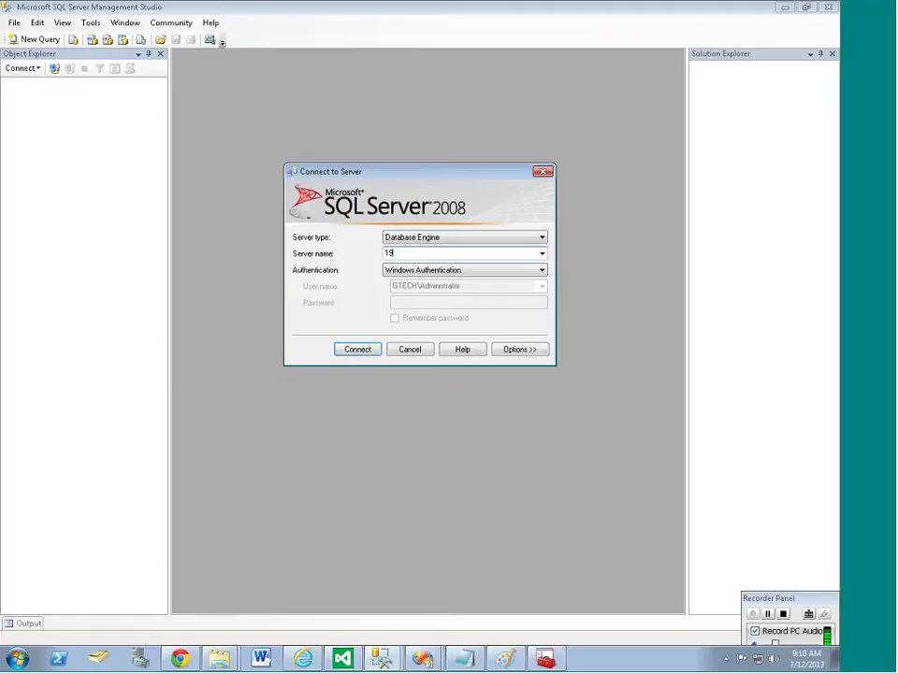
type("2.168.22.11")
key("shift+Home")
key("BackSpace")
type("WINDEVSERVER")
left_click_drag(452, 256, 371, 259)
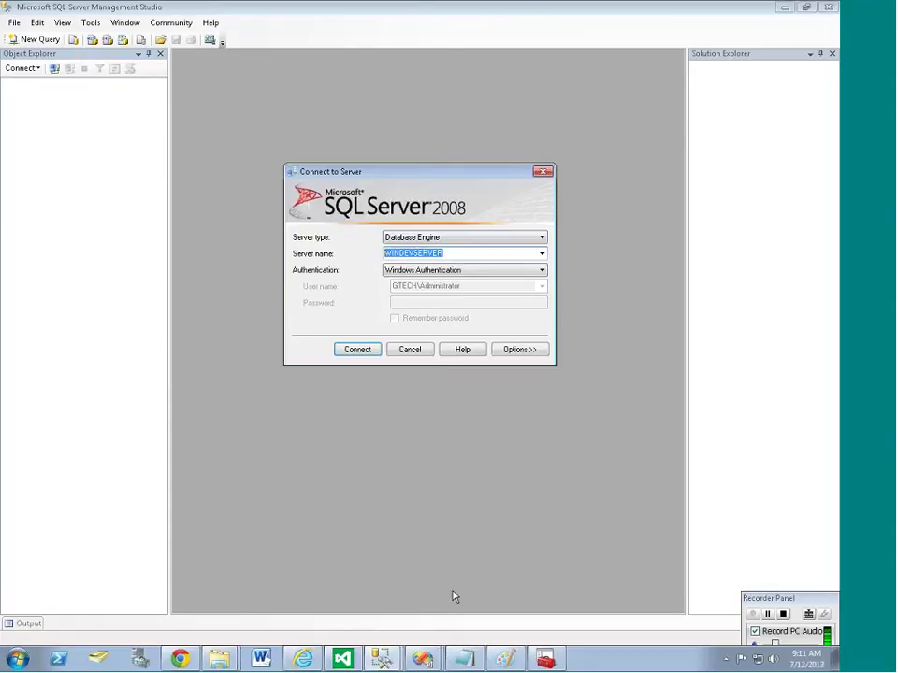
- Switch to the Services console and step through the SQLEXPRESS, SHAREPOINT and MSSQLSERVER instances of SQL Server to compare them
key("alt+Tab")
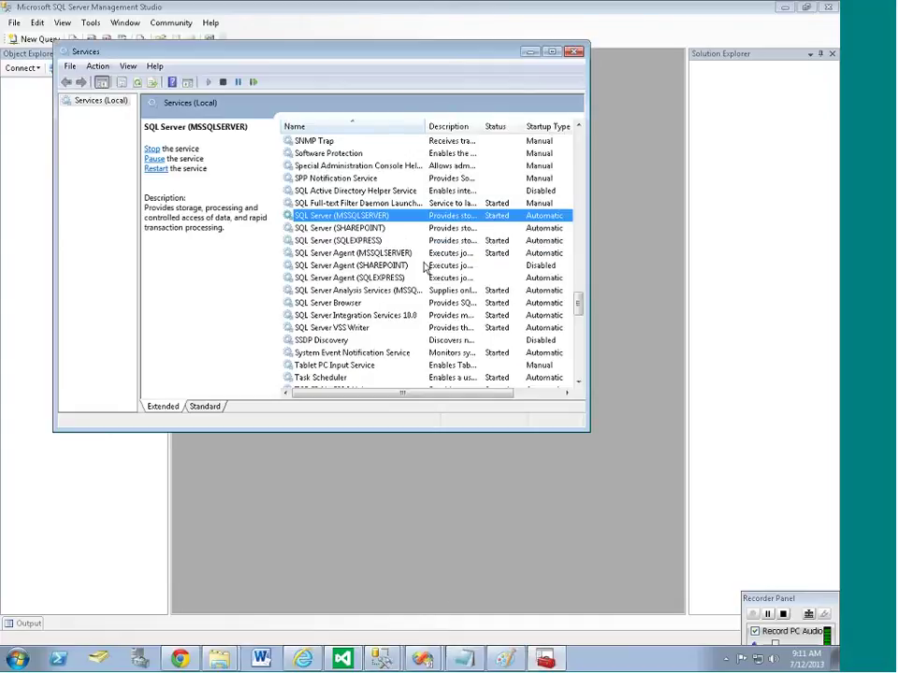
left_click(397, 242)
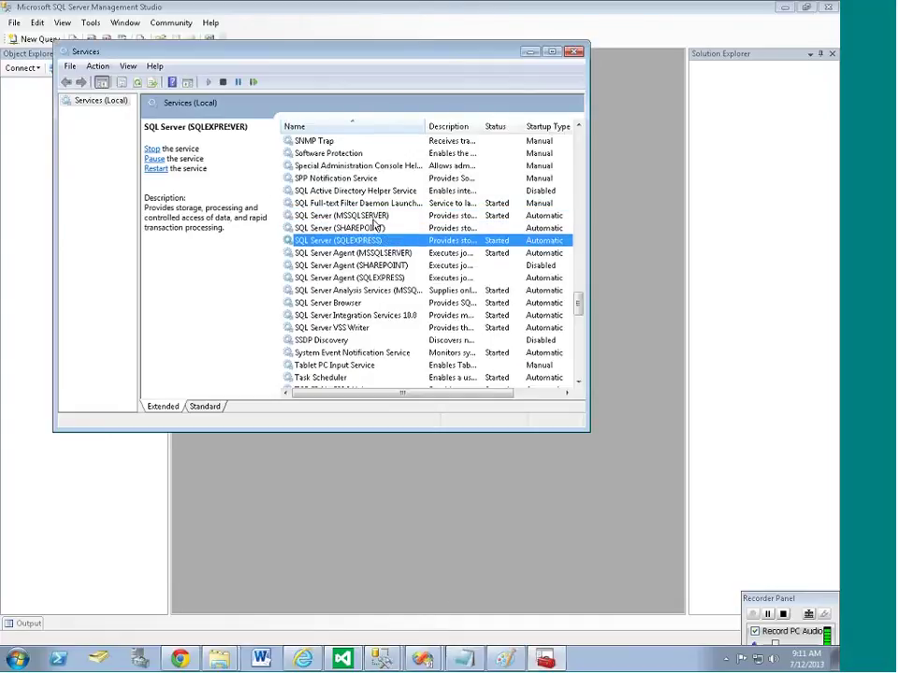
left_click(381, 229)
key("Up")
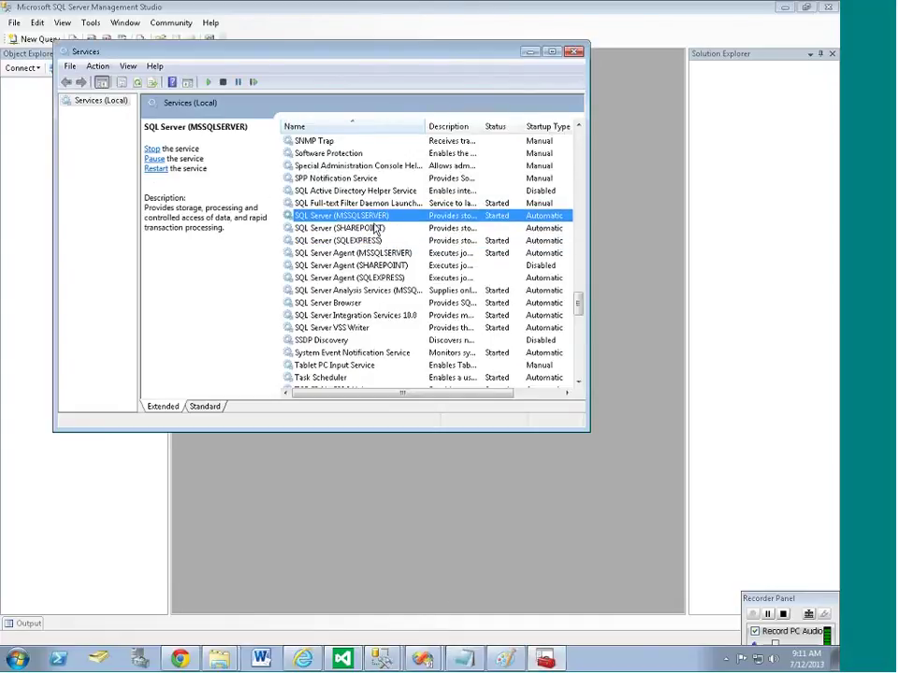
key("Down")
left_click(373, 240)
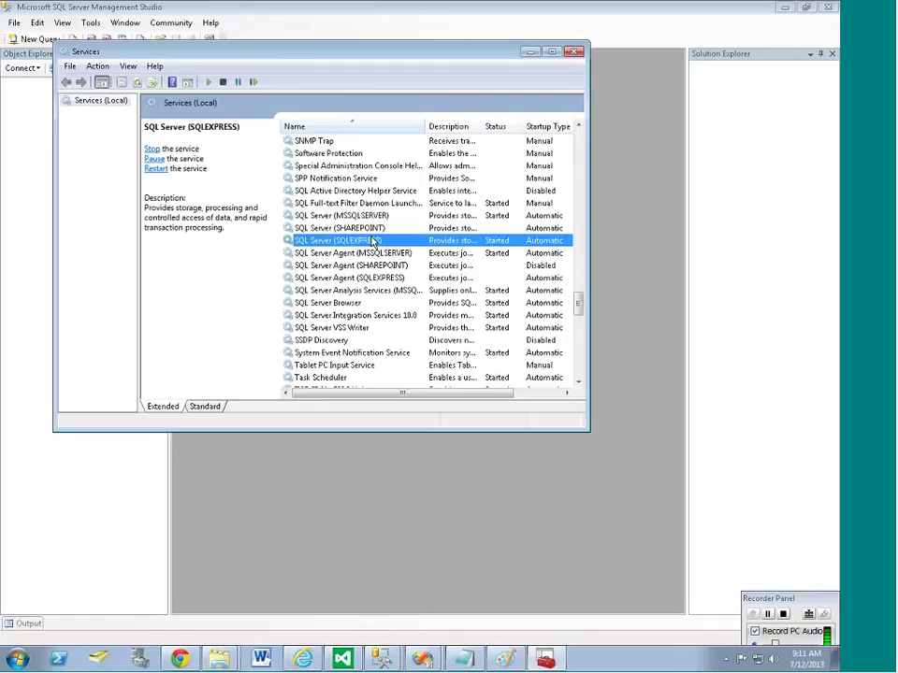
key("Up")
key("Up")
key("Down")
key("Down")
- Return to the Management Studio connection dialog and highlight the server name WINDEVSERVER to review it
left_click(391, 453)
left_click(452, 253)
left_click_drag(460, 252, 364, 247)
left_click(464, 252)
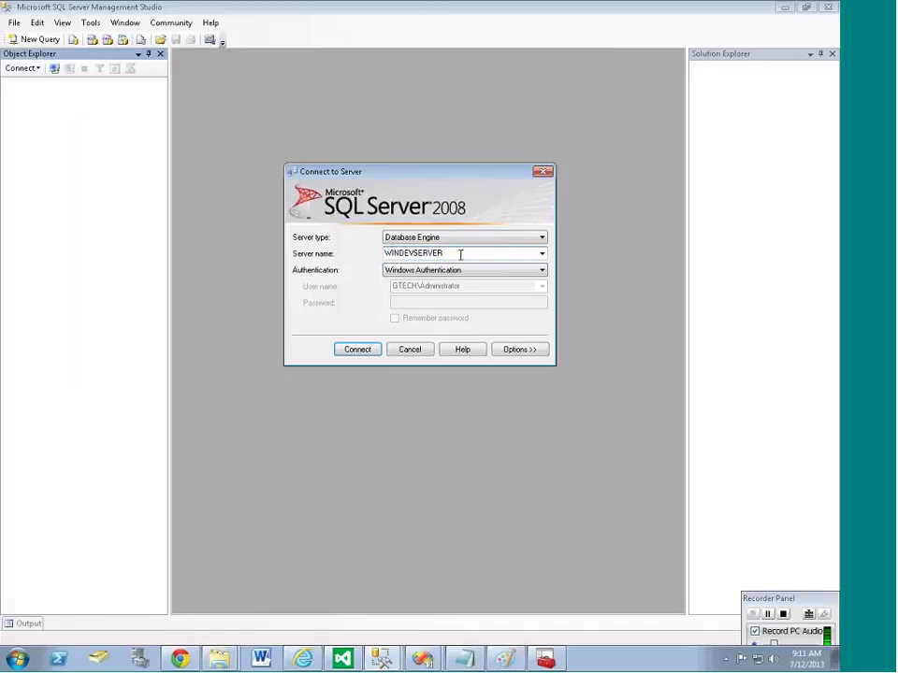
- Bring back the Services console and examine how the named SHAREPOINT and SQLEXPRESS instances differ from SQL Server (MSSQLSERVER)
left_click(549, 659)
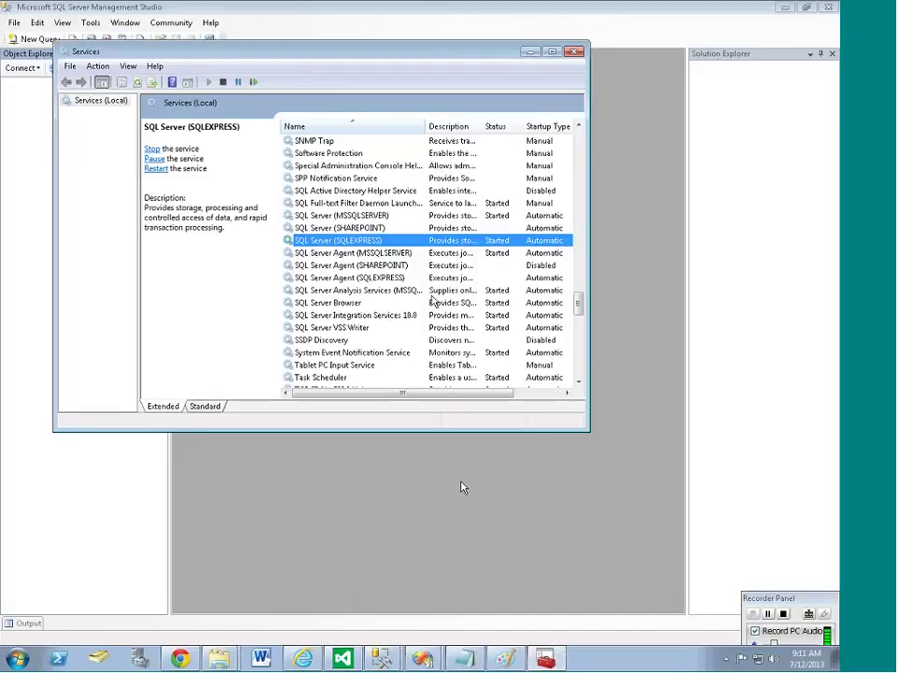
left_click(381, 230)
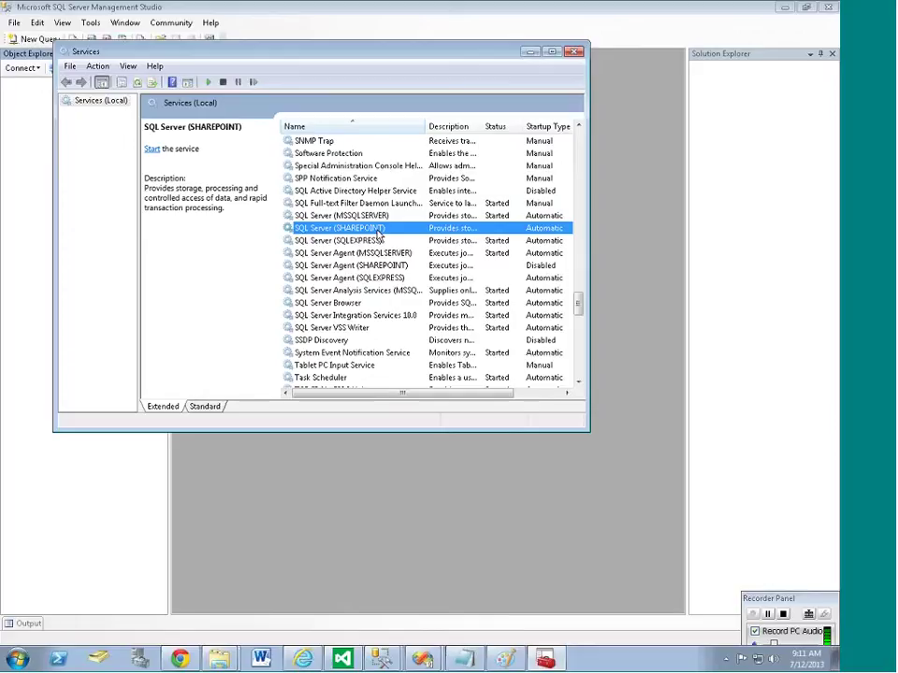
left_click(358, 241)
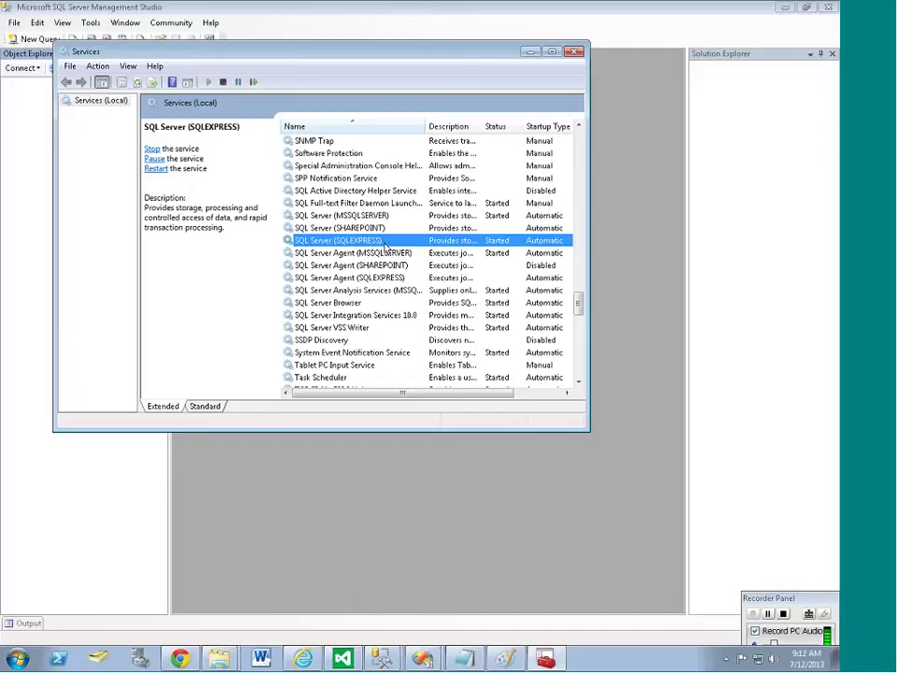
left_click(399, 229)
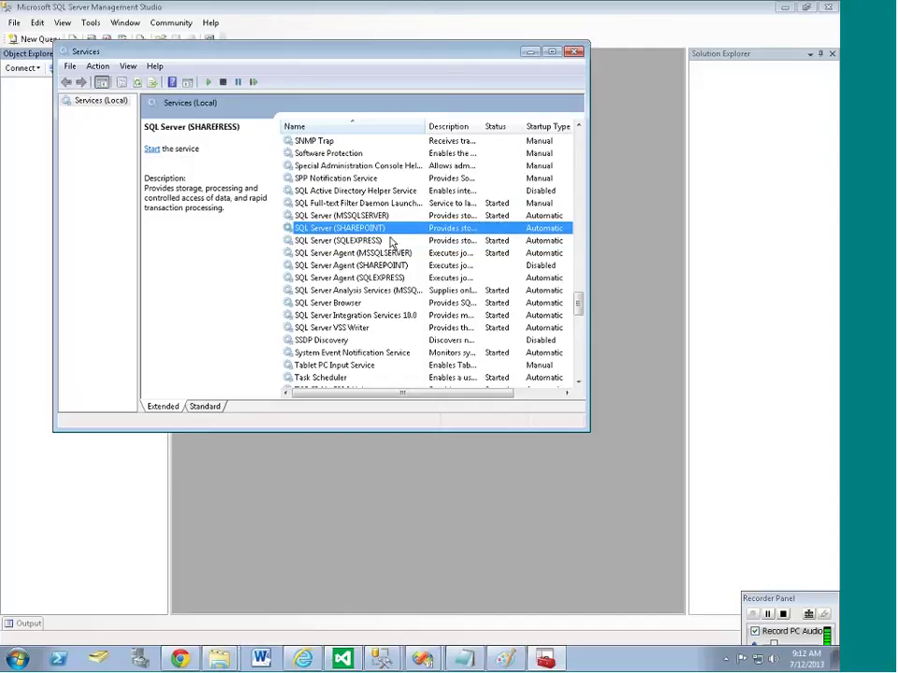
left_click(393, 242)
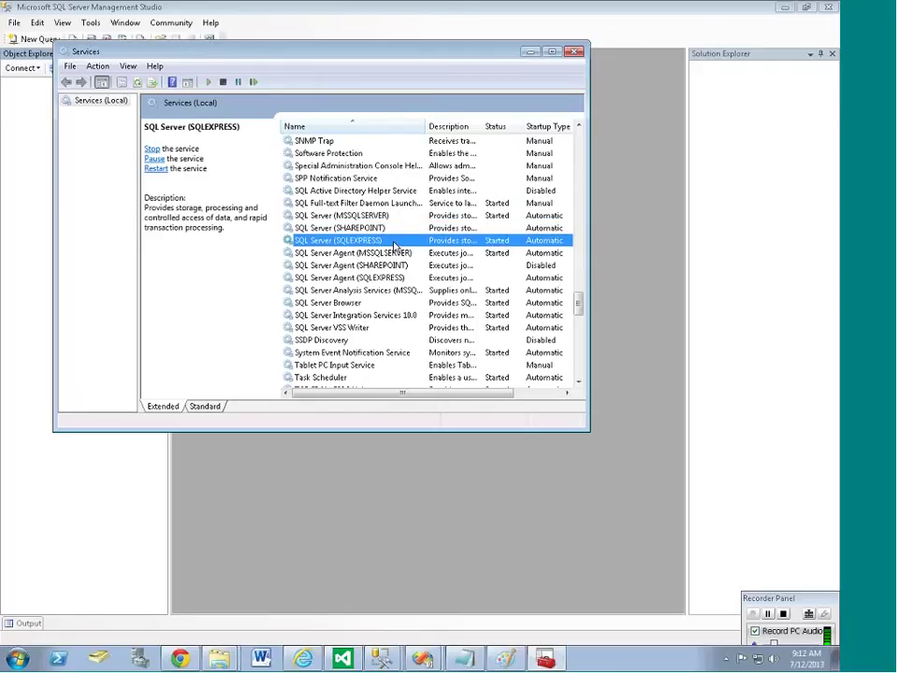
left_click(400, 217)
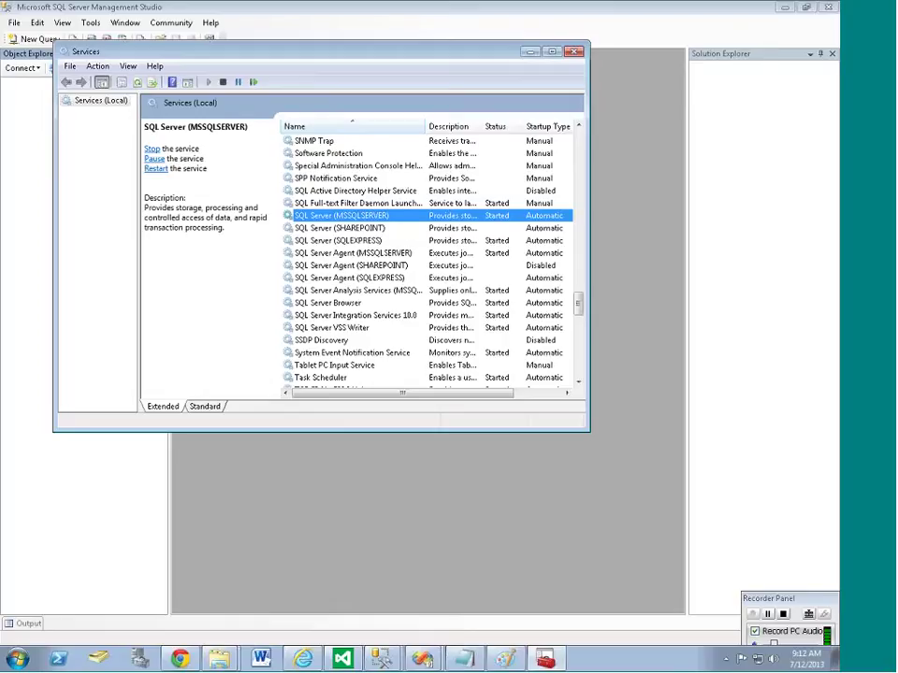
left_click(401, 230)
left_click(389, 242)
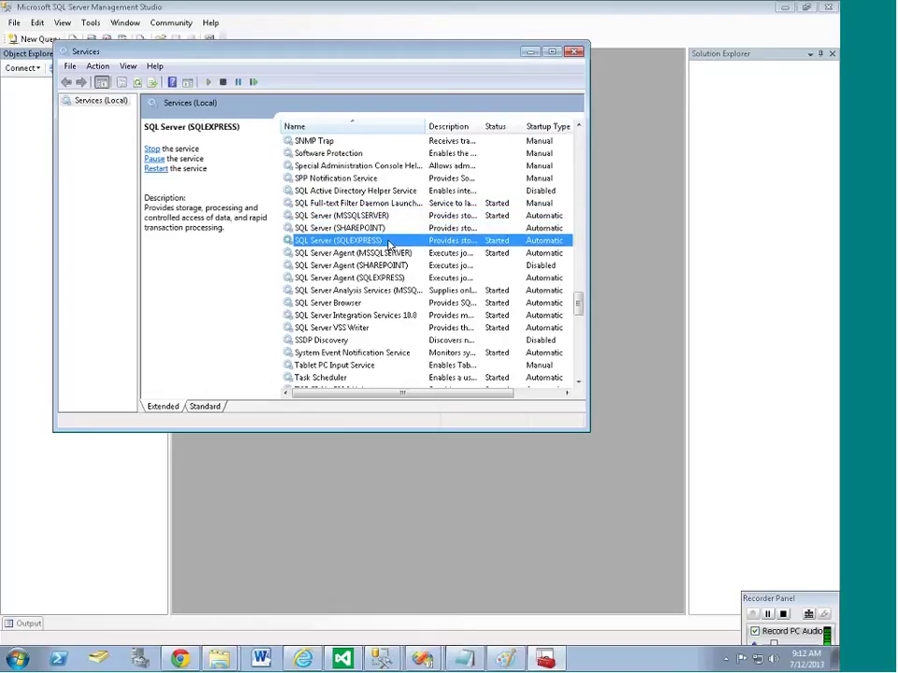
left_click(392, 231)
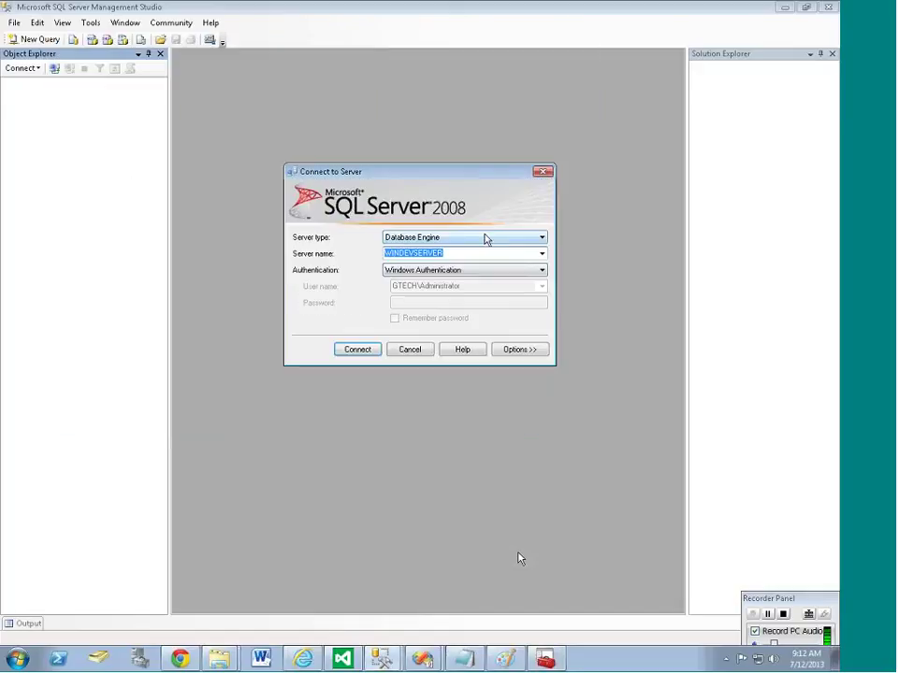
- Extend the server name in the connection dialog with \SHAREPOINT and change the instance so it reads WINDEVSERVER\SQLEXRESS
left_click(497, 253)
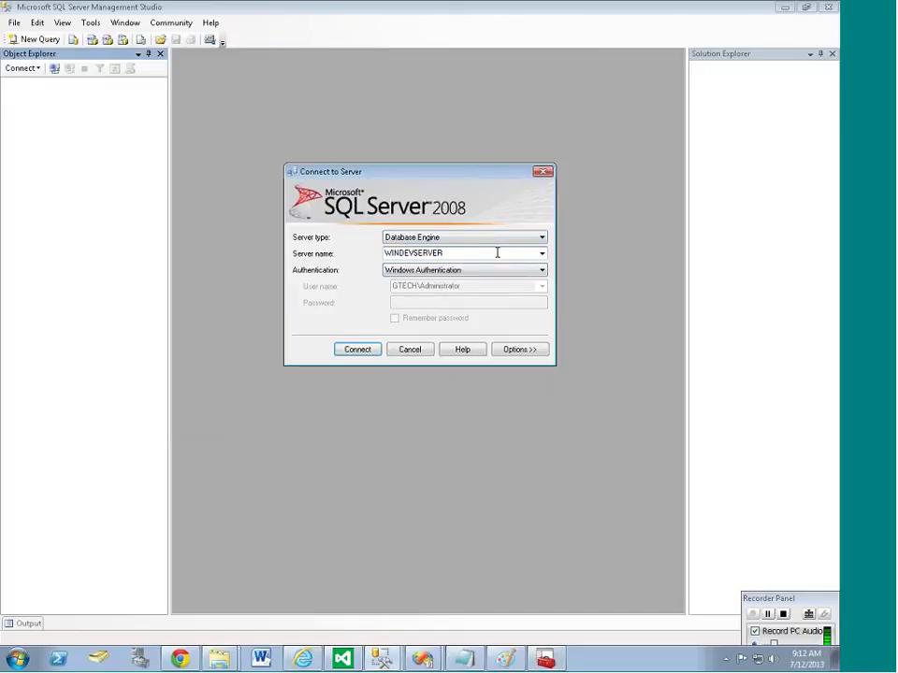
type("\\SHAREPOINT")
key("ctrl+shift+Left")
type("SQLEXPRESS")
- Review the SQLEXPRESS, SHAREPOINT and MSSQLSERVER entries once more in the Services console and close the console
key("alt+Tab")
left_click(318, 240)
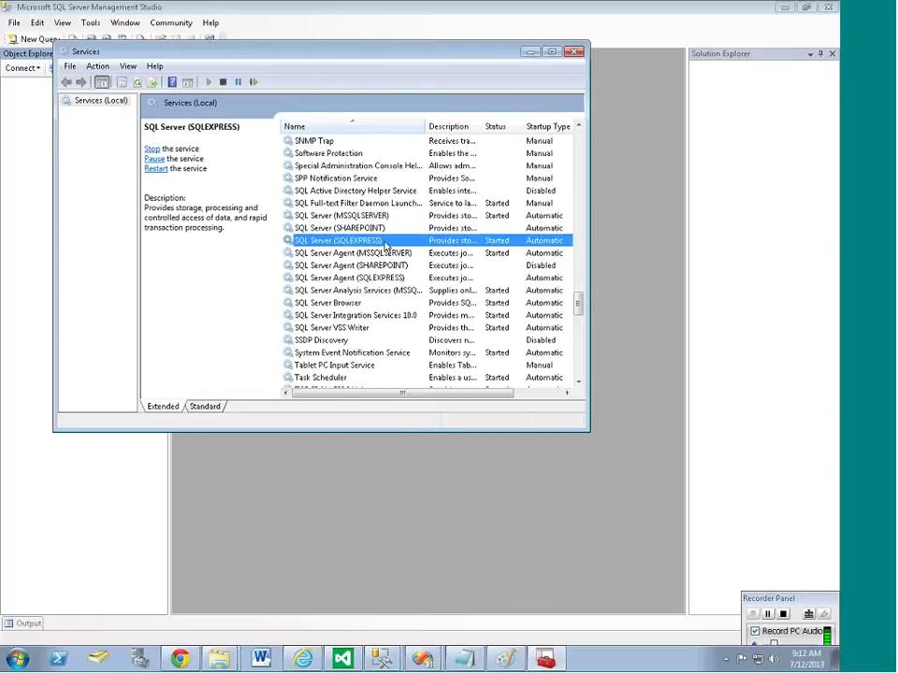
left_click(391, 228)
left_click(397, 218)
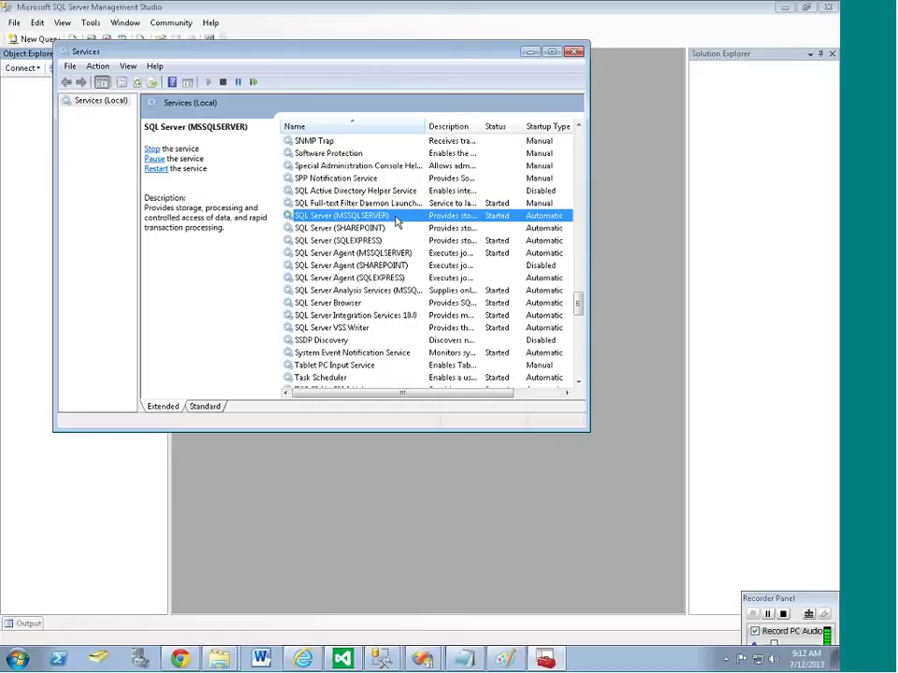
key("Down")
key("Down")
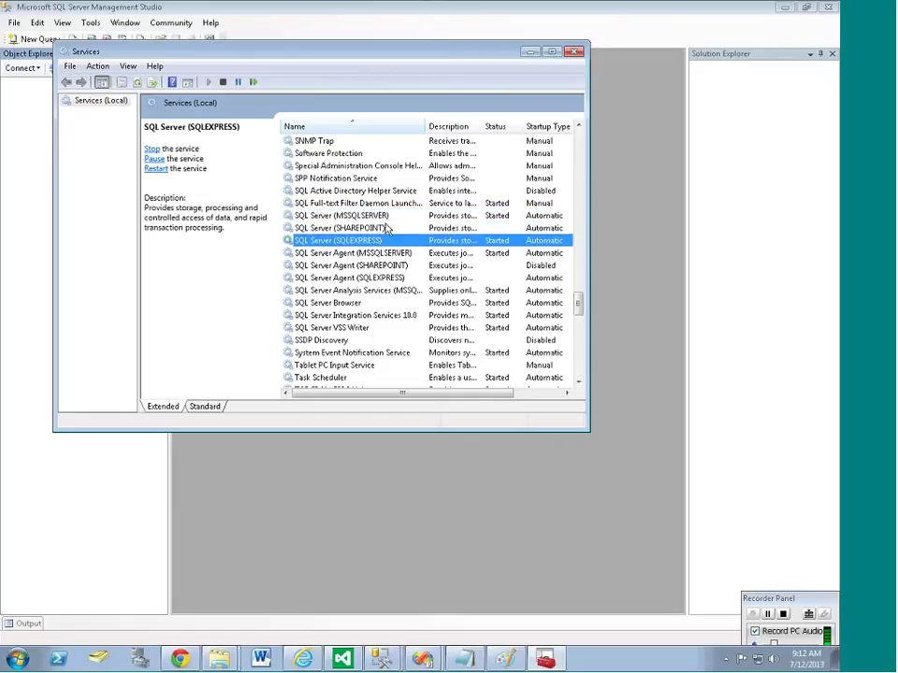
left_click(393, 217)
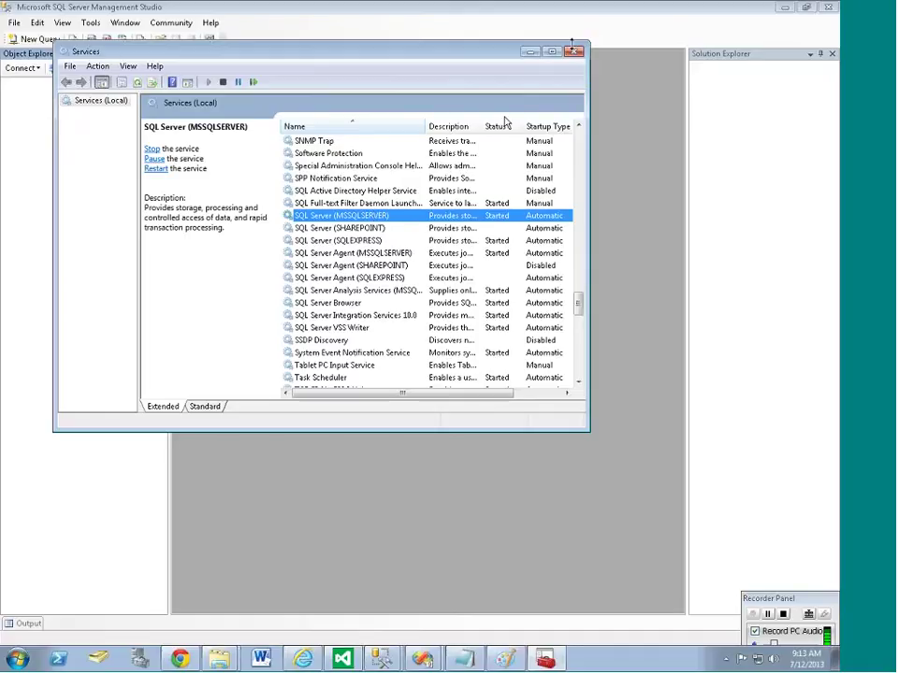
left_click(575, 54)
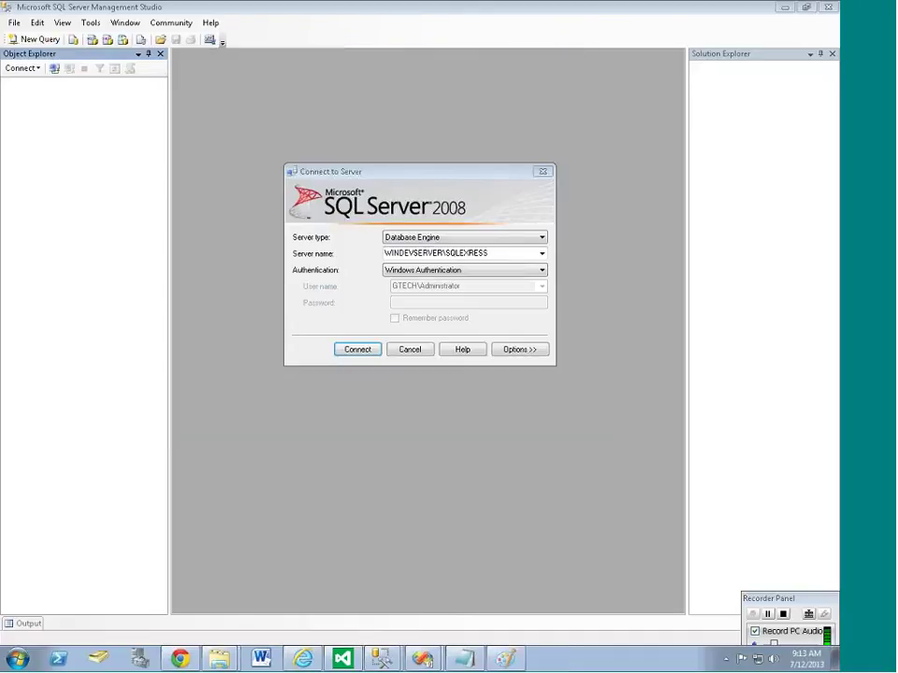
- Switch to Paint and add the text label "Standalone-deployement" beside the "SQL Server" heading
left_click(507, 661)
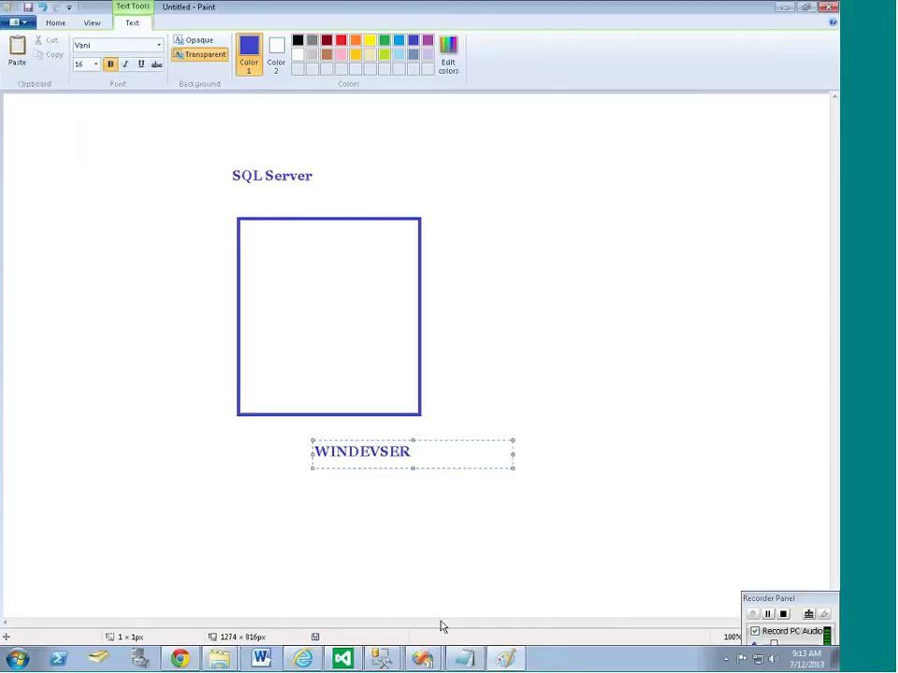
left_click(477, 504)
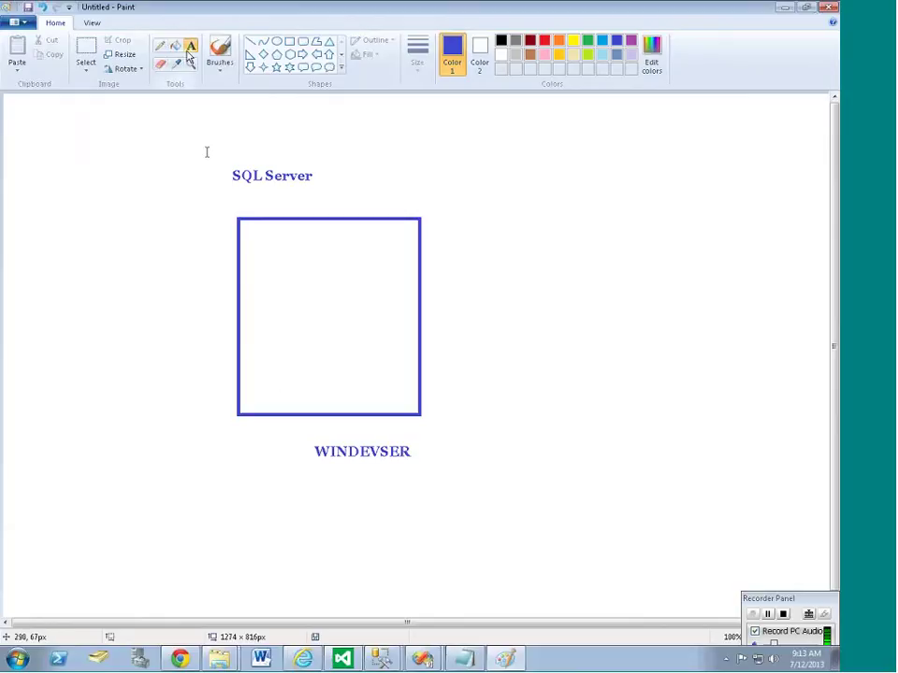
left_click_drag(345, 146, 535, 197)
type("S")
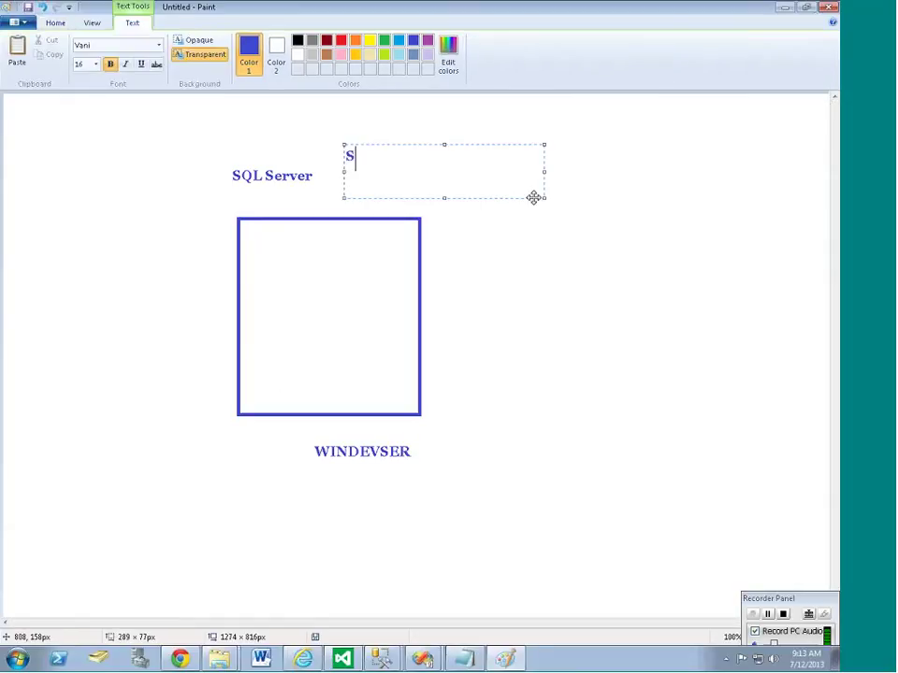
type("tandalo")
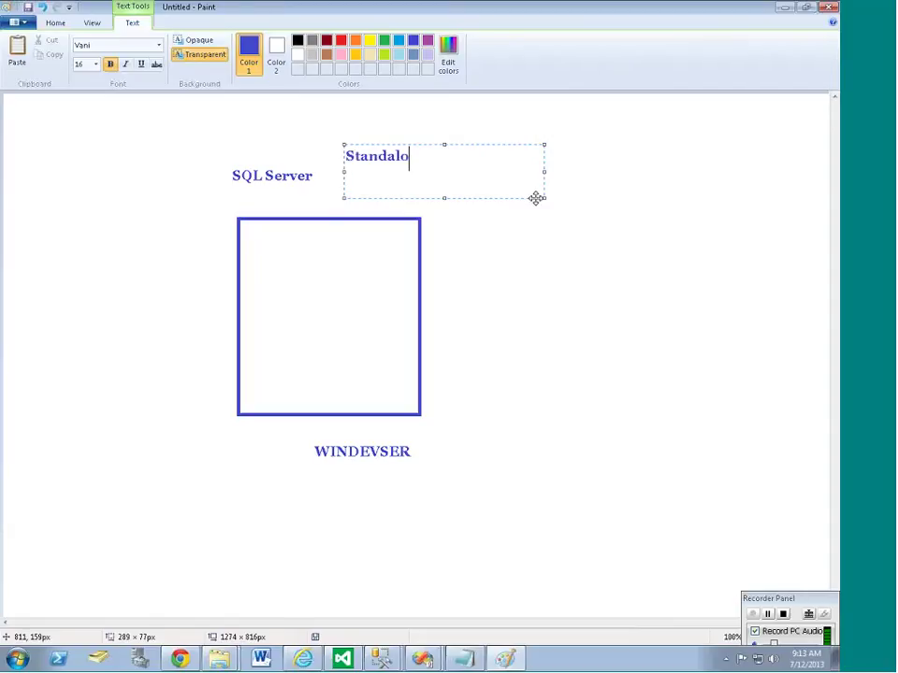
type("ne-deployement")
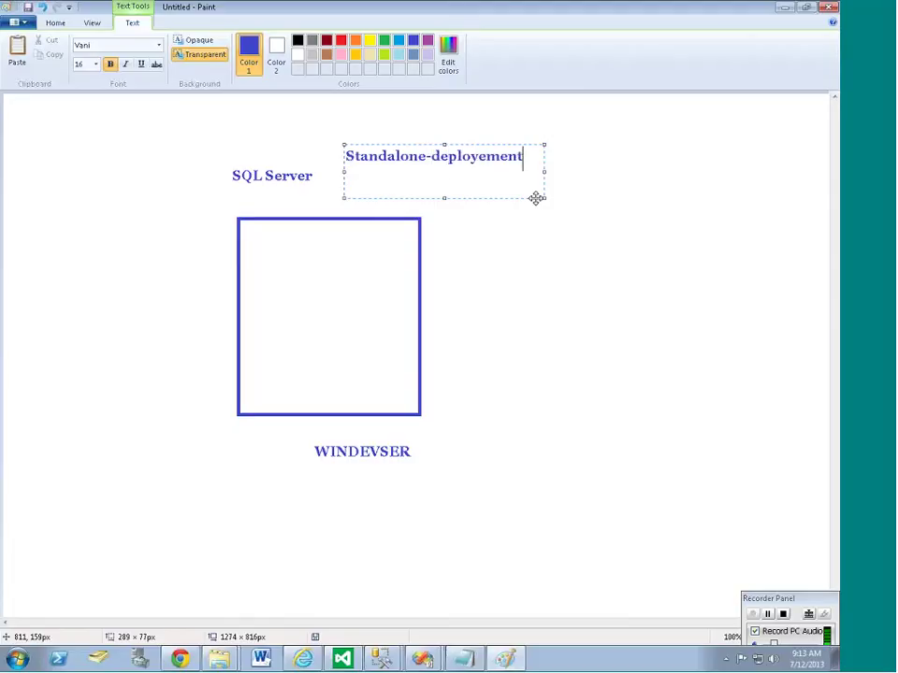
- Add a second line "MSBI Server" beneath "Standalone-deployement" in the heading label
key("Return")
type("MSB")
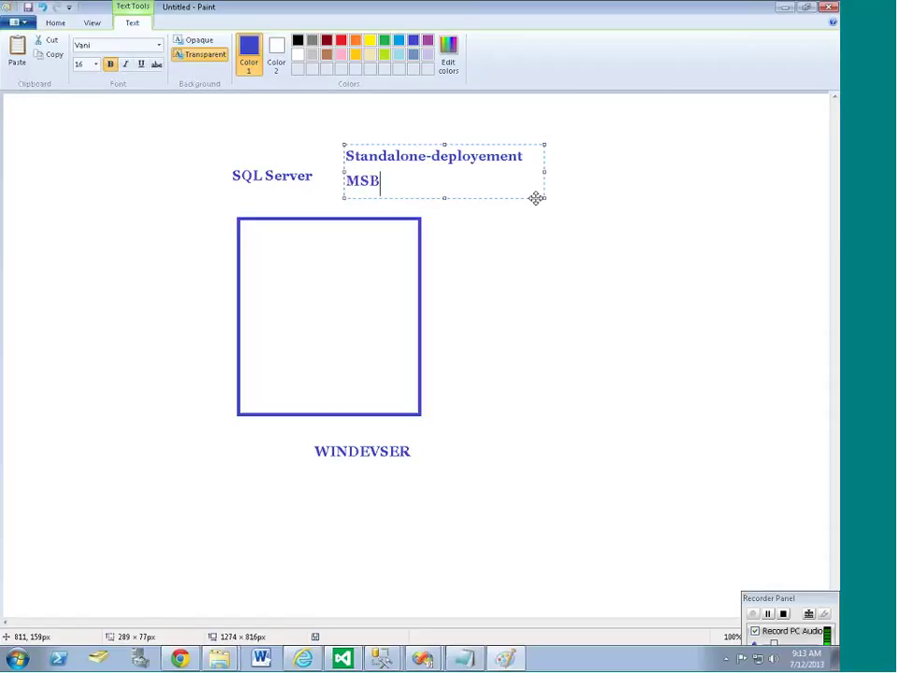
type("I Server")
left_click(505, 266)
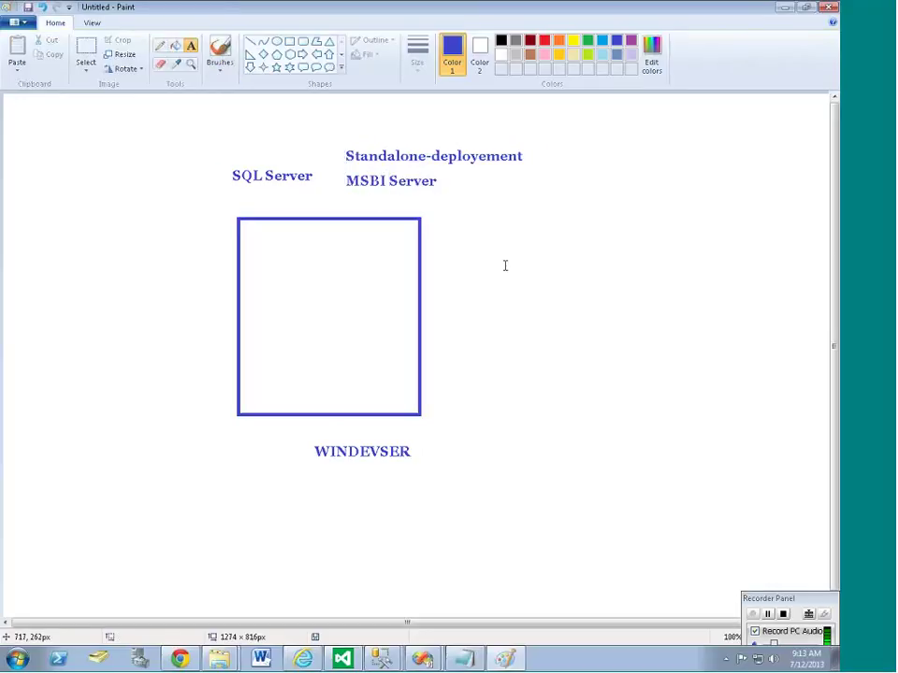
- Write the lines "Database engine", "SSIS", "SSRS" and "SSAS" inside the large box below the SQL Server heading
left_click(257, 245)
type("Dqatabas")
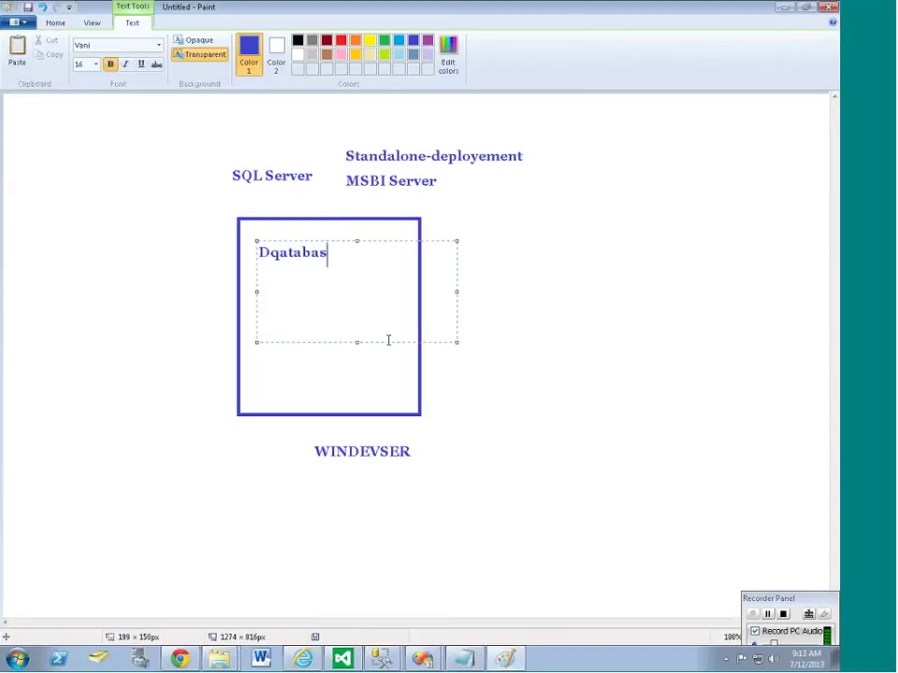
type("e engine")
key("Return")
key("Up")
key("Right")
key("Delete")
key("Down")
type("SSIS")
key("Return")
type("SSRS")
key("Return")
type("SSAS")
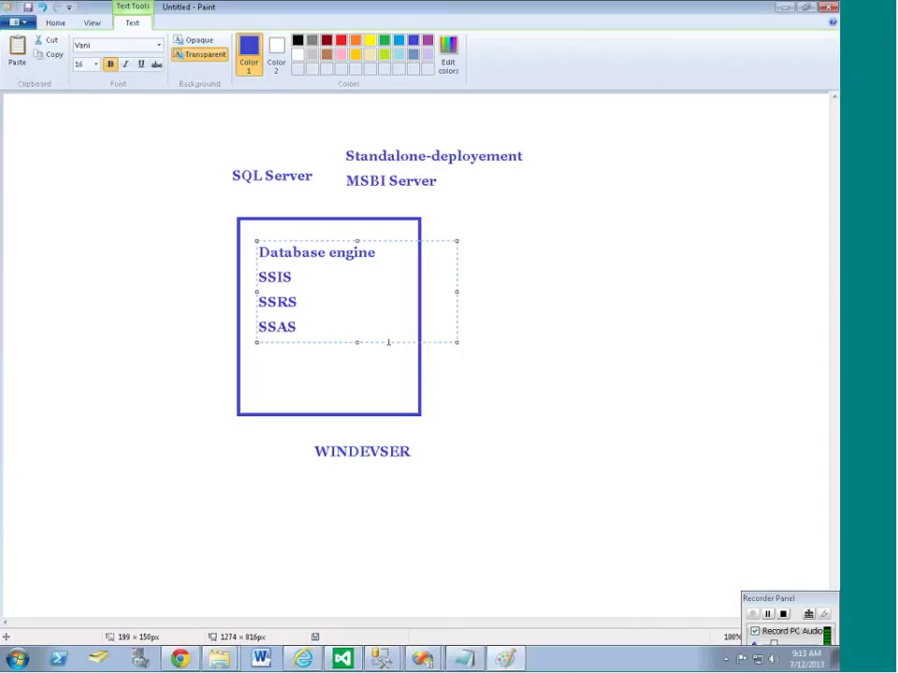
left_click(545, 271)
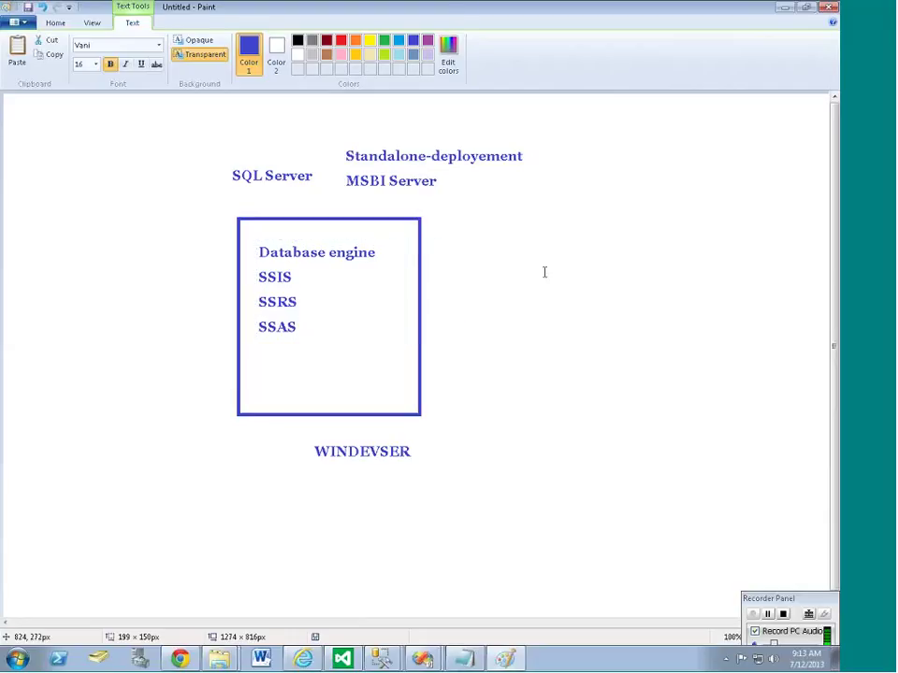
- Draw three smaller rectangles in a row beside the large server box to represent separate servers
left_click(289, 42)
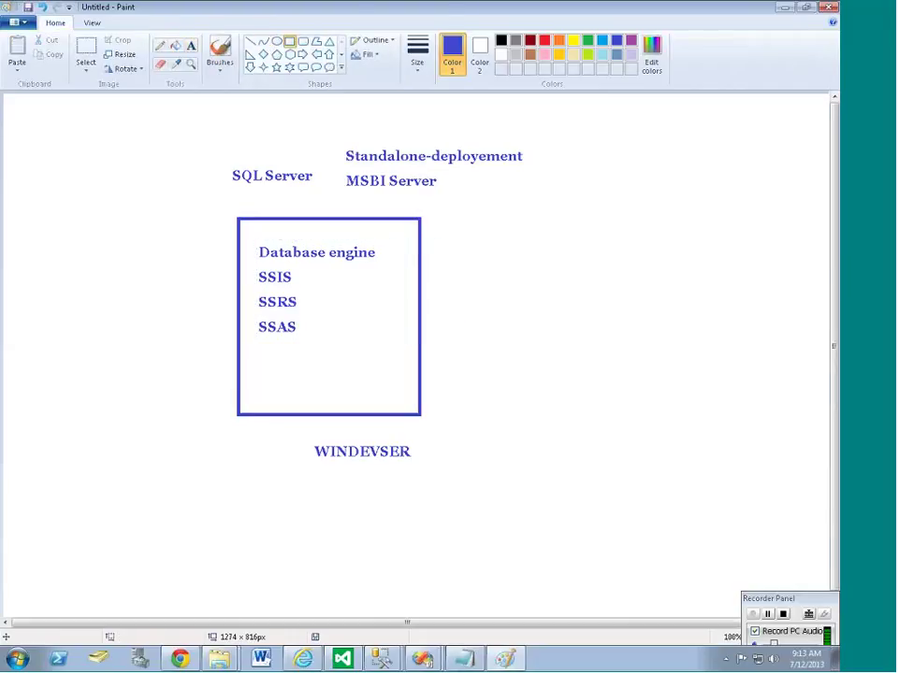
mouse_move(494, 215)
left_mouse_down()
mouse_move(628, 307)
mouse_move(605, 342)
left_mouse_up()
left_click(636, 326)
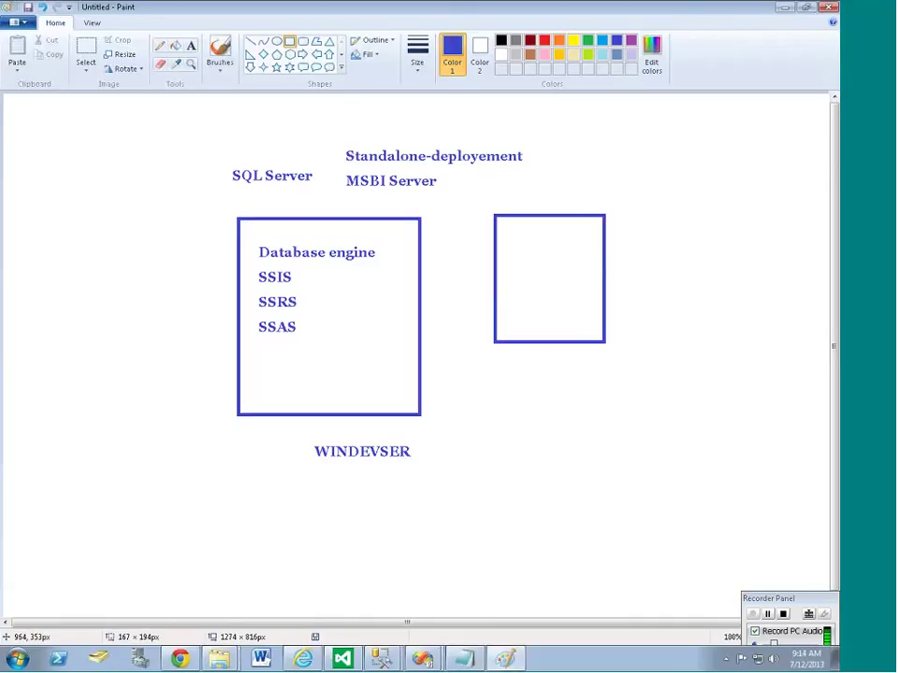
mouse_move(625, 212)
left_mouse_down()
mouse_move(664, 311)
mouse_move(693, 336)
mouse_move(722, 341)
left_mouse_up()
mouse_move(734, 206)
left_mouse_down()
mouse_move(790, 346)
mouse_move(816, 339)
left_mouse_up()
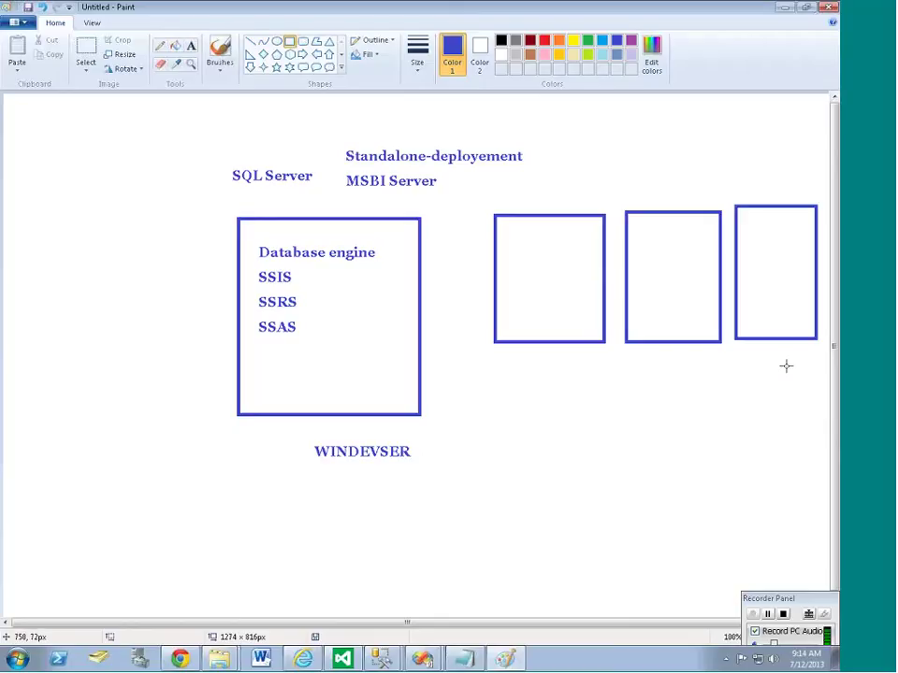
- Label the three smaller boxes "SSIS", "SSRS" and "SSAS" directly beneath them
left_click(192, 47)
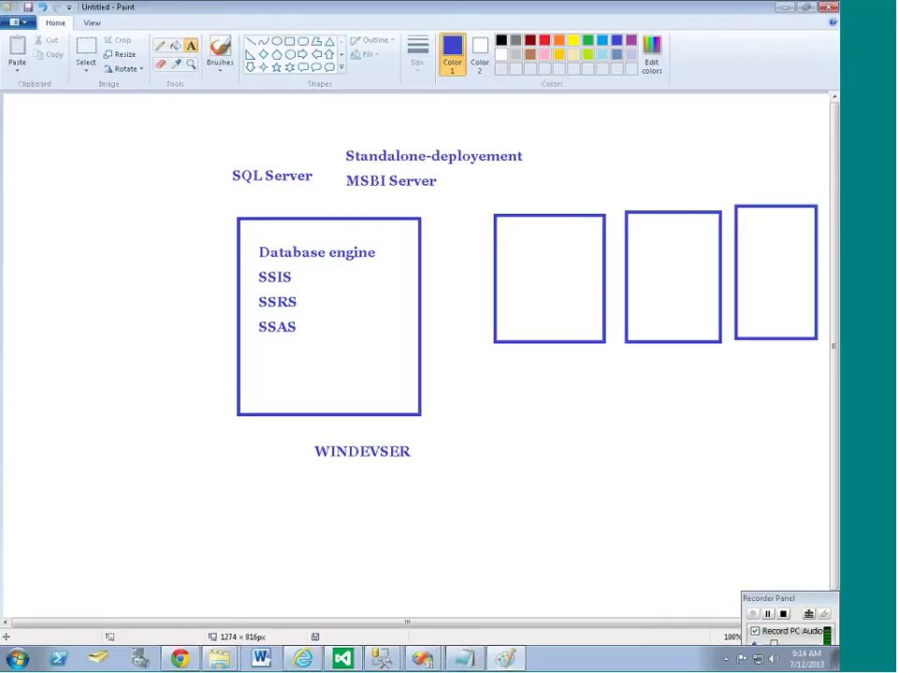
left_click_drag(498, 374, 580, 385)
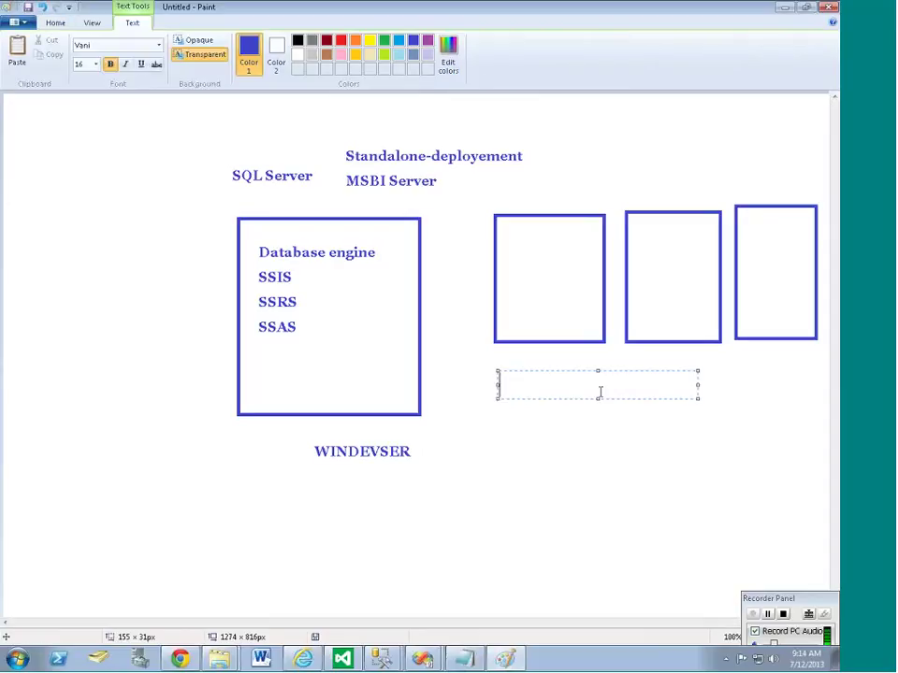
type("SSIS")
left_click_drag(579, 399, 590, 380)
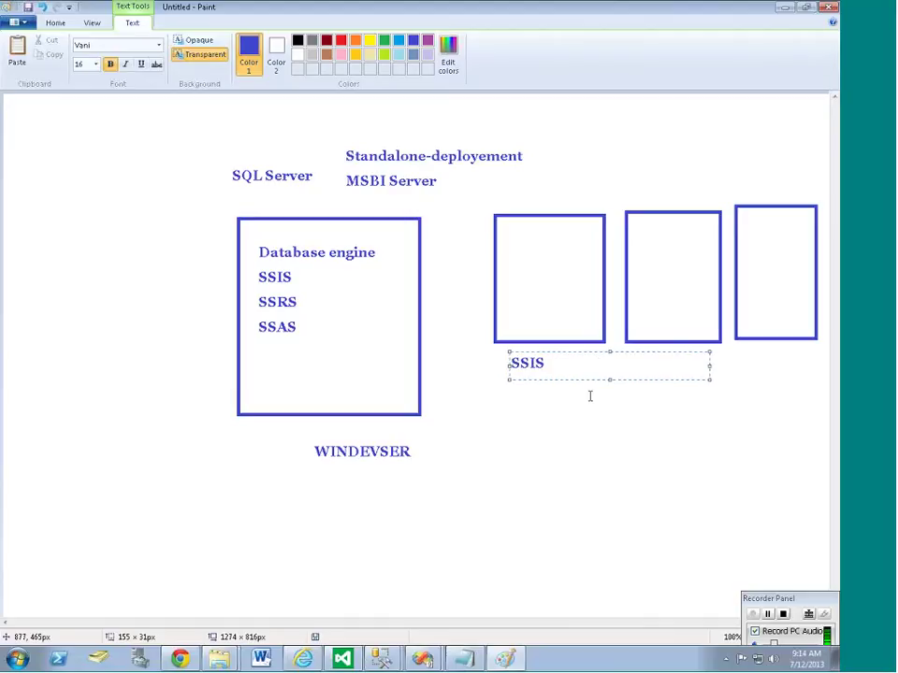
left_click(589, 395)
left_click_drag(633, 351, 716, 379)
type("SSRS")
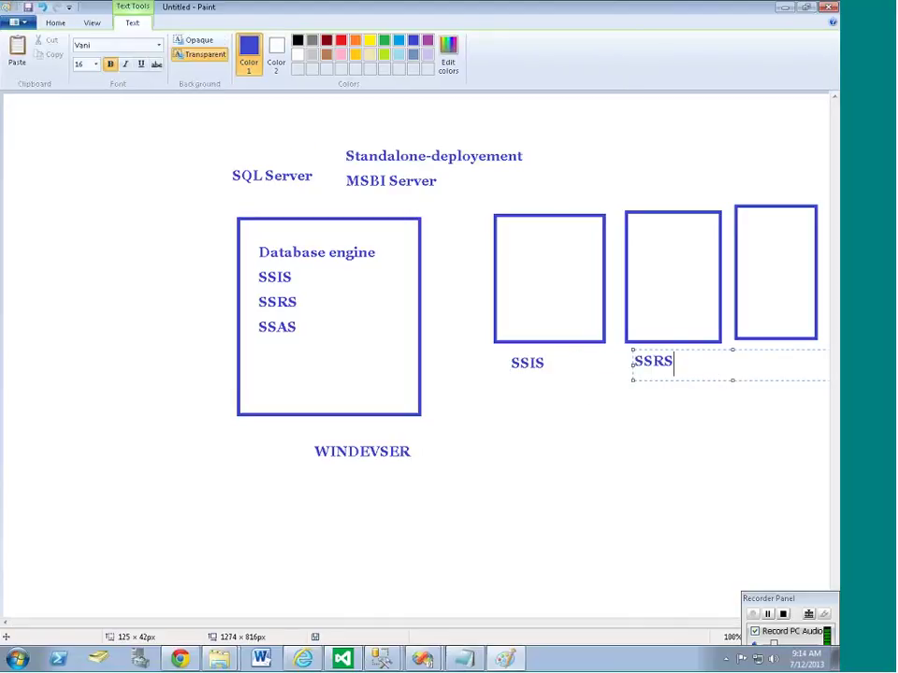
left_click(706, 397)
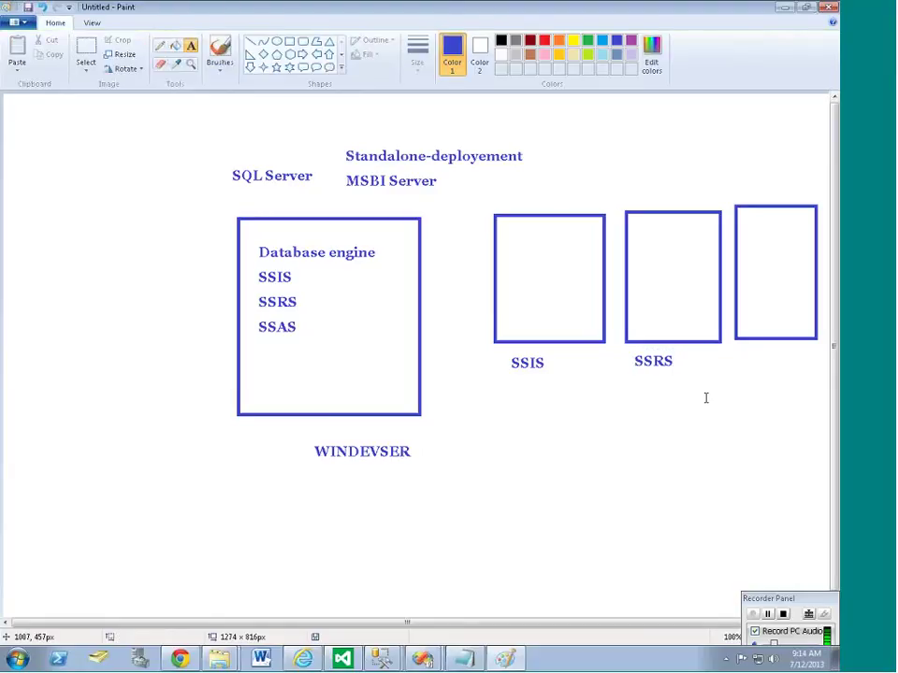
left_click_drag(746, 353, 822, 379)
type("SSA")
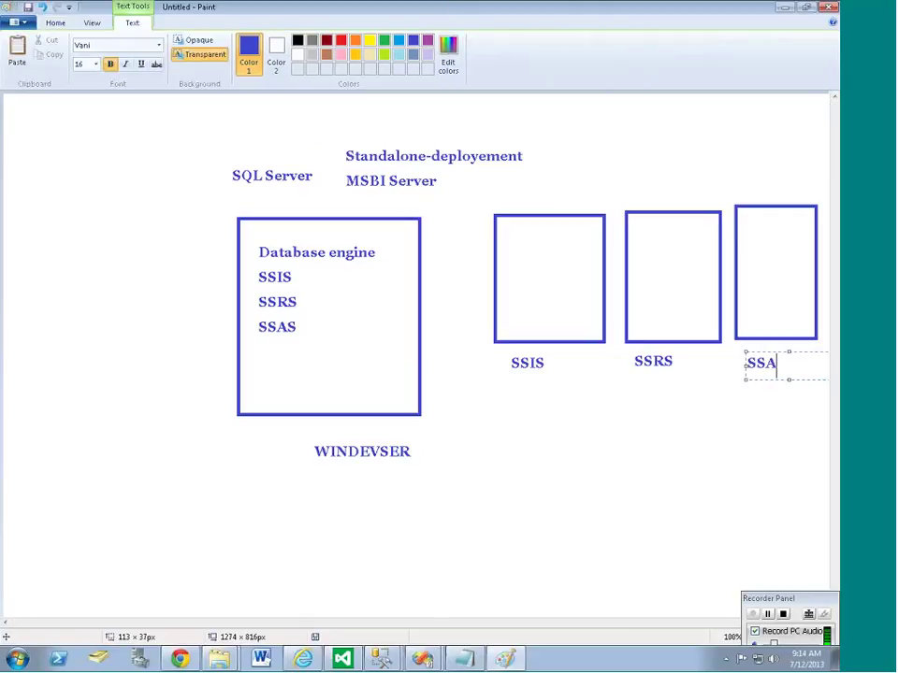
type("S")
left_click(794, 405)
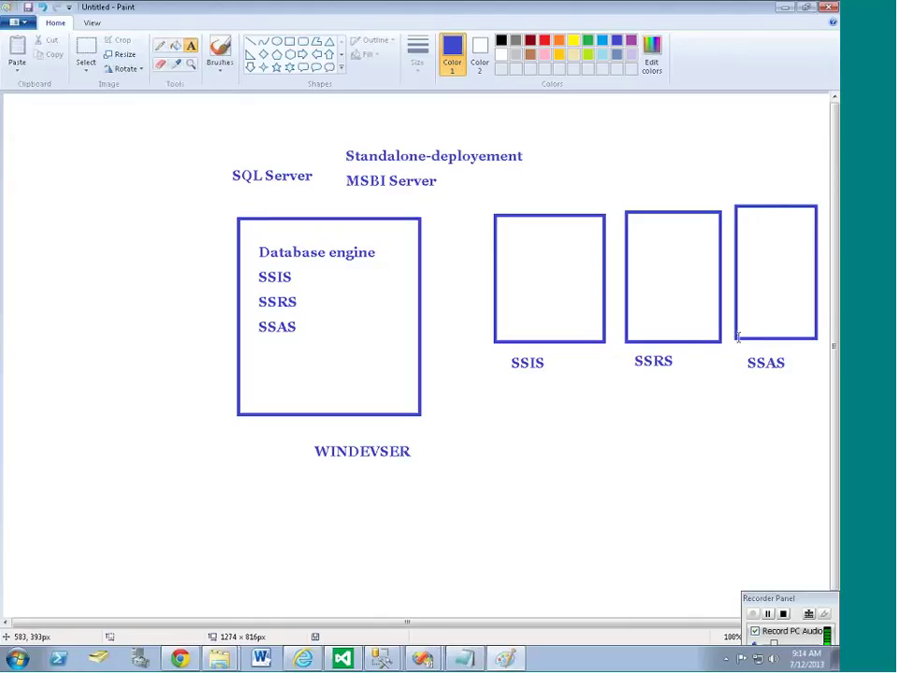
- Erase the SSIS, SSRS and SSAS lines from the large box, keeping only "Database engine"
left_click(85, 52)
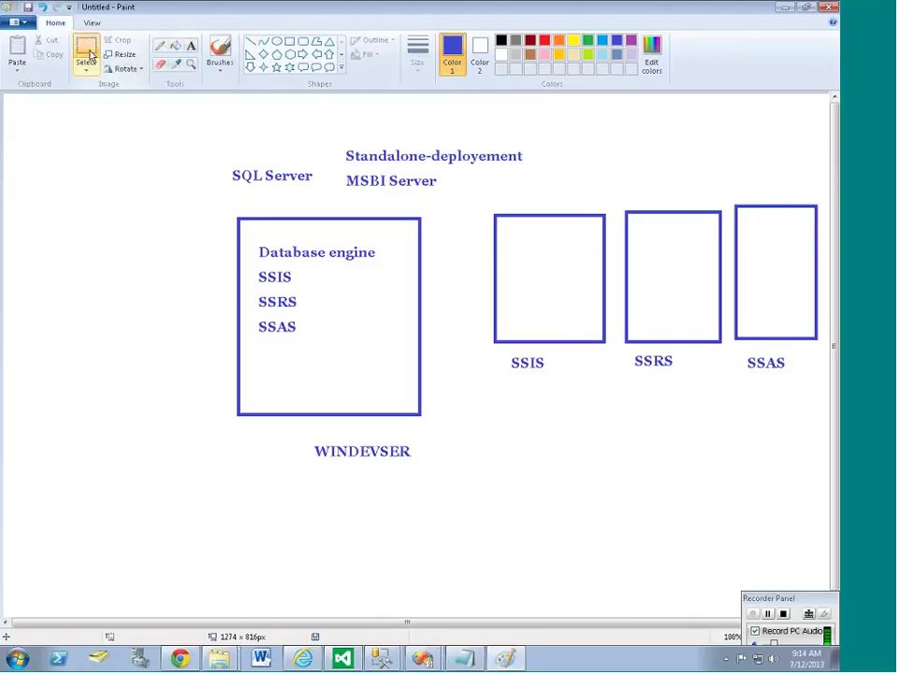
left_click_drag(252, 272, 335, 363)
key("Delete")
left_click(450, 400)
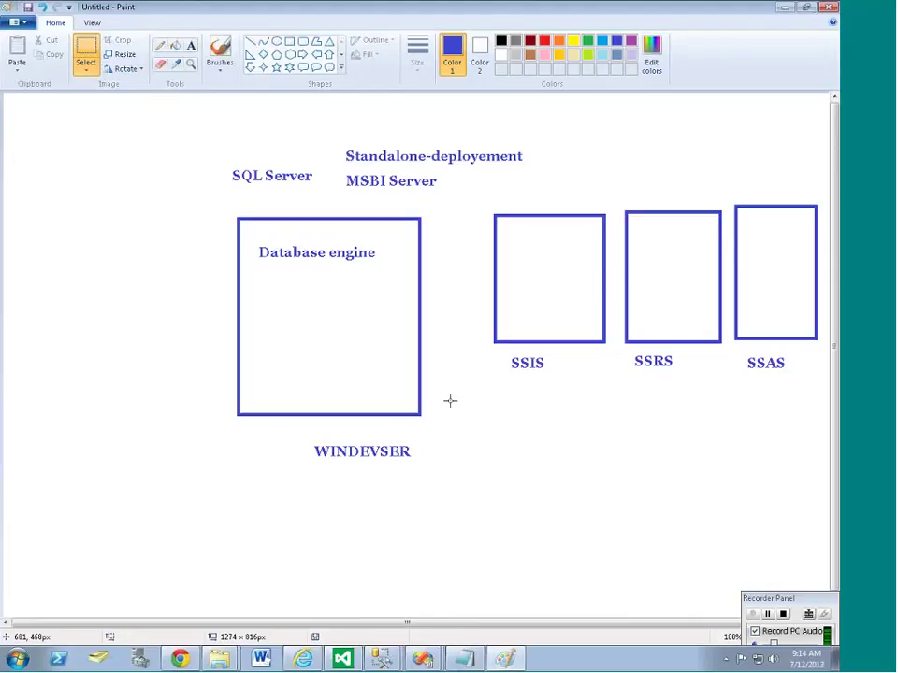
- Add the caption "Multi Server MSBI implementation" below the SSIS, SSRS and SSAS labels
left_click(191, 45)
left_click_drag(497, 391, 786, 434)
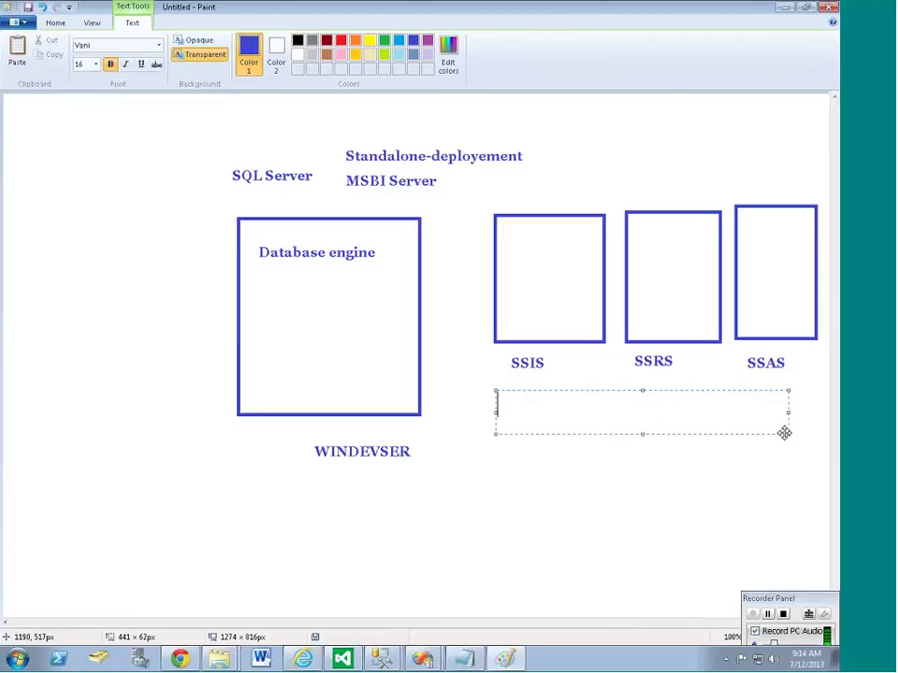
type("Multi Sr")
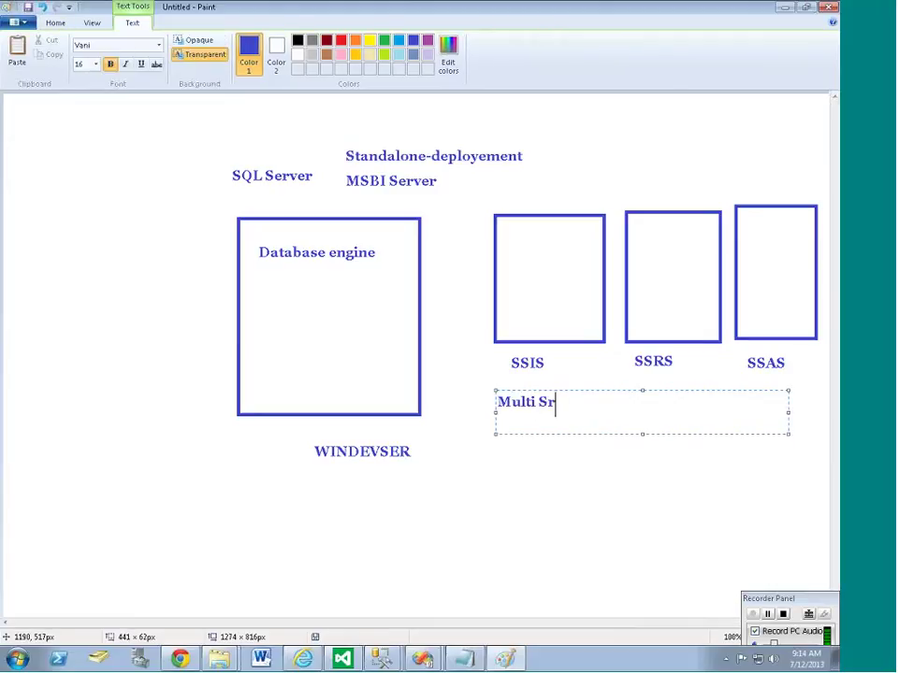
key("BackSpace")
type("erver MSBI deployment")
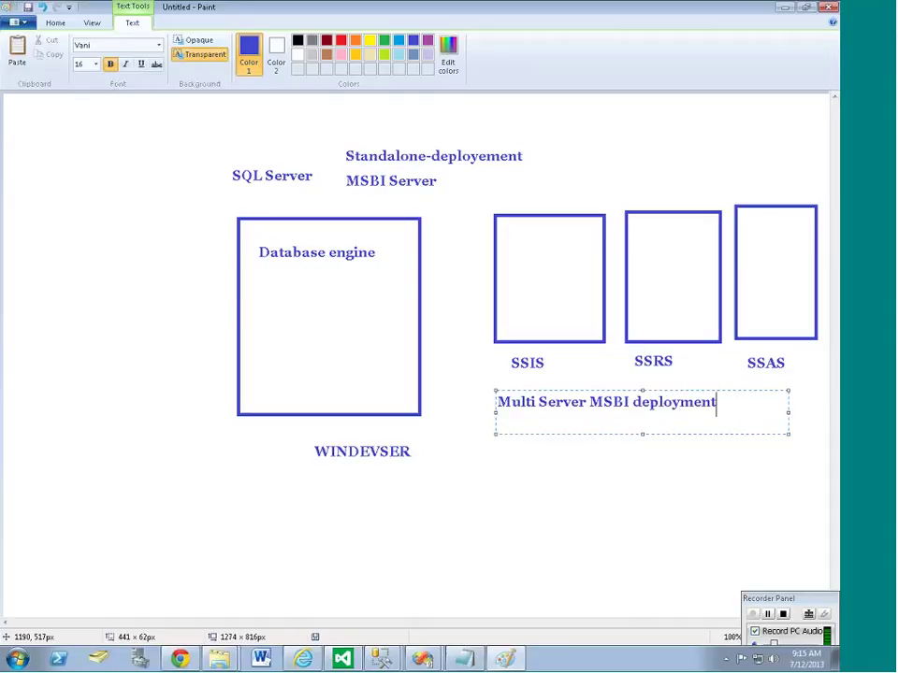
key("ctrl+shift+Left")
type("imp")
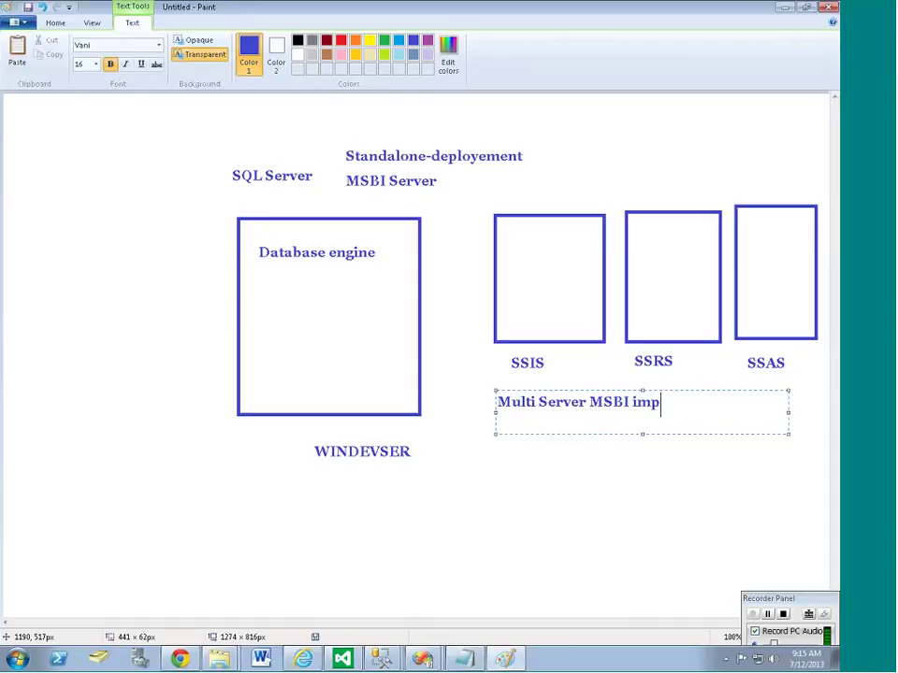
type("lementation")
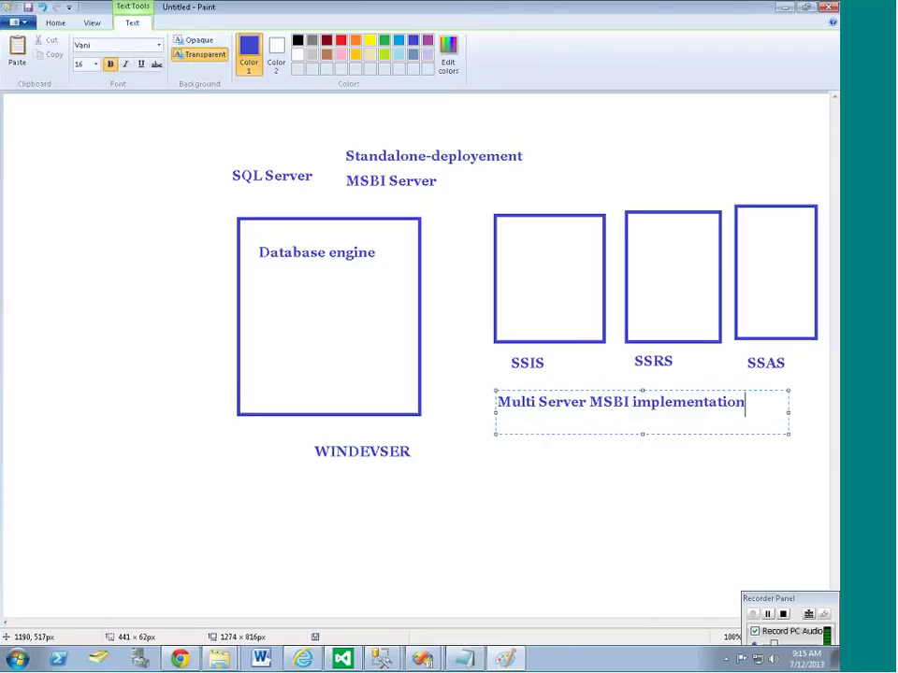
left_click(503, 505)
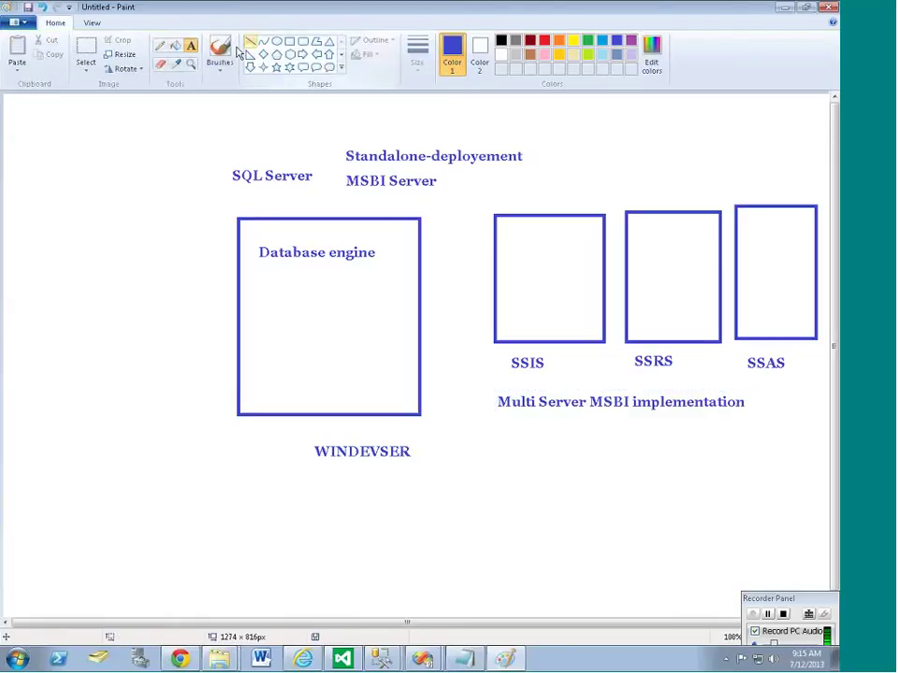
- Draw a freehand check mark with the Pencil inside each of the SSIS, SSRS and SSAS boxes
left_click(160, 45)
left_click_drag(513, 260, 560, 242)
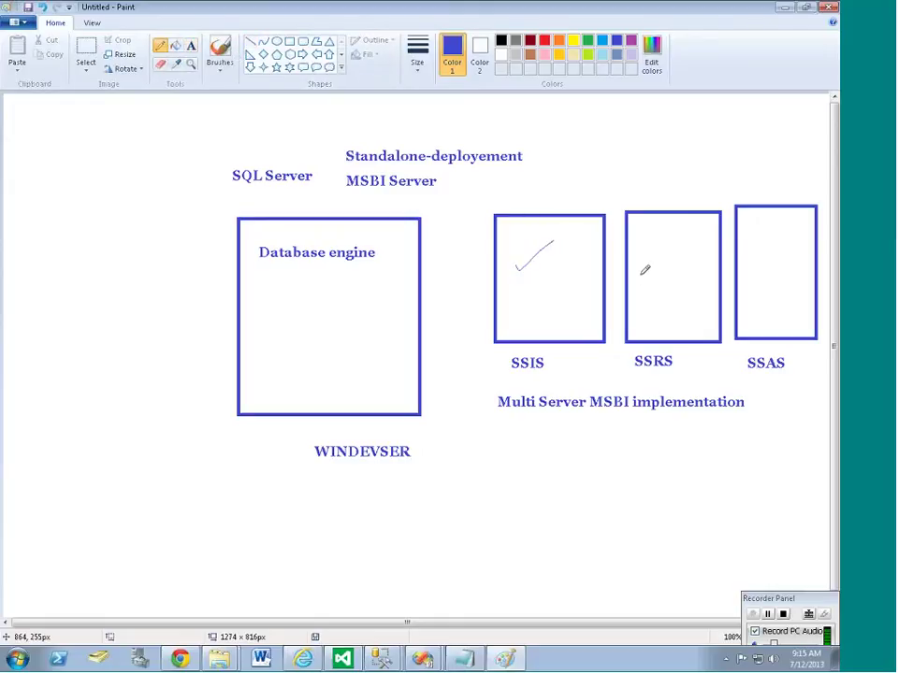
left_click_drag(648, 261, 694, 236)
left_click_drag(749, 258, 786, 238)
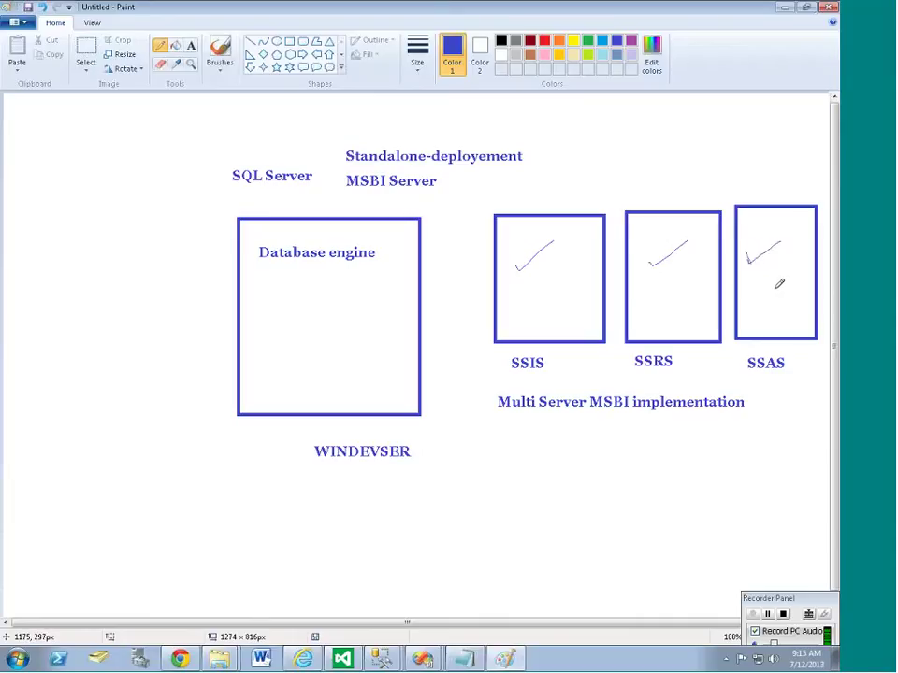
- Sketch four freehand ovals in a column on the free side of the large Database engine box
mouse_move(125, 194)
left_mouse_down()
mouse_move(140, 224)
mouse_move(131, 194)
left_mouse_up()
mouse_move(90, 313)
left_mouse_down()
mouse_move(136, 349)
mouse_move(88, 314)
mouse_move(94, 305)
left_mouse_up()
left_click_drag(104, 388, 107, 386)
mouse_move(118, 468)
left_mouse_down()
mouse_move(144, 493)
mouse_move(118, 467)
left_mouse_up()
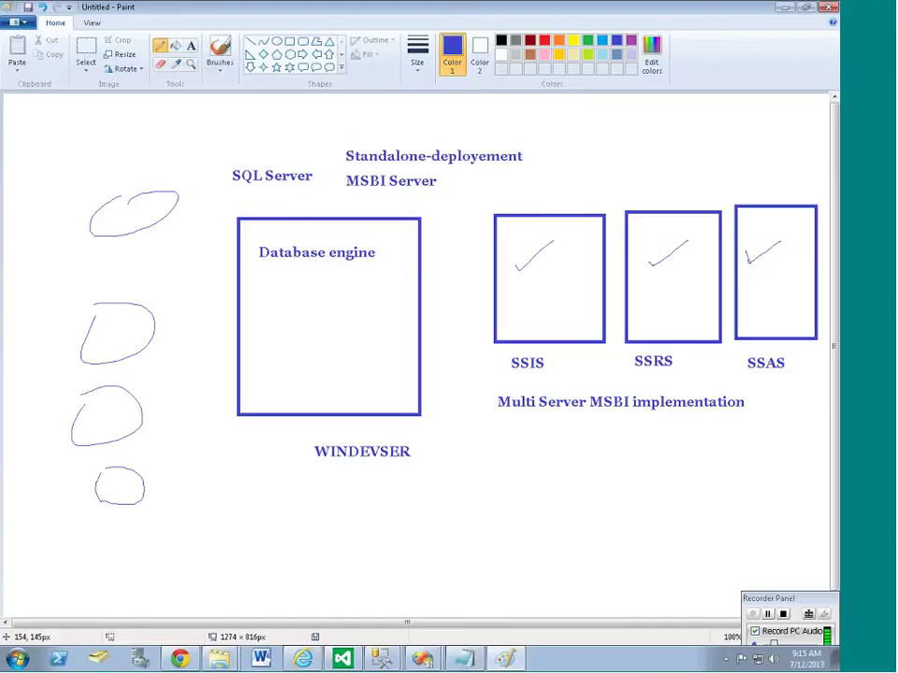
- Mark each of the four ovals and the Database engine box with freehand check strokes, and add one more stroke near the SSIS box
left_click_drag(124, 185, 187, 159)
left_click_drag(130, 305, 190, 285)
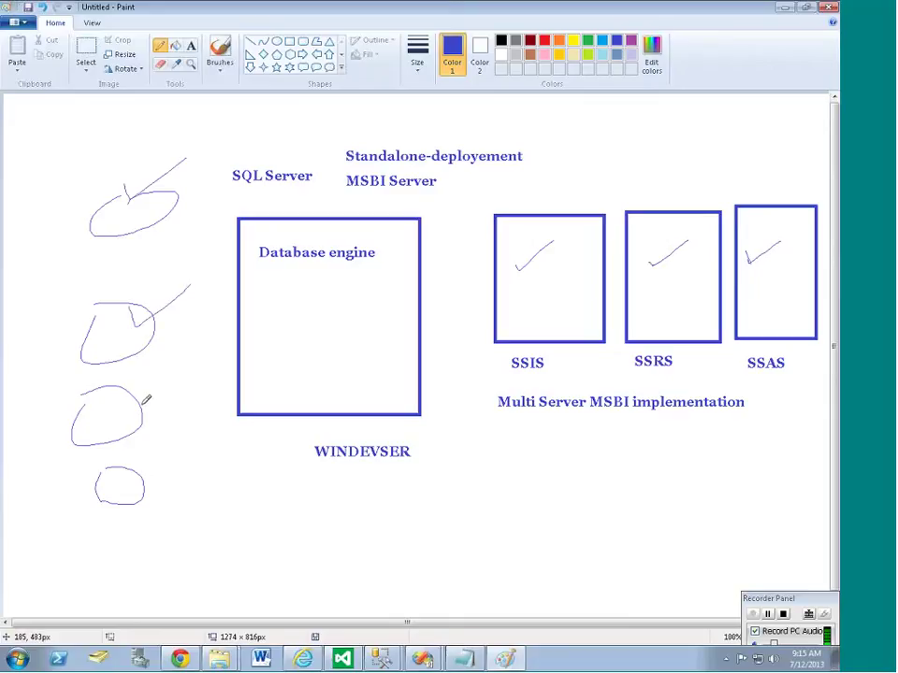
mouse_move(128, 411)
left_mouse_down()
mouse_move(166, 409)
mouse_move(203, 384)
left_mouse_up()
left_click_drag(123, 468, 211, 472)
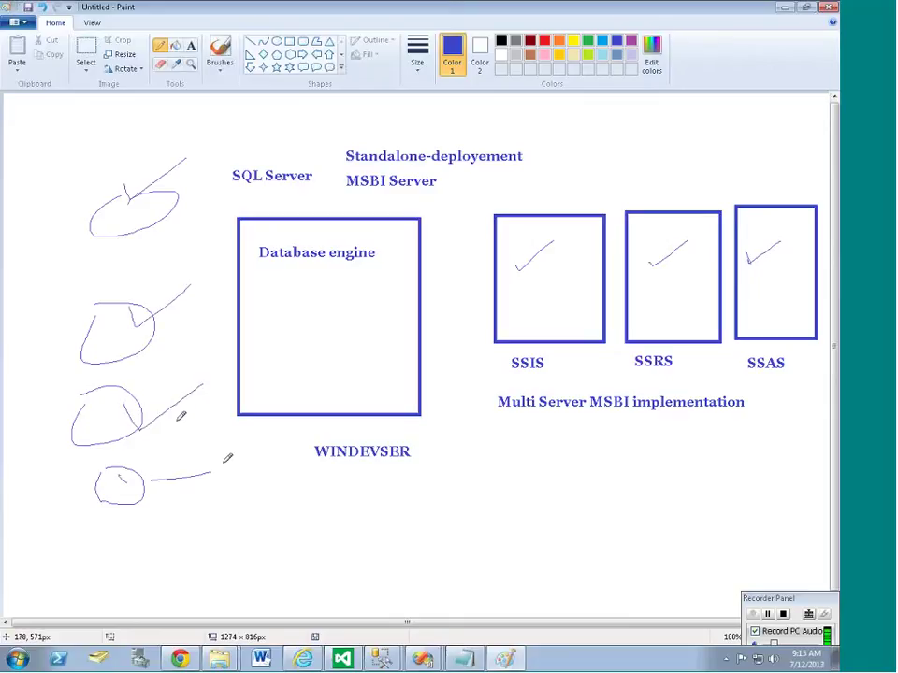
left_click_drag(354, 320, 467, 302)
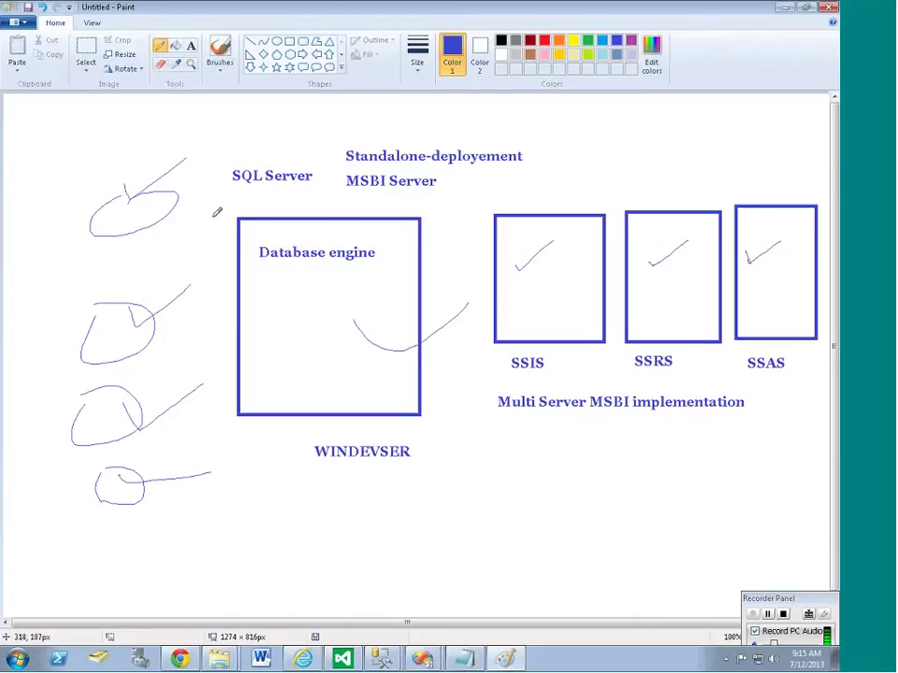
mouse_move(493, 191)
left_mouse_down()
mouse_move(468, 308)
mouse_move(827, 341)
mouse_move(823, 234)
mouse_move(488, 195)
left_mouse_up()
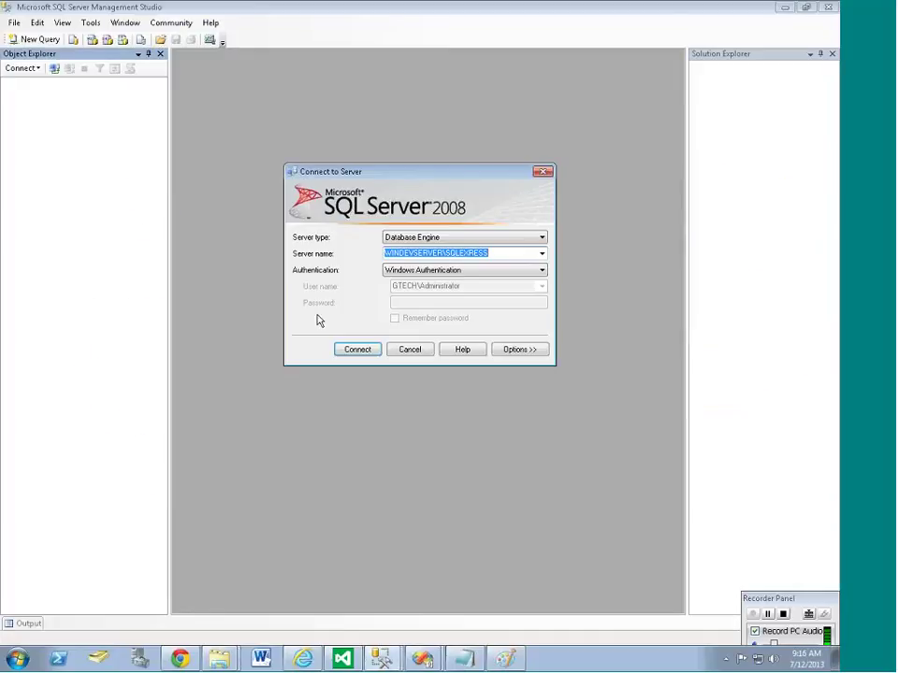
- In SQL Server Management Studio, dismiss the server connection dialog without connecting and close the program
left_click(410, 349)
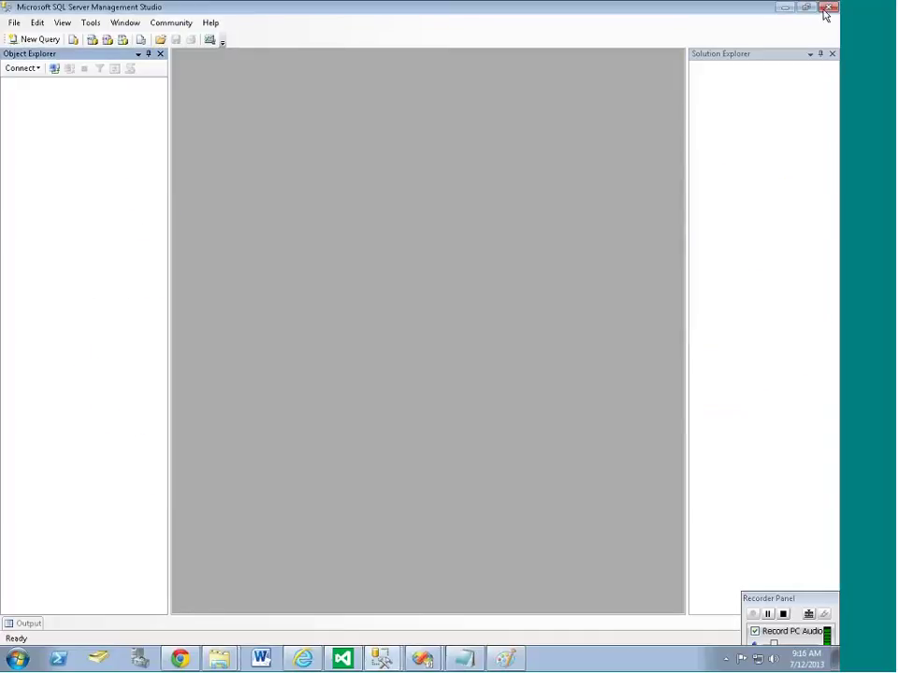
key("alt+F4")
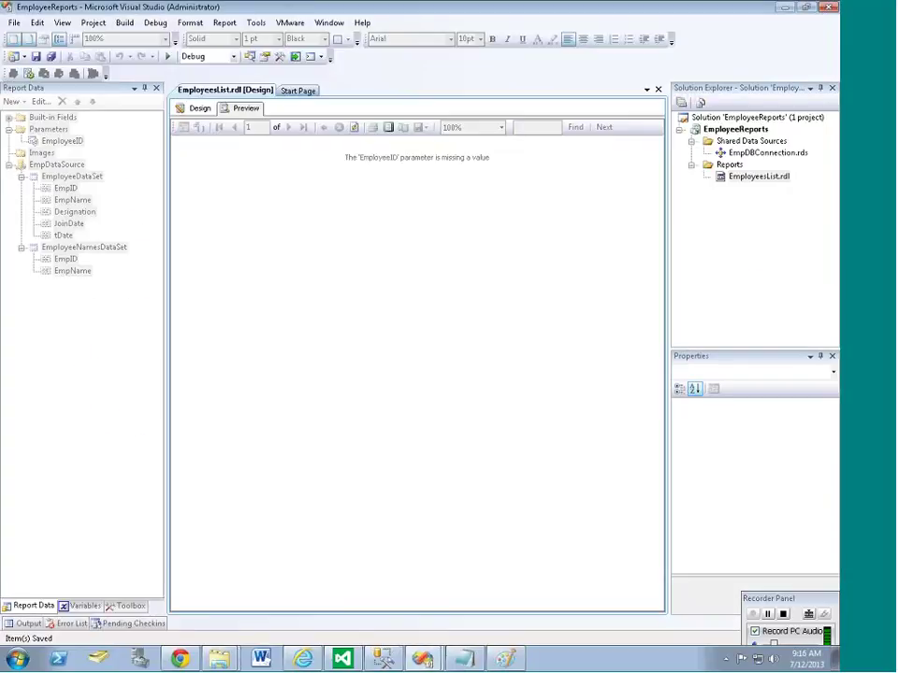
- Set the EmployeeID parameter's visibility to Visible in its properties and save the EmployeesList report
left_click(199, 108)
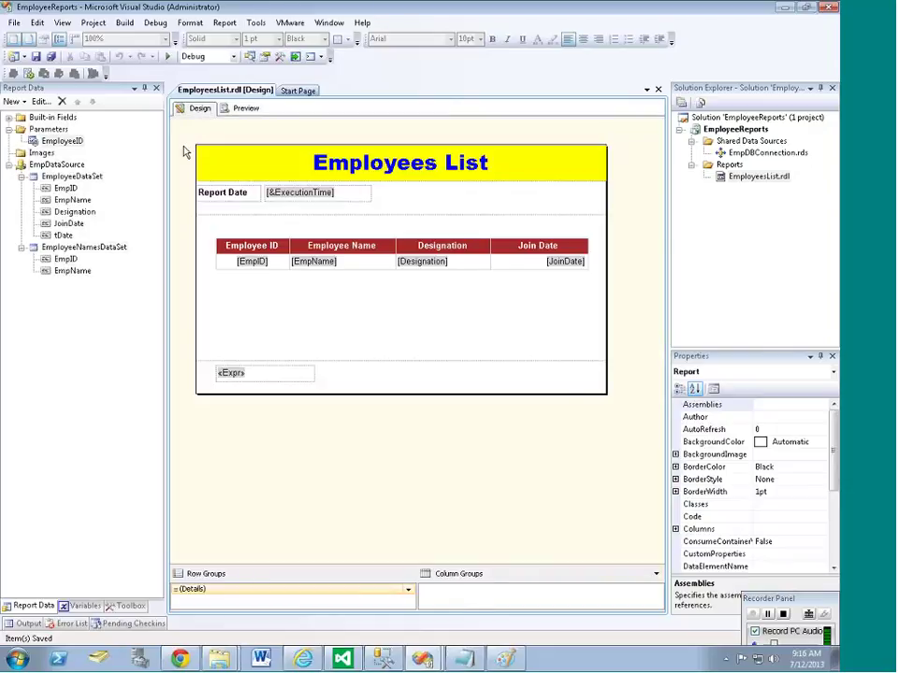
left_click(246, 108)
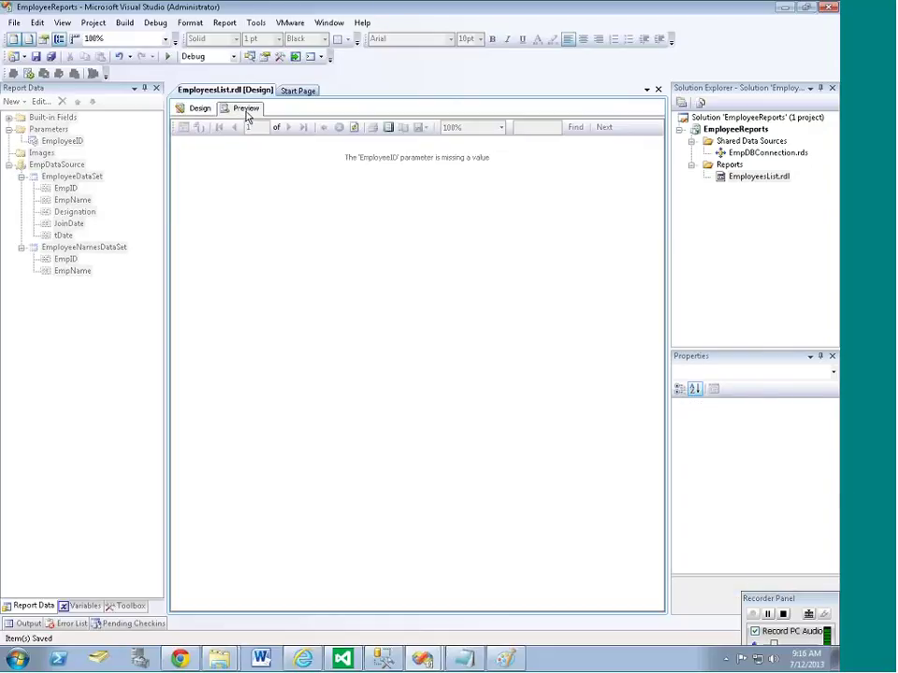
left_click(198, 109)
right_click(78, 141)
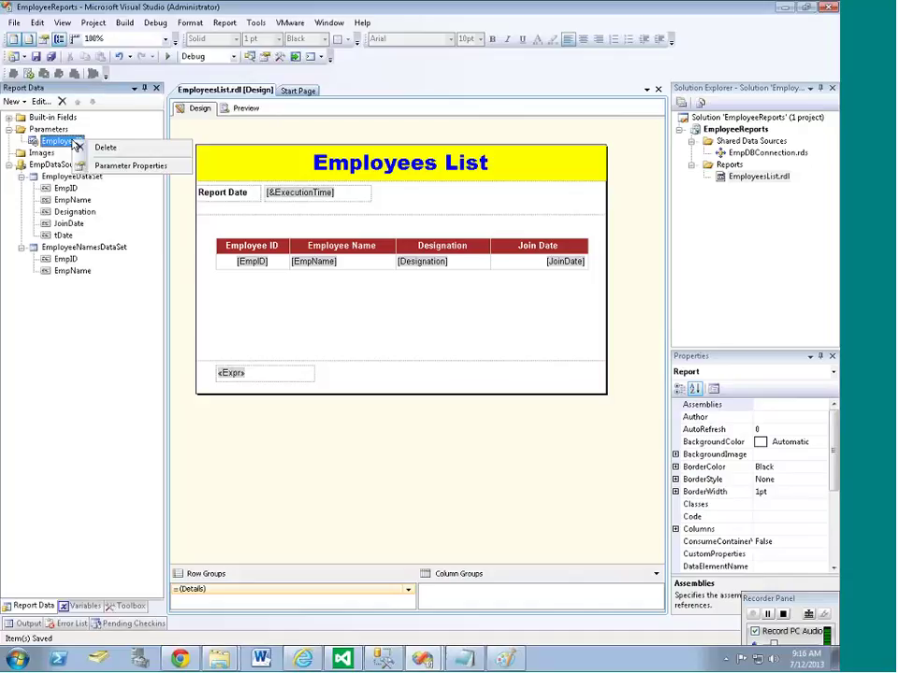
left_click(116, 165)
left_click(340, 388)
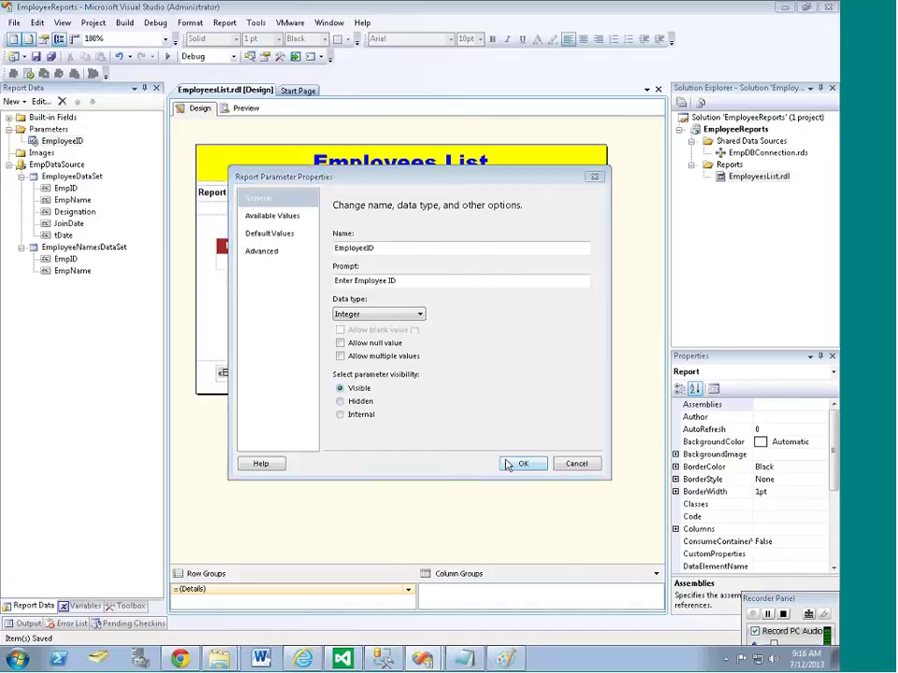
left_click(514, 463)
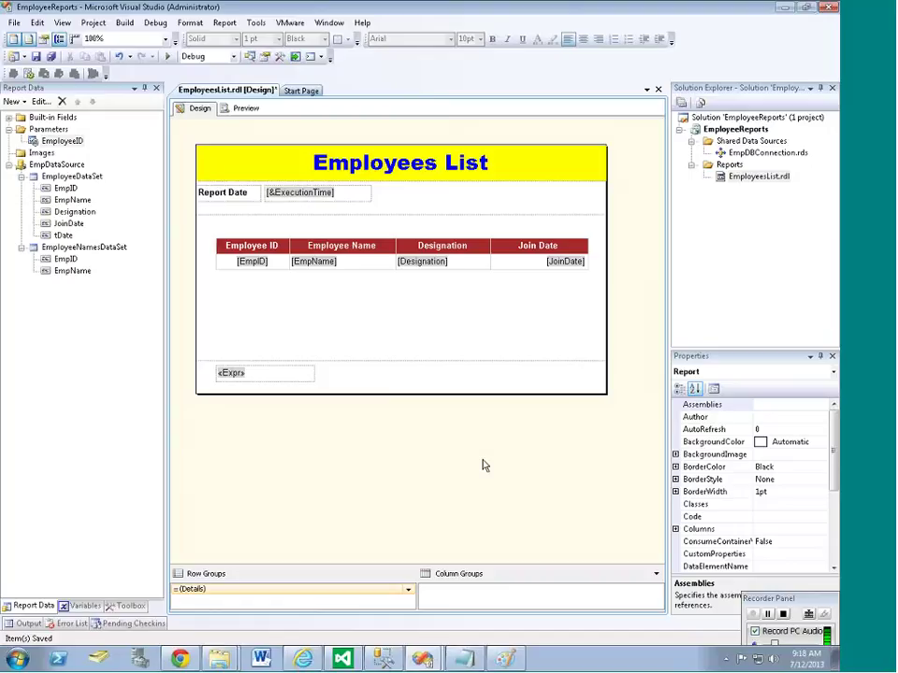
left_click(58, 141)
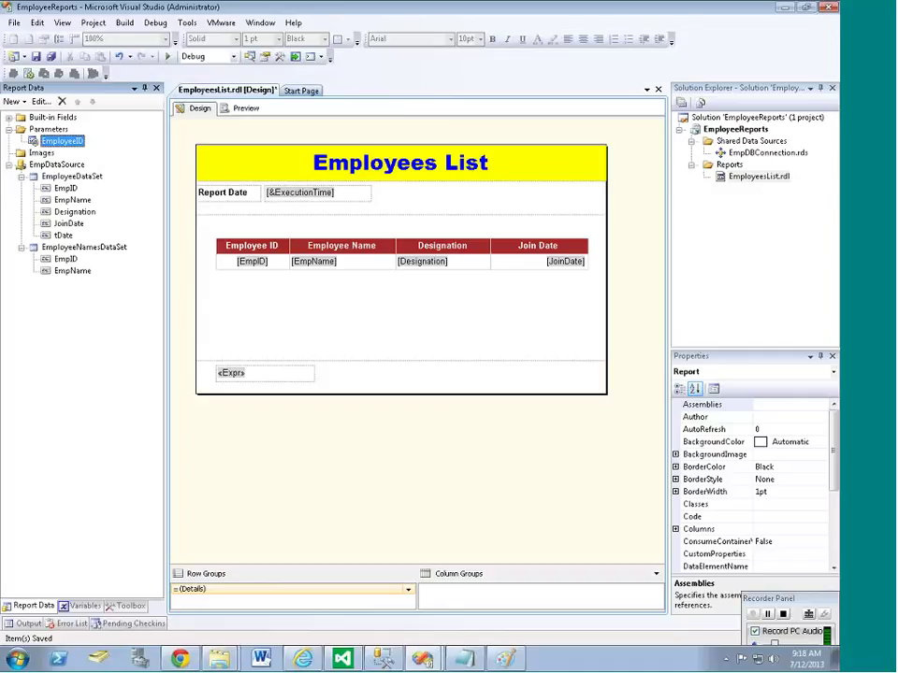
key("ctrl+s")
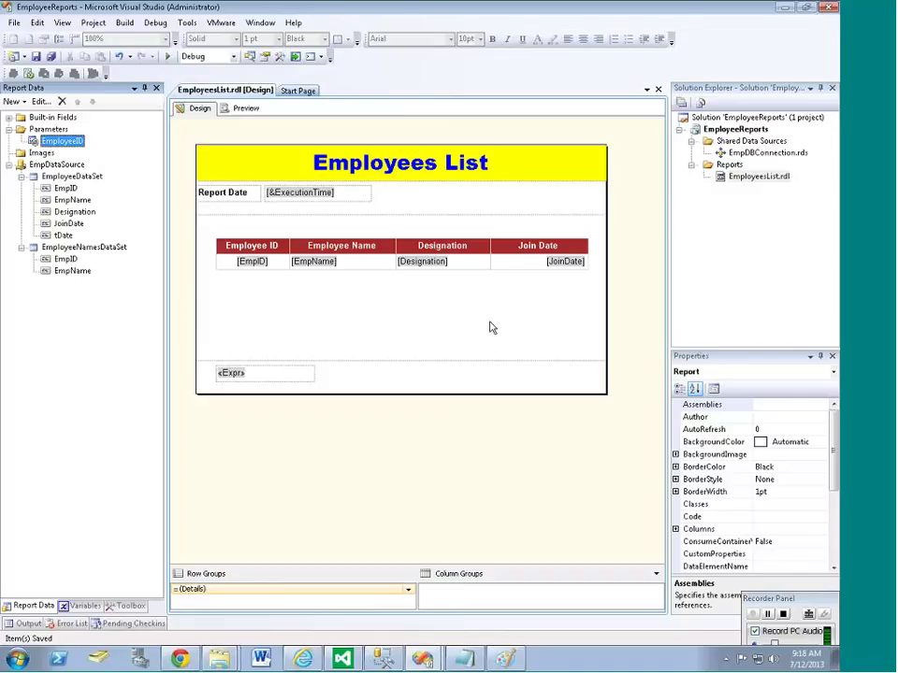
- Preview the EmployeesList report and run it for a single employee chosen from the Enter Employee ID list
left_click(311, 327)
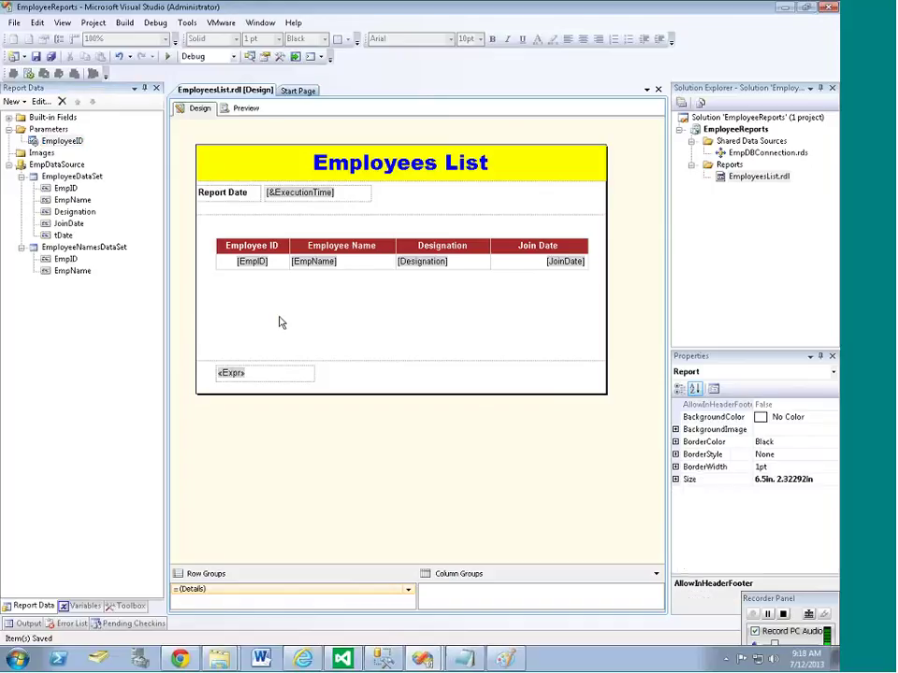
left_click(246, 109)
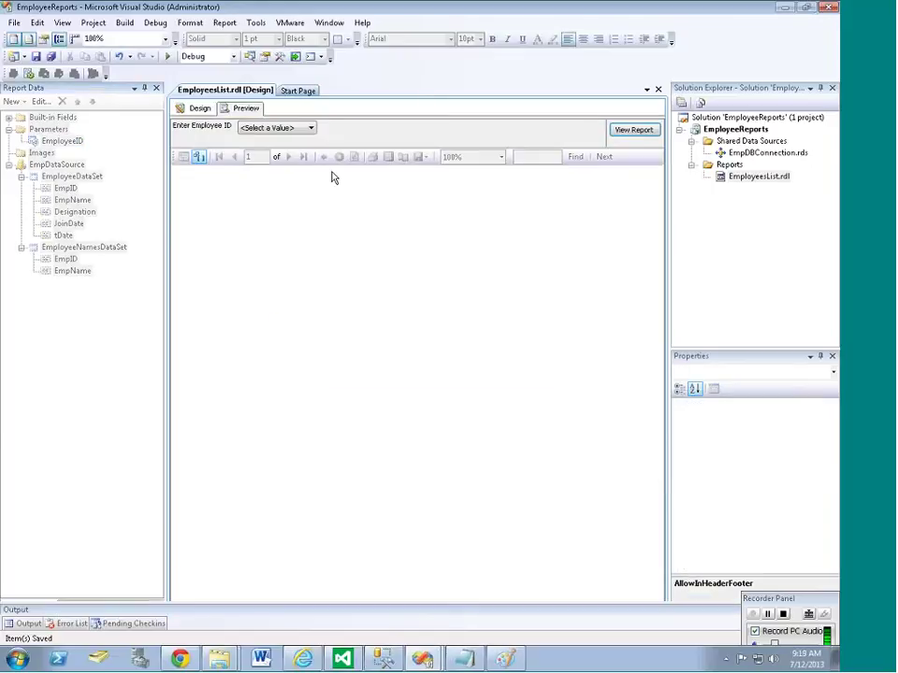
left_click(310, 128)
left_click(271, 147)
left_click(635, 130)
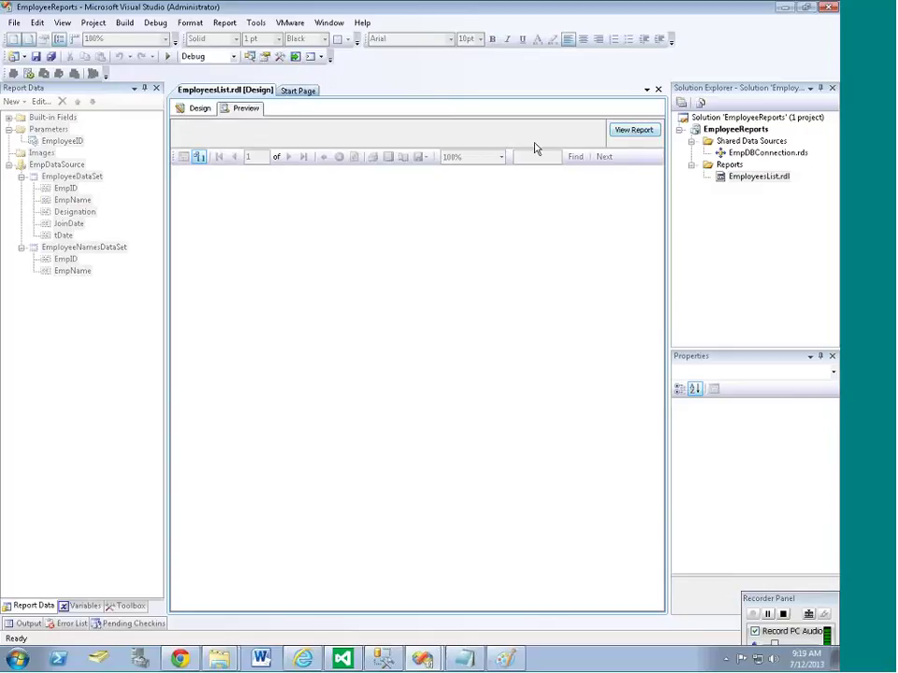
- Allow multiple values for the EmployeeID parameter in the report design
left_click(201, 108)
left_click(60, 140)
right_click(64, 142)
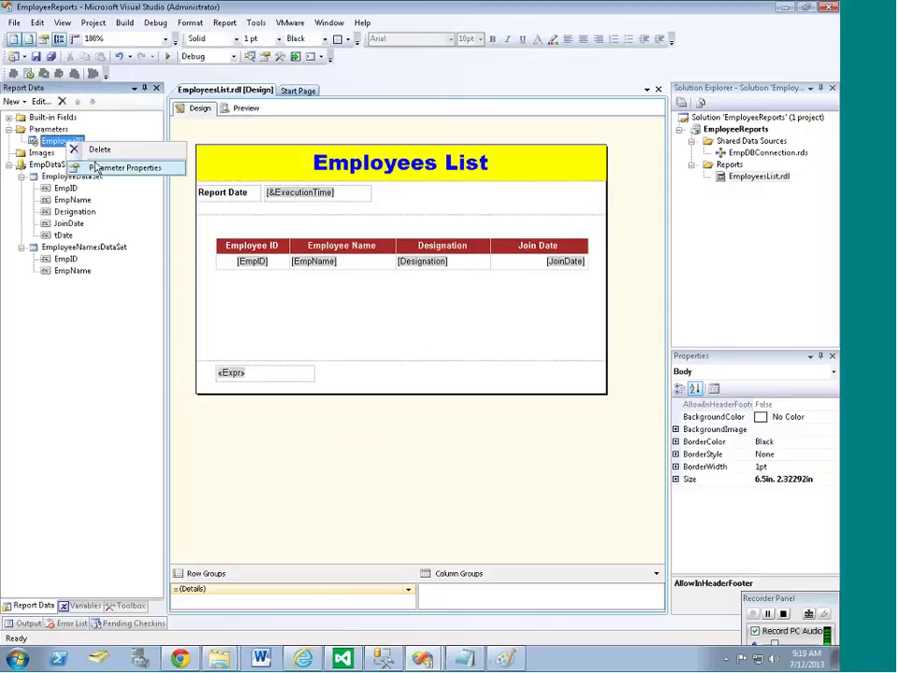
left_click(94, 169)
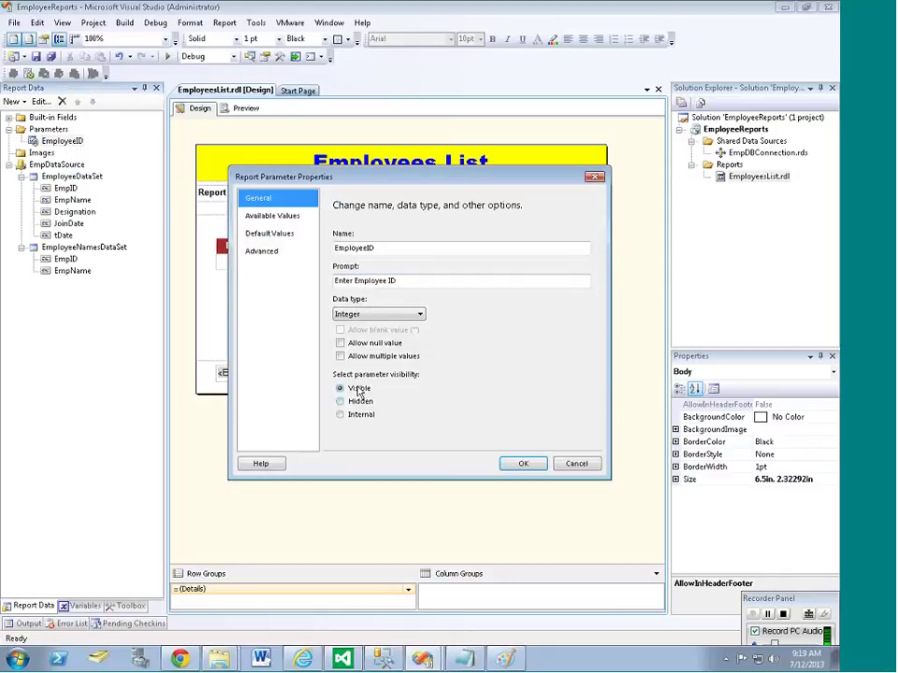
left_click(367, 357)
left_click(523, 463)
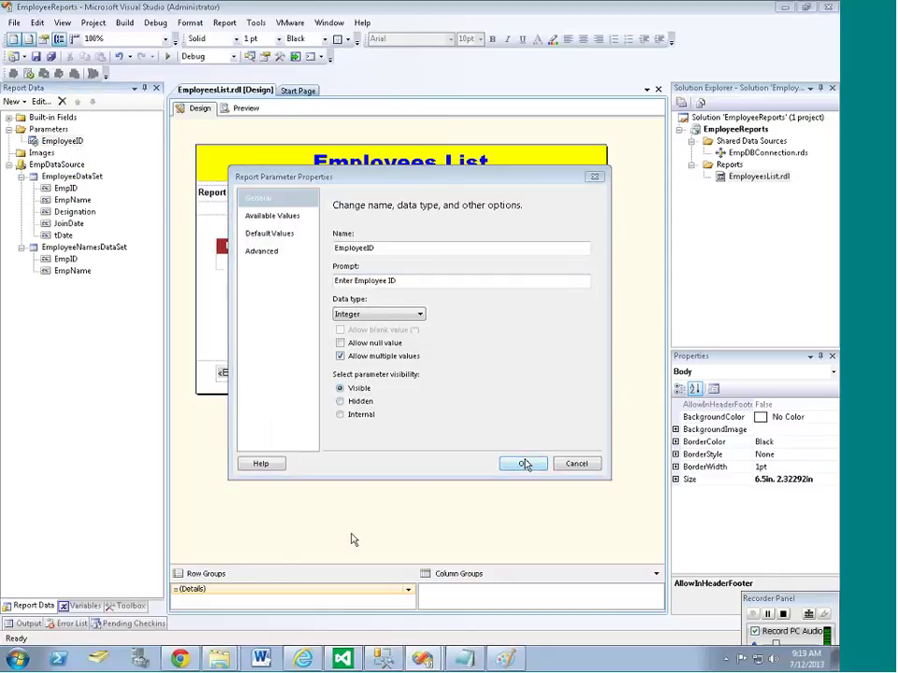
- Preview the report and run it for the first and last employees in the Enter Employee ID list
left_click(245, 108)
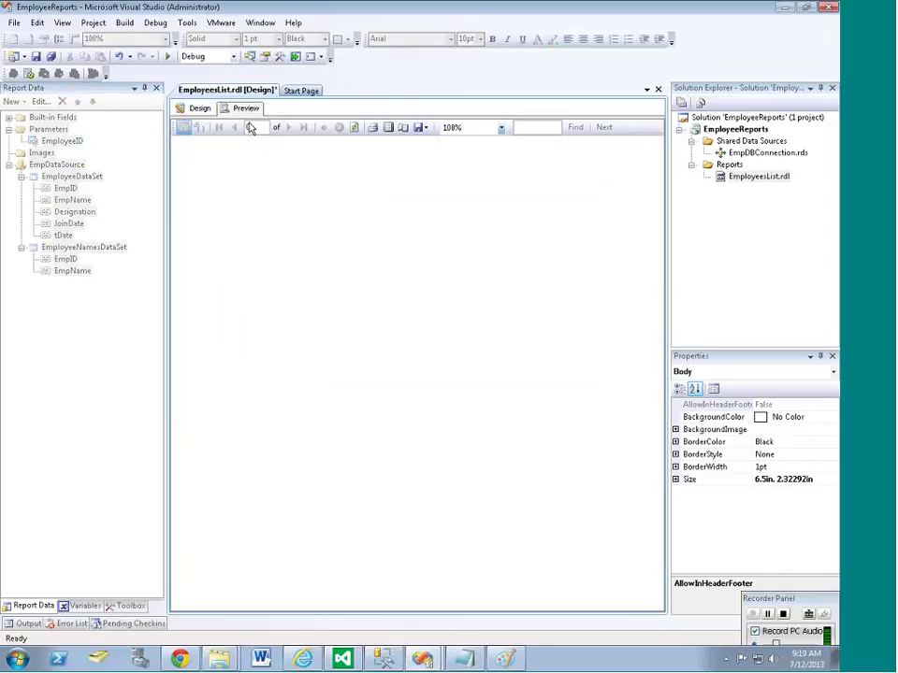
left_click(309, 129)
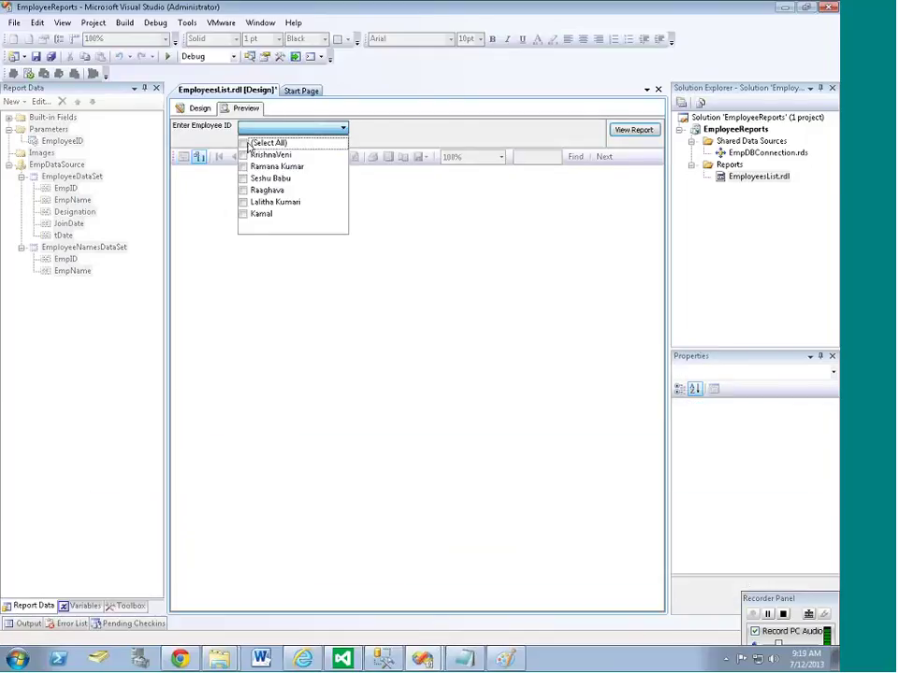
left_click(243, 154)
left_click(239, 208)
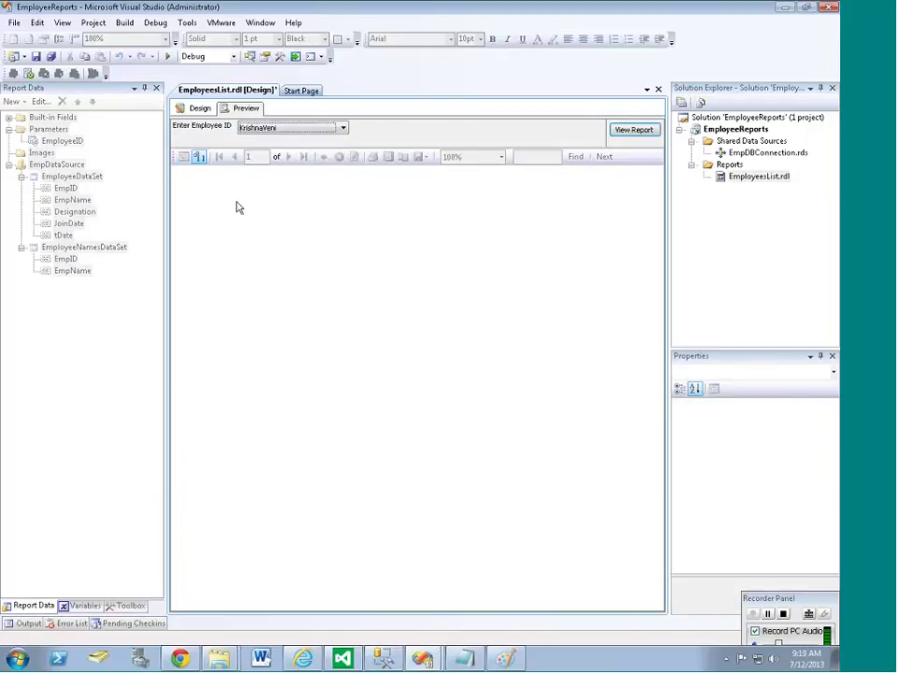
left_click(271, 128)
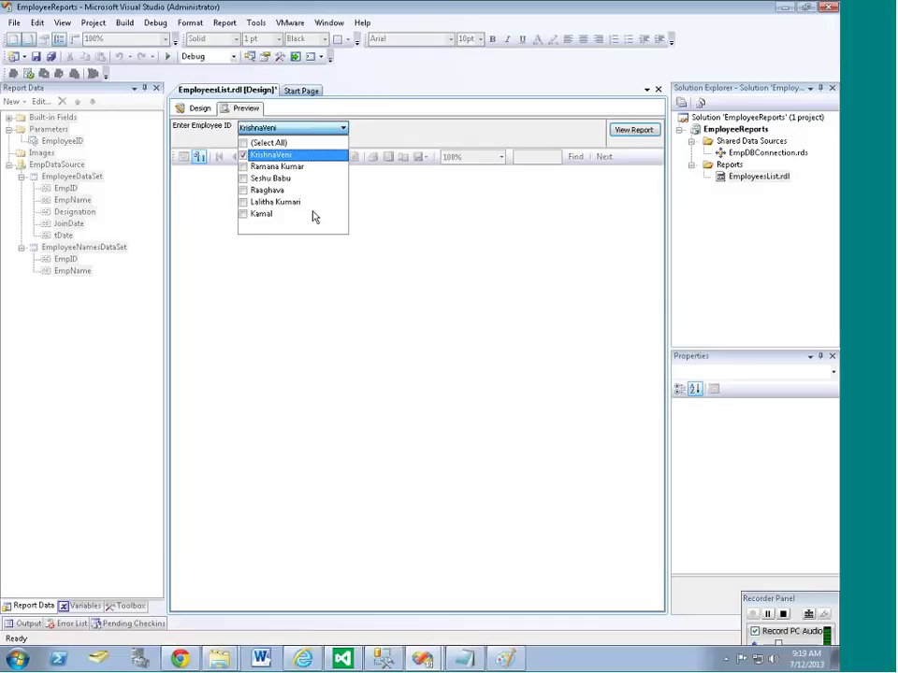
left_click(252, 214)
left_click(632, 132)
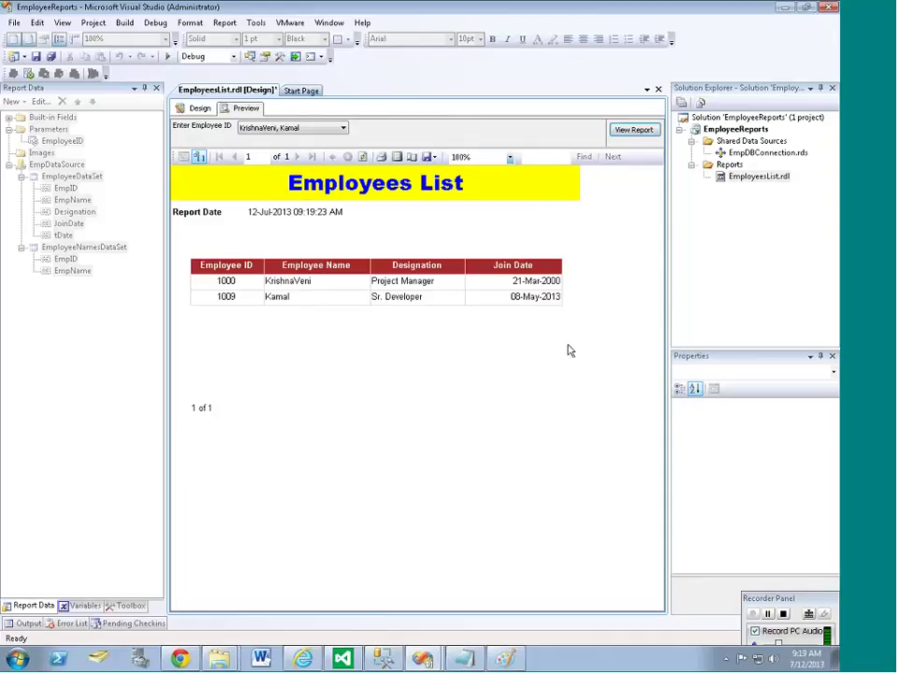
- Return to the report design, save EmployeesList.rdl and switch to the SalesReports project window in Visual Studio
left_click(204, 109)
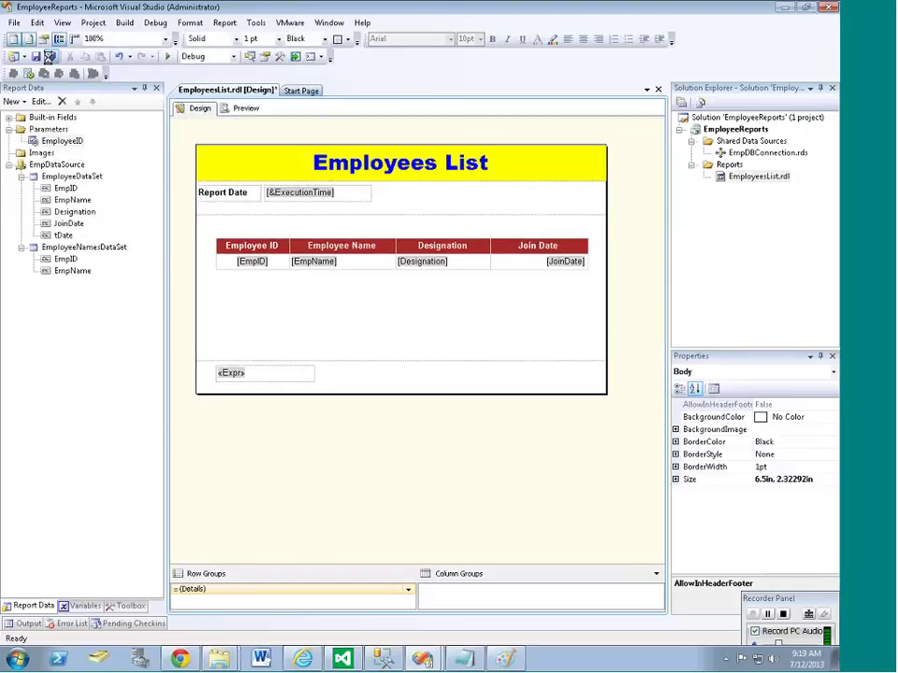
left_click(37, 57)
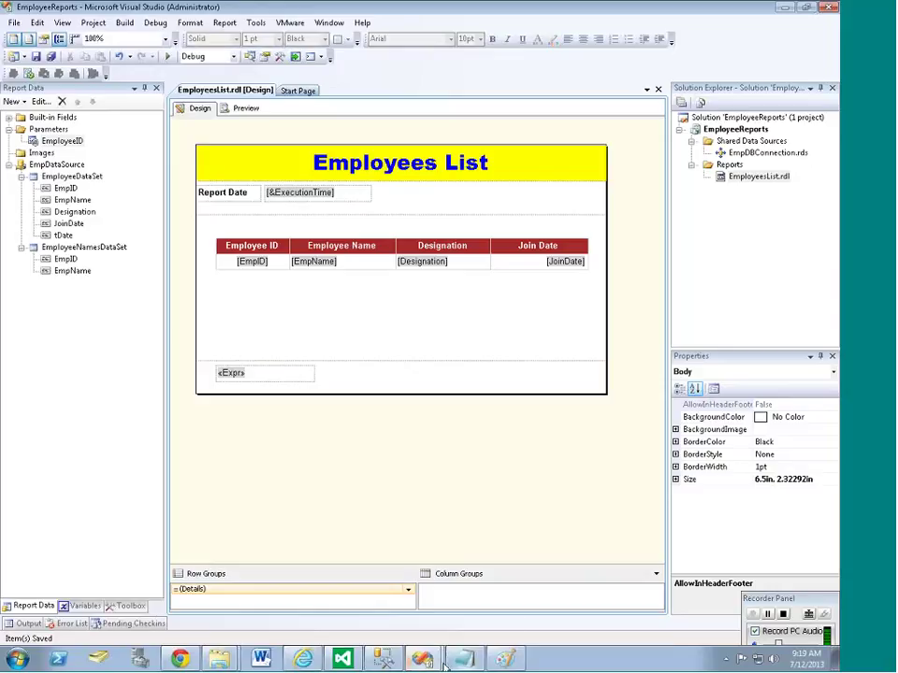
mouse_move(425, 659)
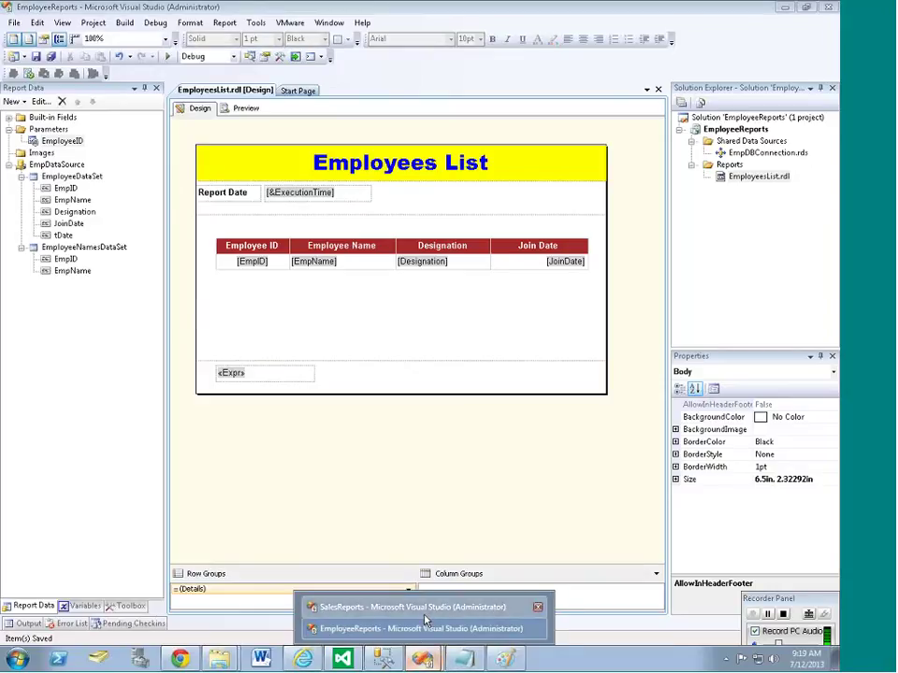
left_click(425, 602)
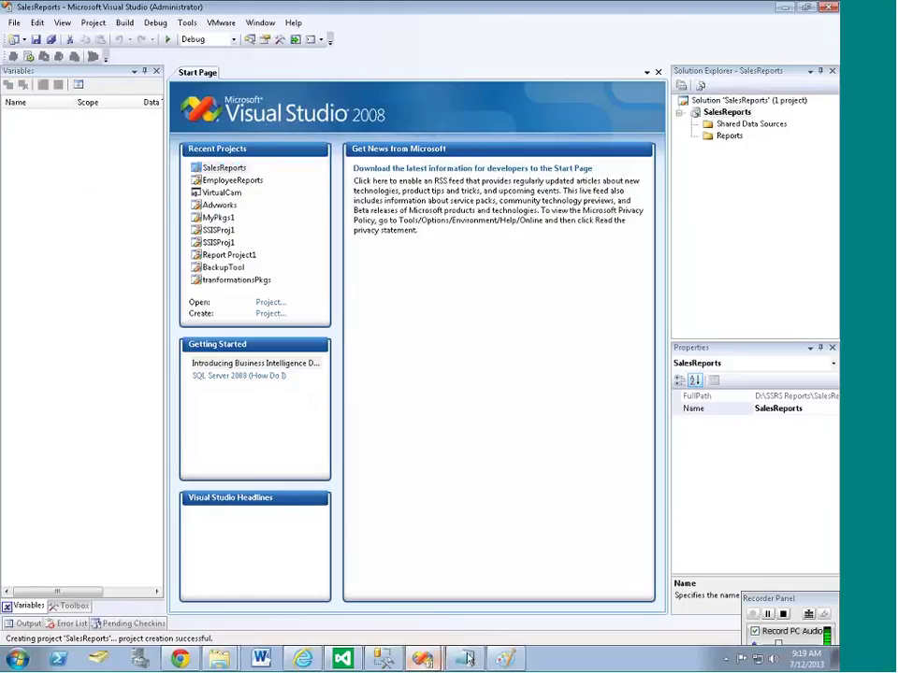
- Switch to SQL Server Management Studio and run only the "select * from tbl_Sales" query
left_click(383, 659)
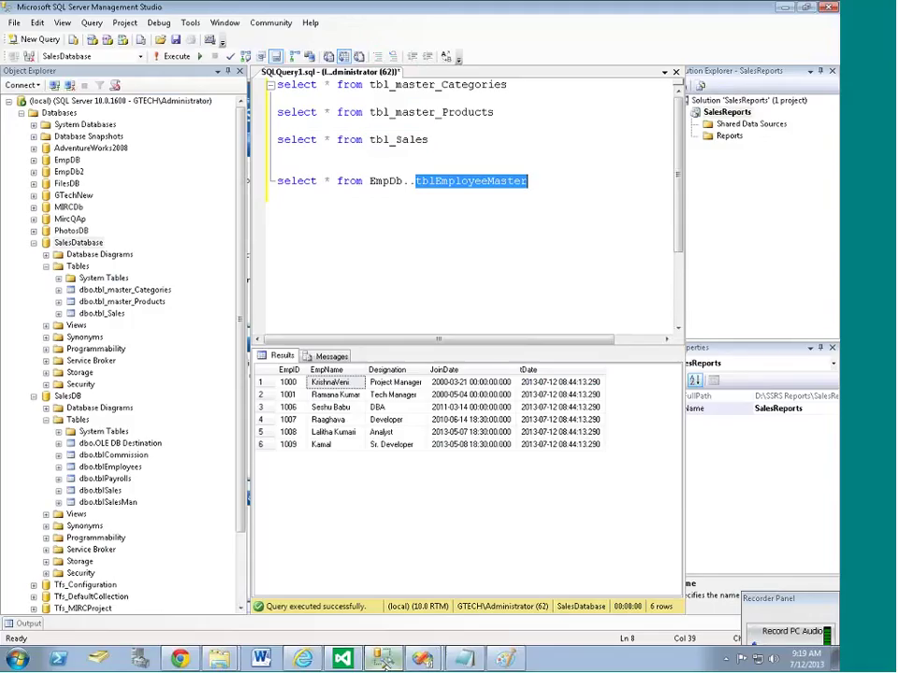
left_click(643, 178)
key("Up")
key("Up")
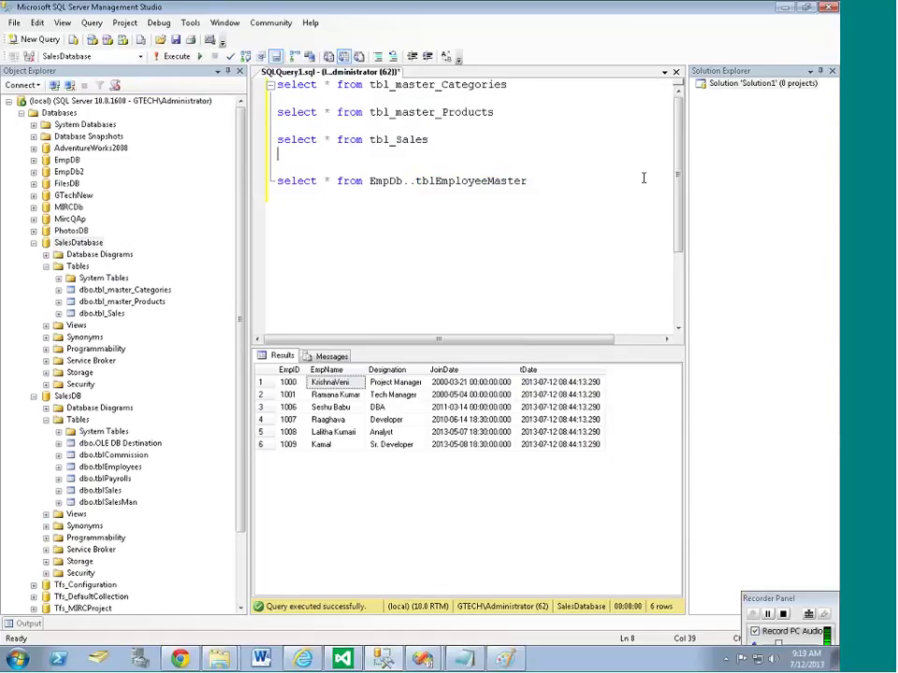
key("shift+Up")
key("F5")
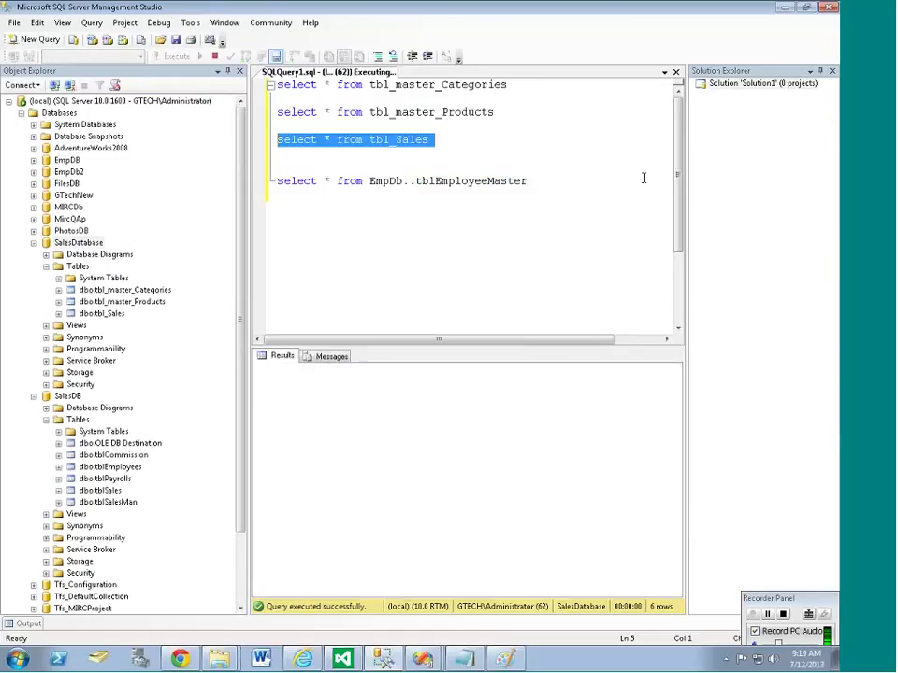
- Examine the Discount, LineTotal, tDate, UnitPrice and ProductID values in the tbl_Sales query results
left_click(443, 469)
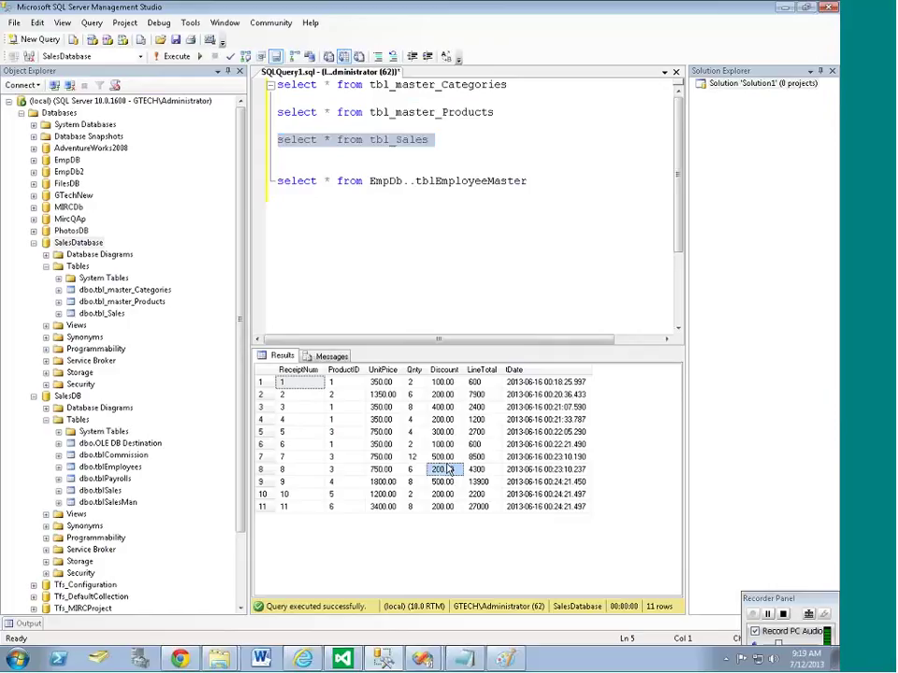
left_click(478, 482)
left_click(545, 506)
left_click(545, 407)
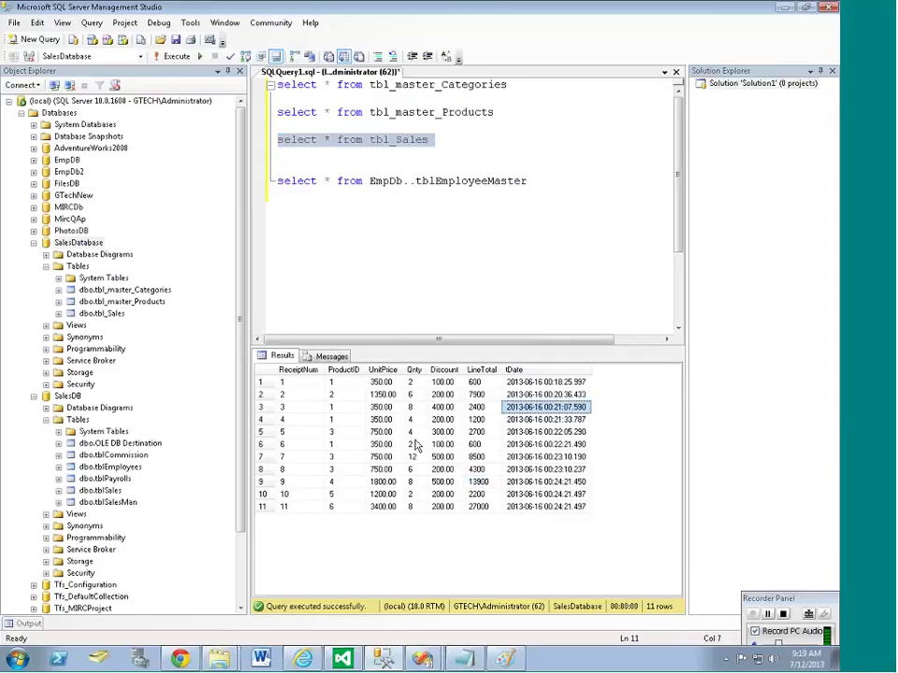
left_click(382, 494)
left_click(341, 384, "ctrl")
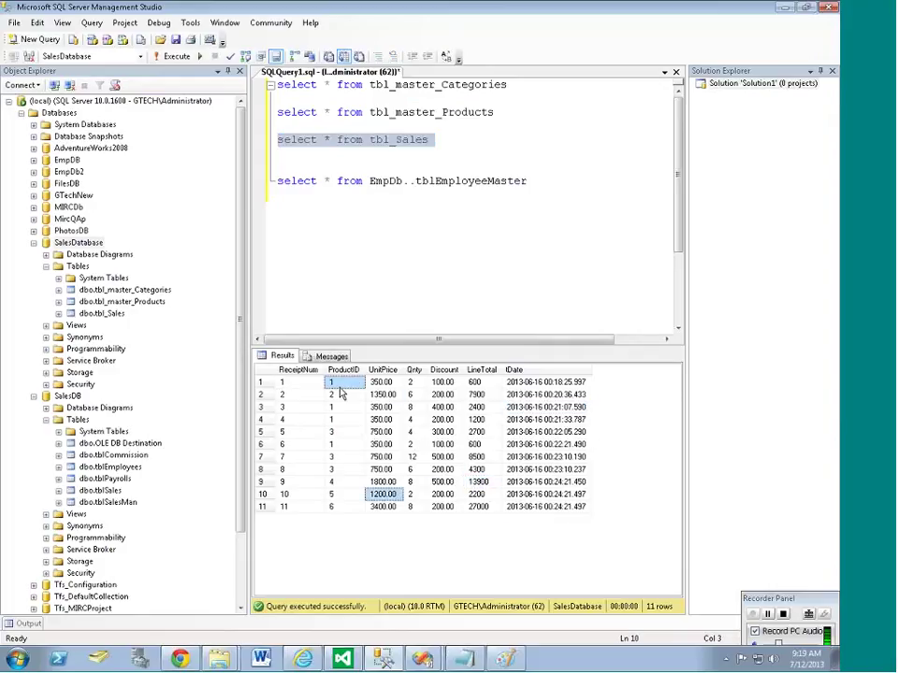
left_click(341, 389)
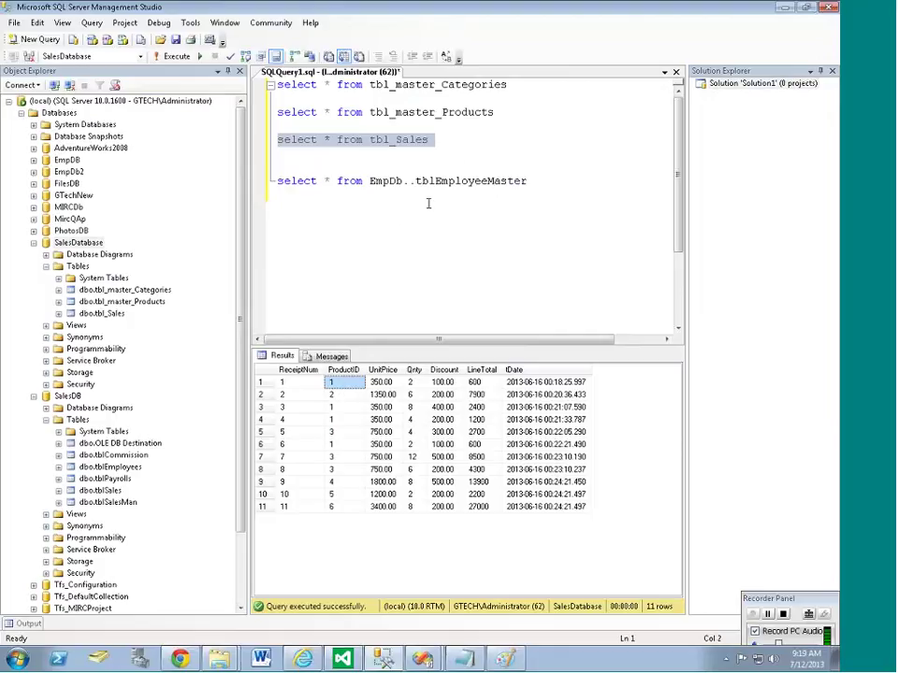
- Delete the "select * from EmpDb..tblEmployeeMaster" query and the surplus blank lines from the script
left_click(458, 169)
key("shift+Down")
key("shift+End")
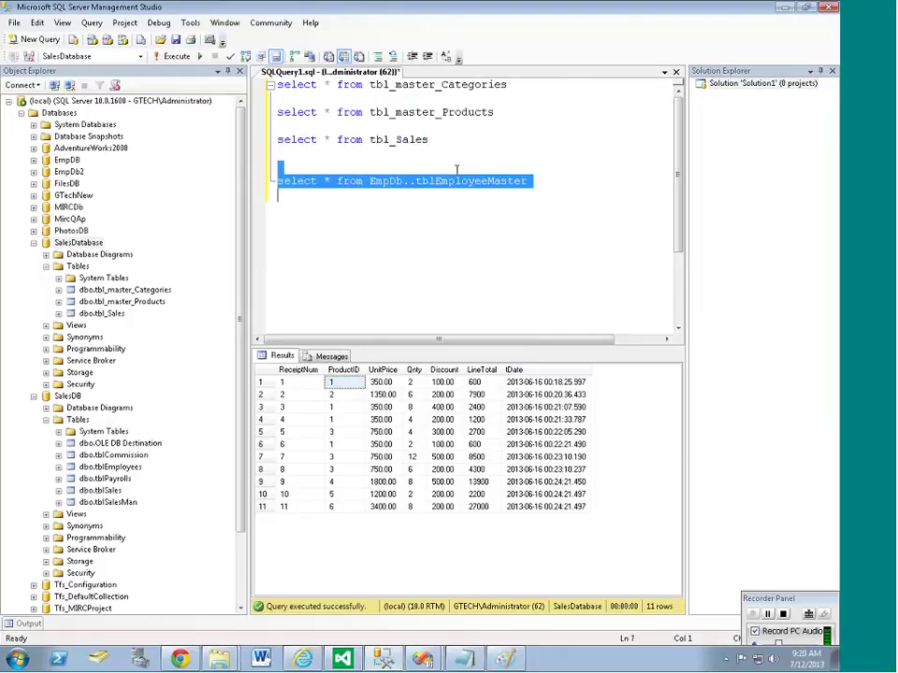
key("Down")
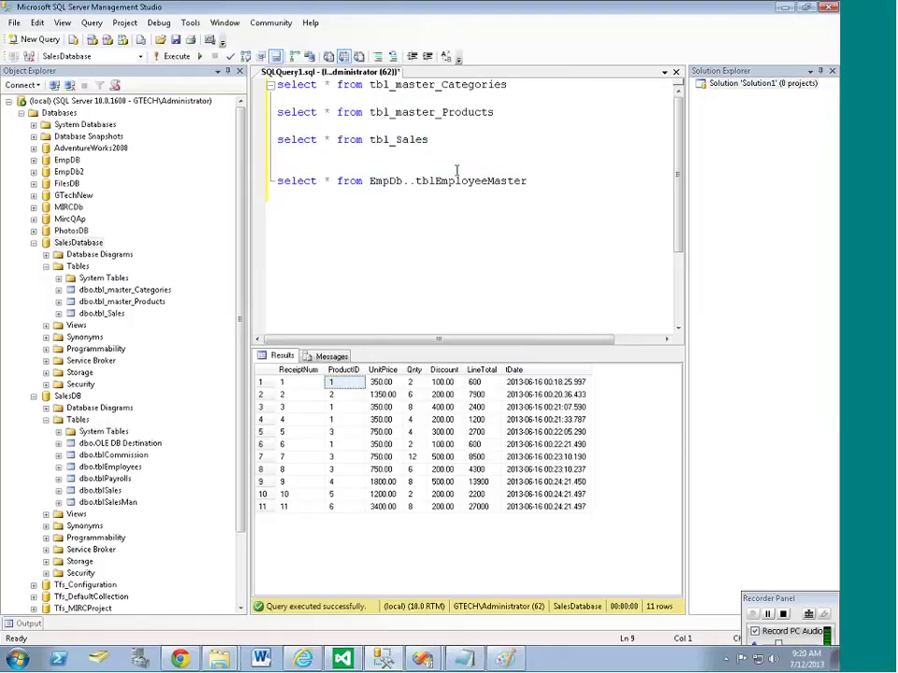
key("shift+Up")
key("Delete")
key("BackSpace")
key("BackSpace")
- Run the tbl_Sales query again and examine the receipt numbers and product IDs in the first rows
key("shift+Up")
key("Down")
key("shift+Up")
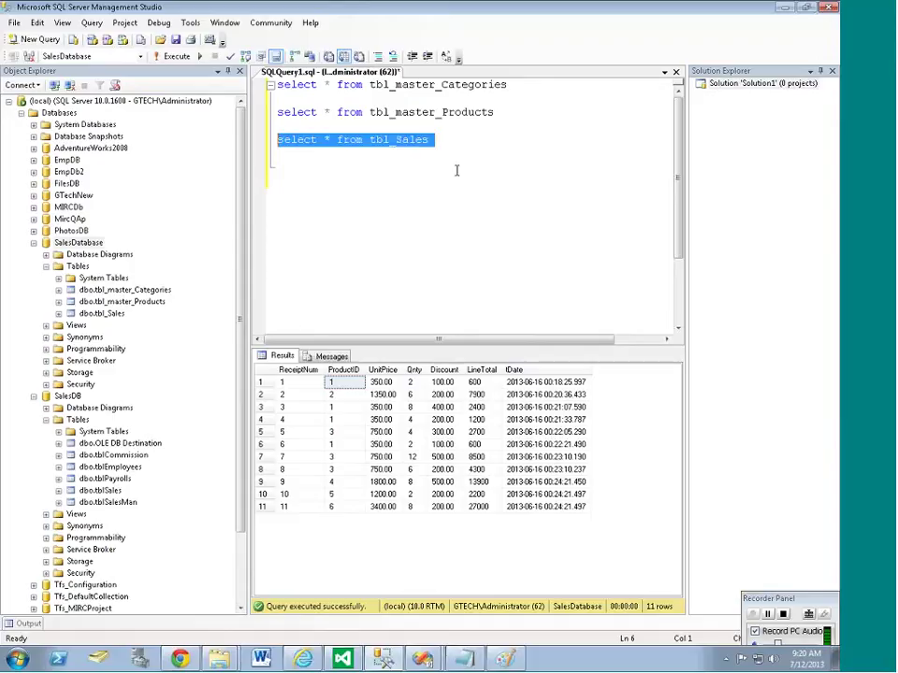
key("Down")
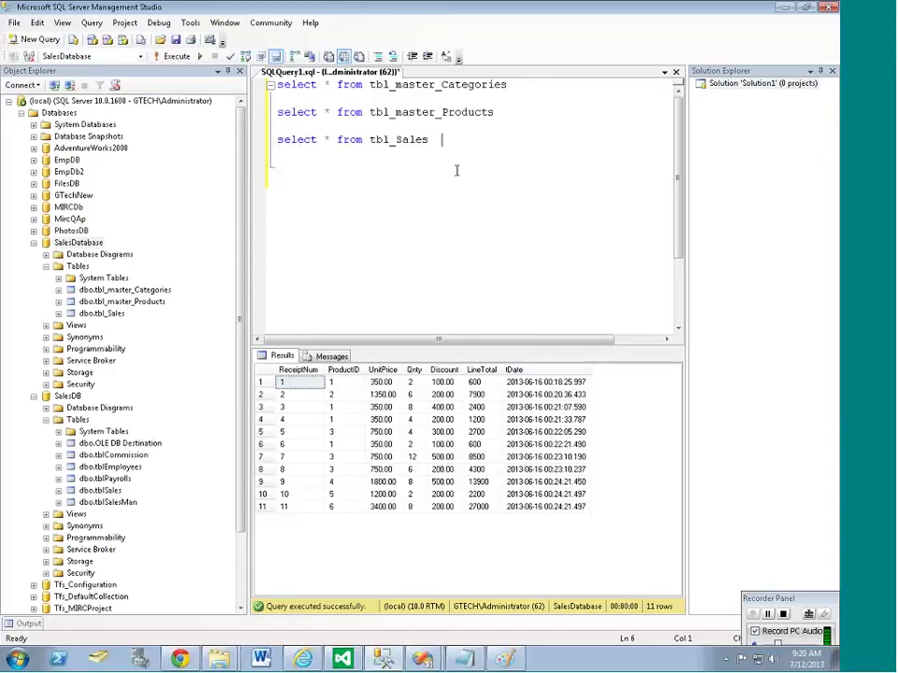
left_click(312, 394)
left_click(342, 384)
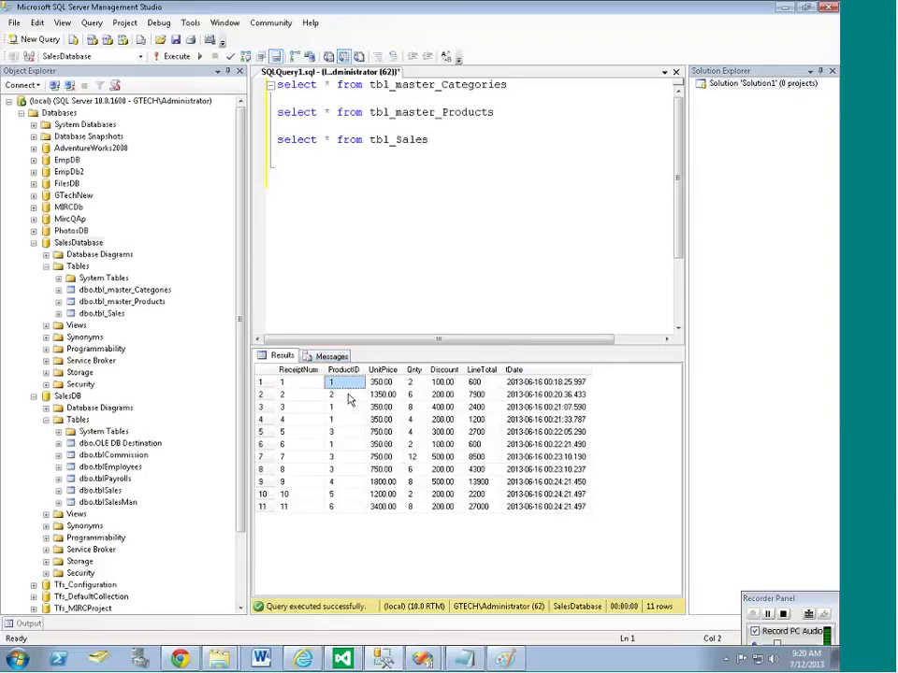
left_click(344, 395)
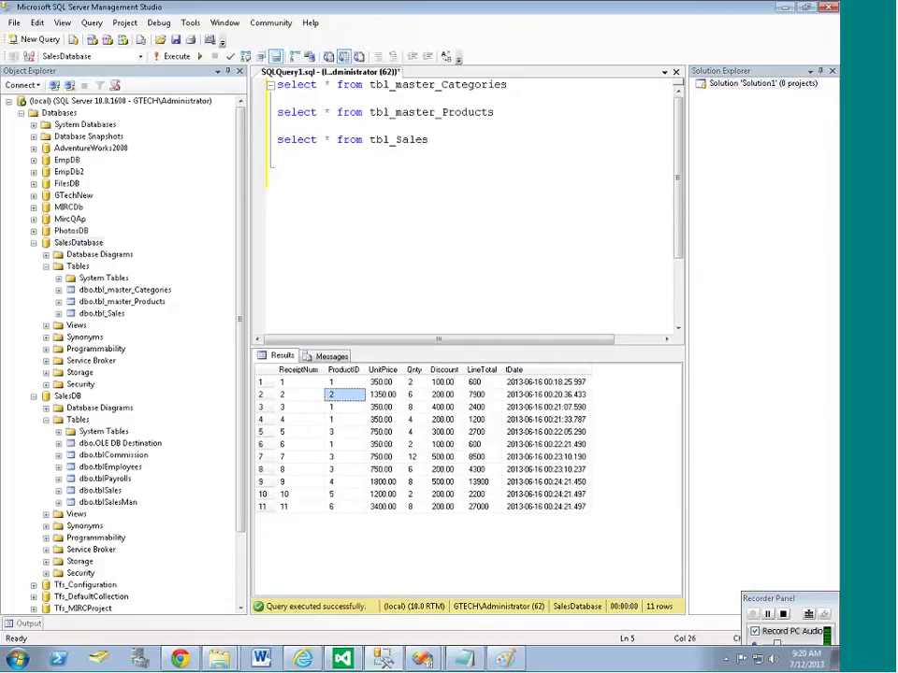
- Add "order by ProductID" to the tbl_Sales query and run only that query
left_click(497, 147)
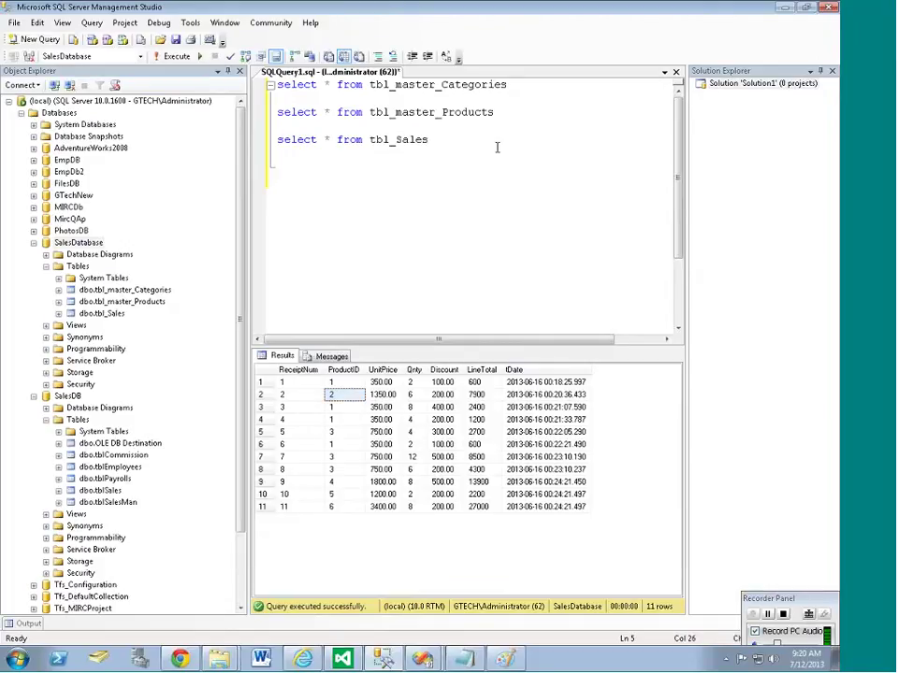
type("order by produc")
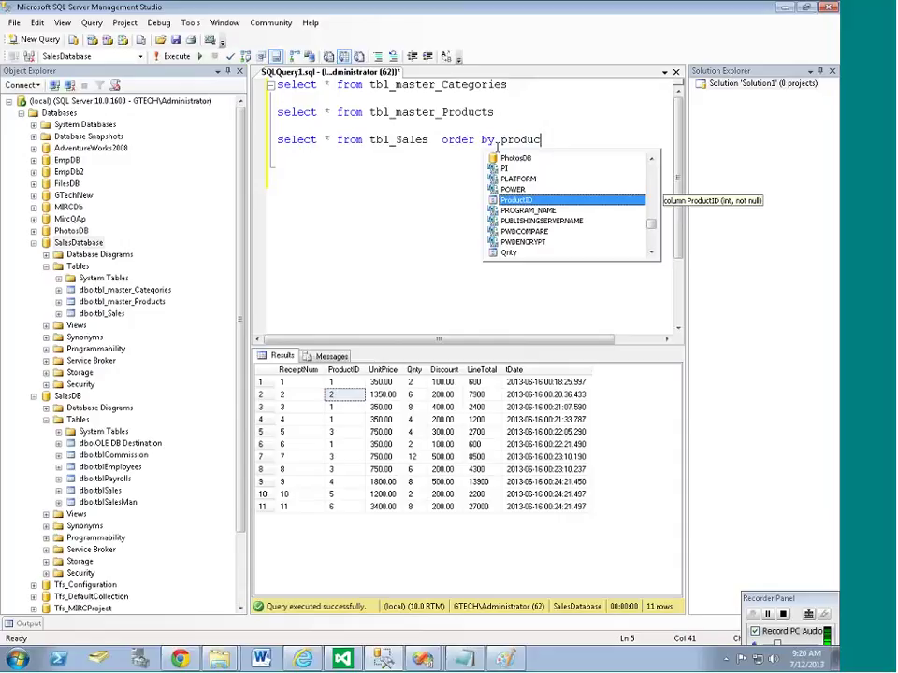
key("Tab")
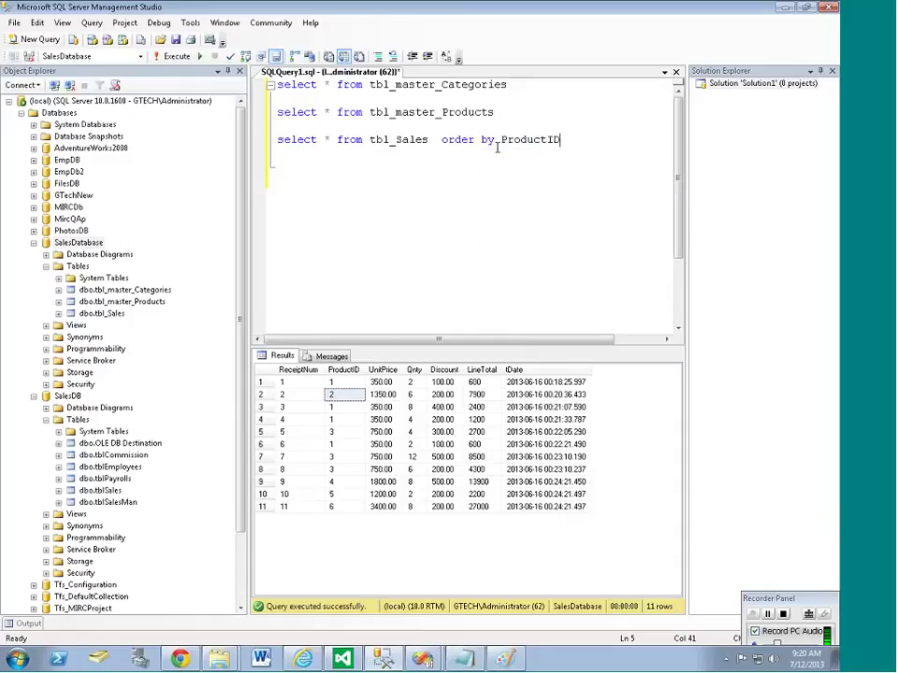
triple_click(497, 148)
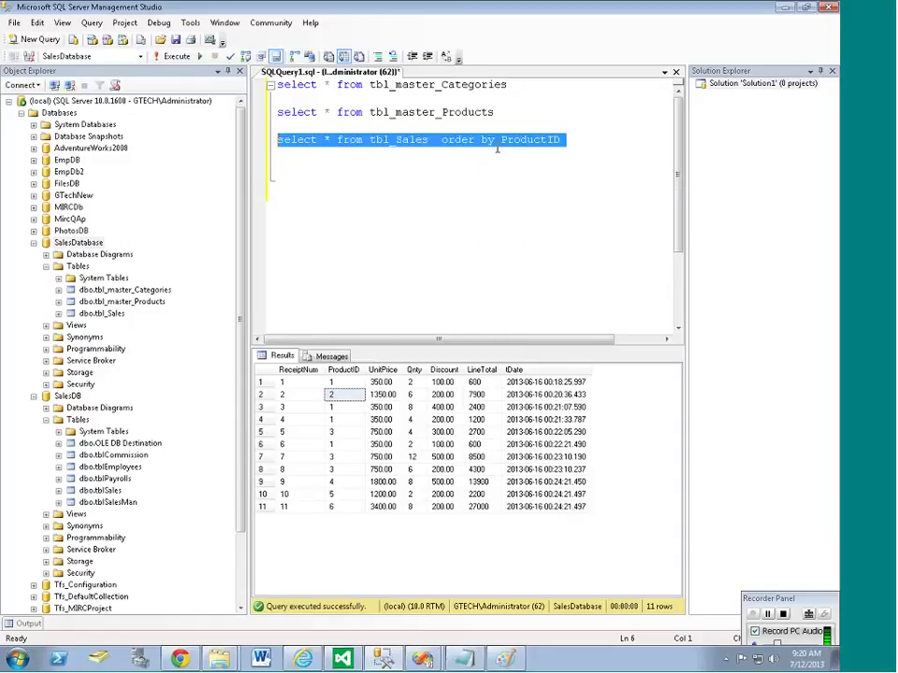
key("F5")
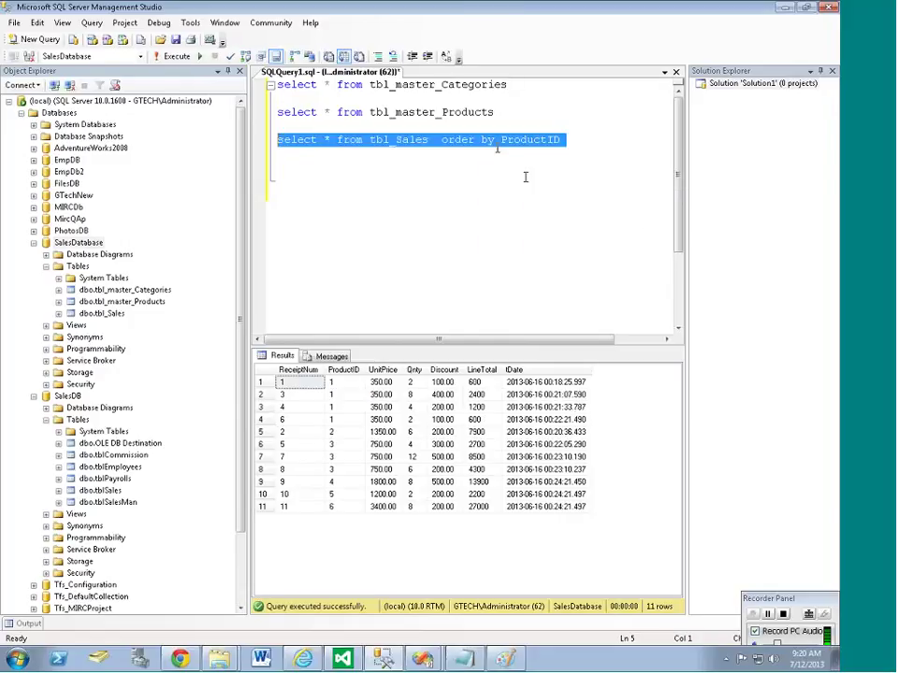
- Examine the ProductID values in the first rows of the sorted tbl_Sales results
key("Left")
left_click(340, 381)
left_click(341, 395)
left_click(342, 420)
left_click(344, 421)
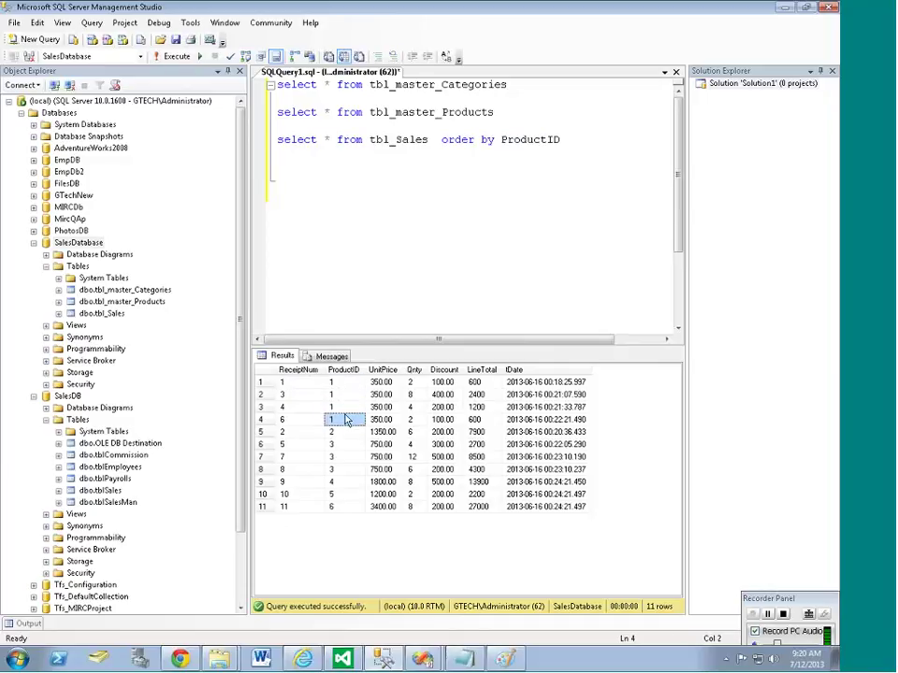
left_click(341, 382)
left_click(408, 201)
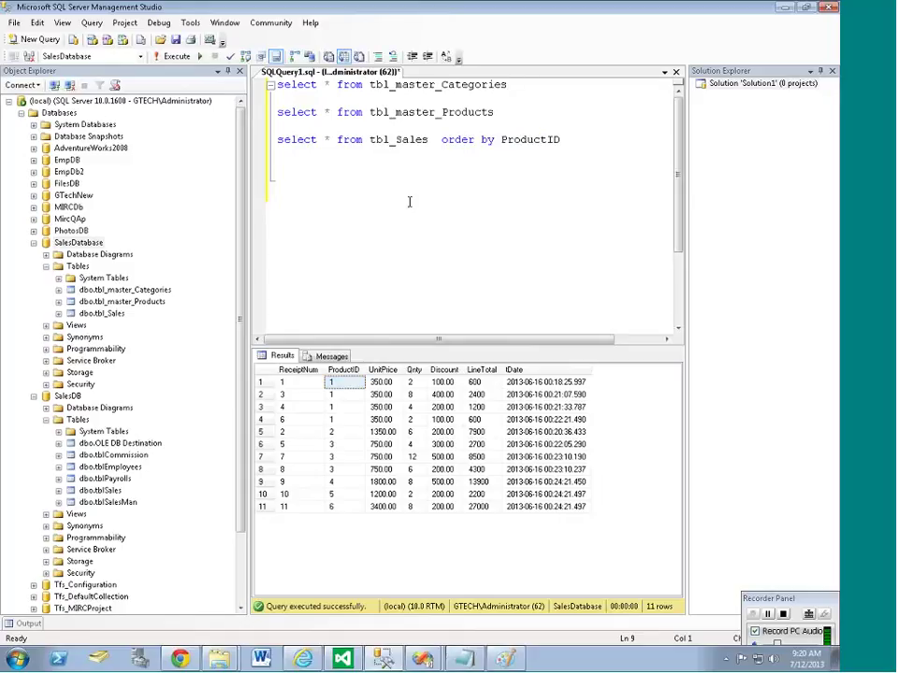
mouse_move(418, 663)
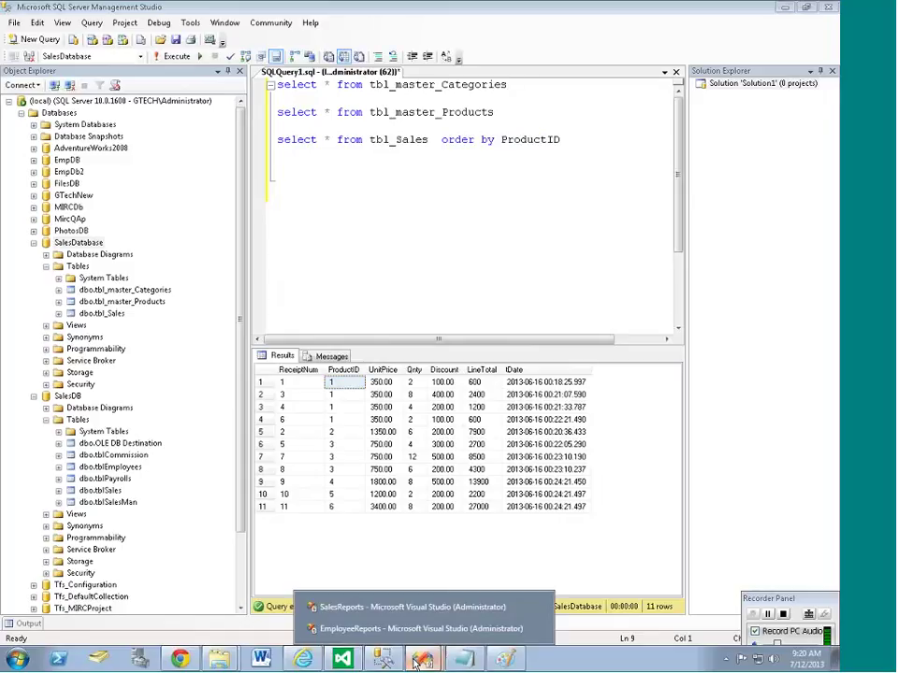
left_click(412, 628)
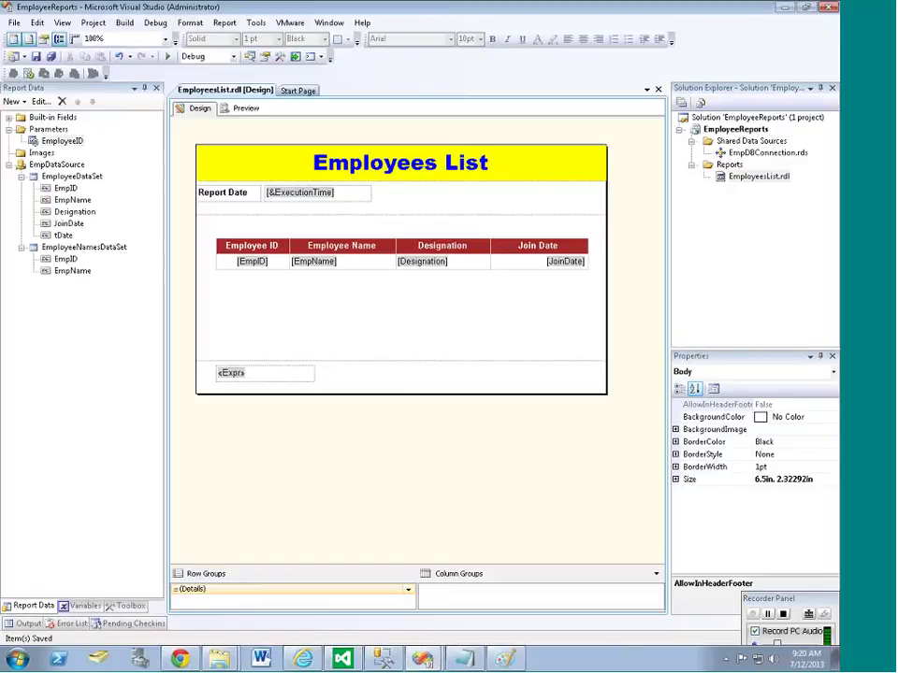
key("alt+Tab")
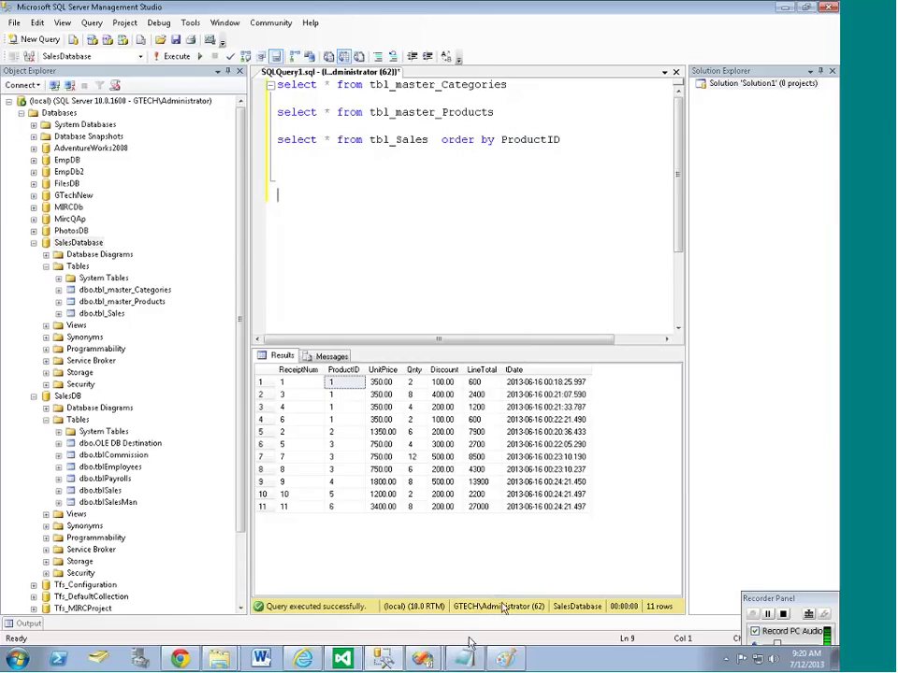
- Switch to the SalesReports project in Visual Studio and save it
mouse_move(421, 662)
left_click(412, 598)
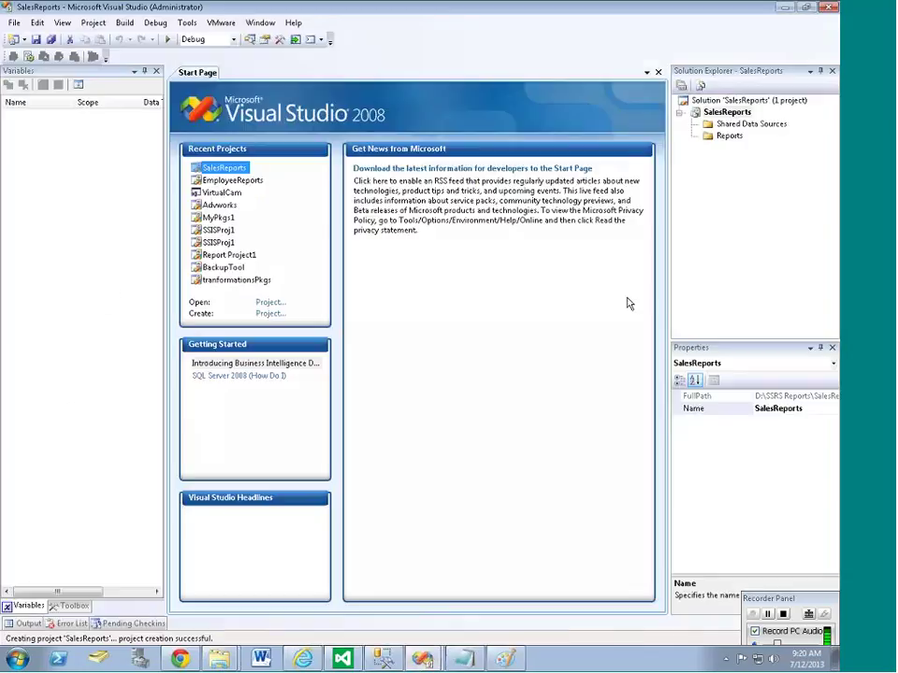
left_click(731, 220)
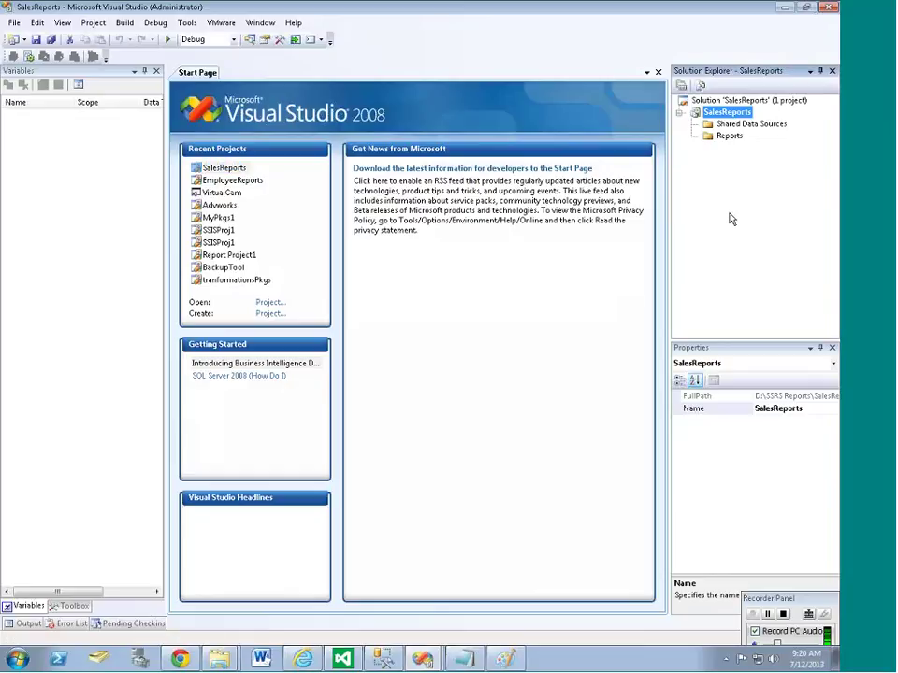
key("ctrl+s")
- Start a new shared data source named SalesDataSource with the Microsoft SQL Server type
left_click(729, 136)
left_click(739, 124)
right_click(723, 128)
left_click(767, 138)
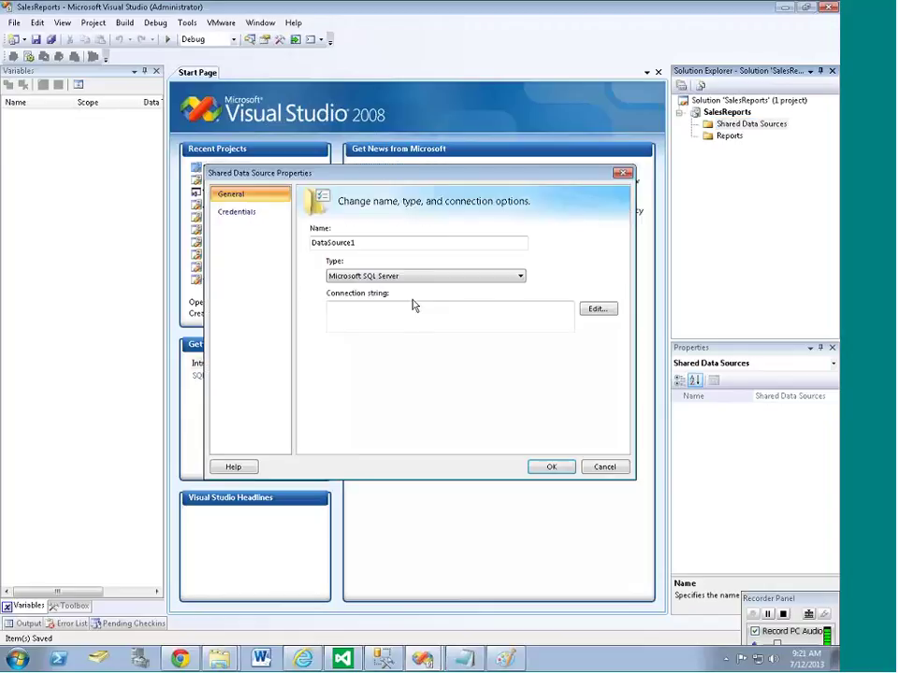
left_click(382, 247)
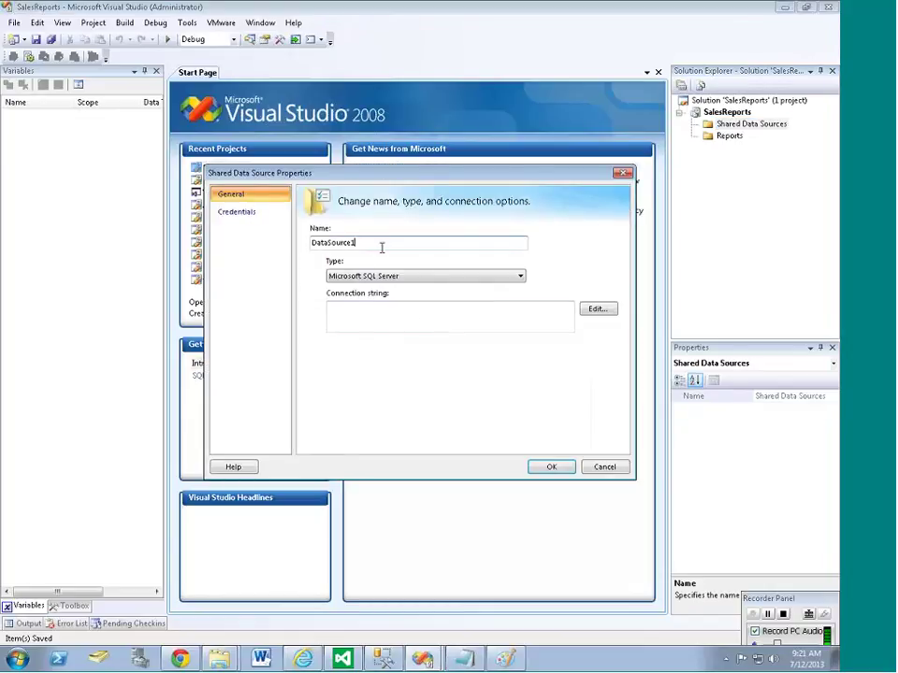
type("Sales")
left_click(416, 276)
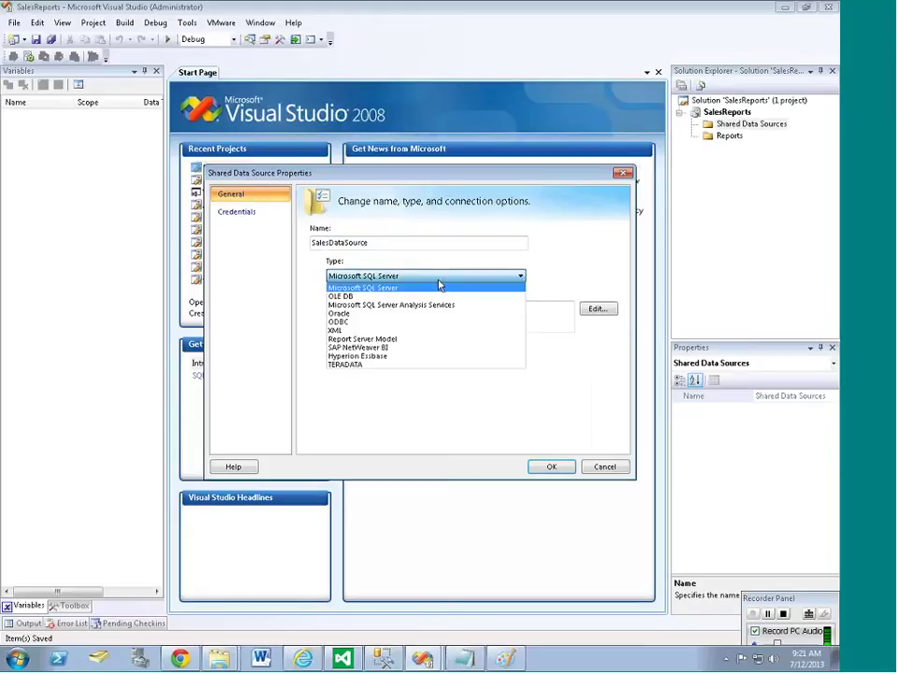
left_click(427, 290)
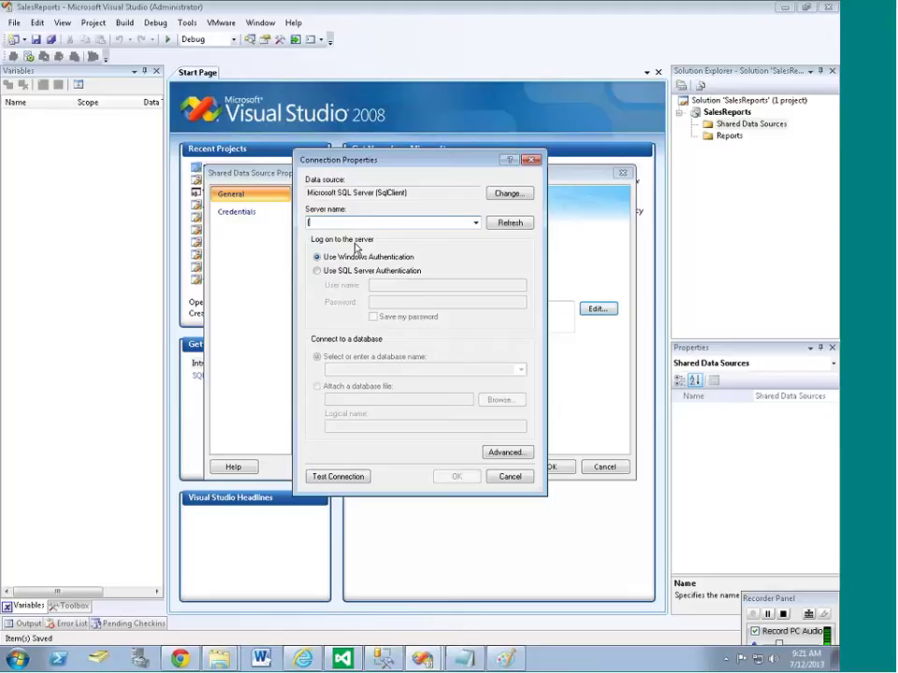
- Connect SalesDataSource to the SalesDatabase database on the (local) server, testing the connection before creating the data source
type("(local)")
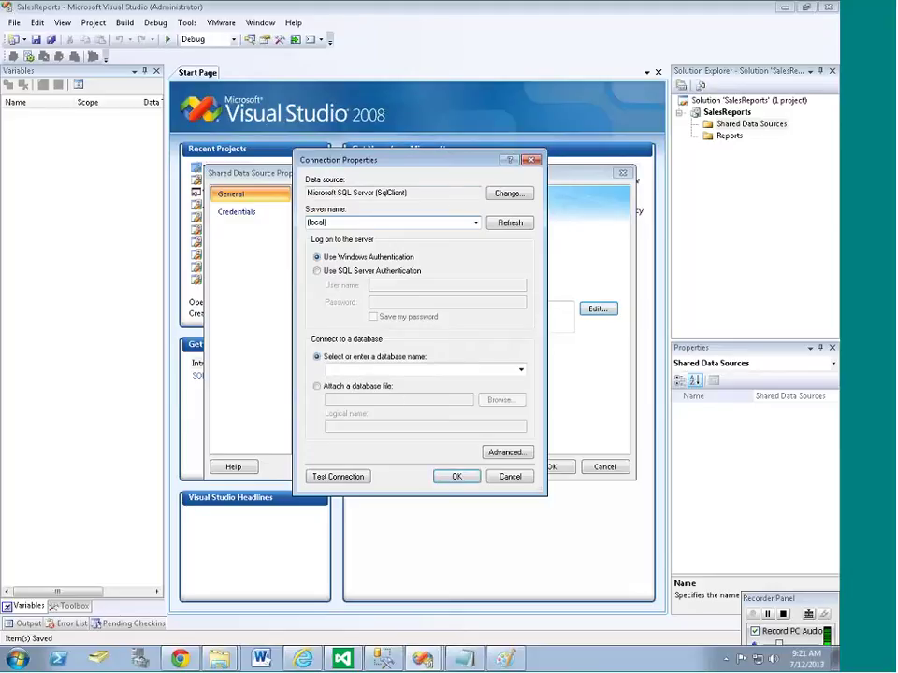
left_click(520, 369)
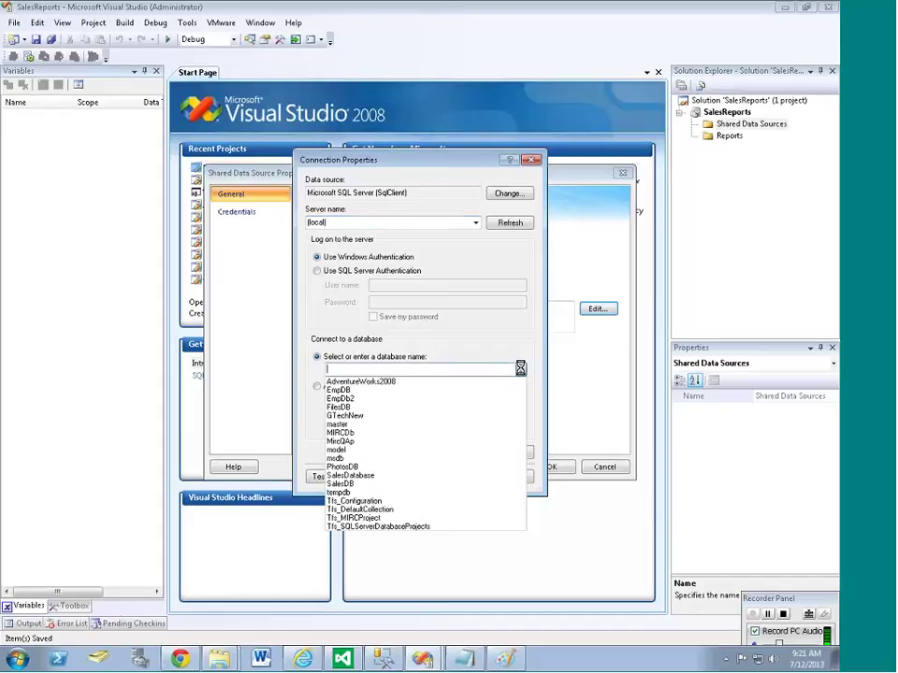
left_click(362, 476)
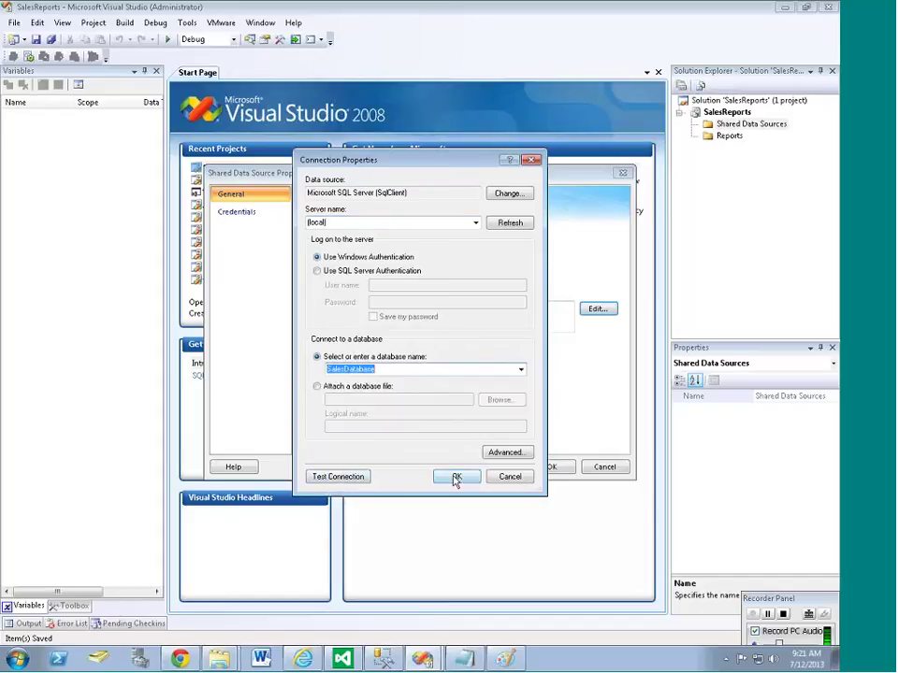
left_click(328, 477)
left_click(468, 378)
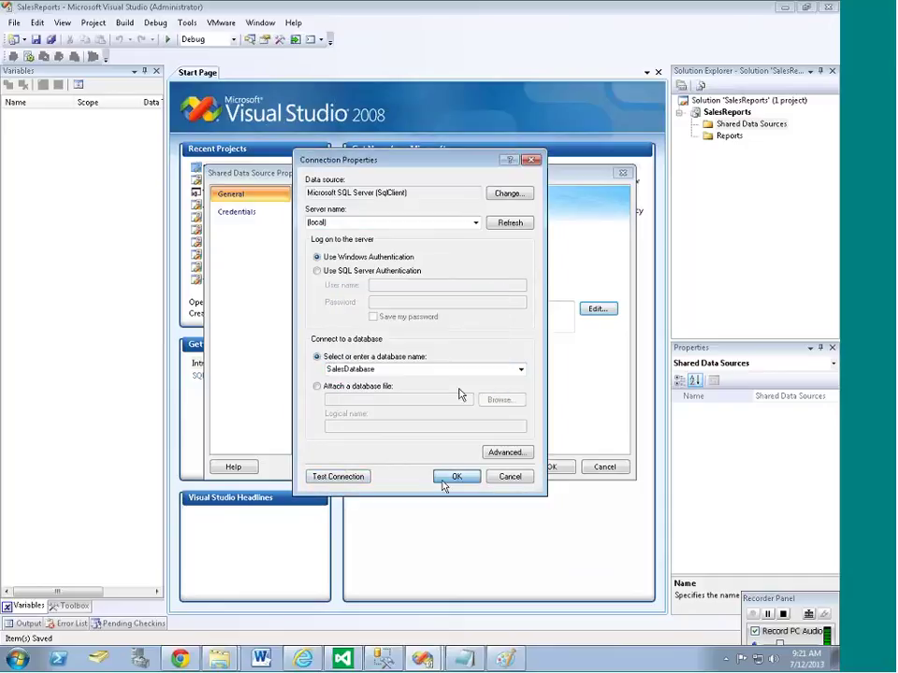
left_click(445, 479)
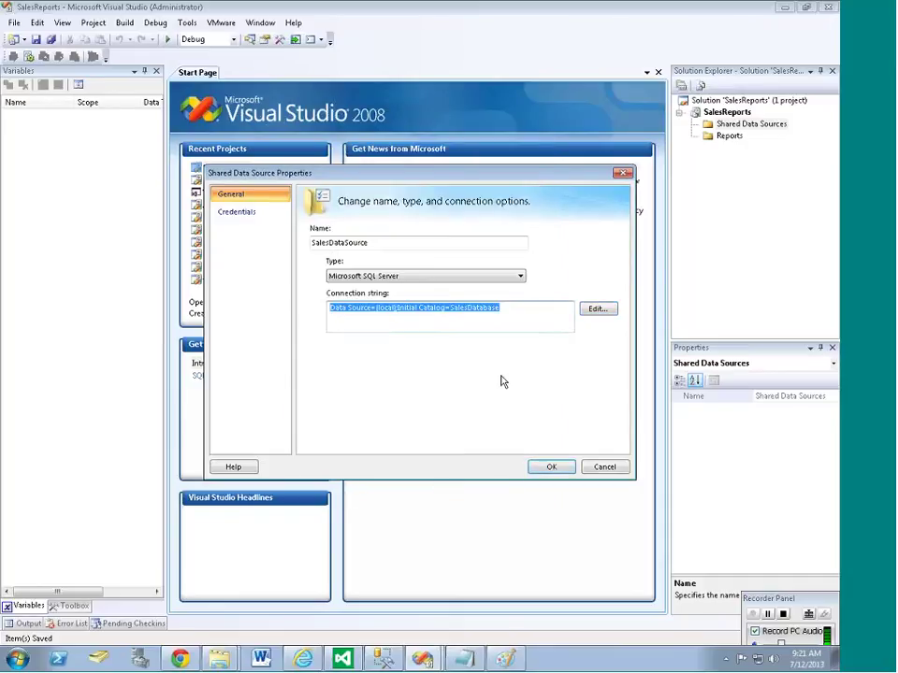
left_click(541, 467)
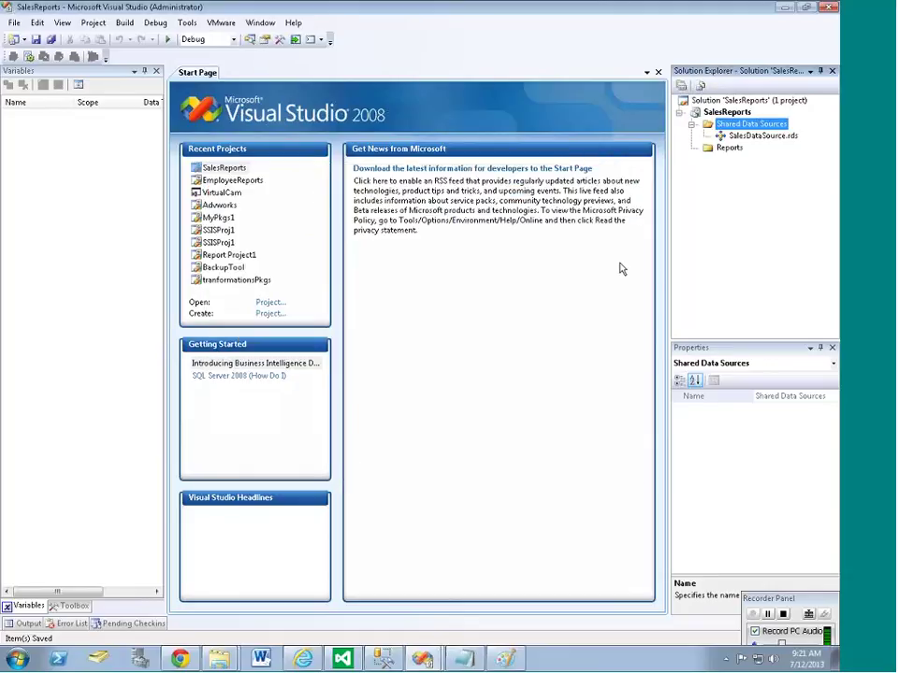
left_click(731, 149)
right_click(733, 156)
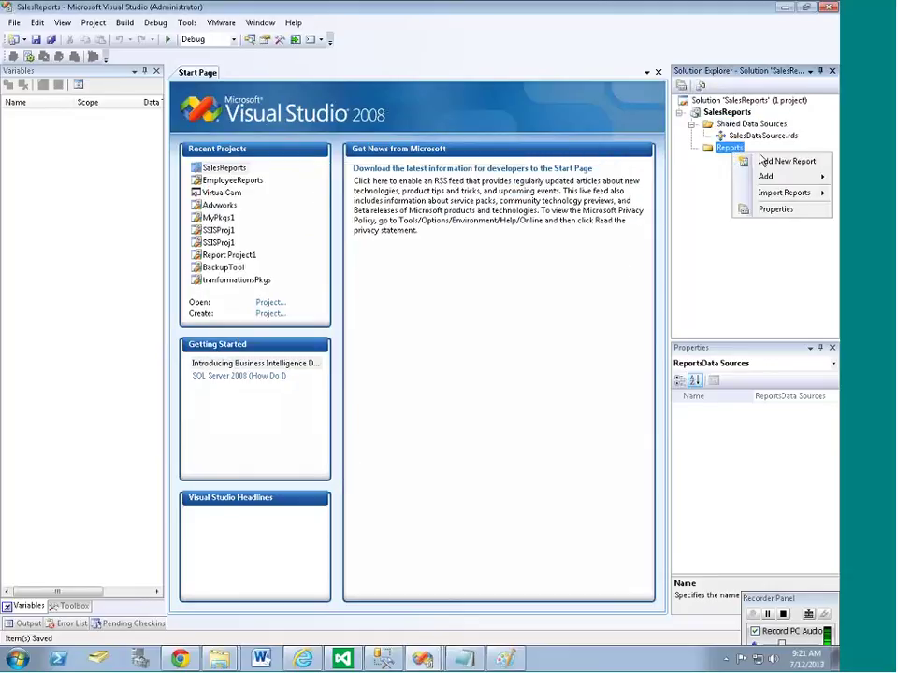
left_click(786, 136)
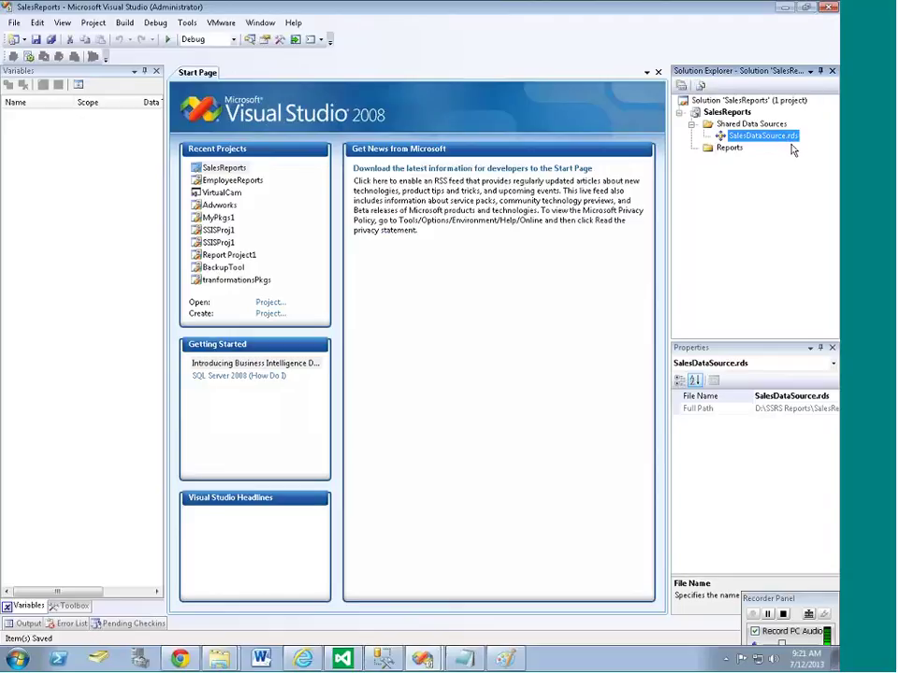
- Add a new empty report named SalesReport to the Reports folder of the SalesReports project
right_click(731, 151)
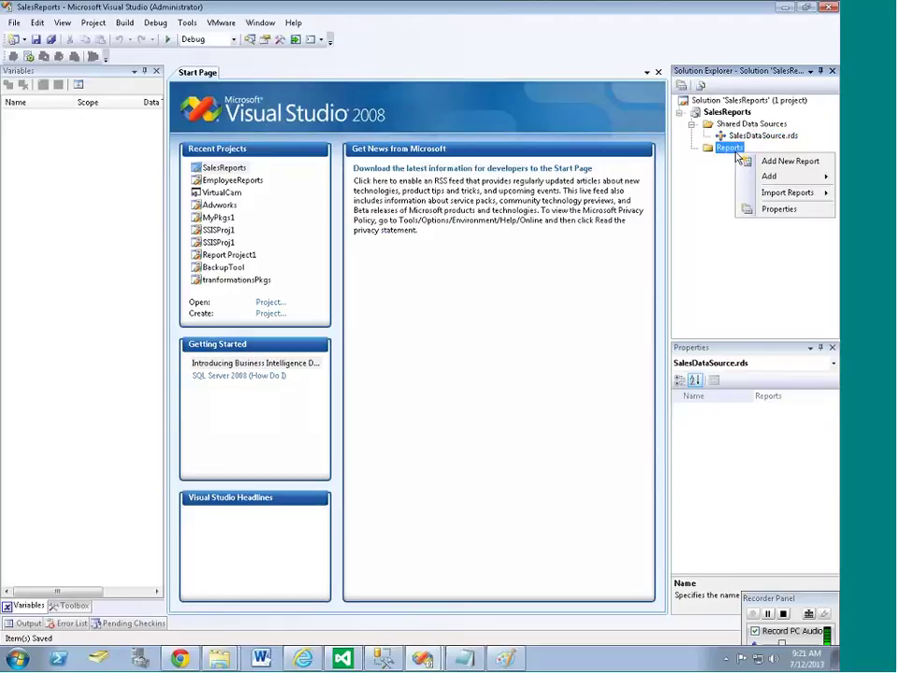
mouse_move(772, 177)
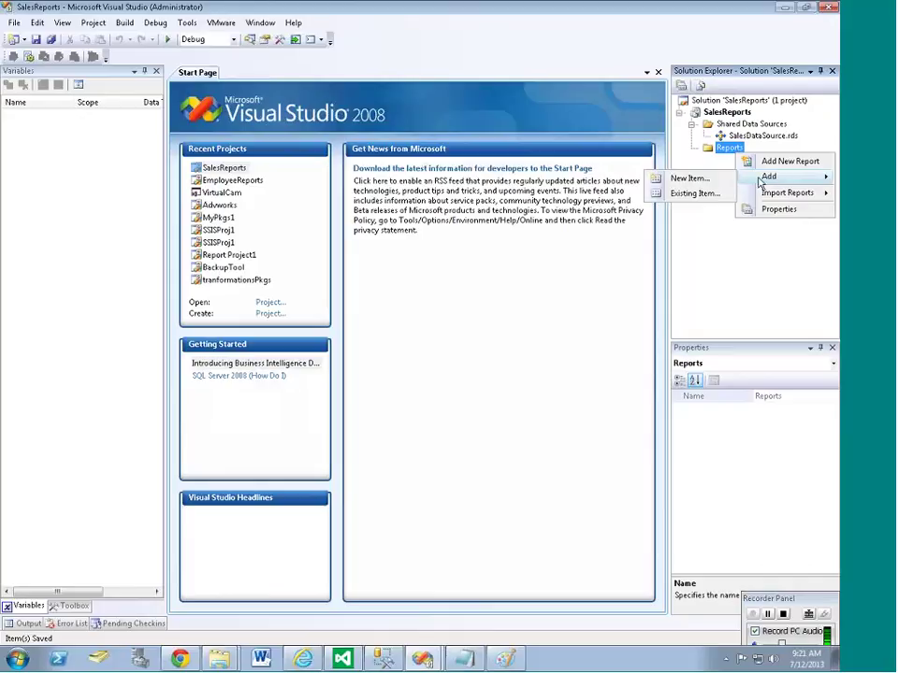
left_click(702, 179)
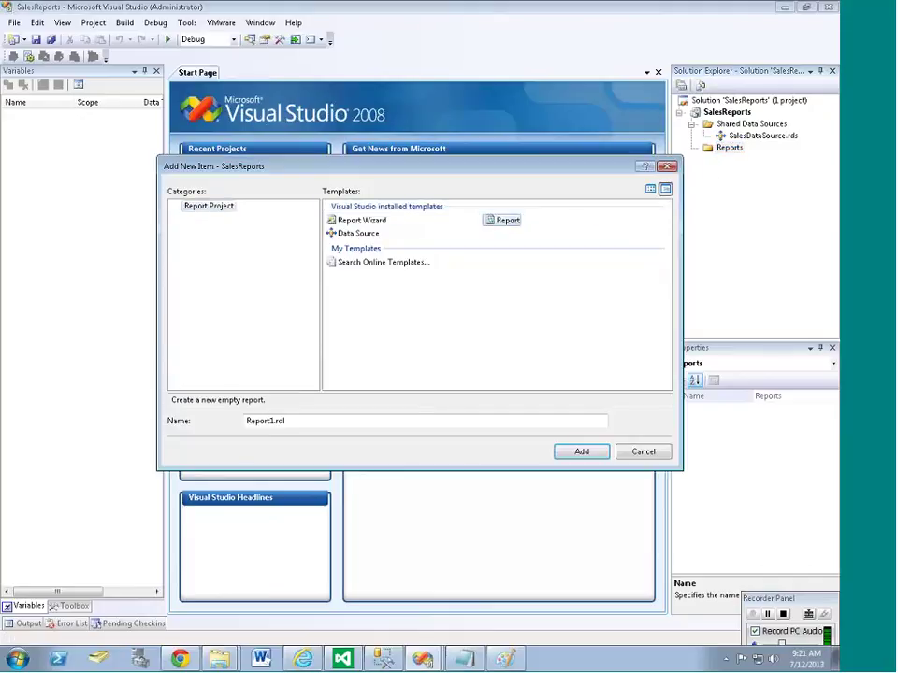
left_click_drag(307, 421, 238, 422)
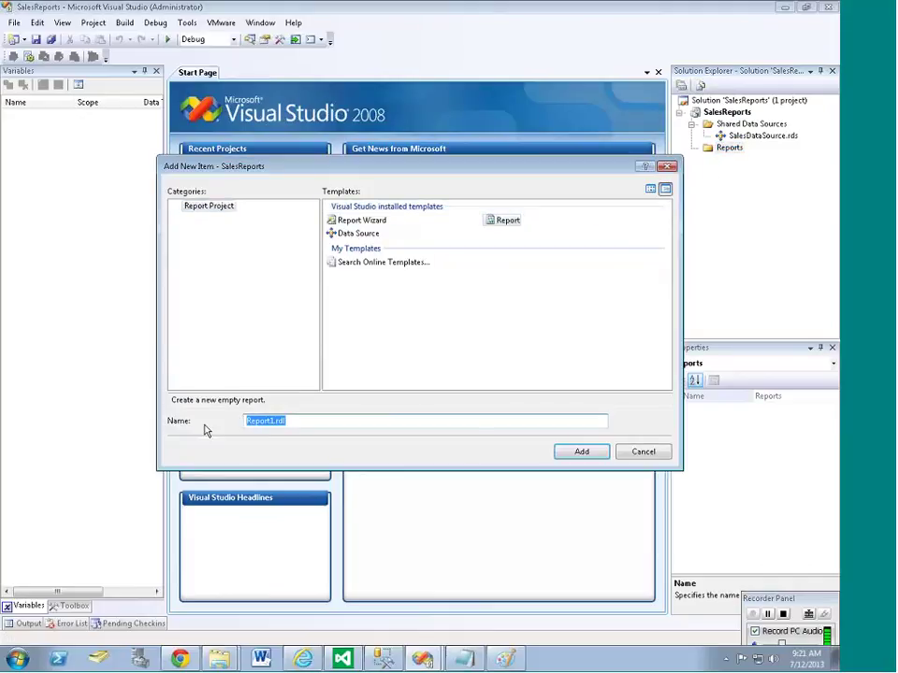
type("Sales")
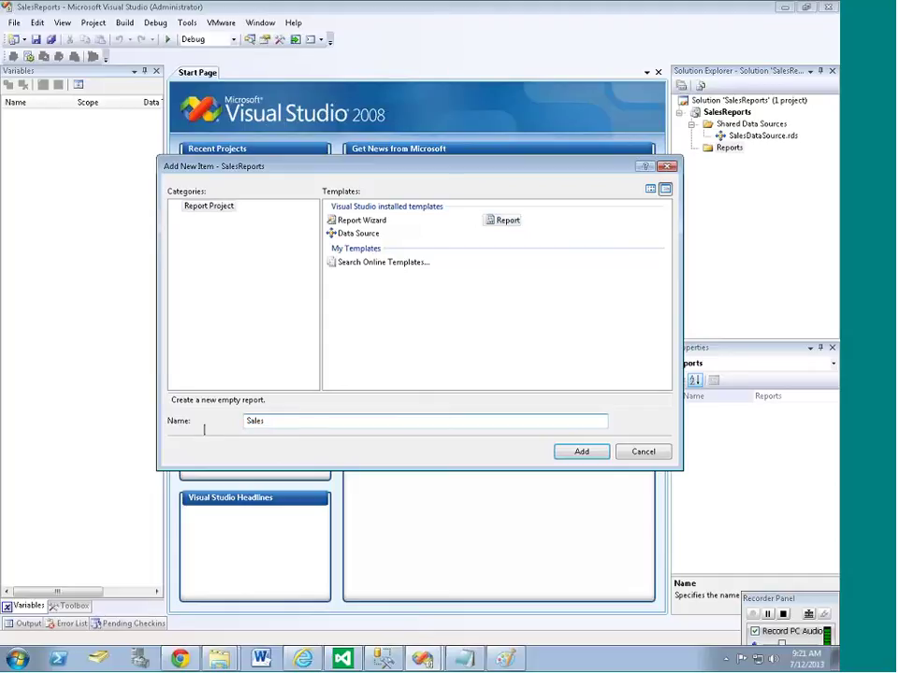
type("Report")
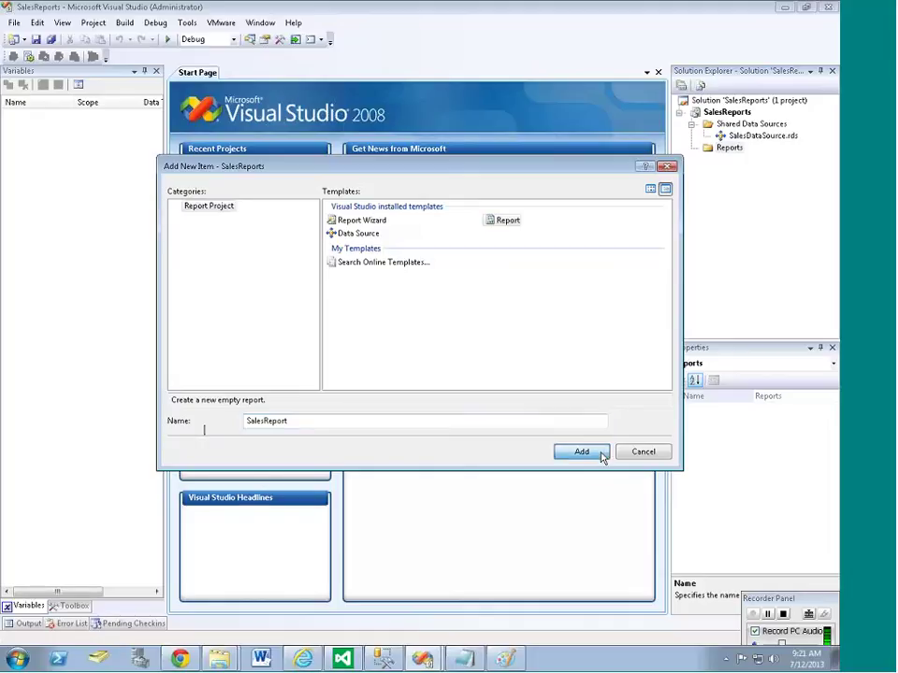
left_click(581, 452)
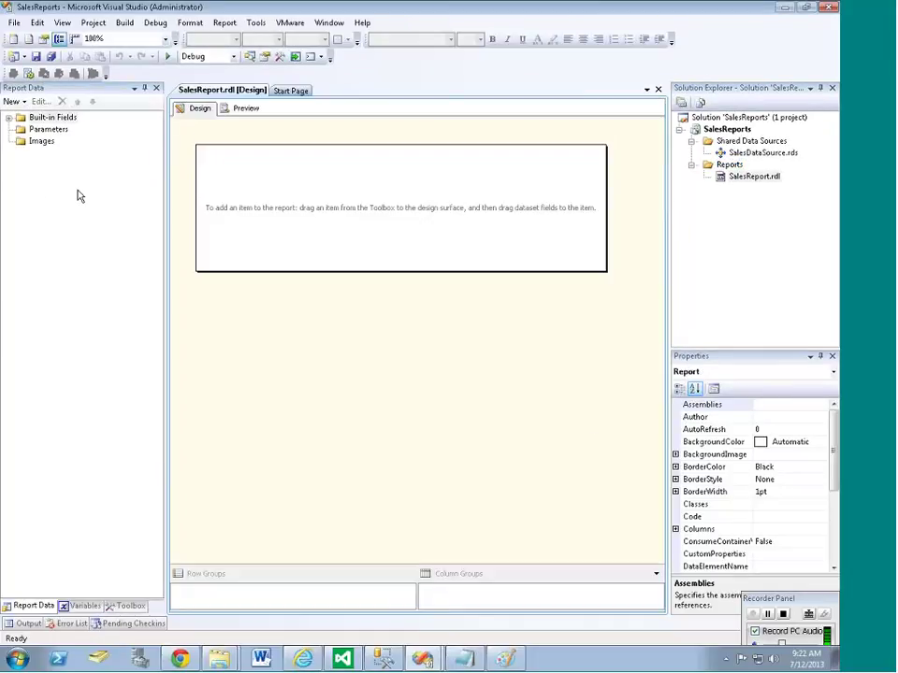
- Start a new data source in the SalesReport report and name it SalesDS
left_click(25, 102)
left_click(38, 117)
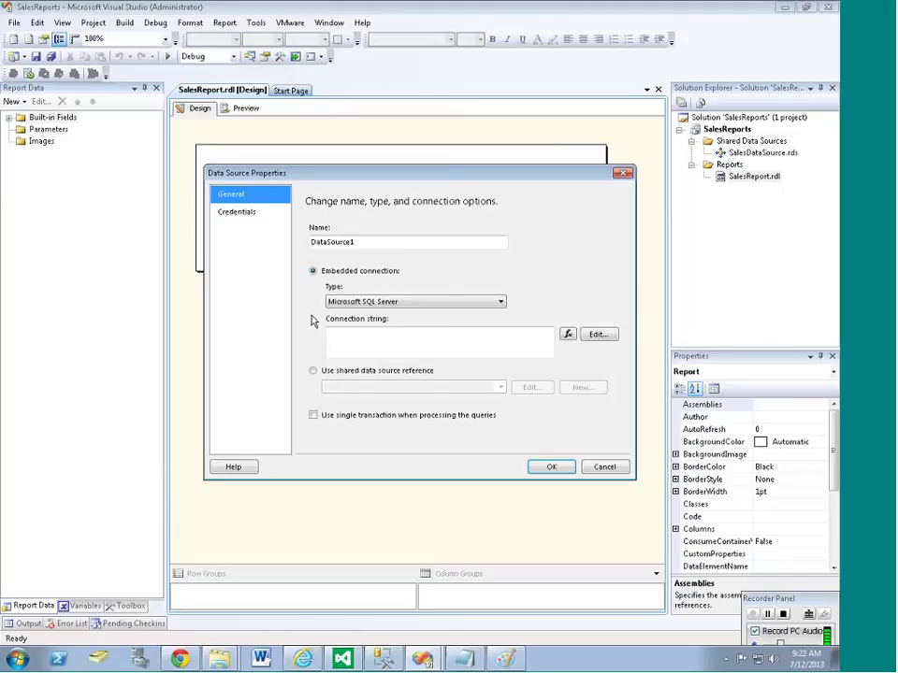
left_click(383, 245)
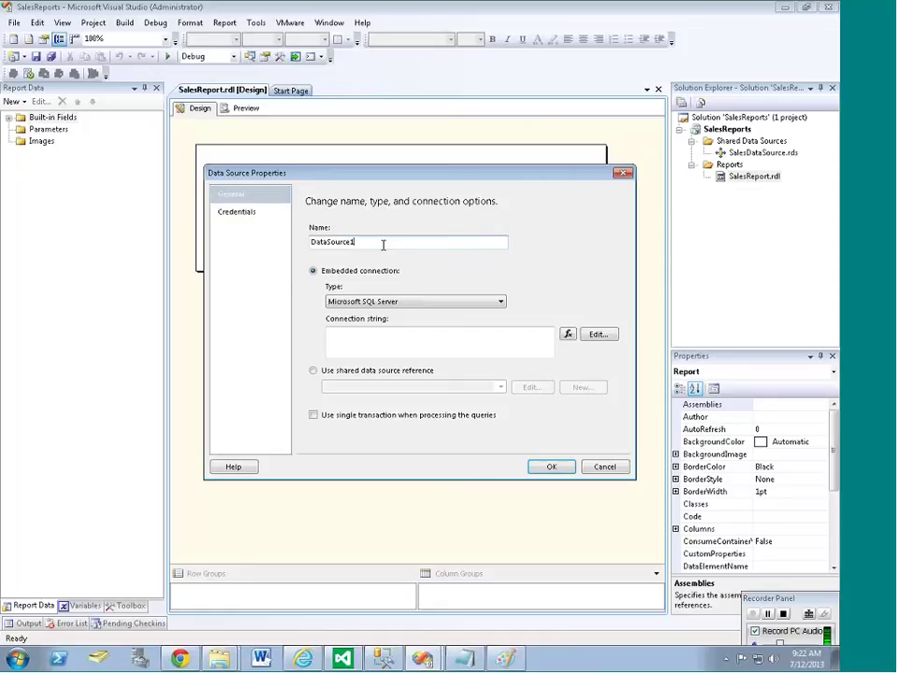
type("Sales")
left_click_drag(328, 242, 368, 242)
type("DS")
- Point SalesDS to the shared data source reference SalesDataSource and create the data source
left_click(390, 338)
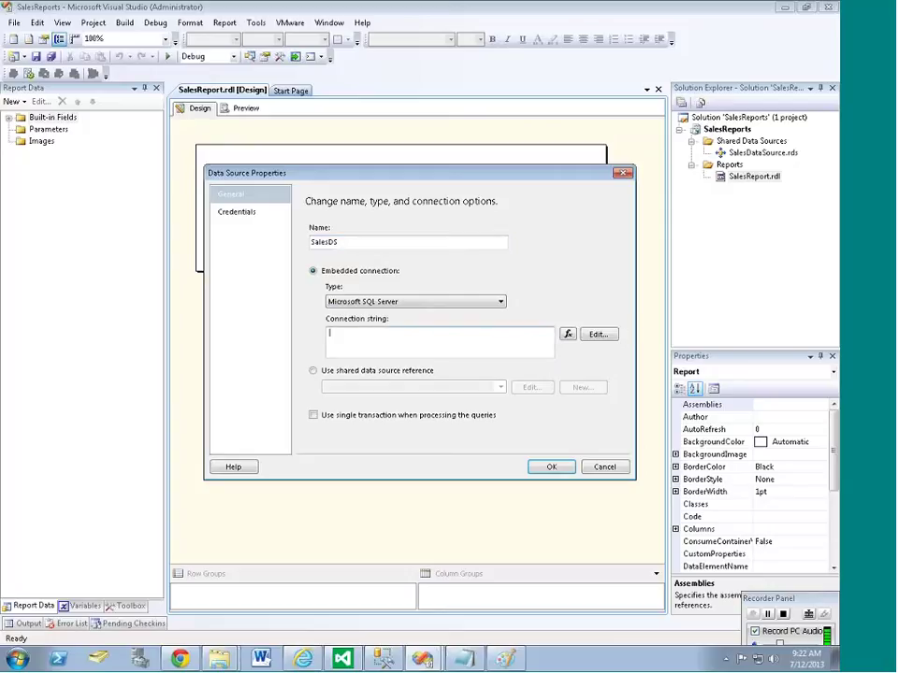
left_click(374, 373)
left_click(500, 388)
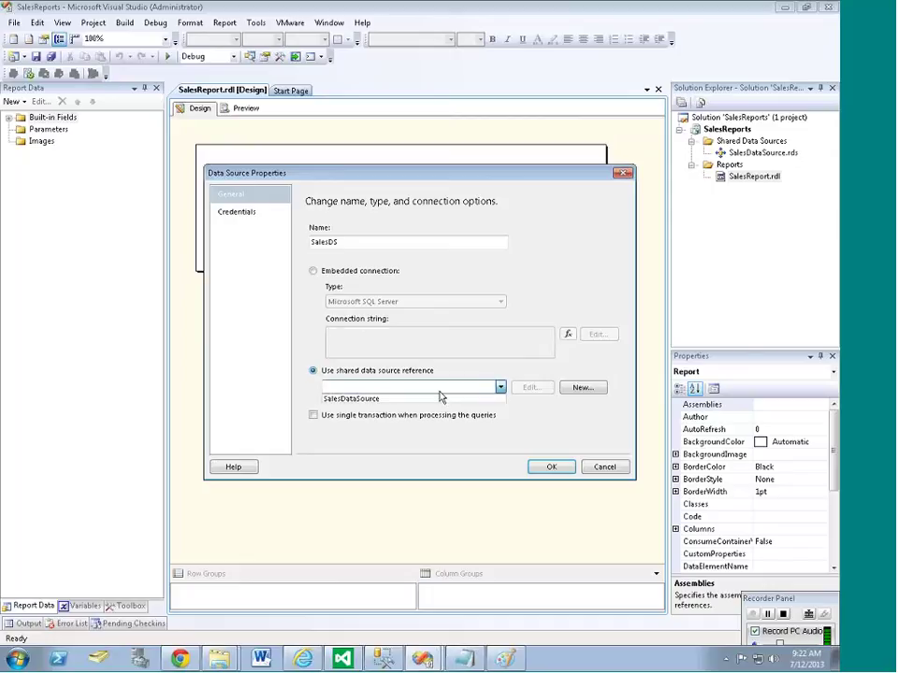
left_click(423, 400)
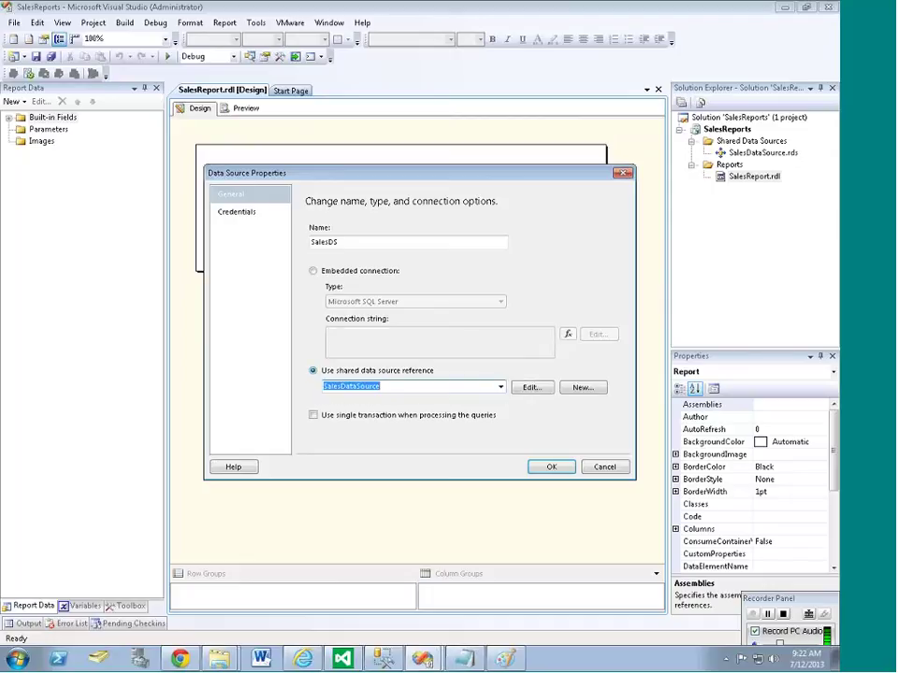
left_click(548, 468)
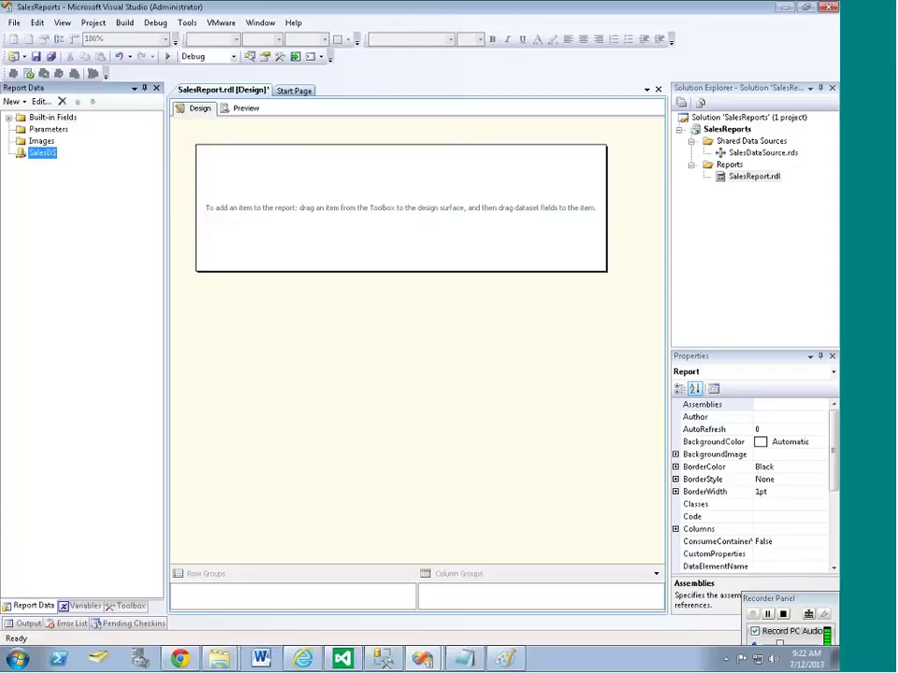
- Start a new dataset under SalesDS, name it SalesDataSet and keep SalesDS as its data source
right_click(41, 156)
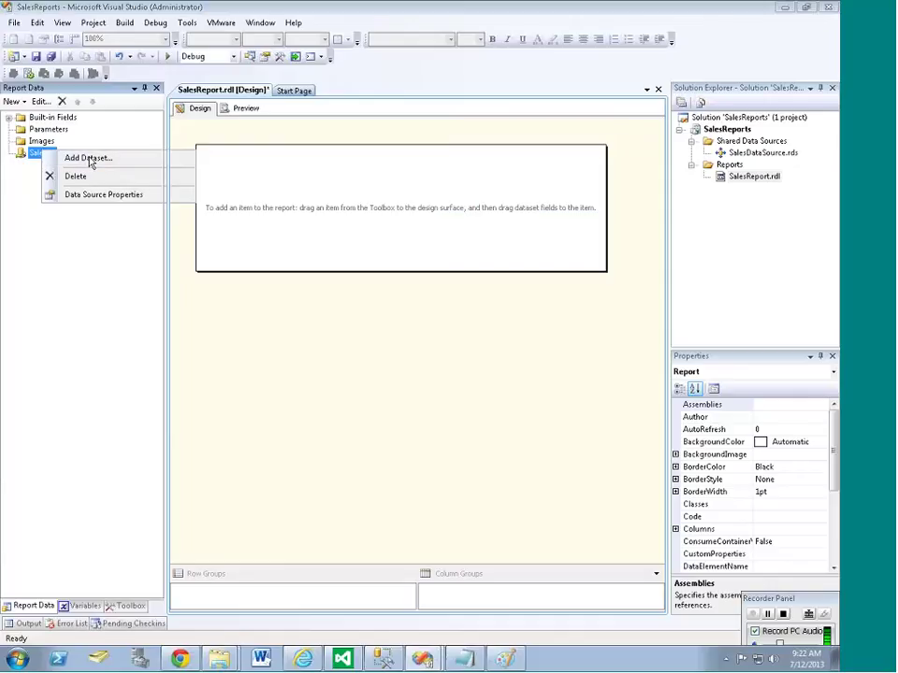
left_click(87, 159)
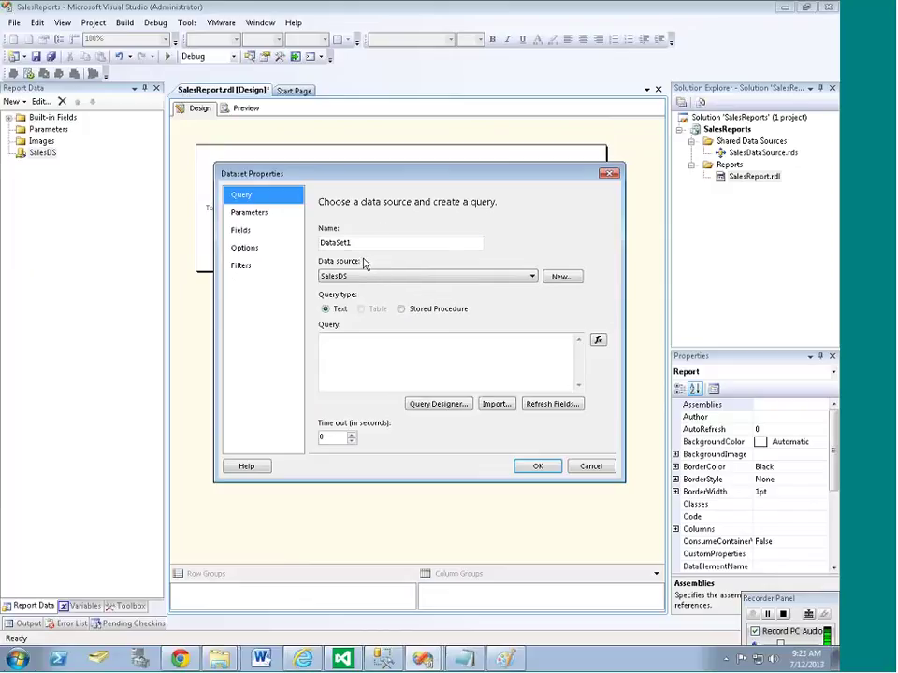
left_click(390, 245)
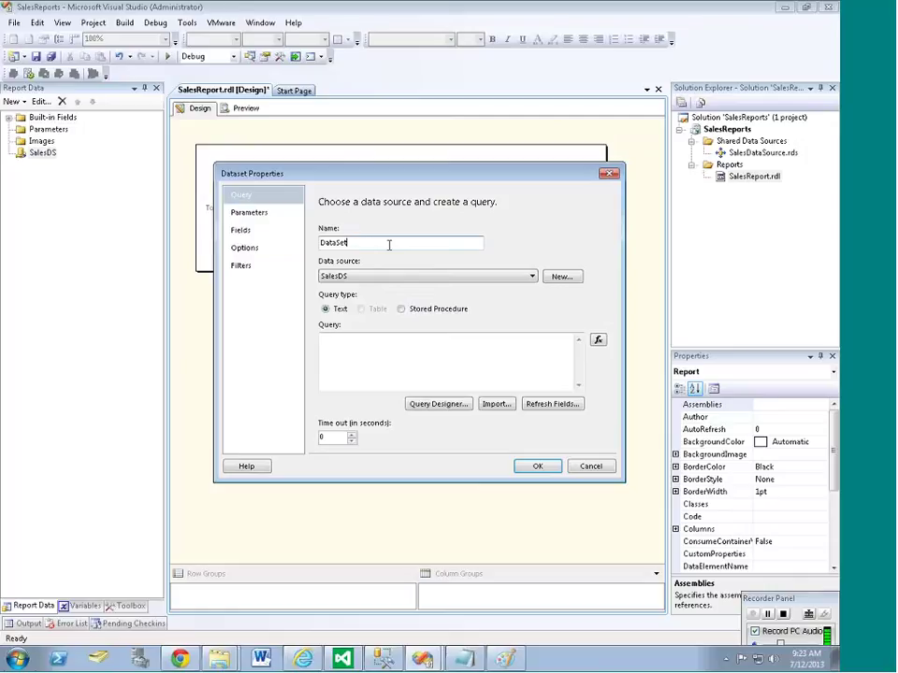
key("Home")
type("Sales")
left_click(431, 359)
left_click(532, 276)
left_click(355, 284)
left_click(401, 363)
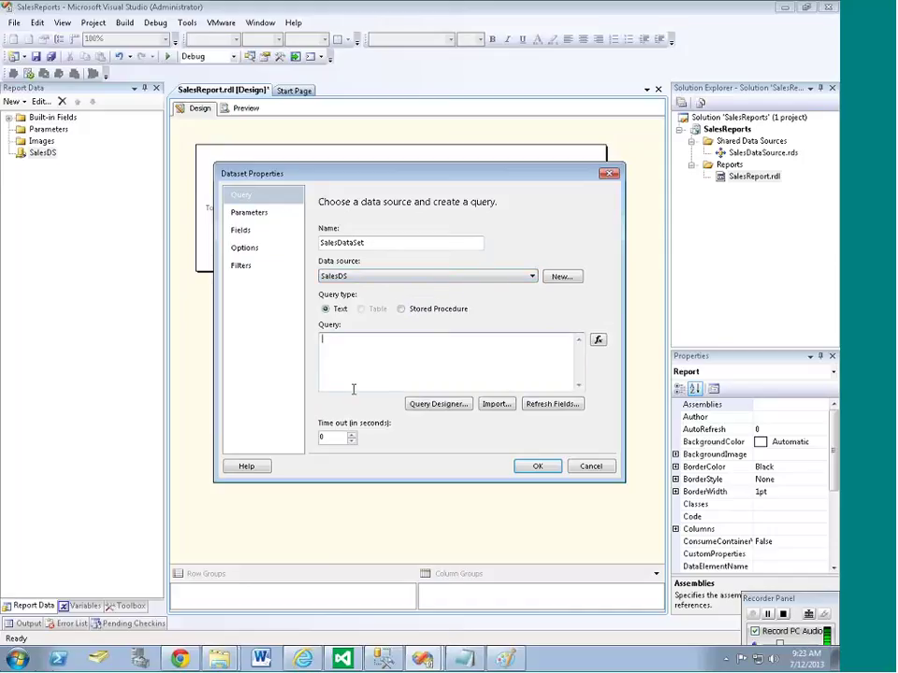
- Switch the dataset's query designer to the graphical view and add the tbl_Sales table
left_click(425, 408)
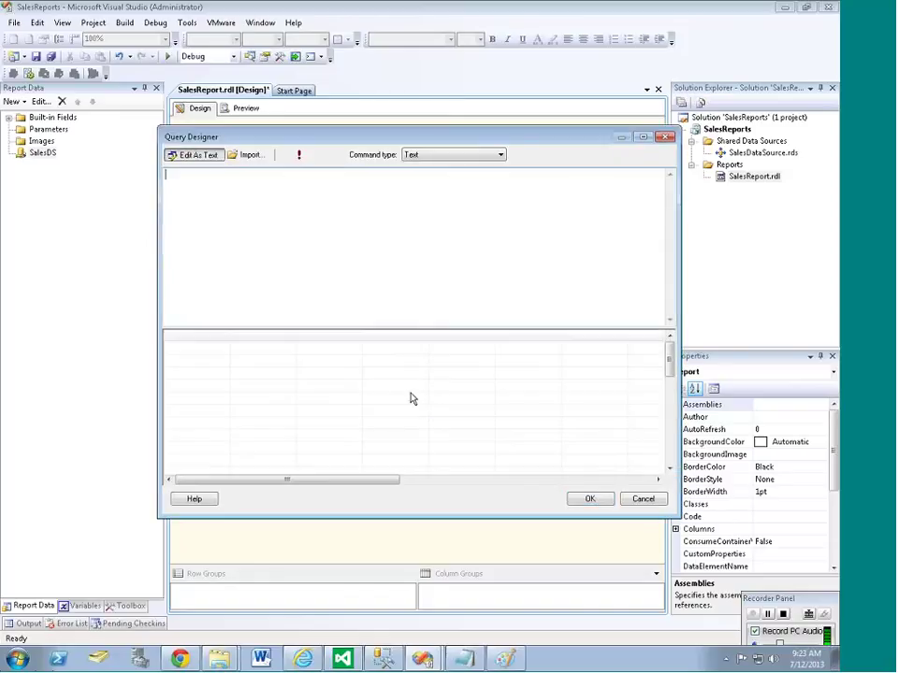
left_click(191, 157)
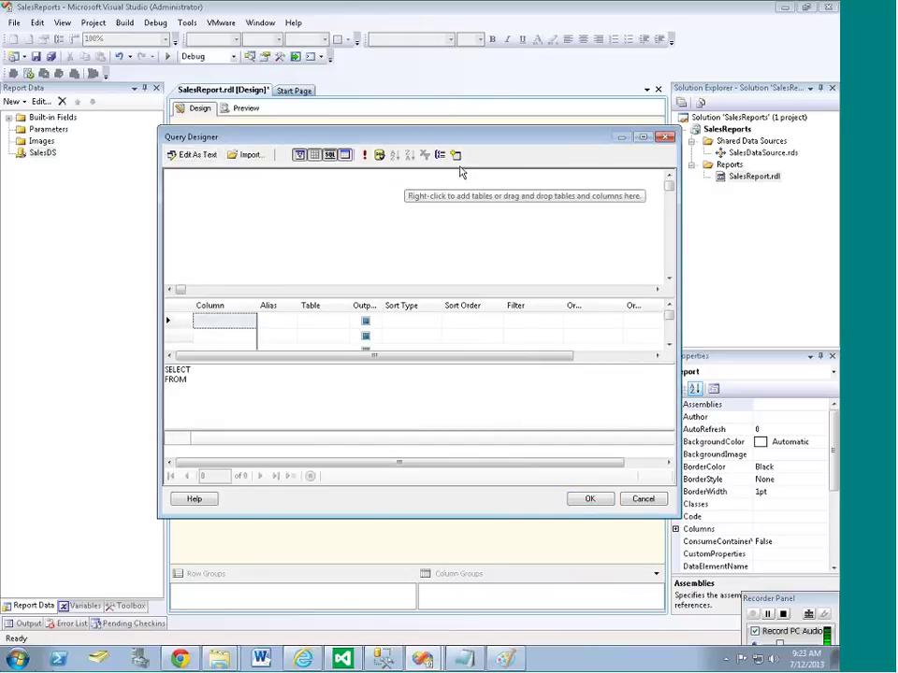
left_click(458, 156)
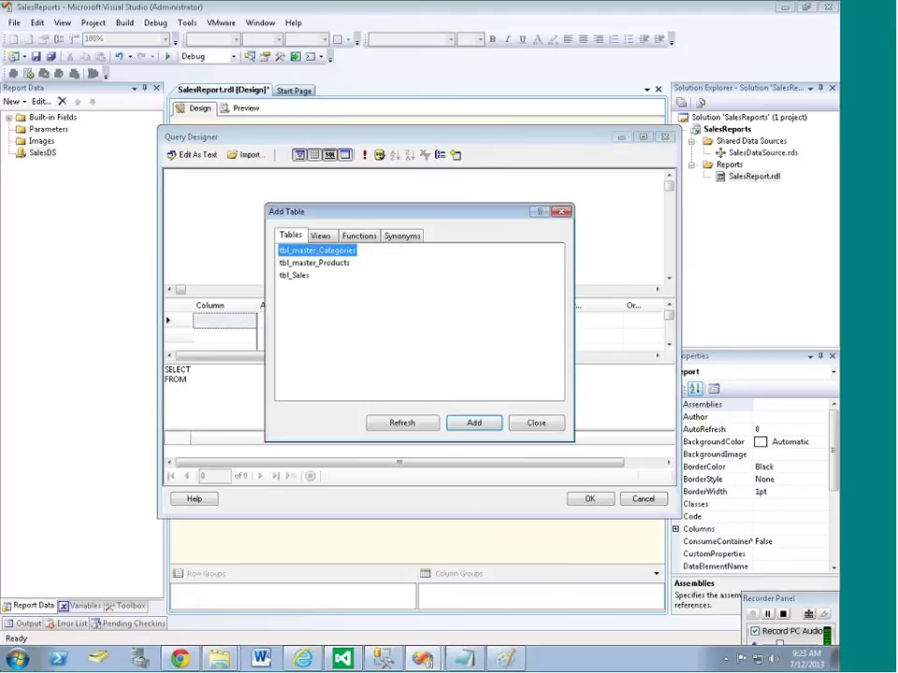
left_click(293, 275)
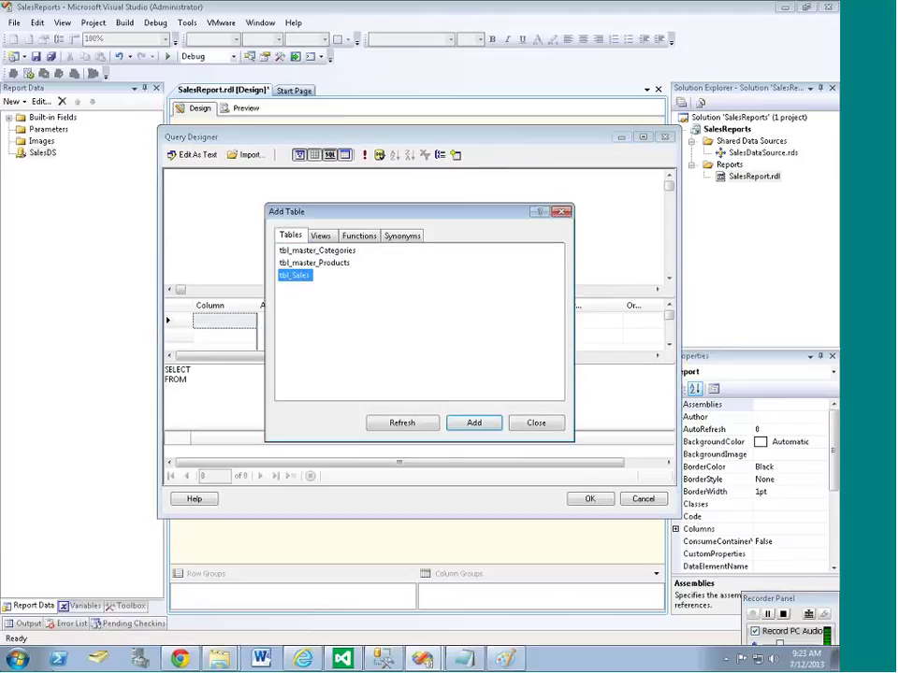
left_click(474, 425)
left_click(555, 428)
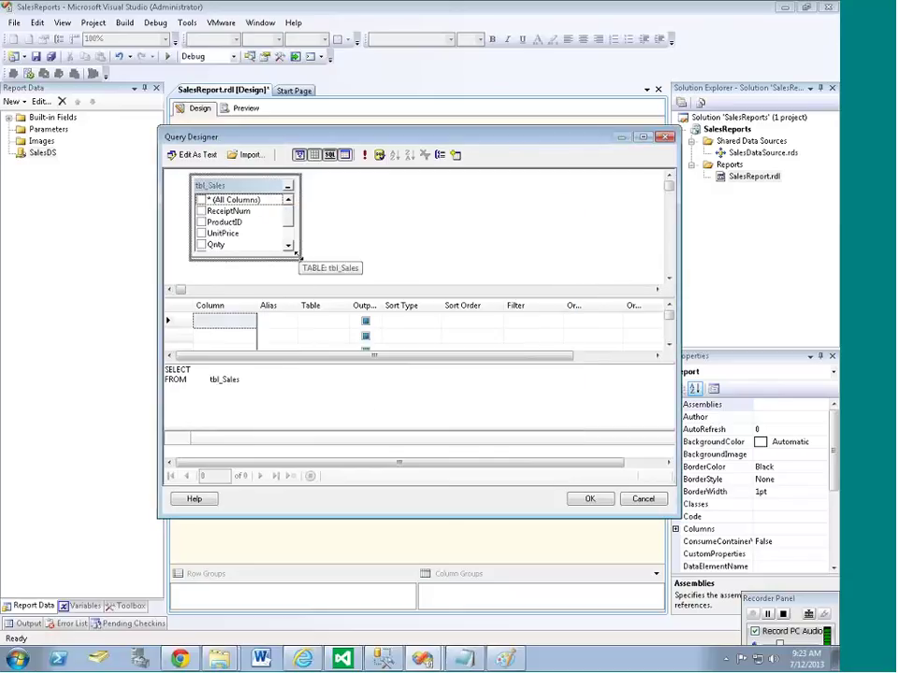
- Include the ReceiptNum, ProductID, UnitPrice, Qnty, Discount, LineTotal and tDate columns of tbl_Sales in the query
left_click_drag(297, 251, 301, 277)
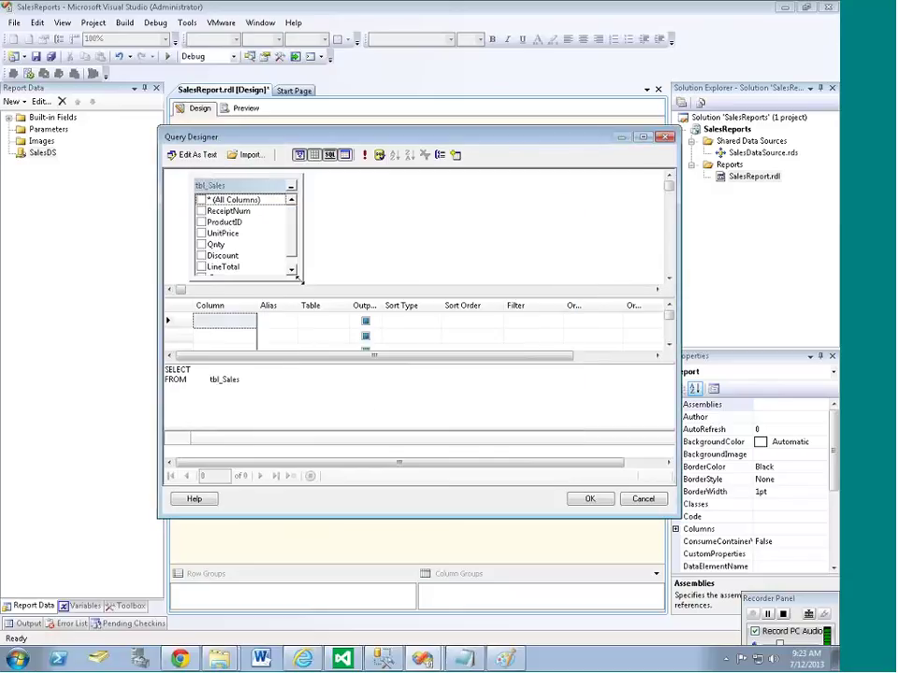
left_click(201, 212)
left_click(201, 223)
left_click(201, 234)
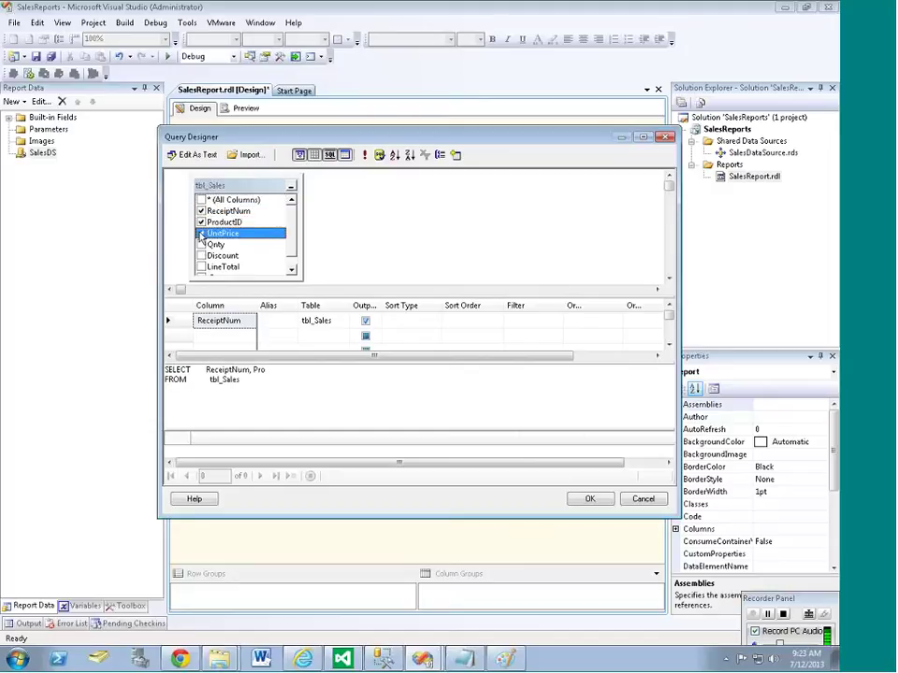
left_click(200, 245)
left_click(200, 257)
left_click(200, 268)
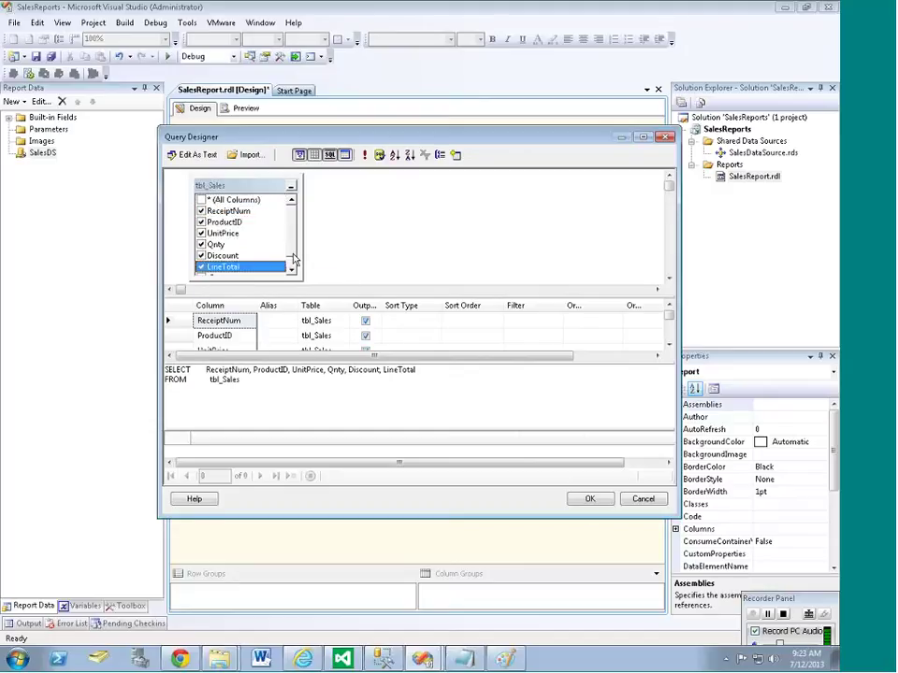
scroll(291, 243, "down", 1)
left_click(201, 267)
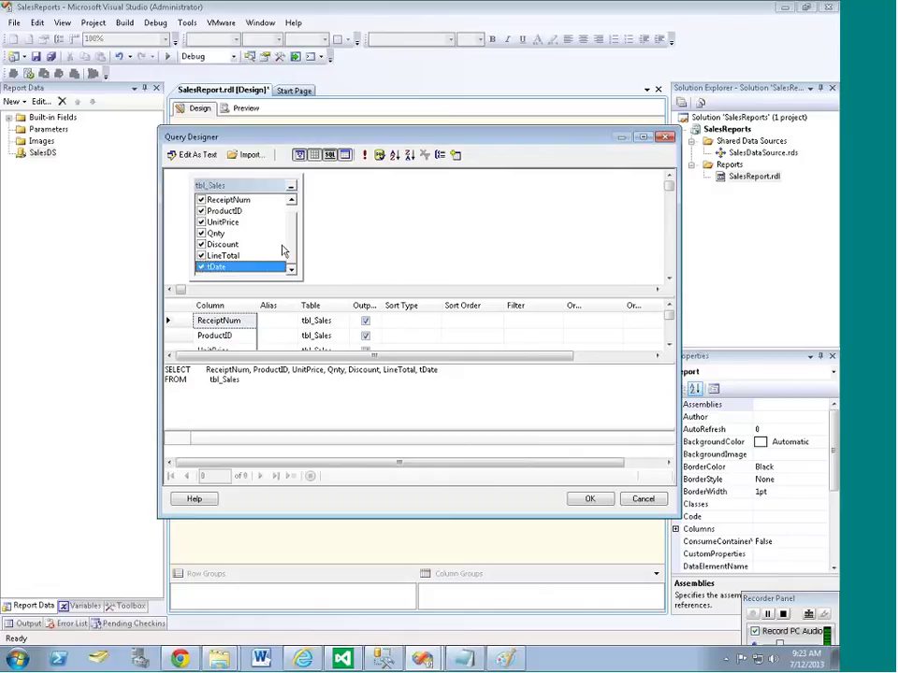
scroll(283, 252, "up", 1)
- Run the generated SELECT query and enlarge the designer and its result area to examine the returned rows
left_click_drag(332, 357, 331, 380)
left_click_drag(279, 415, 169, 383)
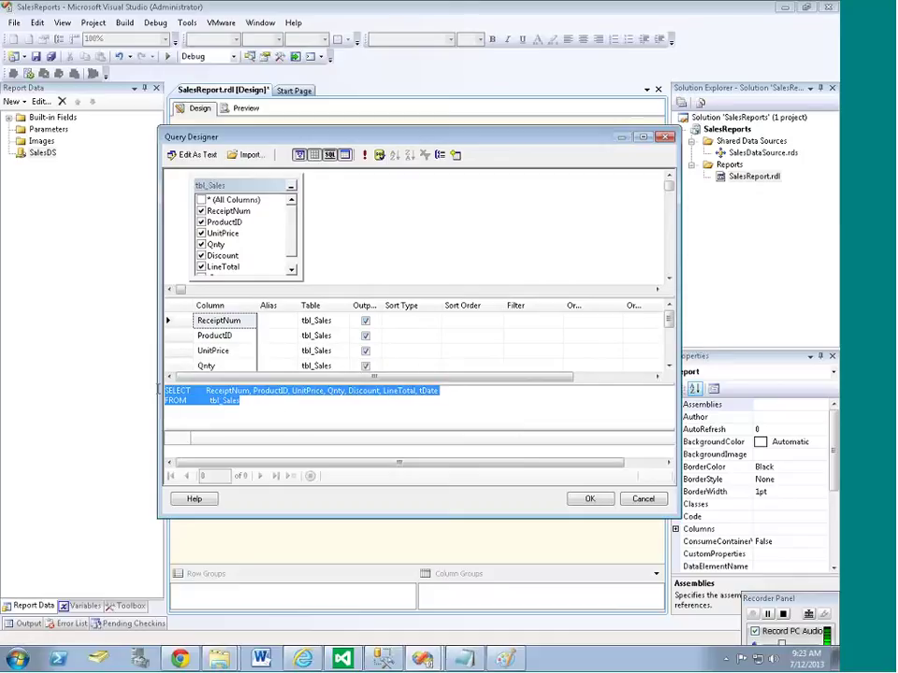
left_click(269, 407)
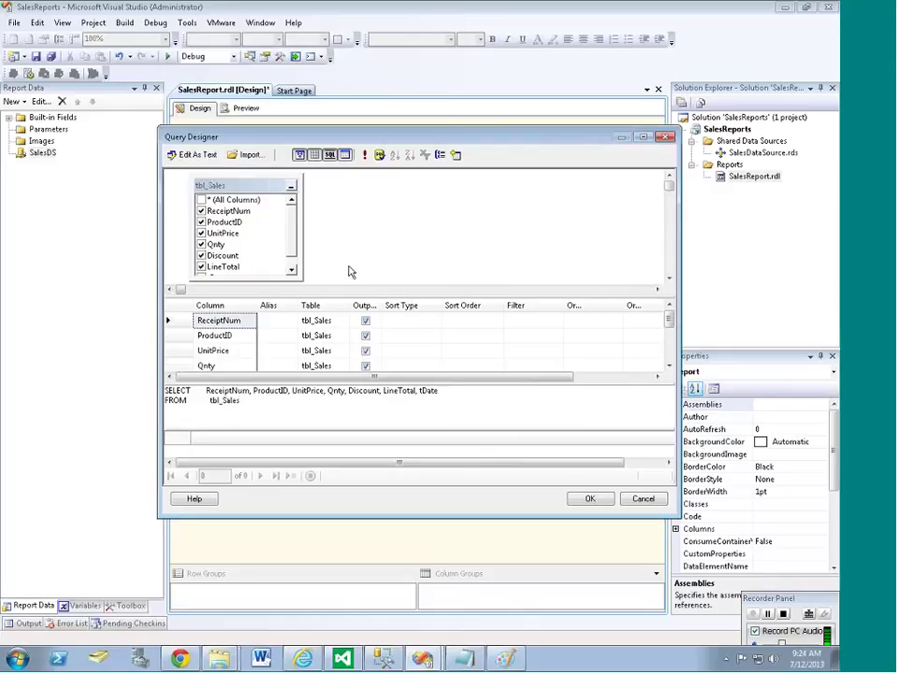
left_click(365, 156)
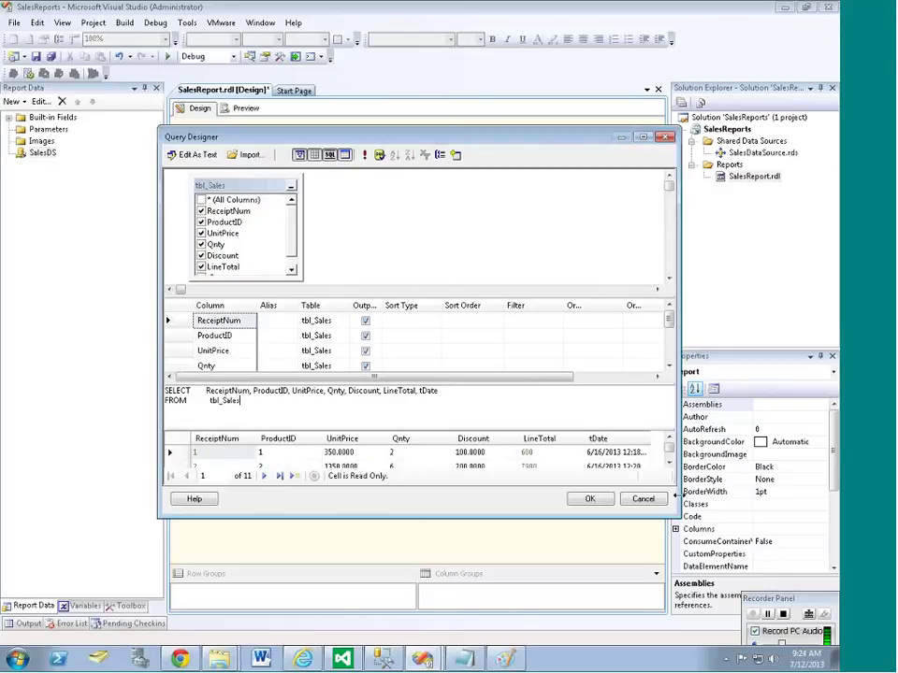
left_click_drag(675, 502, 710, 543)
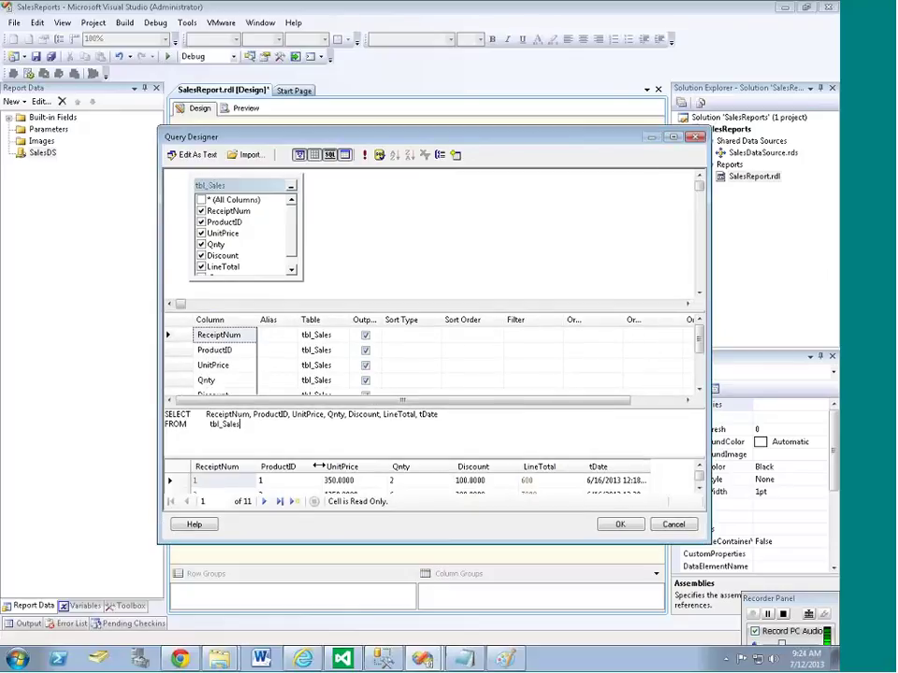
left_click_drag(334, 456, 339, 431)
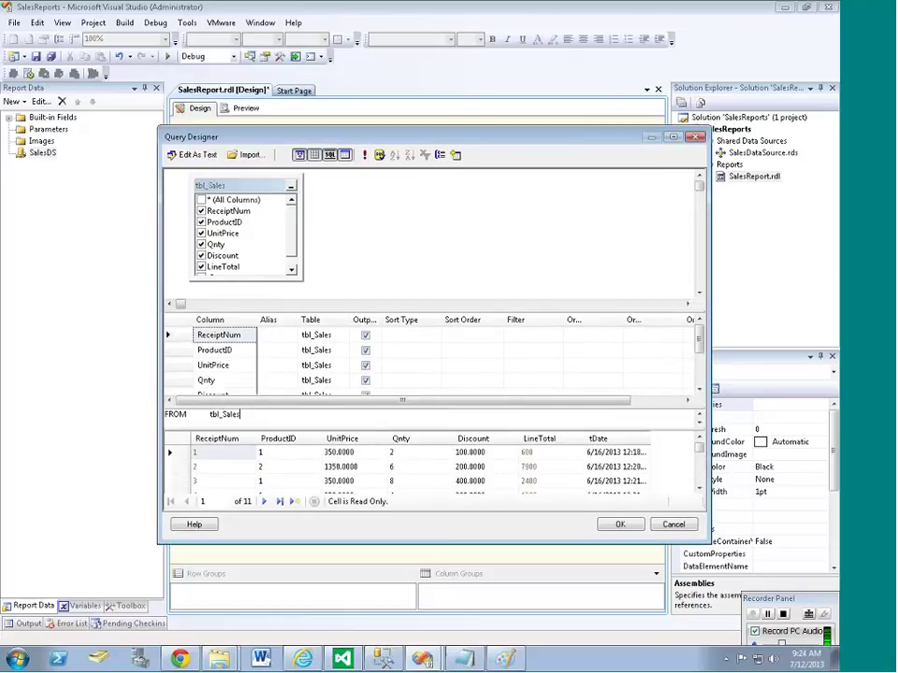
left_click_drag(395, 543, 394, 587)
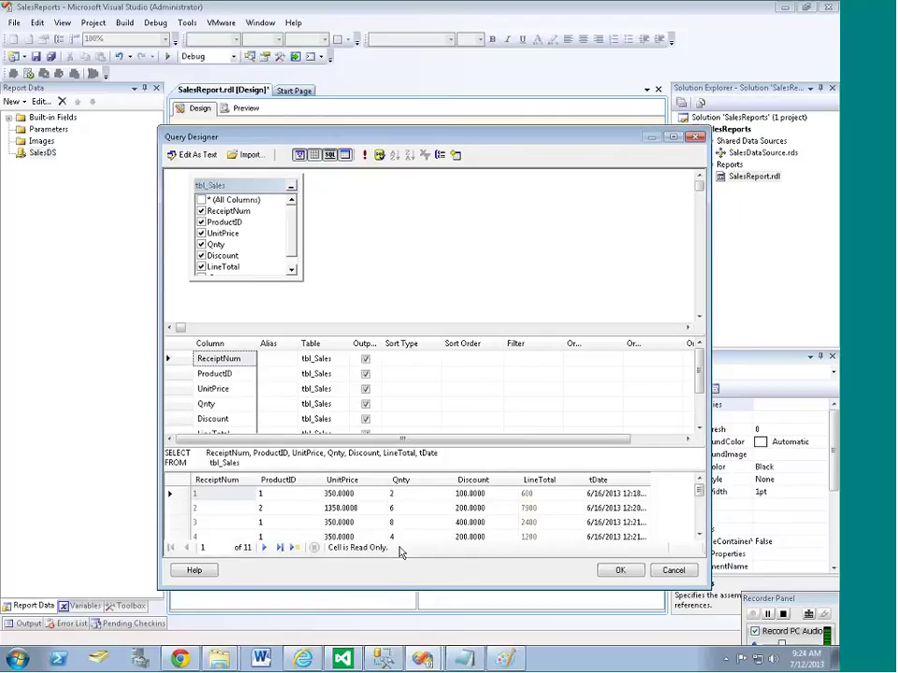
- Accept the tbl_Sales query, check the dataset's field list and create SalesDataSet
key("Return")
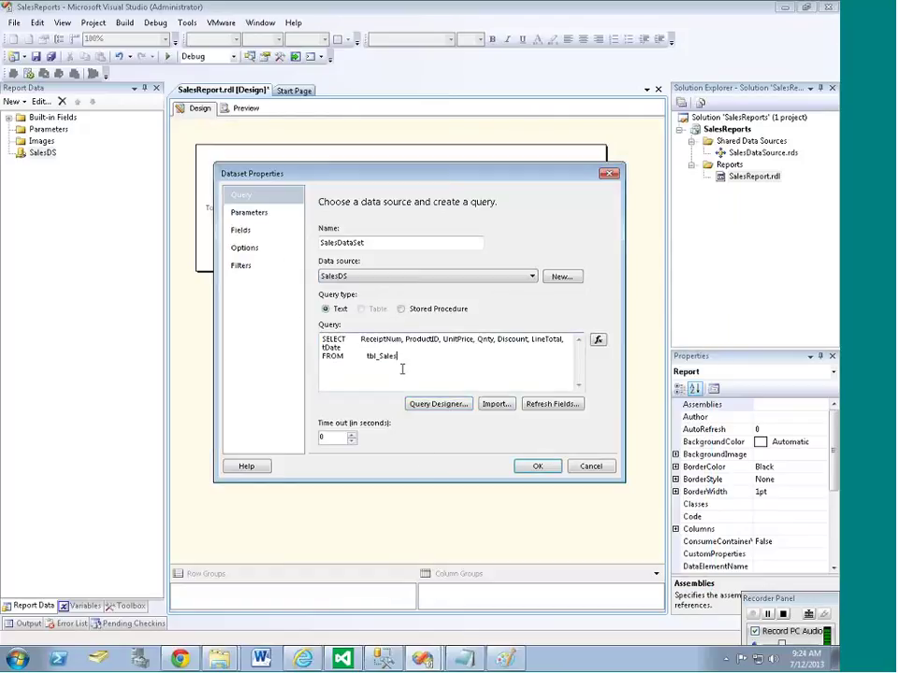
left_click(445, 360)
left_click(242, 231)
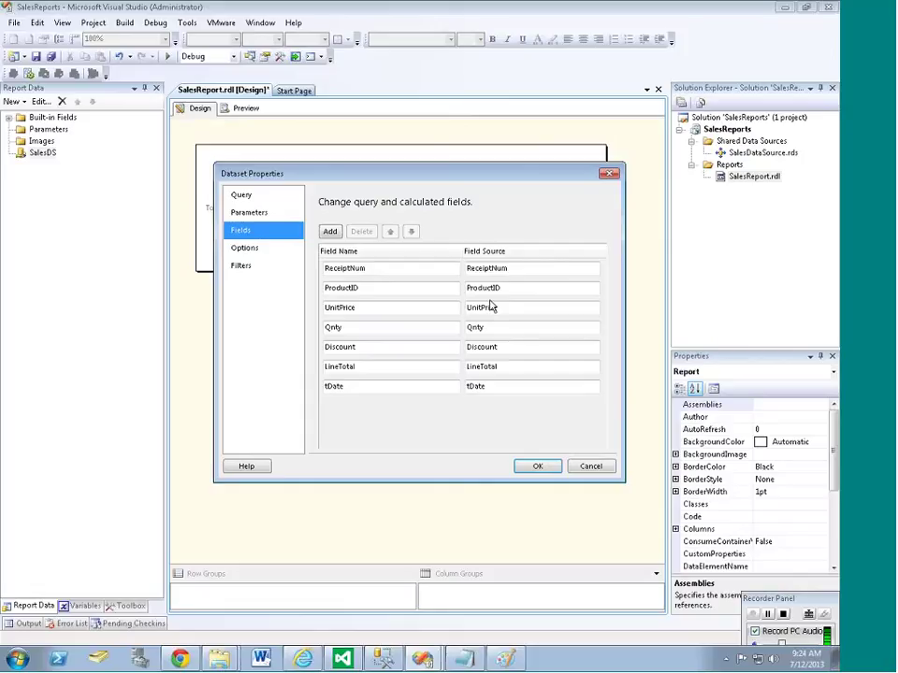
left_click(261, 201)
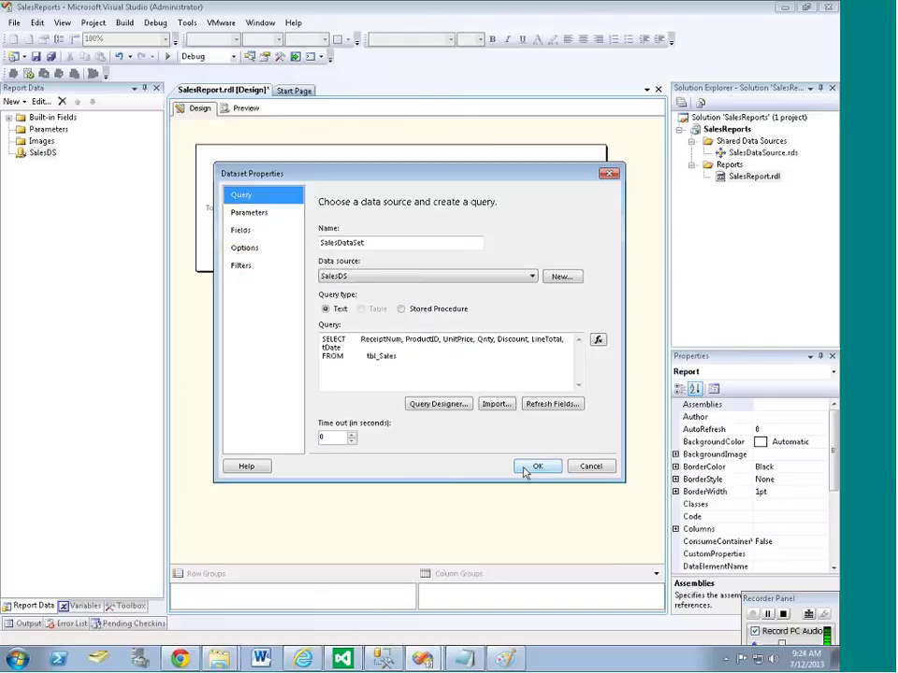
left_click(528, 467)
- Go through the SalesDataSet fields in the report data and save the report
left_click(71, 177)
left_click(70, 189)
left_click(66, 212)
left_click(69, 224)
left_click(69, 236)
left_click(64, 247)
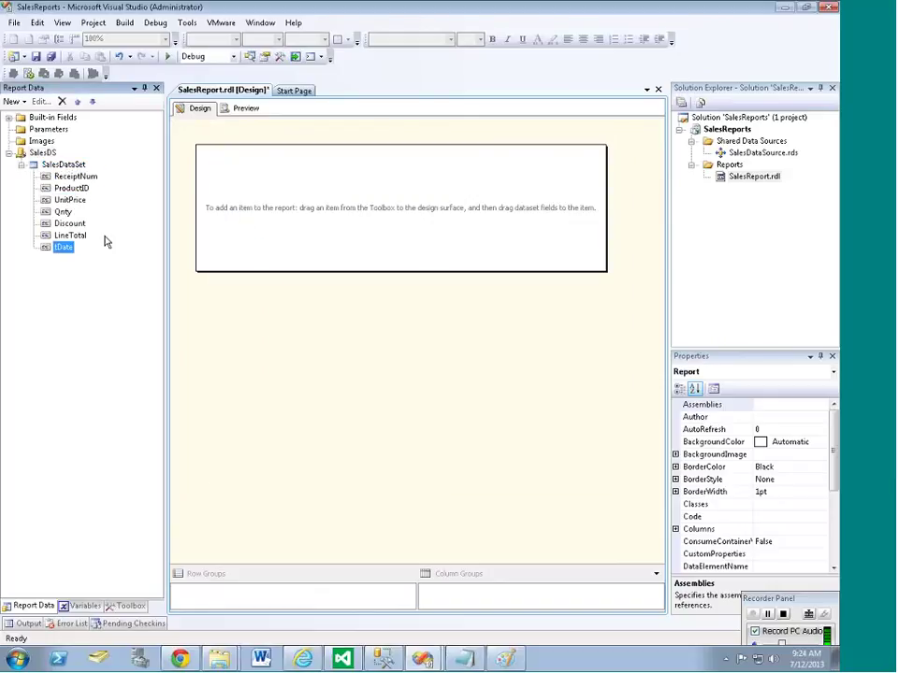
left_click(270, 227)
key("ctrl+s")
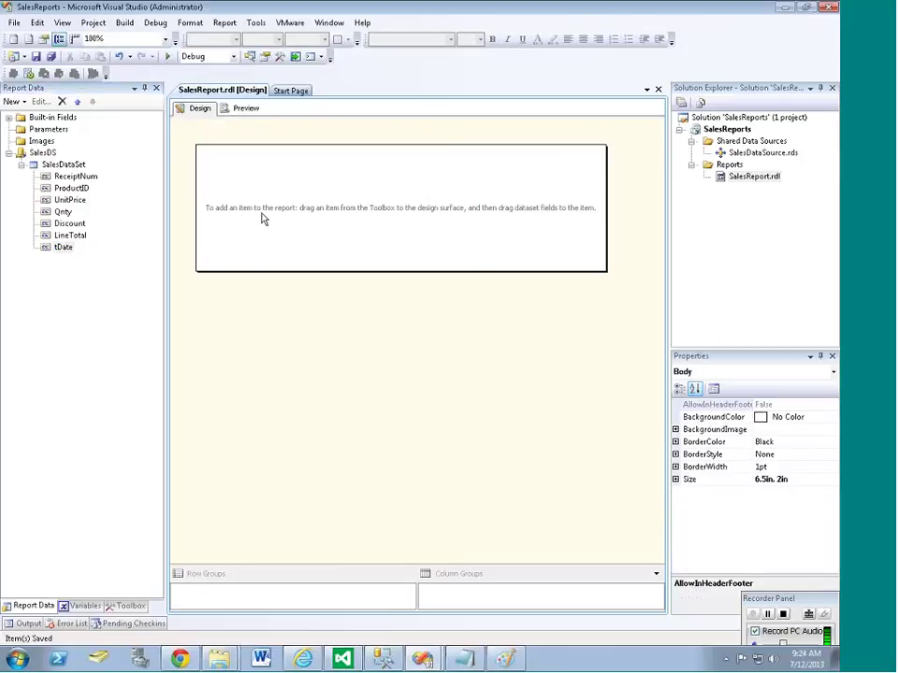
right_click(263, 216)
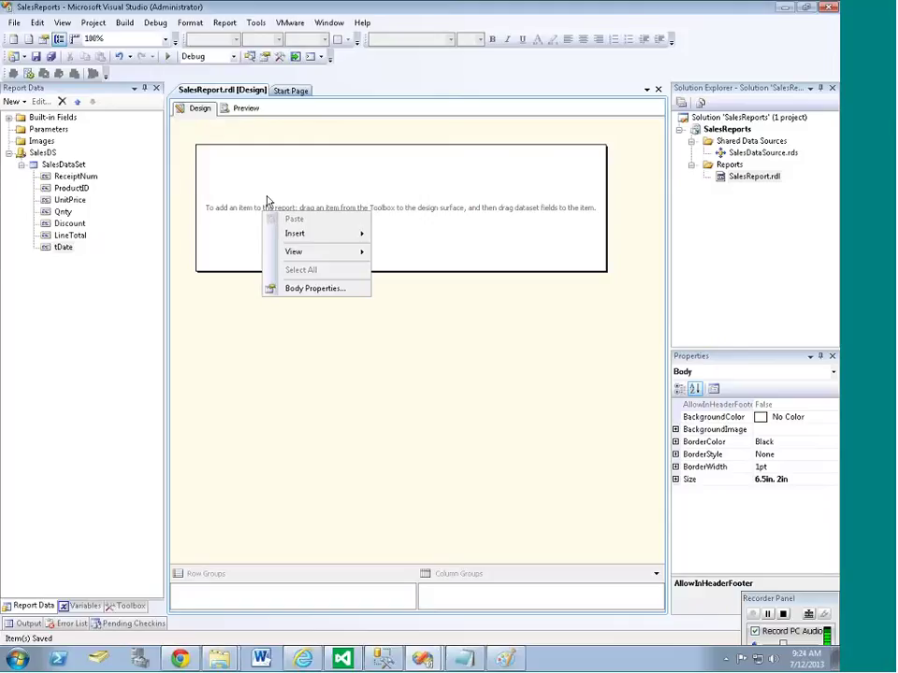
left_click(267, 200)
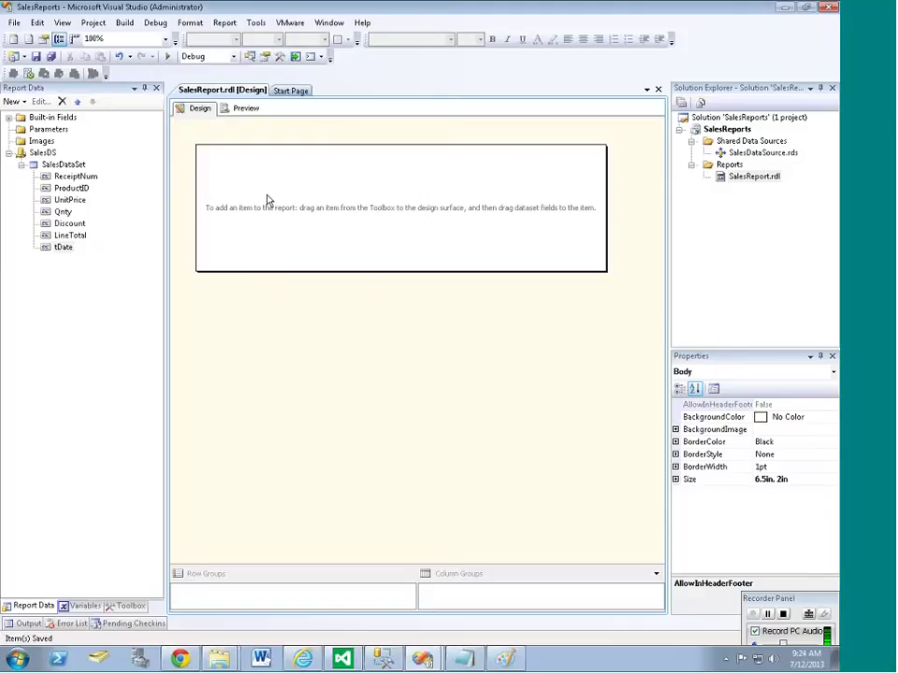
- Insert a table into the report body and shift it closer to the body's left edge
left_click(122, 606)
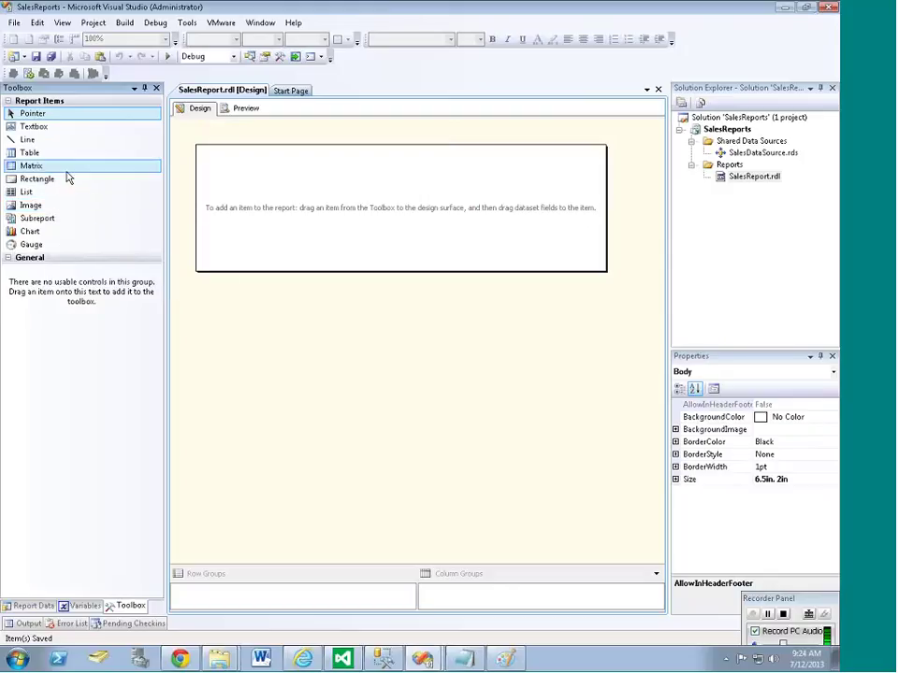
left_click_drag(59, 170, 301, 188)
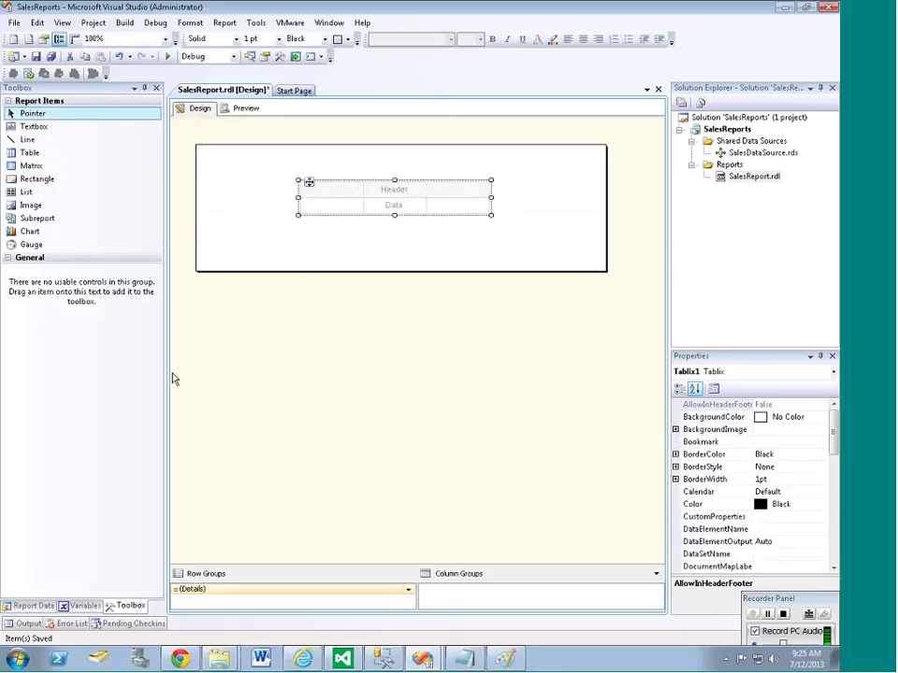
left_click(23, 607)
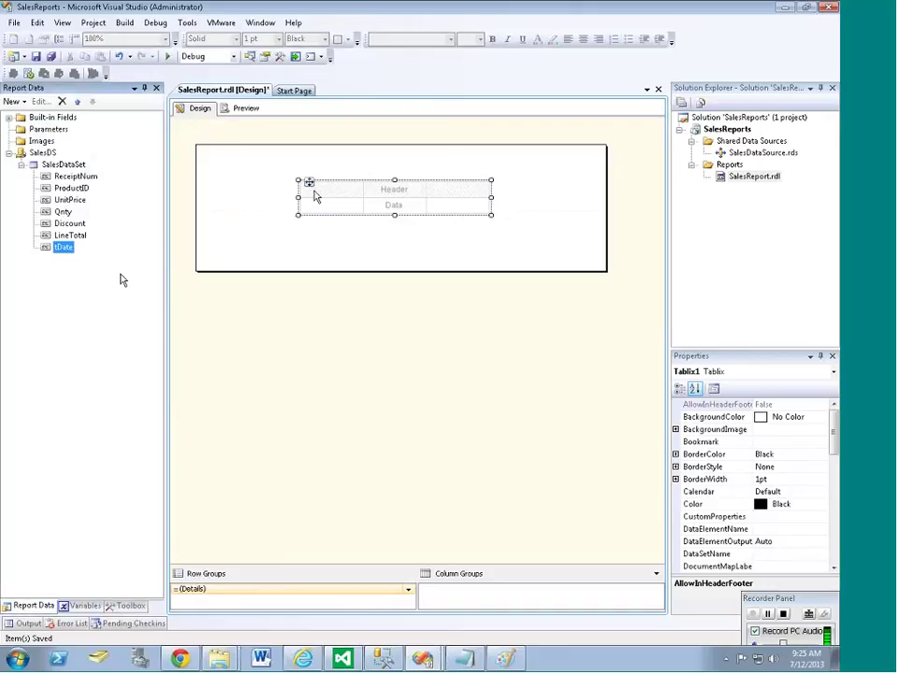
left_click_drag(305, 185, 250, 194)
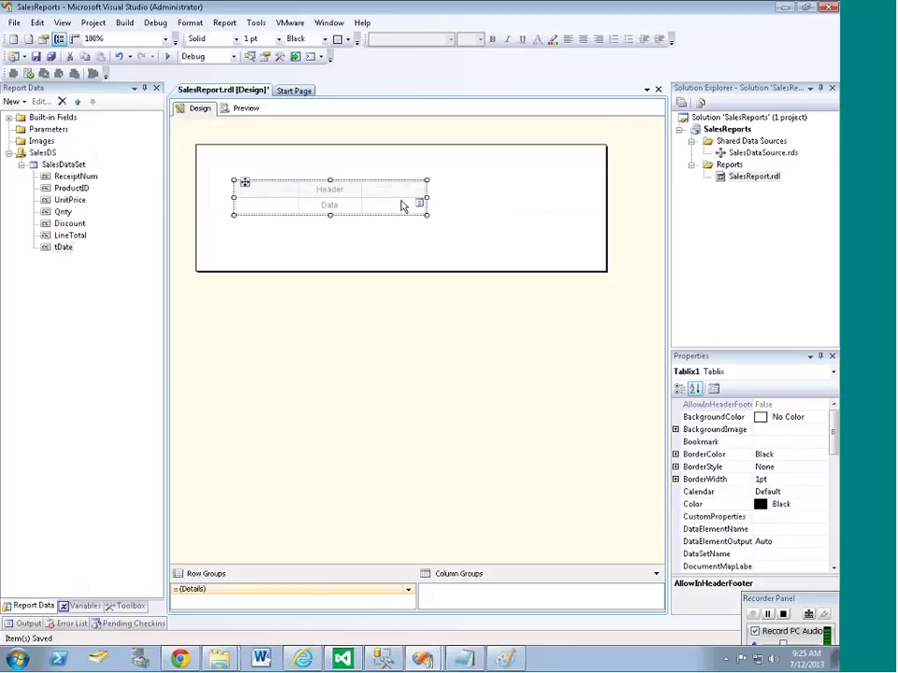
- Fill the table's three data cells with the ReceiptNum, ProductID and UnitPrice fields
left_click(292, 206)
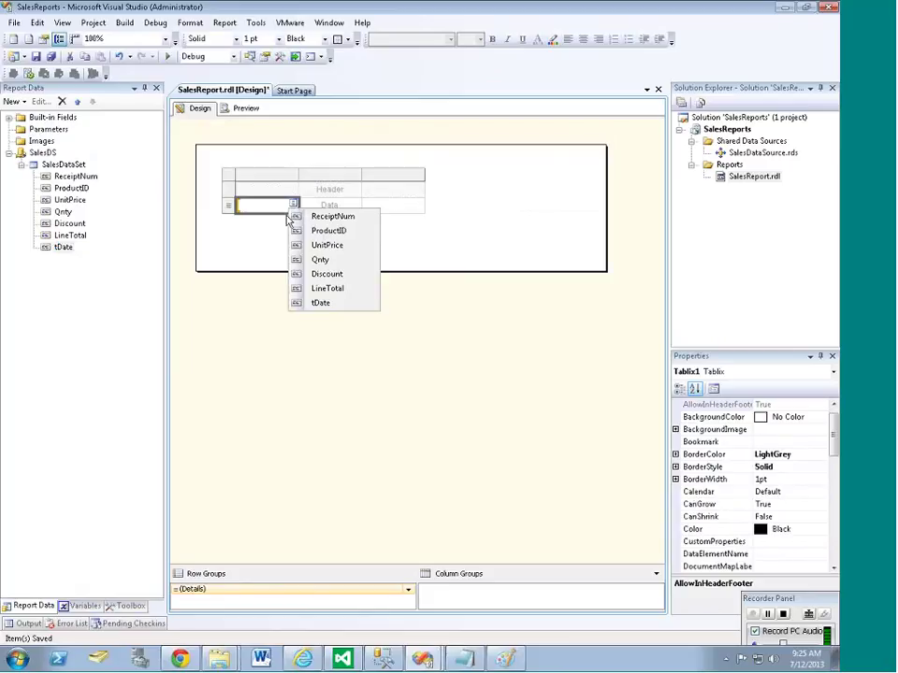
left_click(351, 219)
left_click(353, 208)
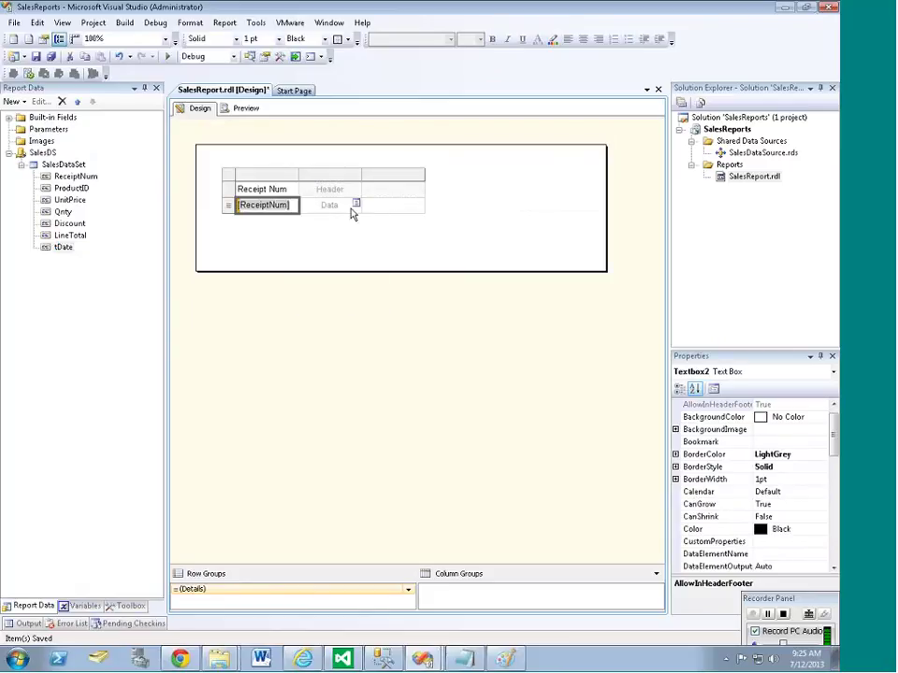
left_click(356, 205)
left_click(391, 230)
left_click(421, 206)
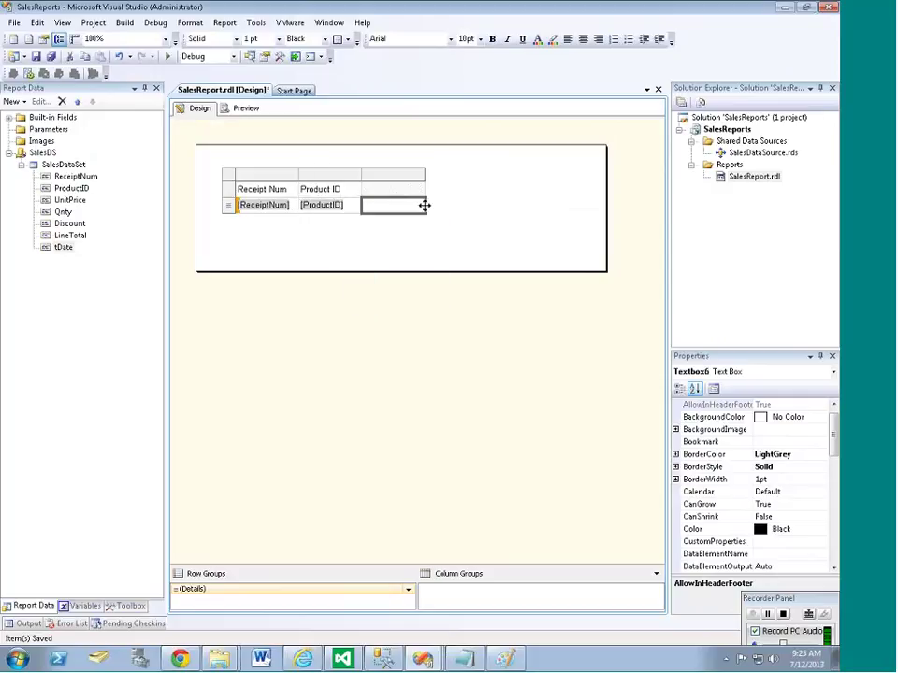
left_click(420, 205)
left_click(440, 244)
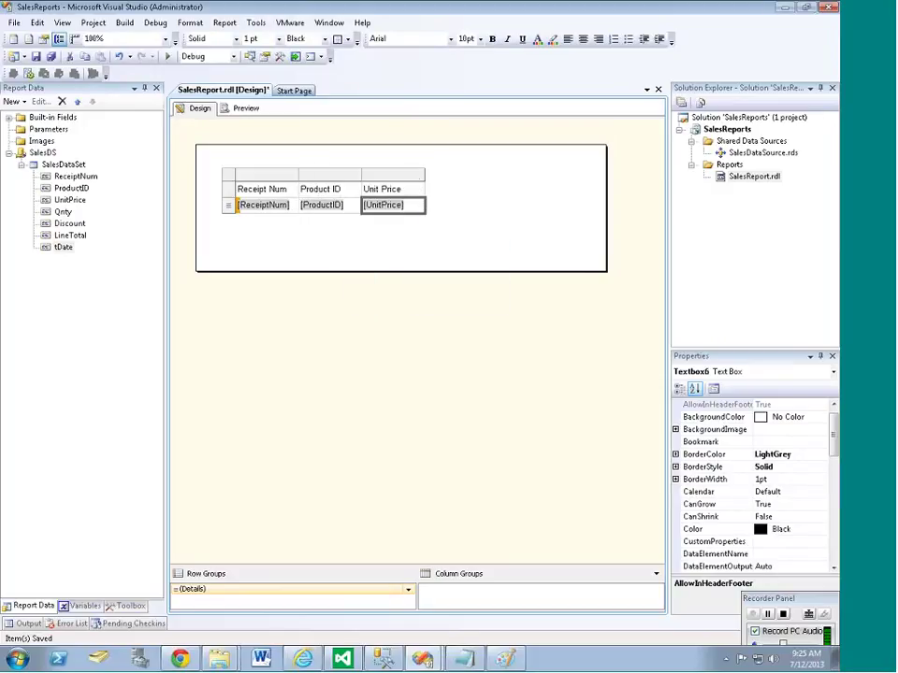
- Insert a column to the right of Unit Price and assign the Qnty field to its data cell
right_click(417, 181)
mouse_move(472, 186)
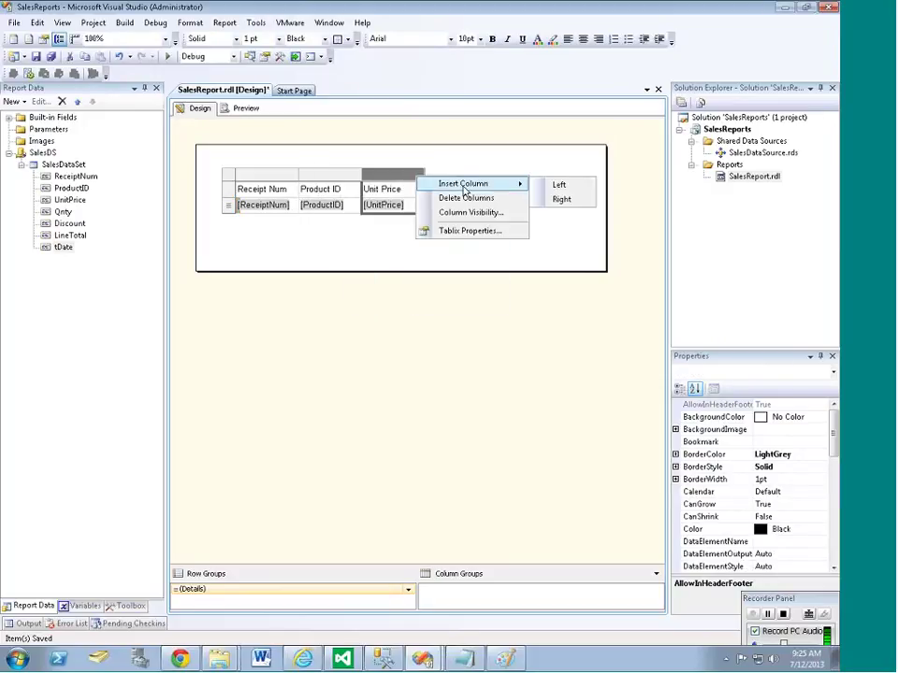
left_click(560, 198)
left_click(472, 207)
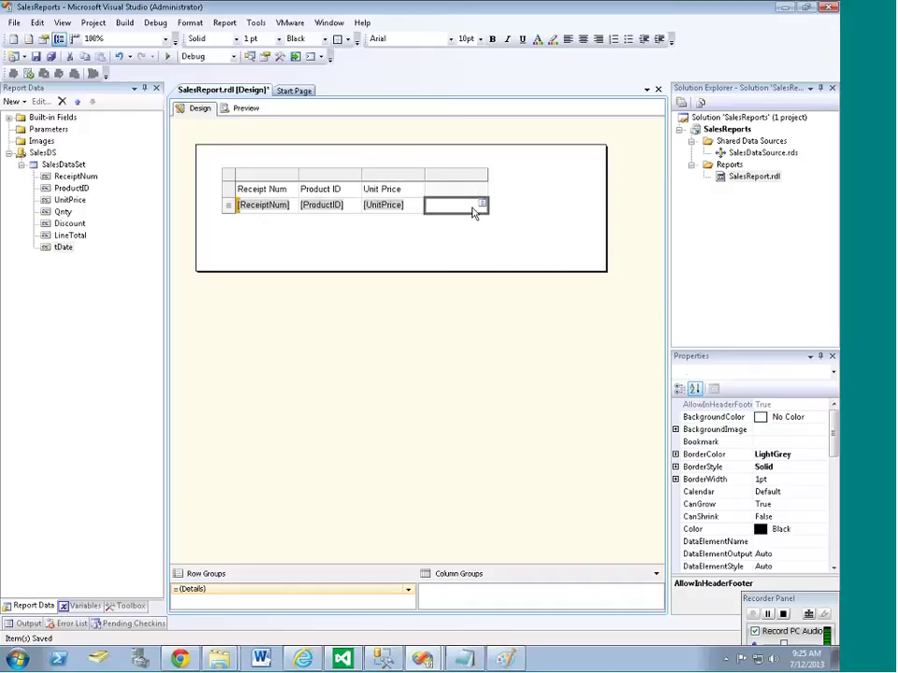
left_click(478, 205)
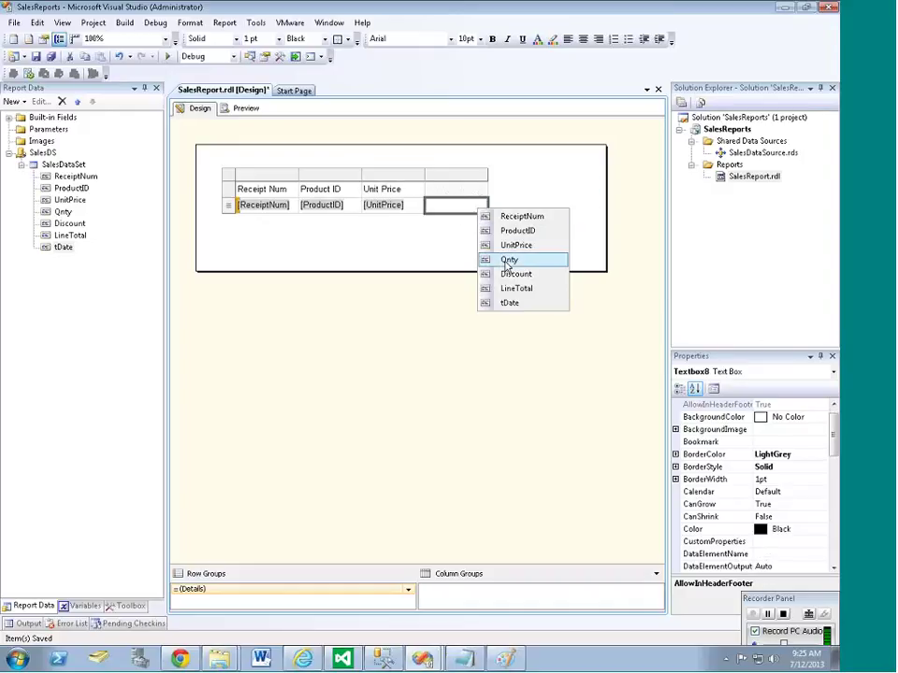
left_click(508, 261)
- Insert a column to the right of Qnty and assign the Discount field to its data cell
right_click(475, 177)
mouse_move(552, 188)
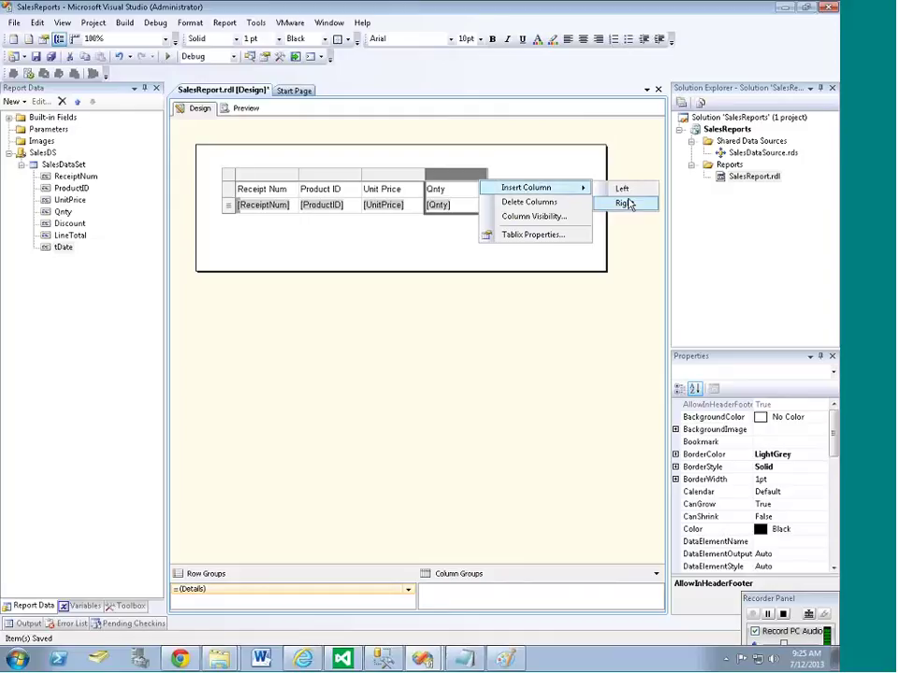
left_click(628, 204)
left_click(543, 205)
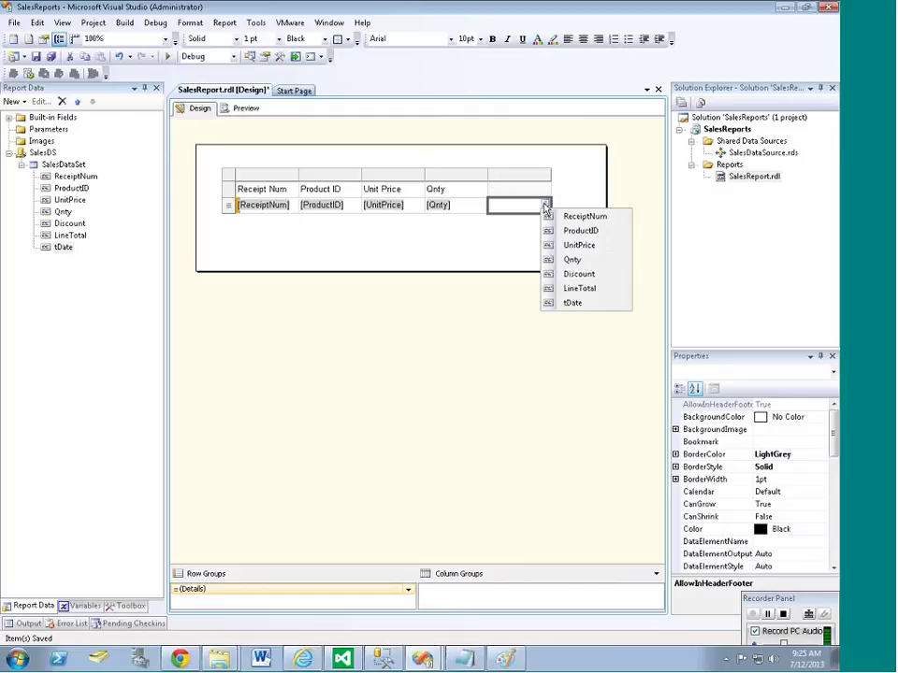
left_click(581, 273)
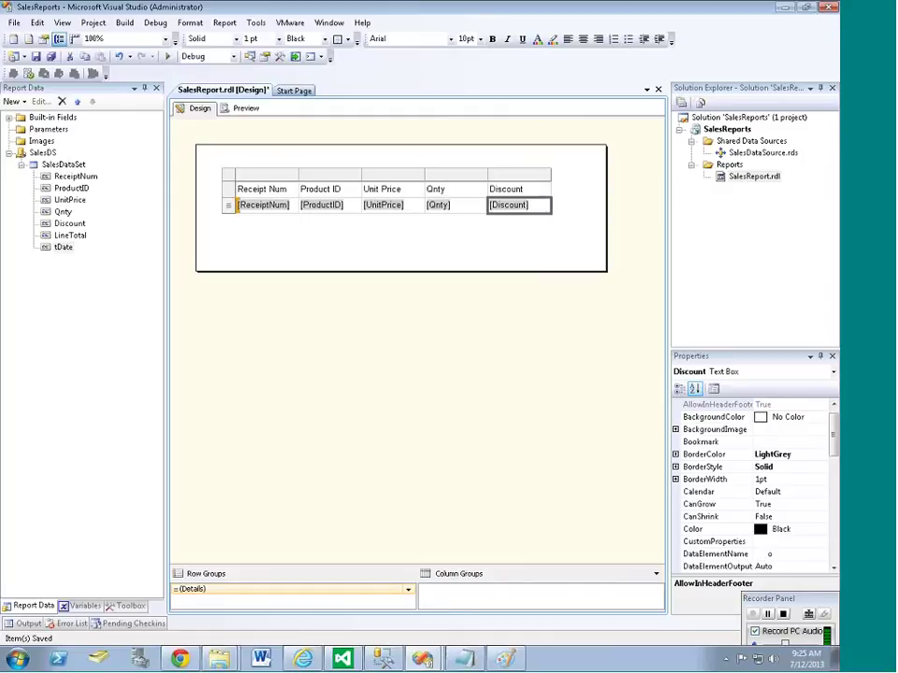
- Insert a column to the right of Discount and assign the LineTotal field to its data cell
right_click(539, 175)
mouse_move(585, 189)
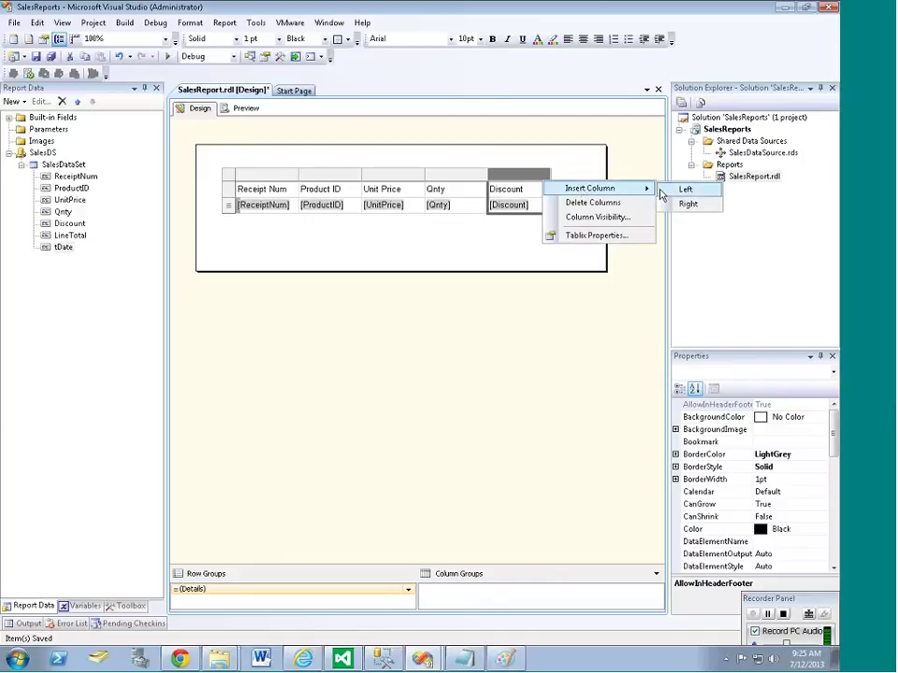
left_click(673, 204)
left_click(597, 212)
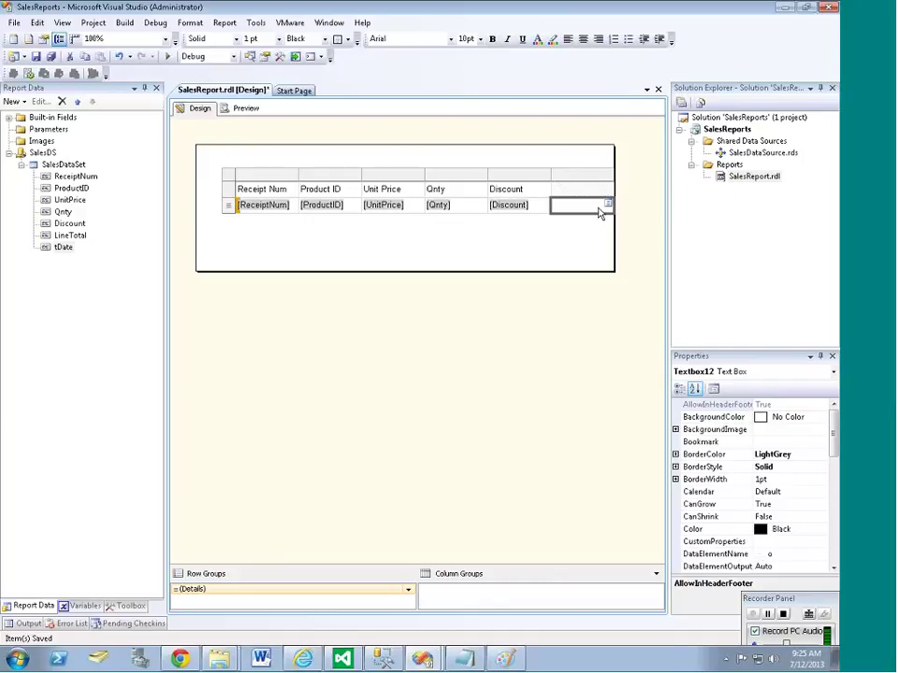
left_click(607, 204)
left_click(627, 289)
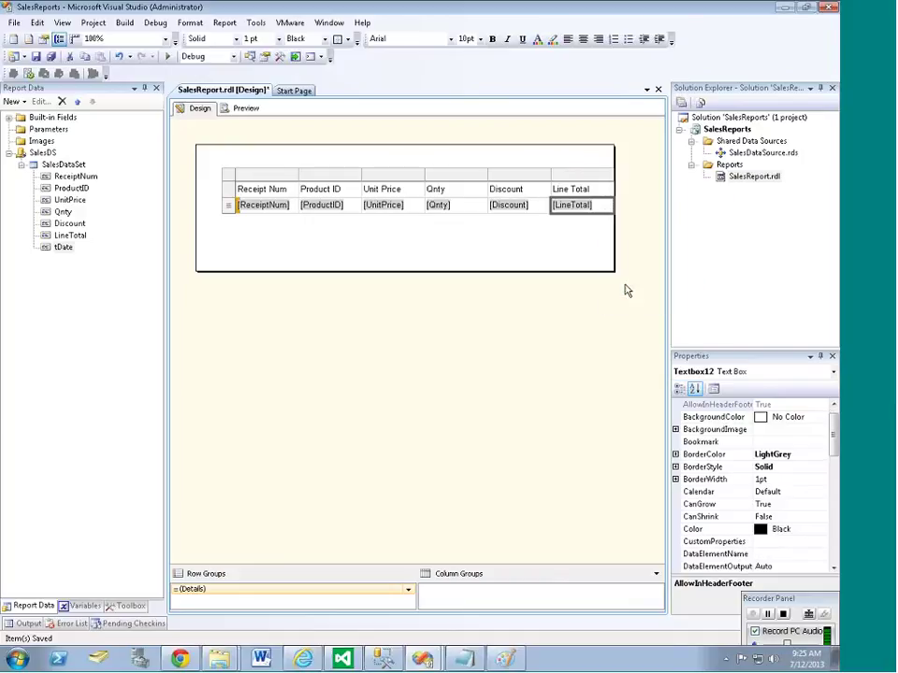
- Widen the report body to about 7.4 in and move the table against the body's left edge
left_click_drag(614, 244, 661, 241)
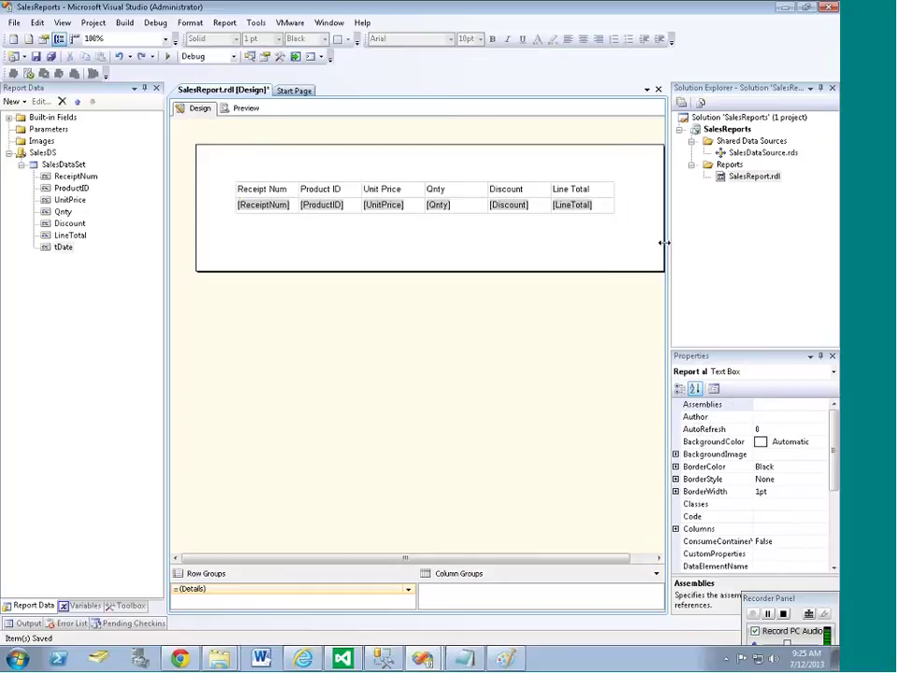
left_click_drag(622, 555, 635, 556)
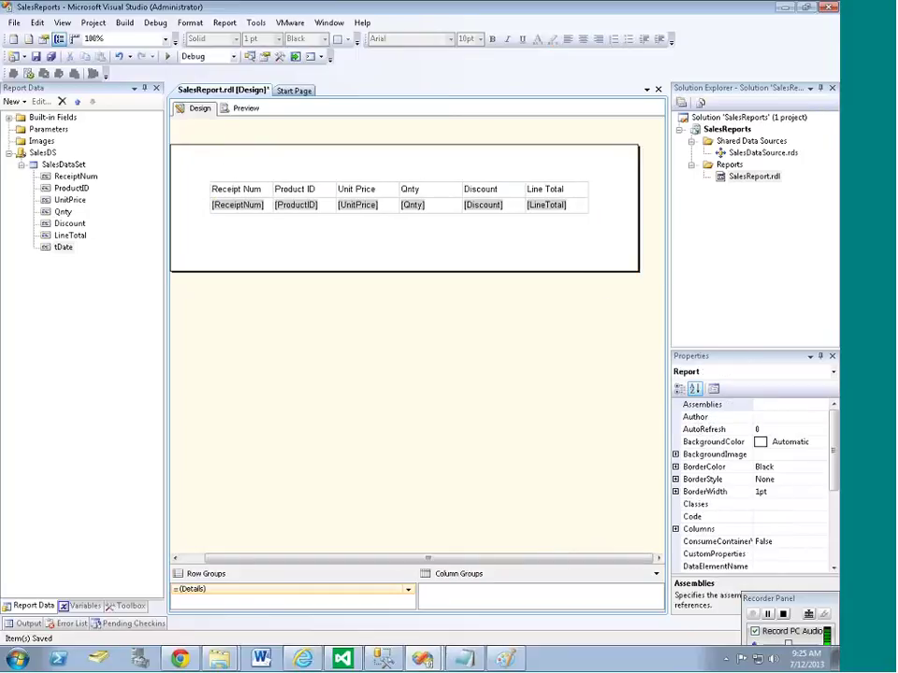
left_click(213, 184)
left_click_drag(240, 182, 208, 178)
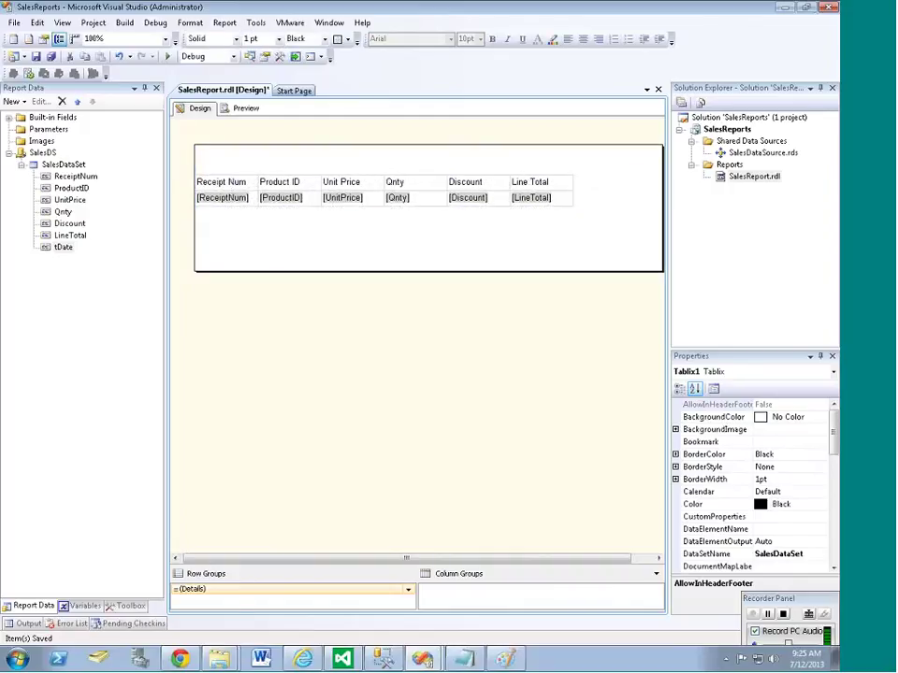
left_click(569, 241)
- Insert a column to the right of Line Total and assign the tDate field to its data cell
right_click(559, 184)
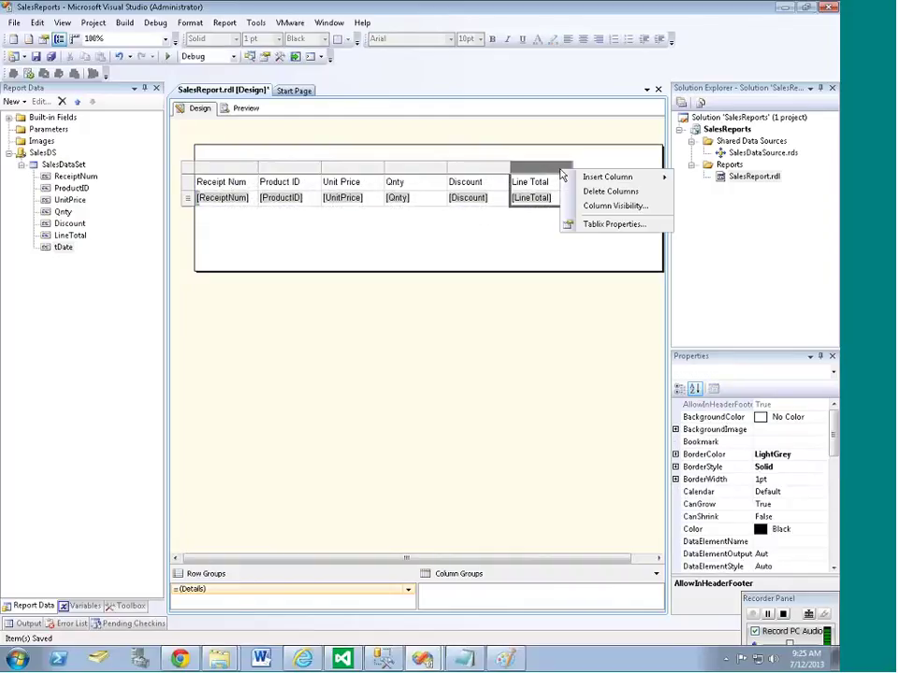
mouse_move(603, 178)
left_click(708, 194)
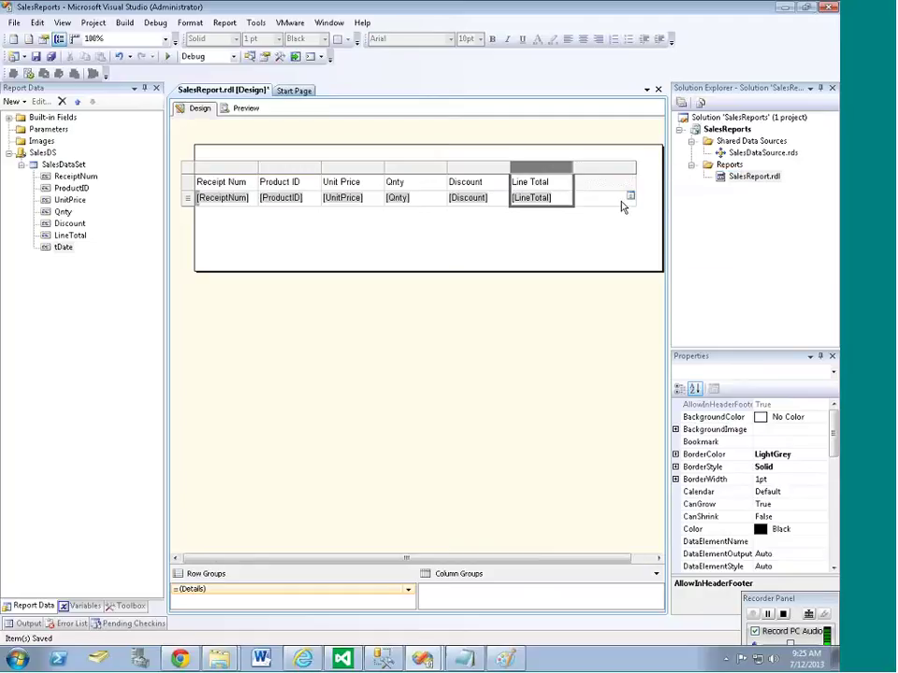
left_click(630, 196)
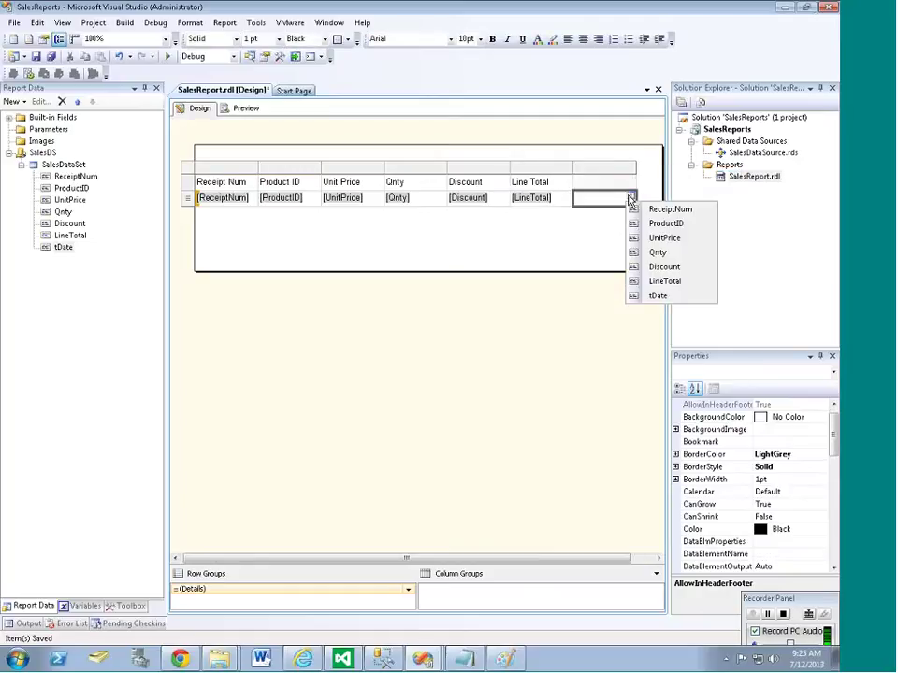
left_click(655, 296)
left_click(580, 258)
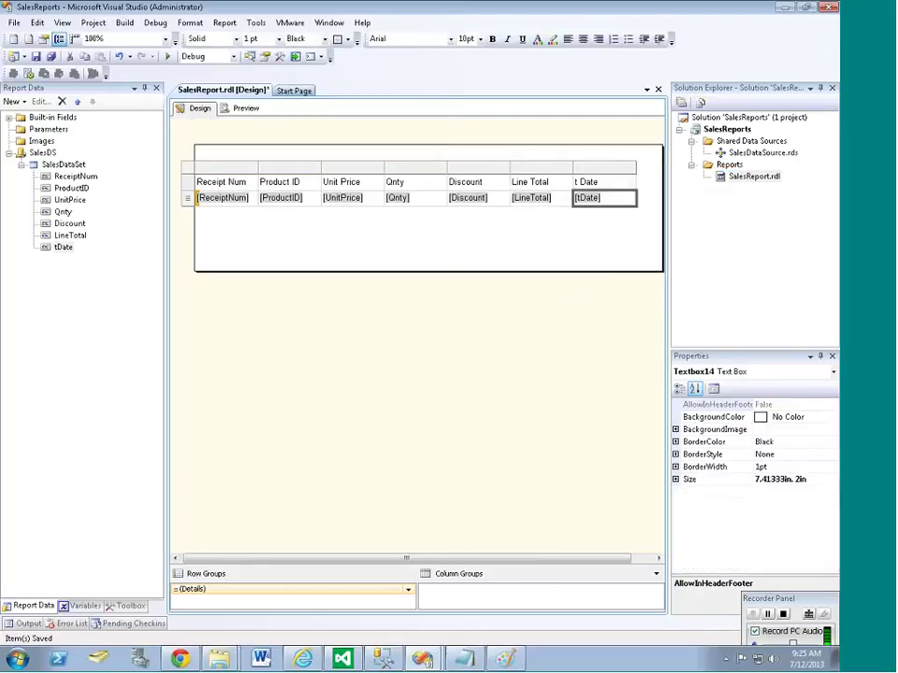
- Change the heading of the tDate column to Transaction Date
left_click(608, 187)
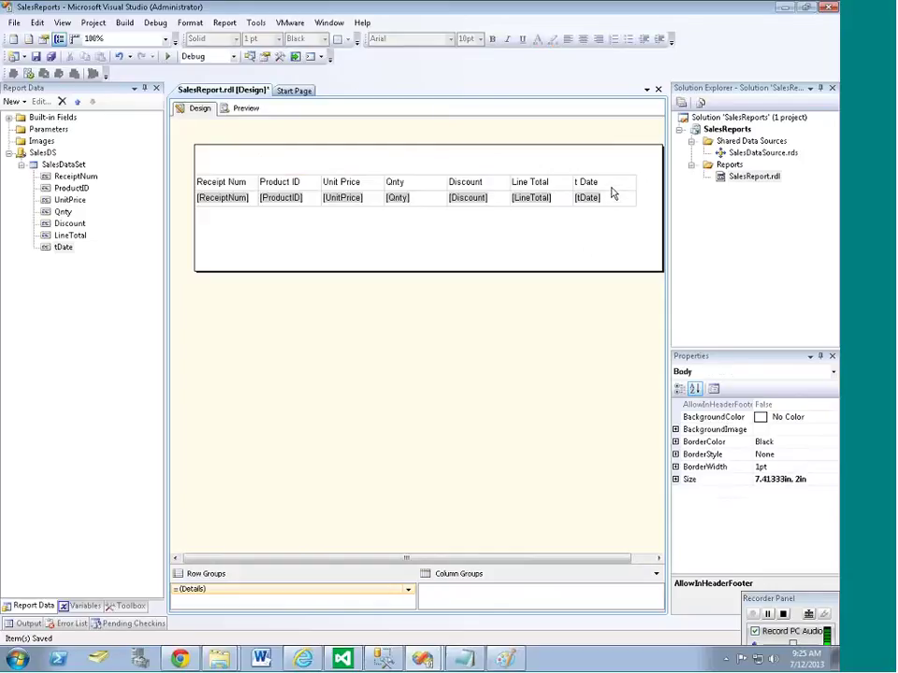
left_click(606, 182)
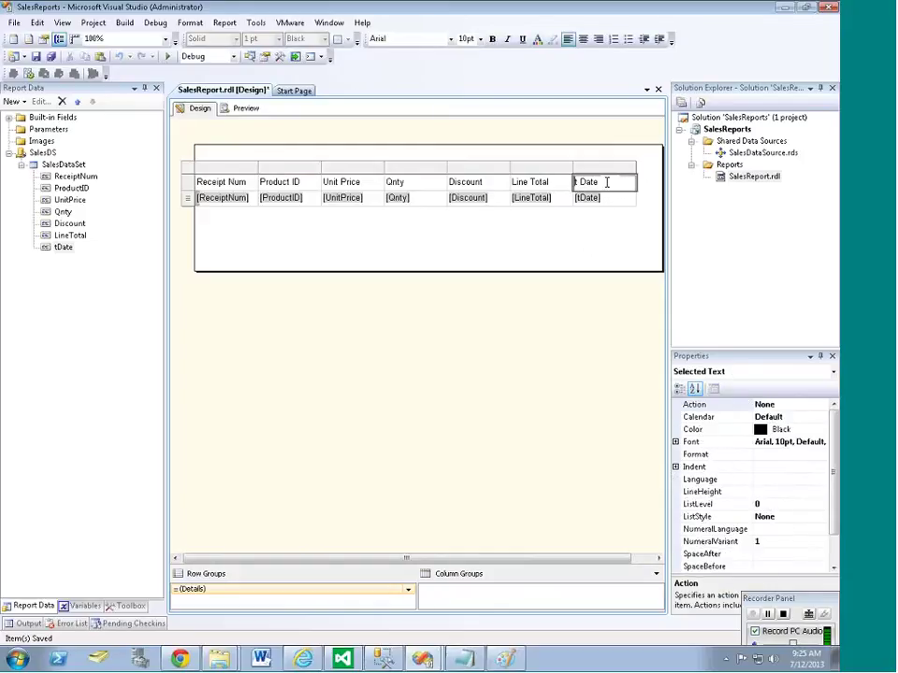
key("Delete")
key("Delete")
type("Tra")
type("saction")
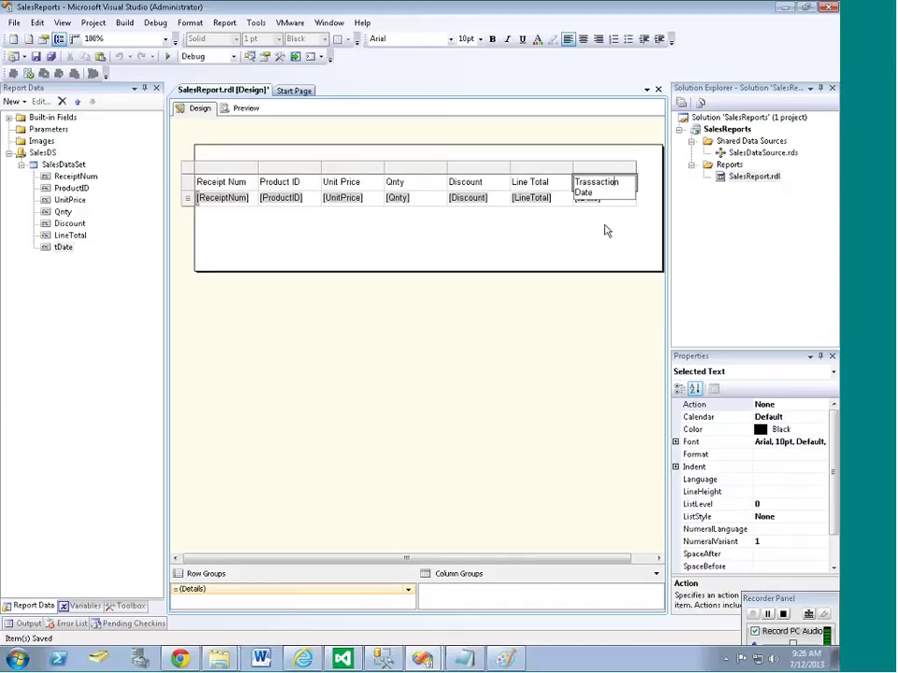
key("Left")
key("Left")
key("Left")
key("Left")
key("Left")
type("n")
left_click(604, 229)
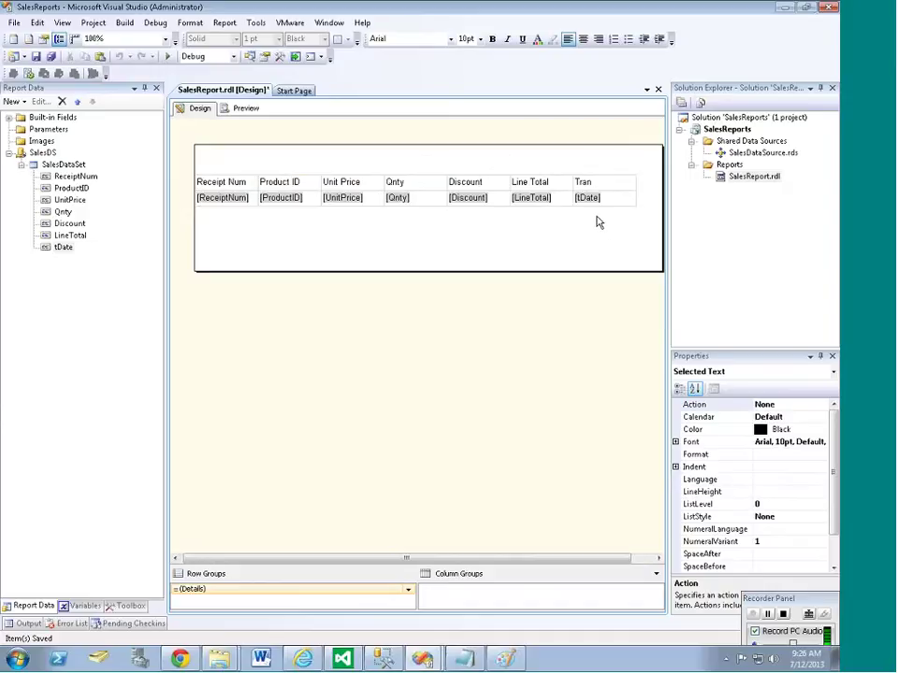
- Widen the tDate column and remove the break after "Tran" so the heading reads Transaction Date on one line
left_click_drag(635, 174, 672, 169)
left_click(593, 226)
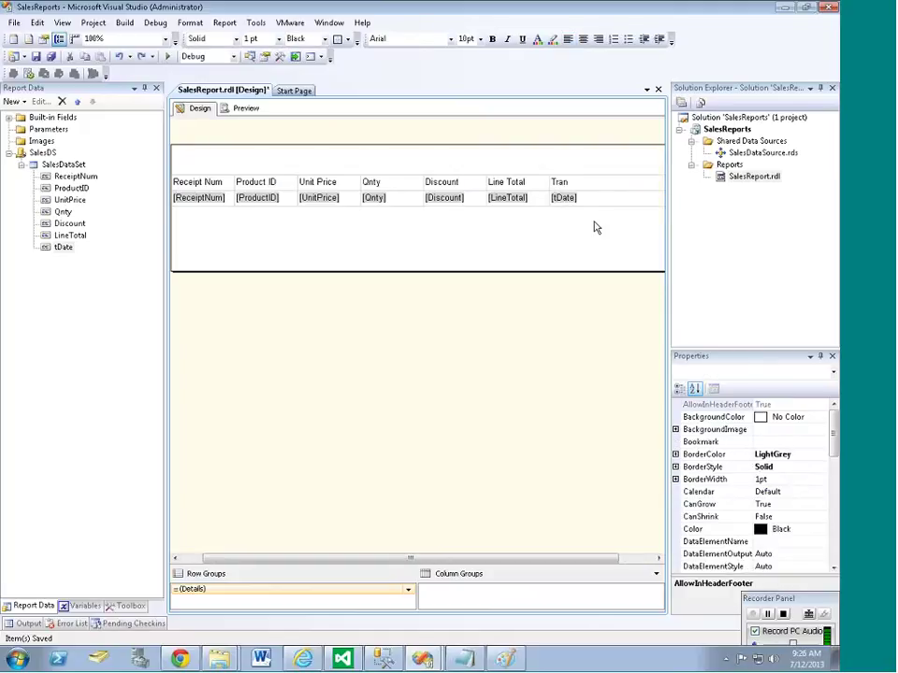
left_click(623, 560)
left_click(530, 182)
left_click(530, 182)
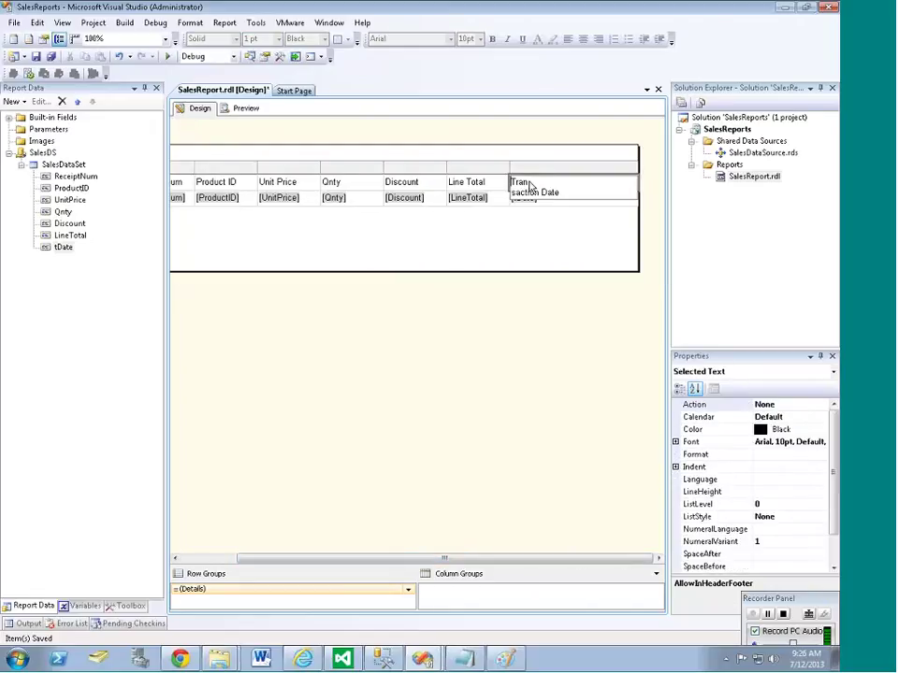
key("Delete")
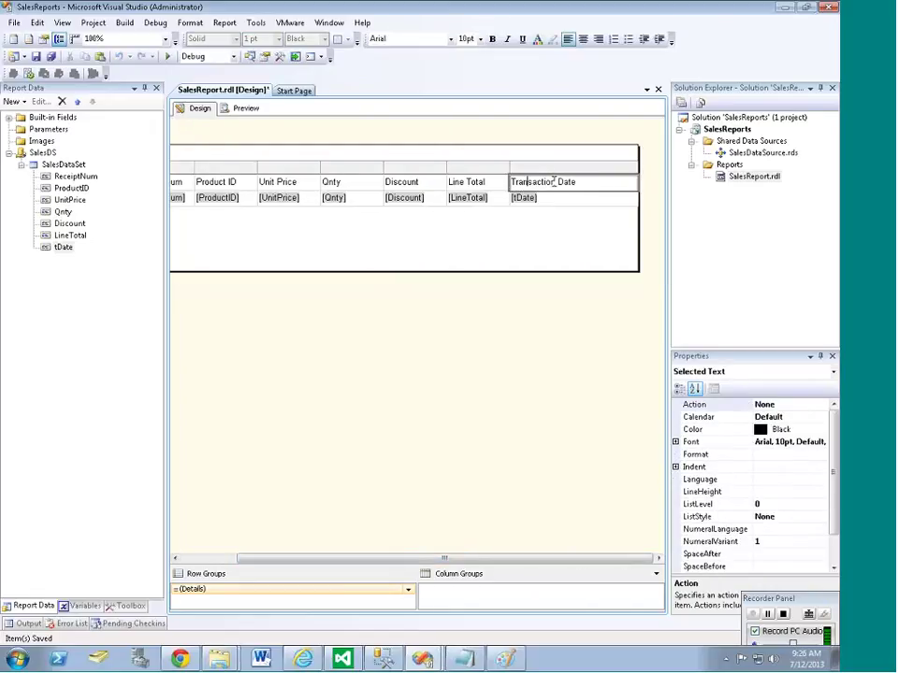
left_click(561, 199)
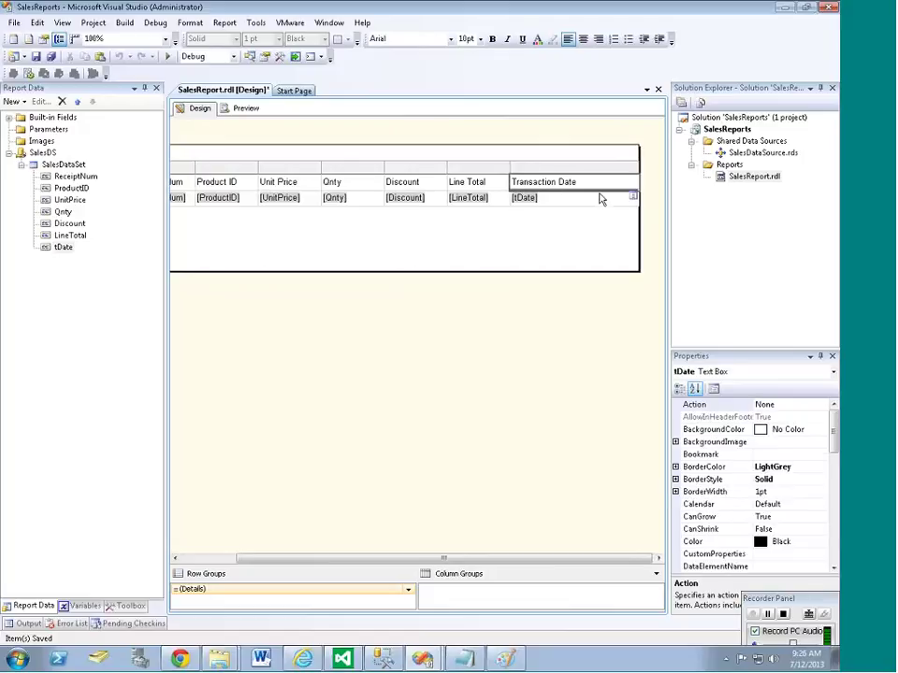
- Narrow the Transaction Date column to fit its heading and slightly widen the Line Total, Discount and Qnty columns
left_click_drag(637, 169, 593, 169)
left_click(579, 233)
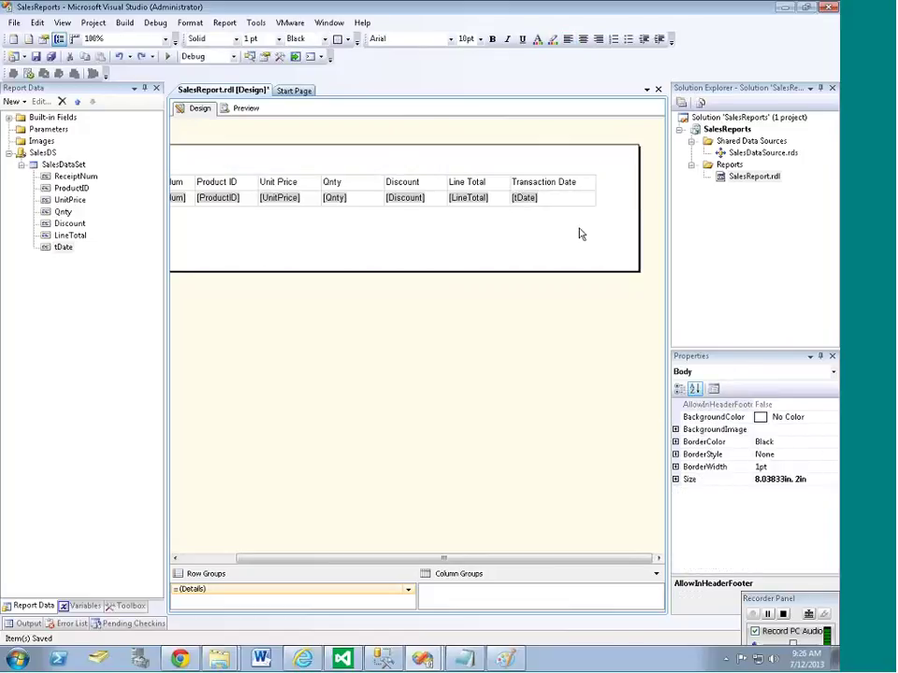
left_click(503, 183)
left_click(477, 166)
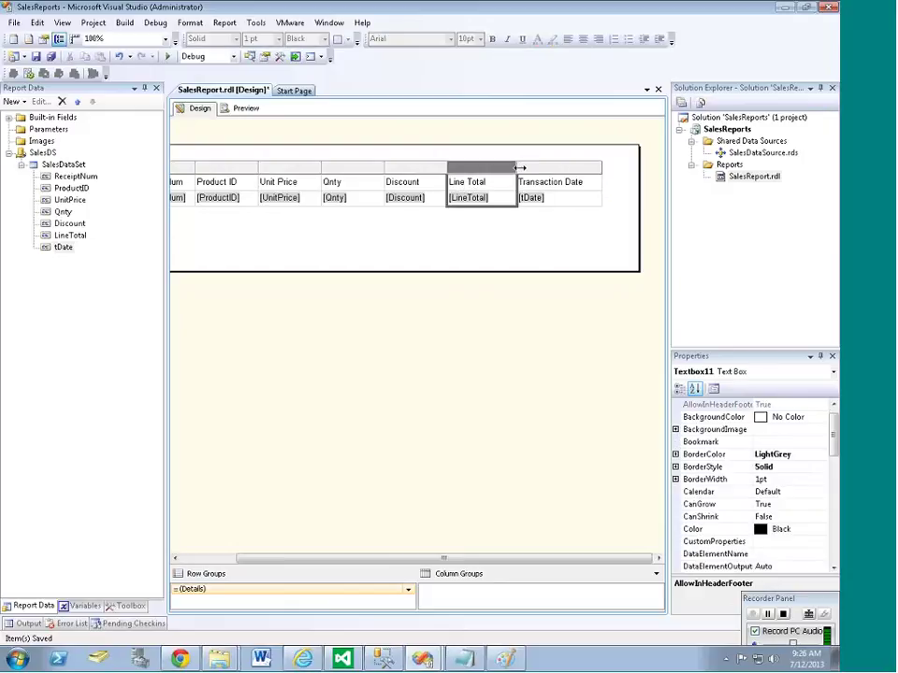
left_click_drag(511, 168, 526, 169)
left_click(442, 167)
left_click_drag(445, 168, 462, 168)
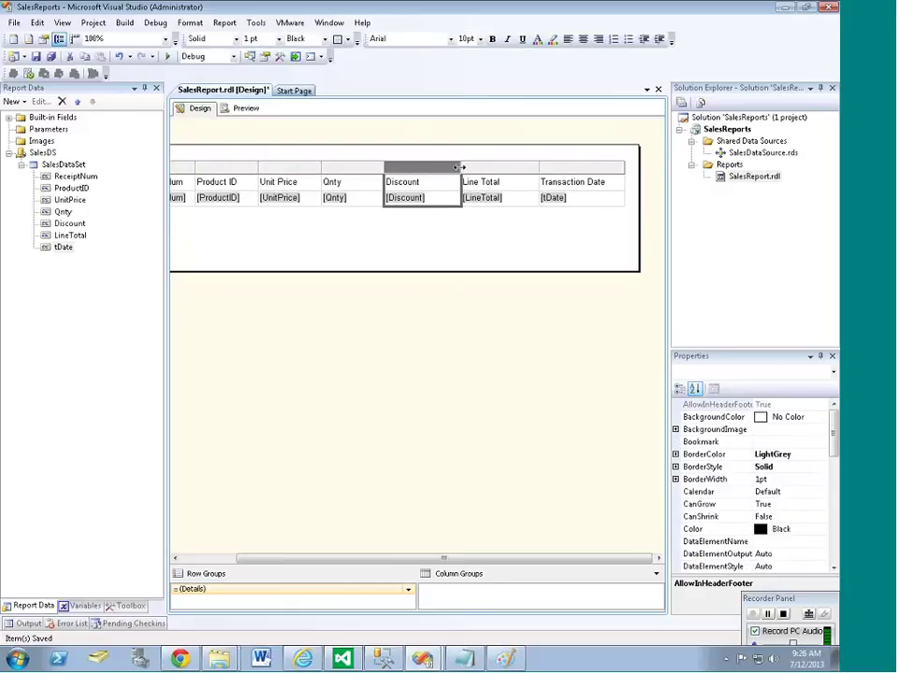
left_click(354, 167)
left_click_drag(385, 166, 392, 167)
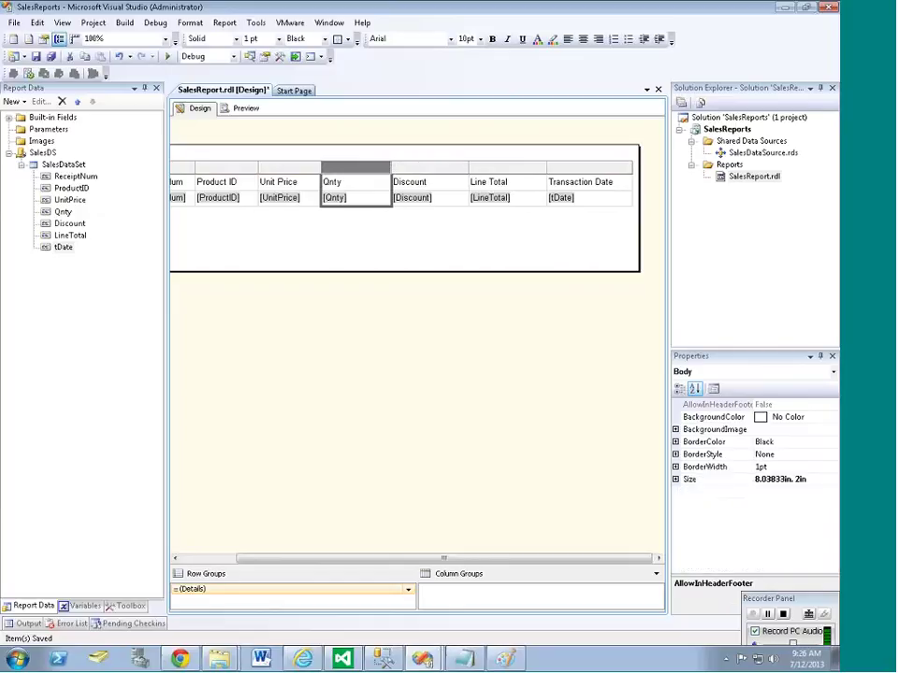
left_click(351, 269)
- Right-align the data cells of the Qnty, Discount, Line Total and Transaction Date columns
left_click_drag(348, 562, 289, 564)
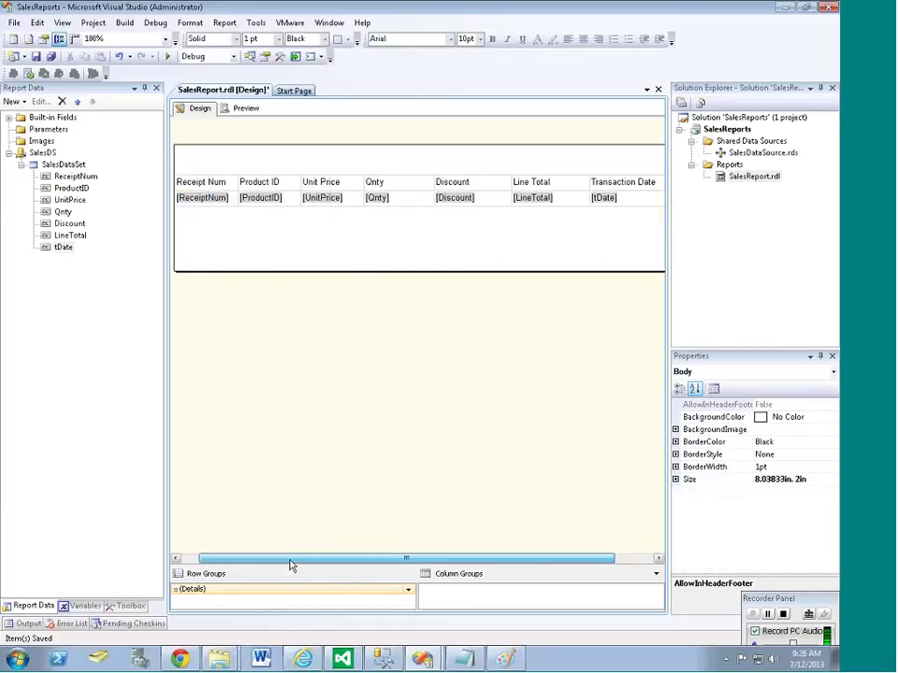
left_click(418, 198)
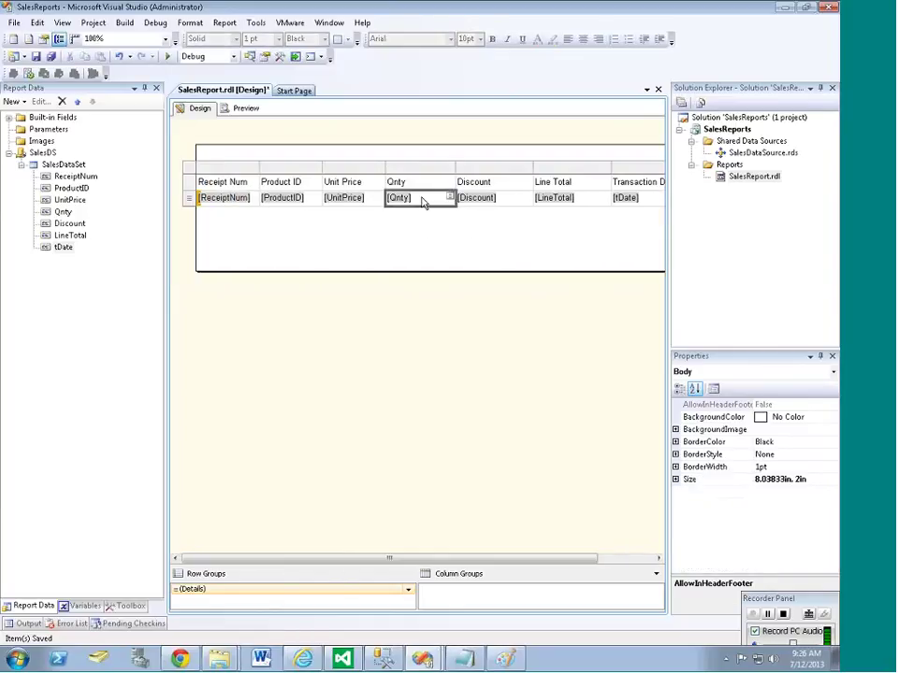
left_click(379, 197)
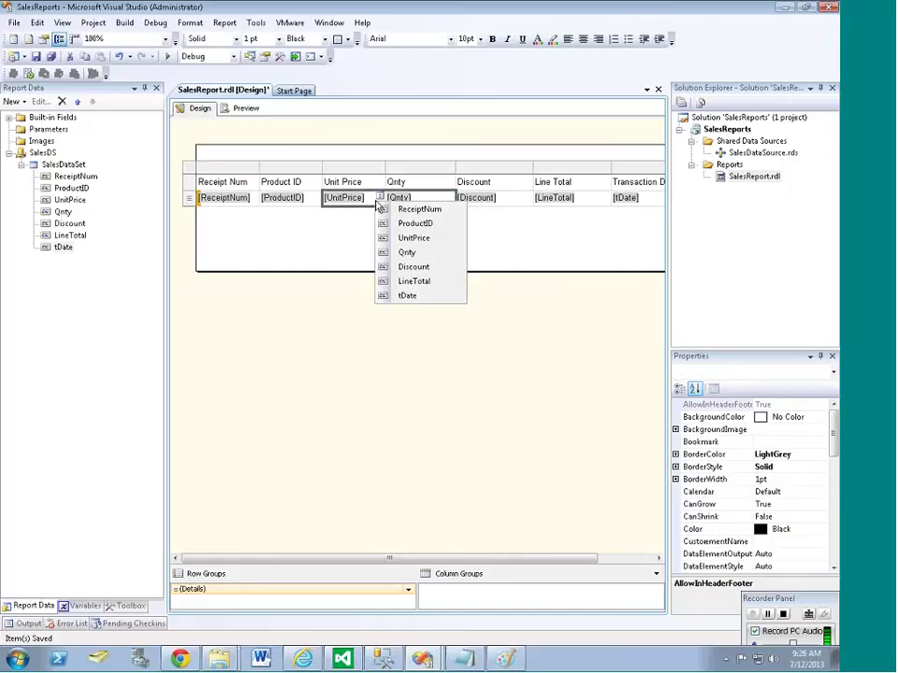
left_click(491, 198, "shift")
left_click(578, 202, "shift")
left_click(640, 202, "shift")
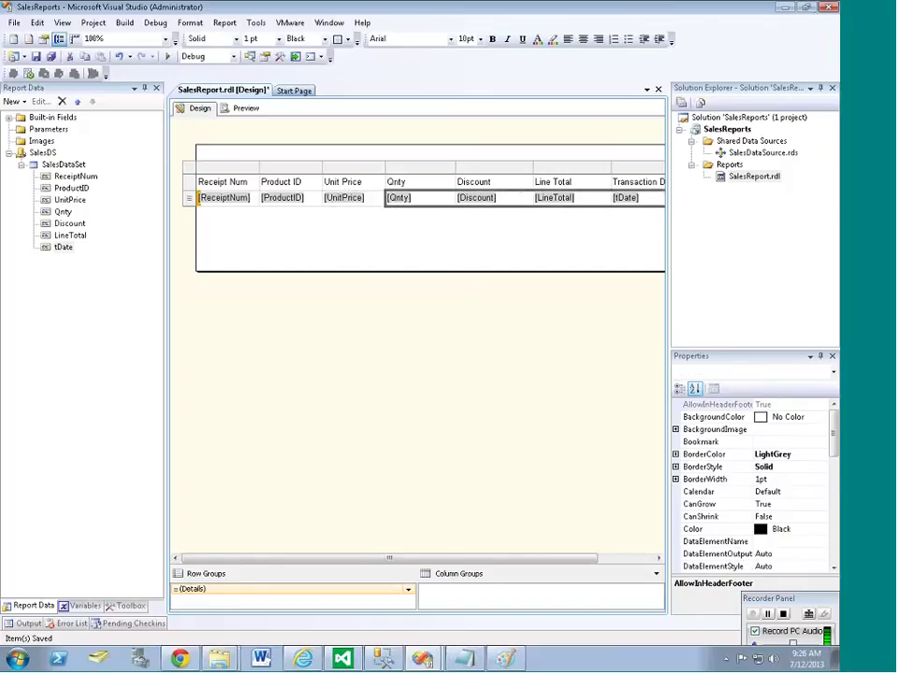
left_click_drag(561, 564, 591, 563)
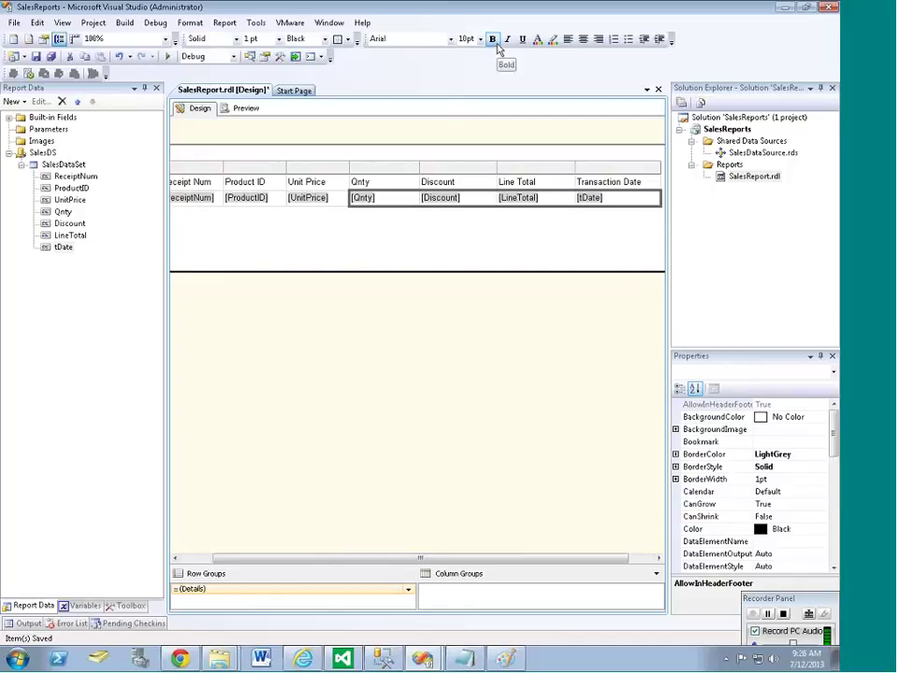
left_click(598, 43)
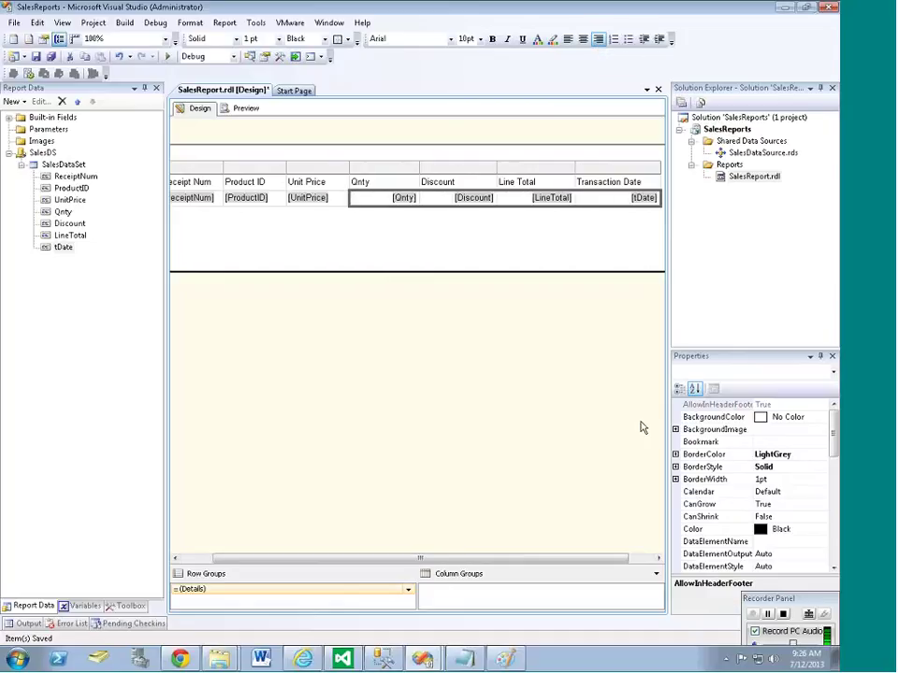
left_click(226, 329)
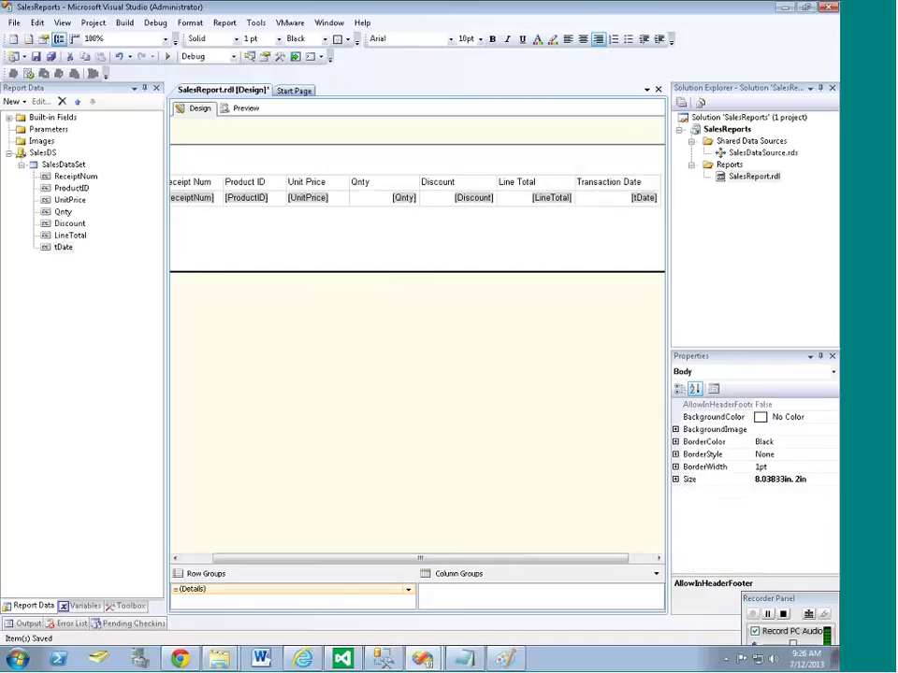
- Make the table's entire header row bold and centre its text
left_click(347, 559)
left_click(211, 191)
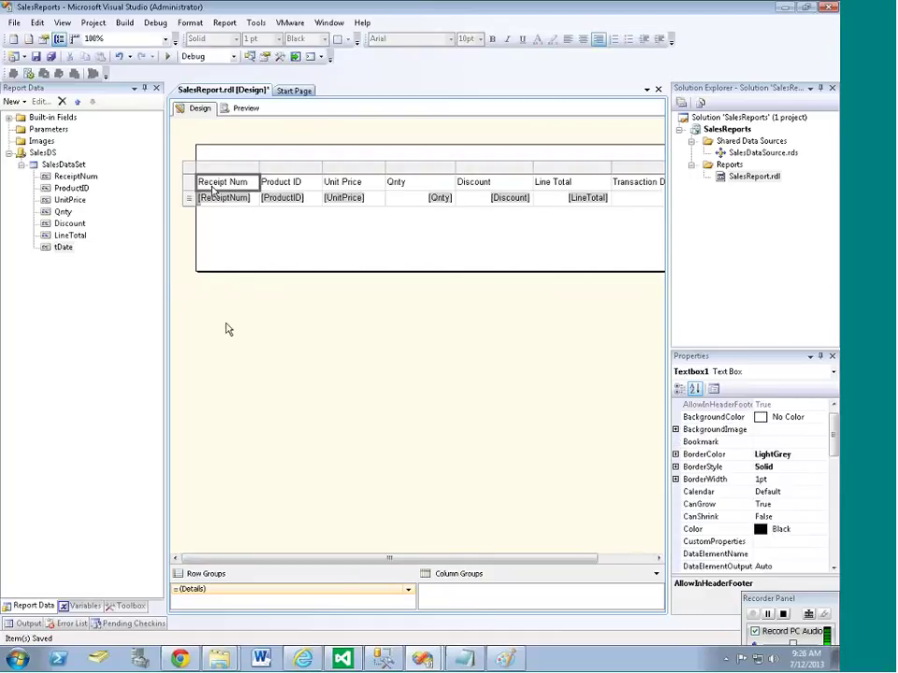
left_click(190, 185)
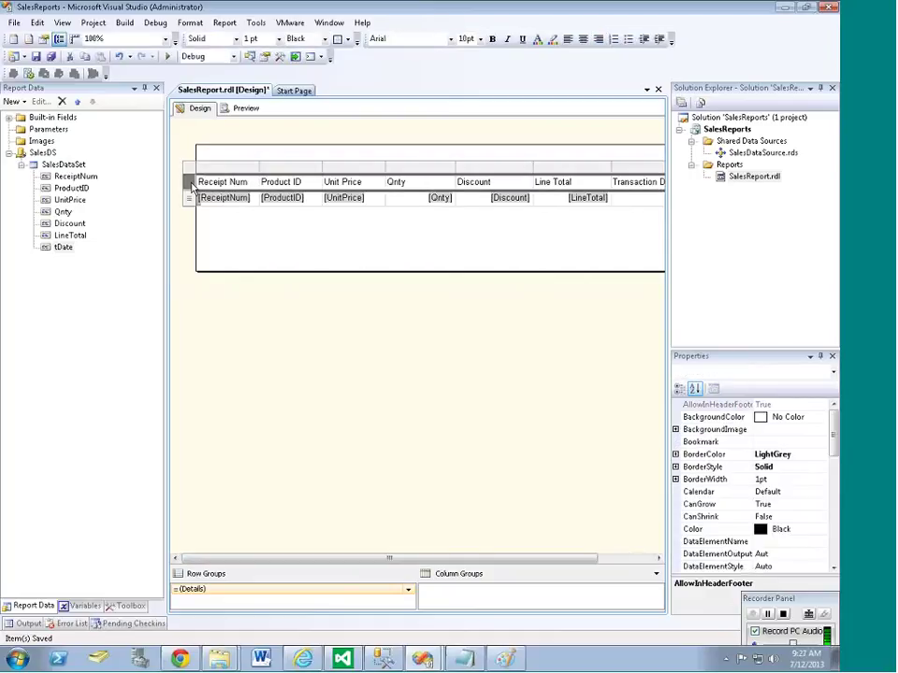
left_click(492, 38)
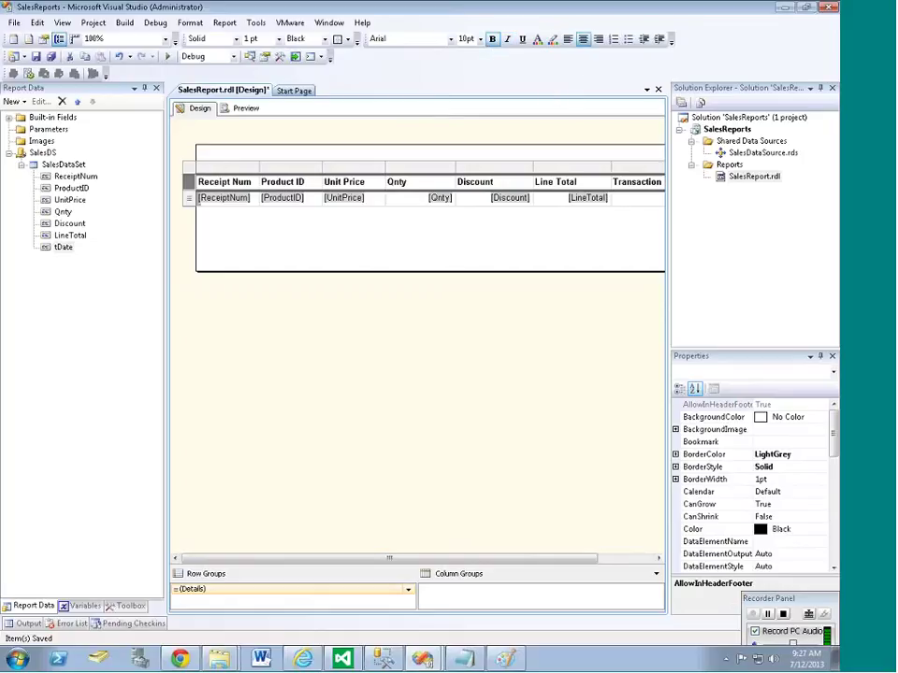
left_click(583, 38)
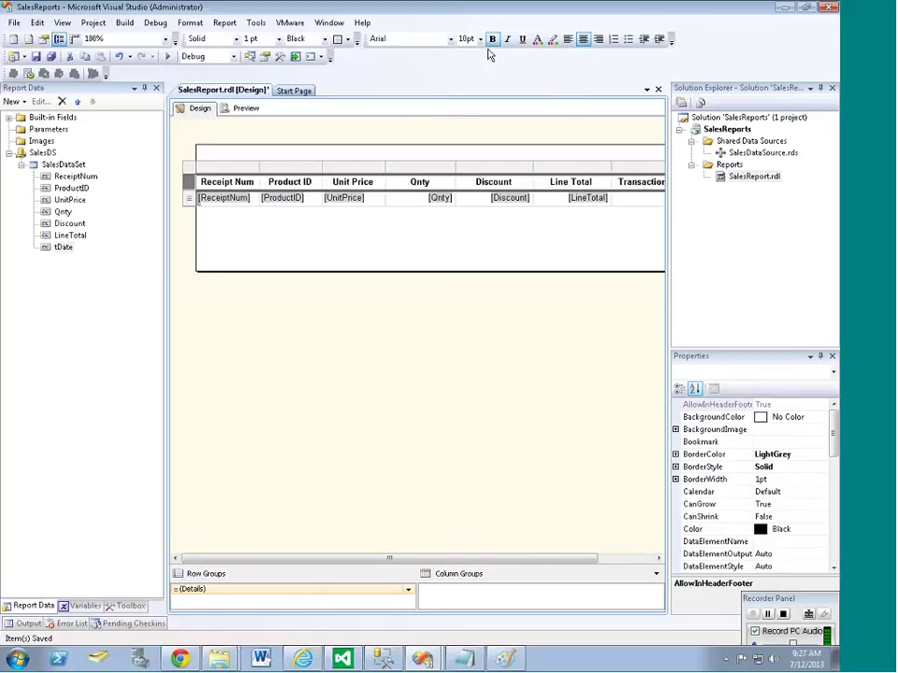
- Give the header row a brown background and a white font color
left_click(553, 40)
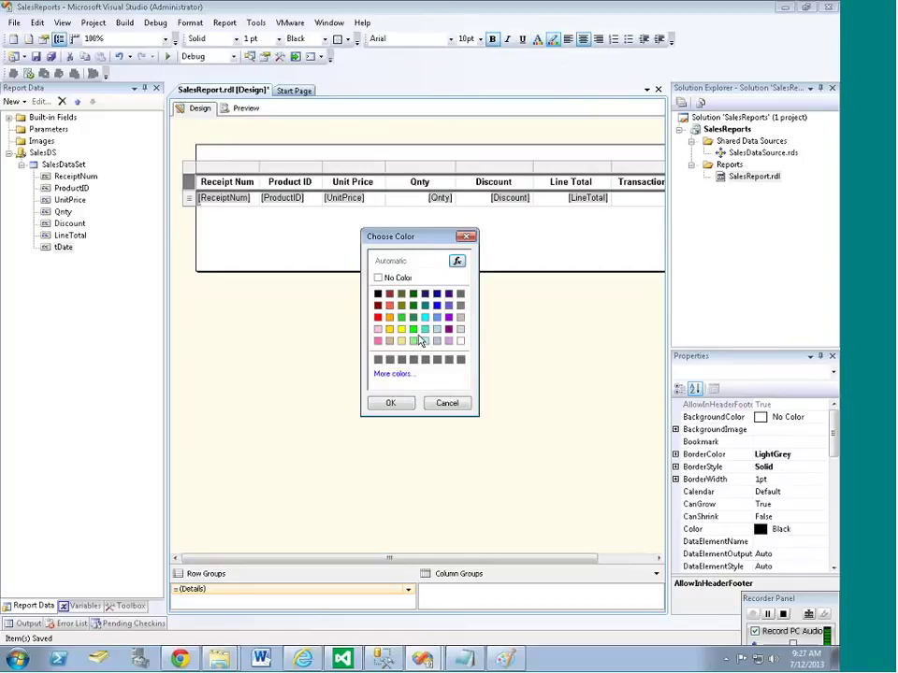
left_click(389, 294)
left_click(391, 402)
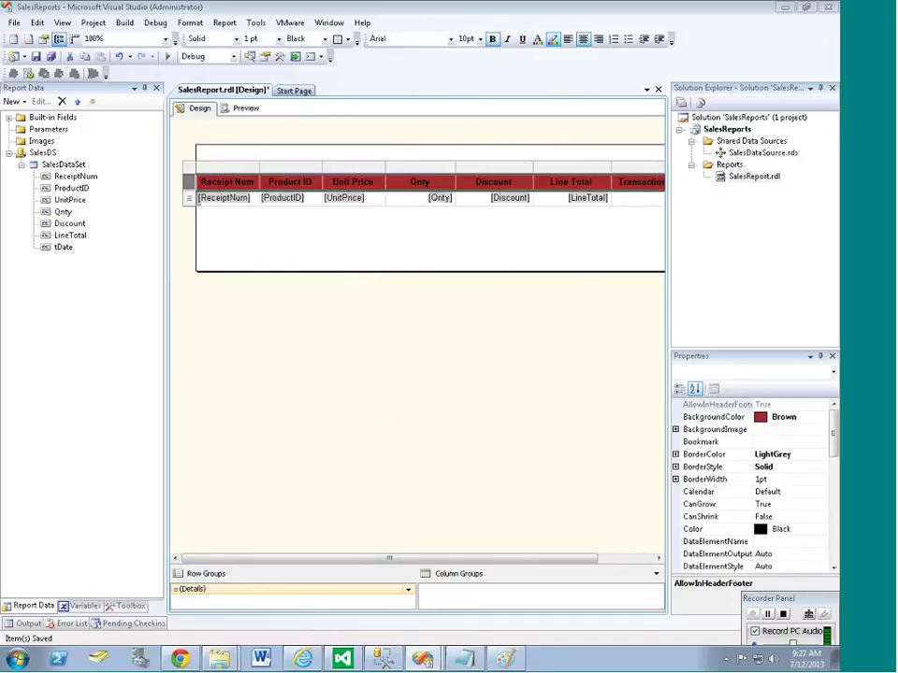
left_click(538, 39)
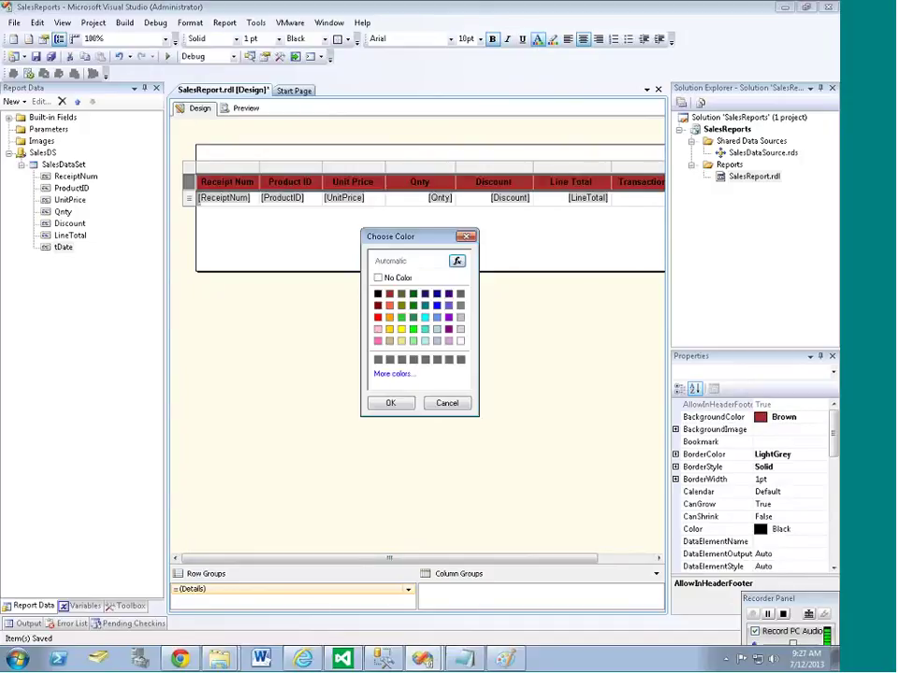
left_click(393, 403)
left_click(449, 254)
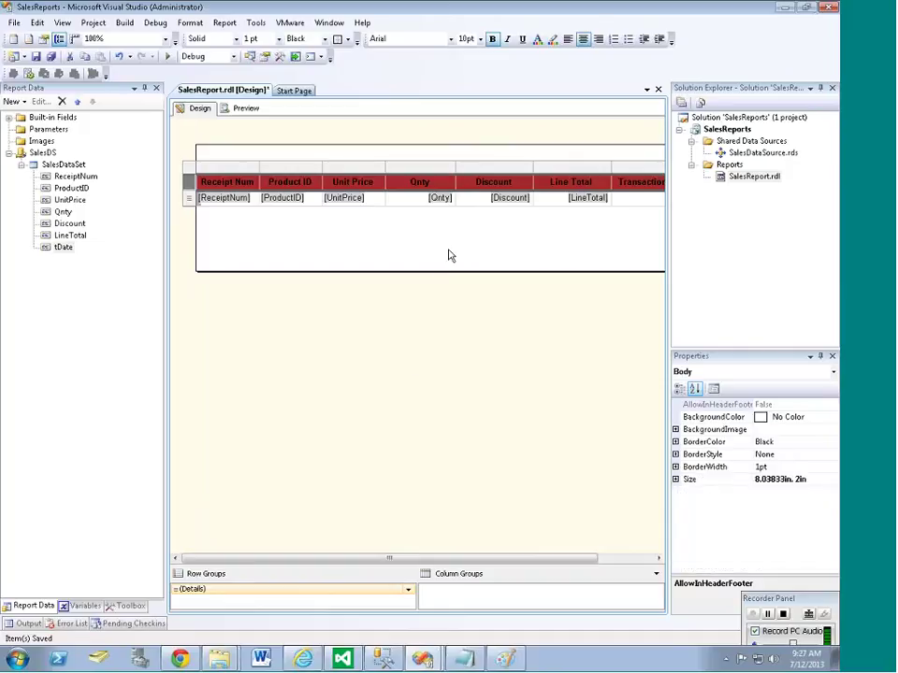
left_click_drag(531, 558, 483, 559)
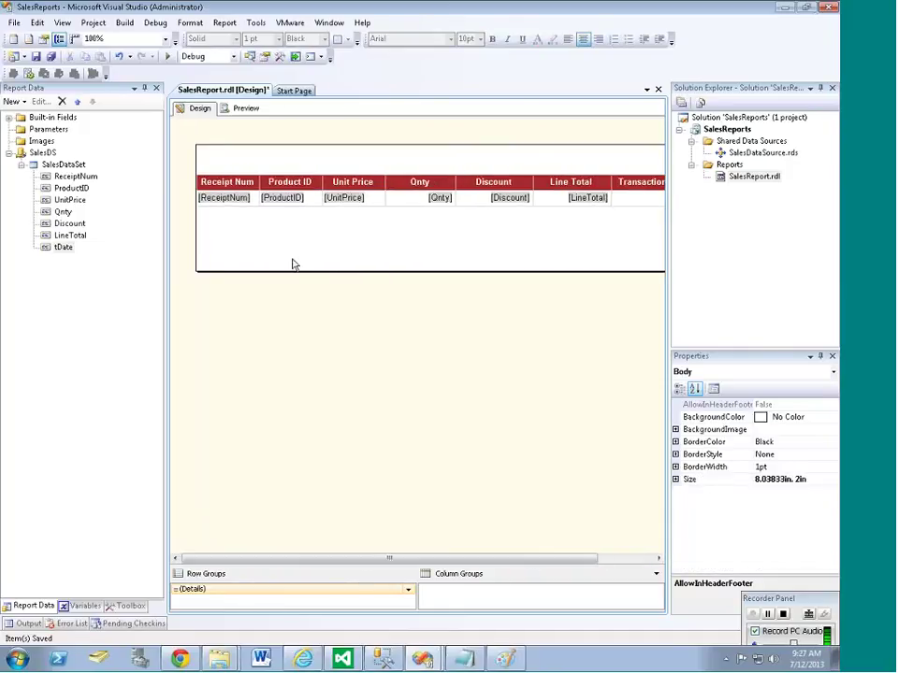
- Preview the formatted sales report, return to its design and save it
left_click(248, 109)
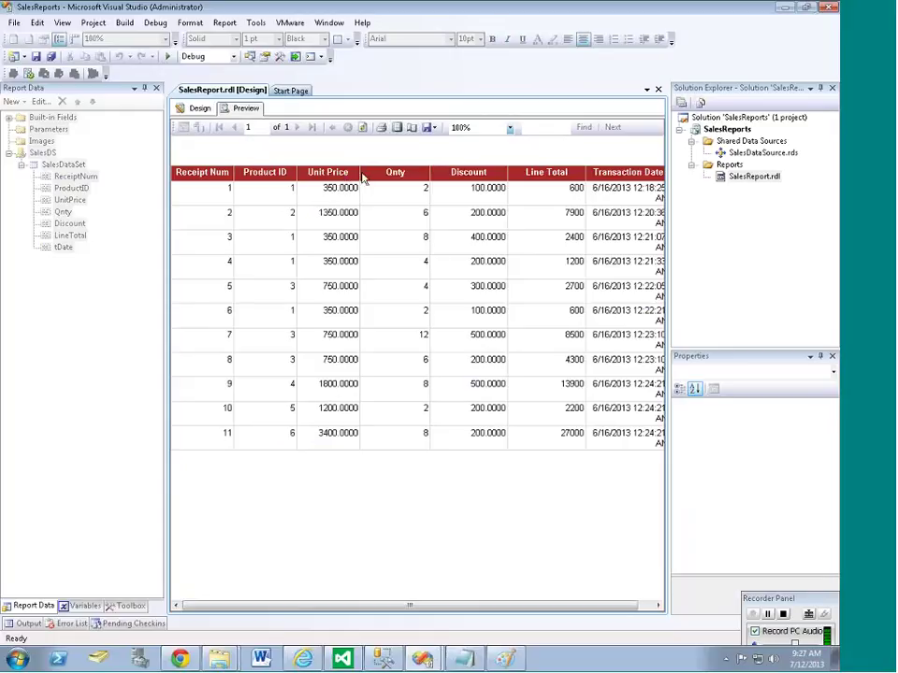
left_click(198, 108)
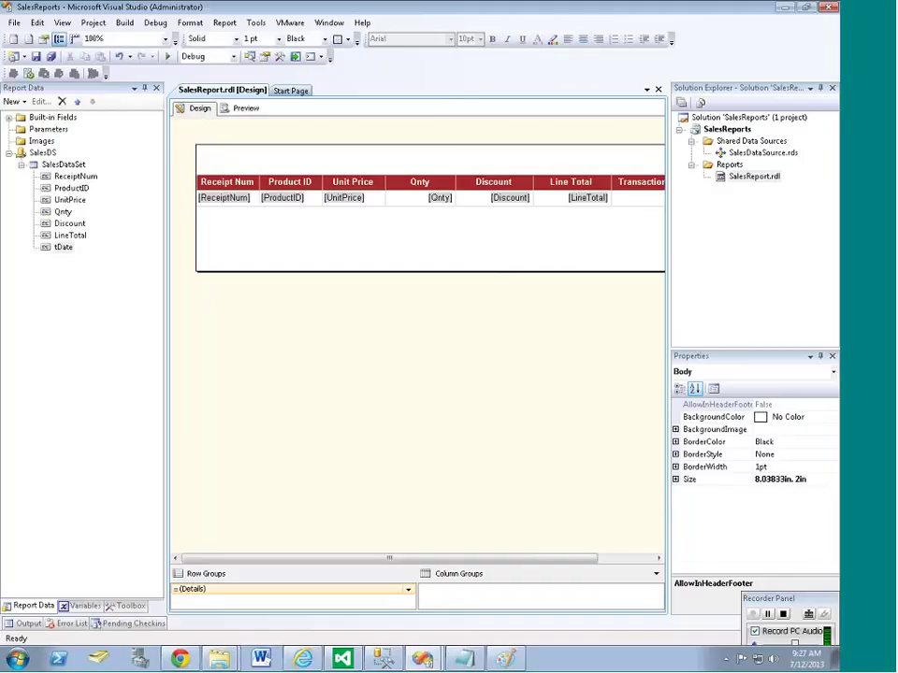
key("ctrl+s")
- Switch to SQL Server Management Studio and run the tbl_Sales query ordered by ProductID
mouse_move(498, 663)
left_click(384, 661)
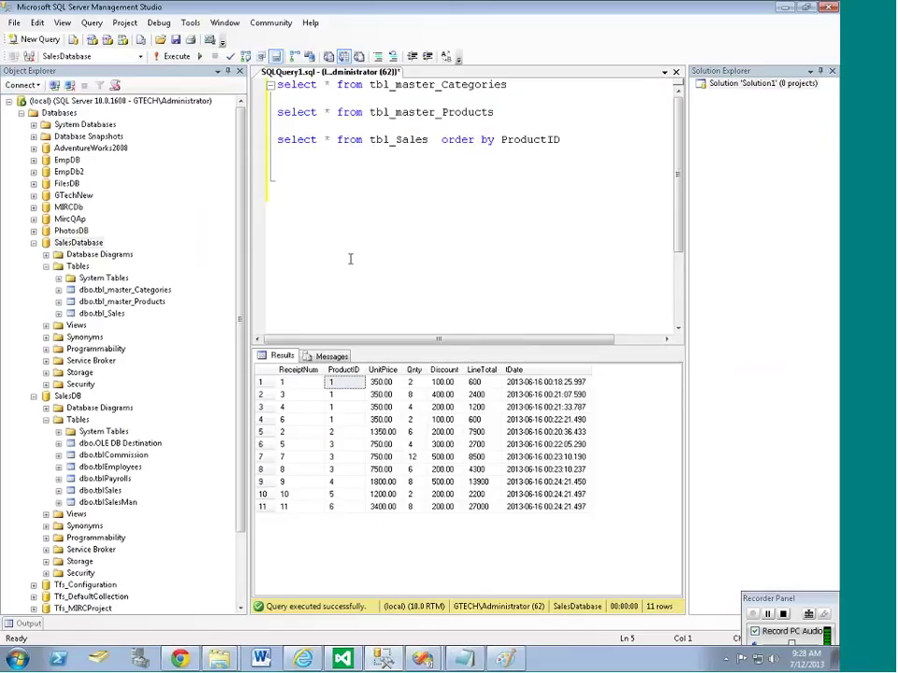
key("shift+Down")
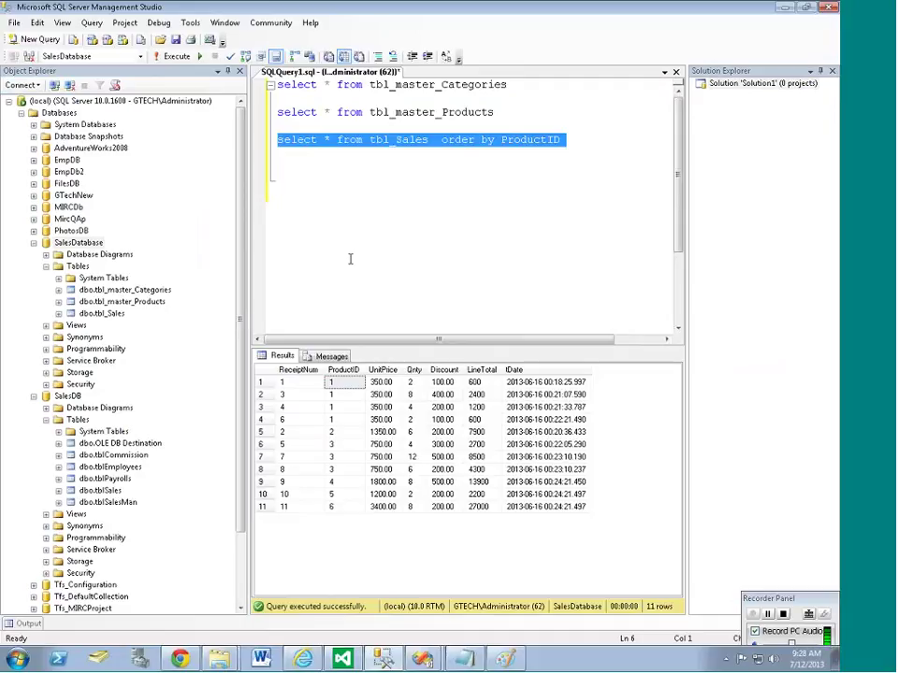
key("F5")
- Add an empty parenthesised subquery column aliased as ProductName after the asterisk in the tbl_Sales query
key("Left")
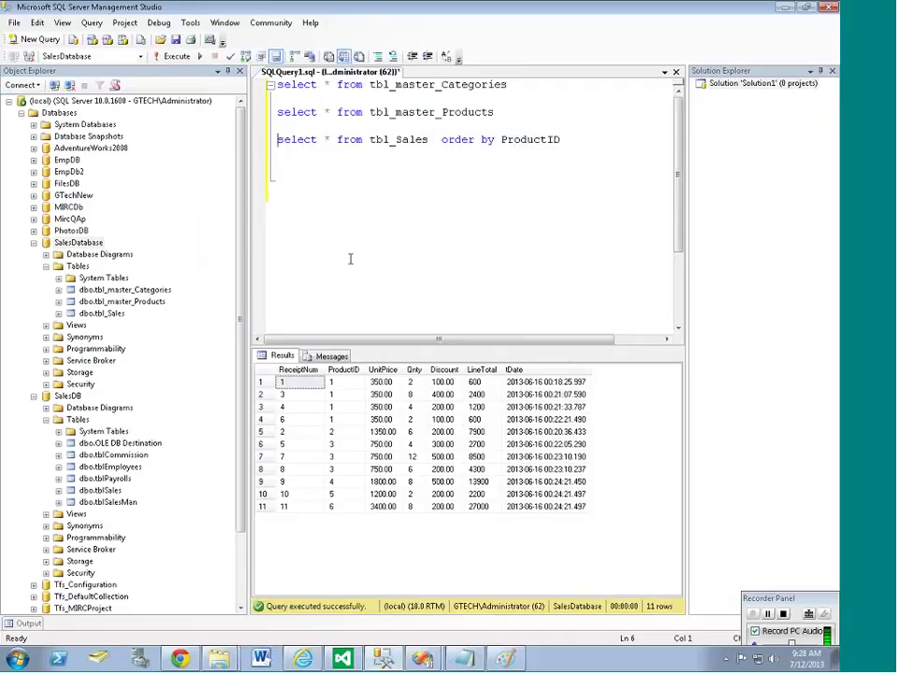
key("Right")
key("Right")
key("Right")
key("Right")
key("Right")
key("Right")
key("Right")
key("Right")
type(",")
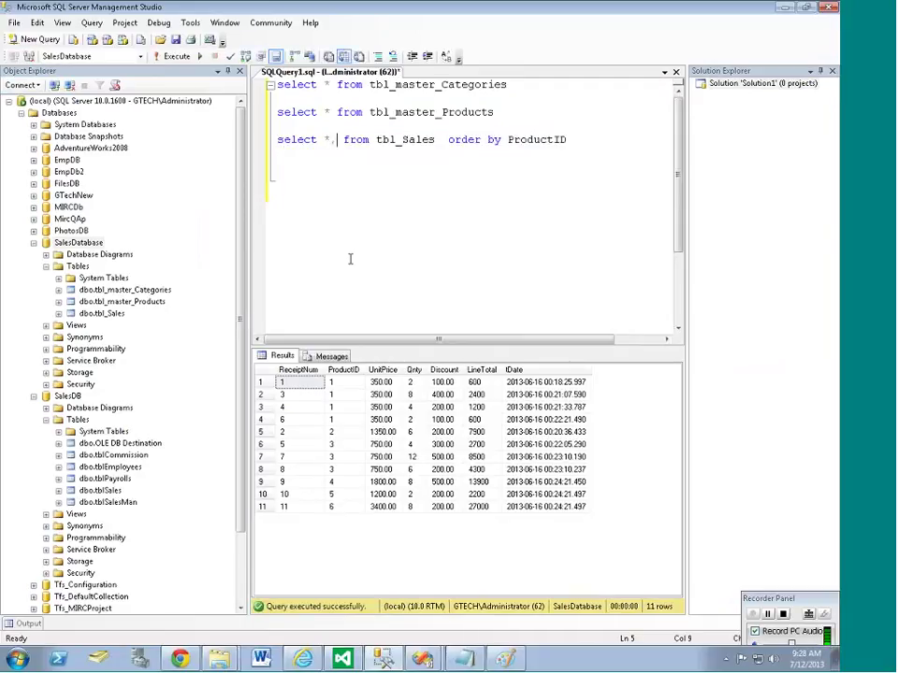
type(" (")
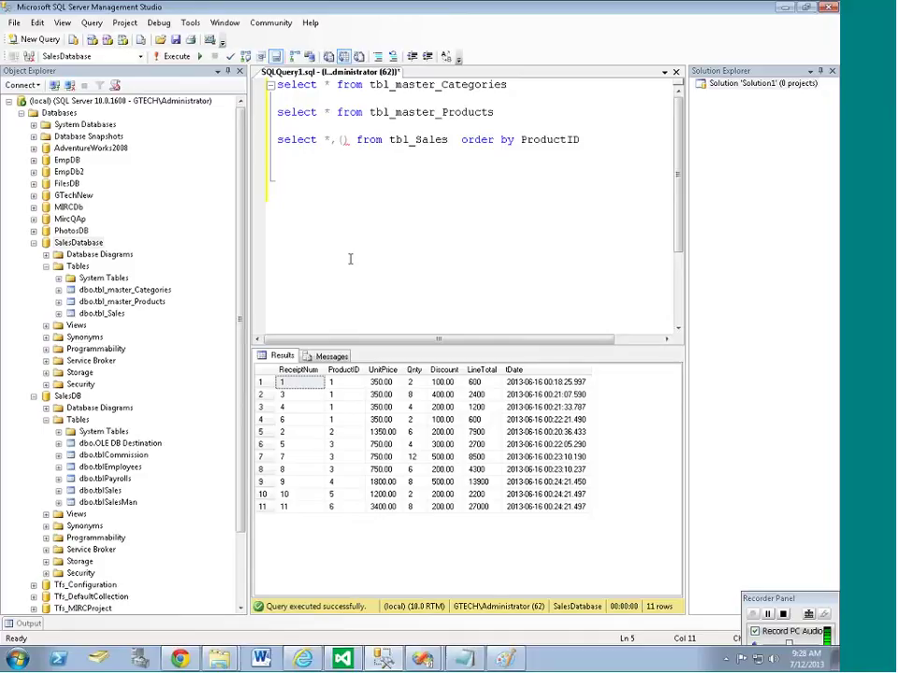
type("as ")
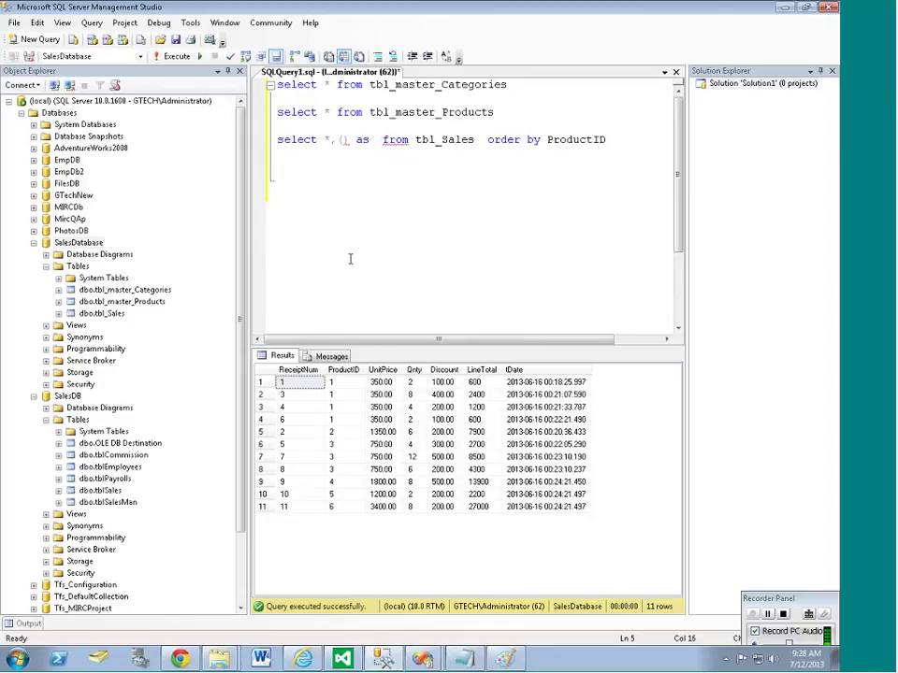
type("Produc")
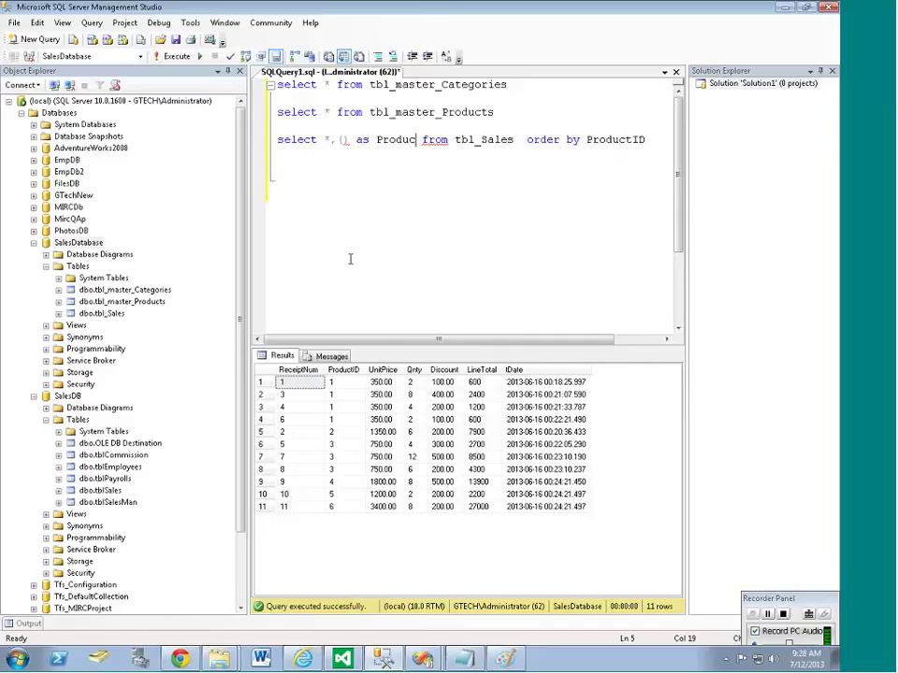
type("tName")
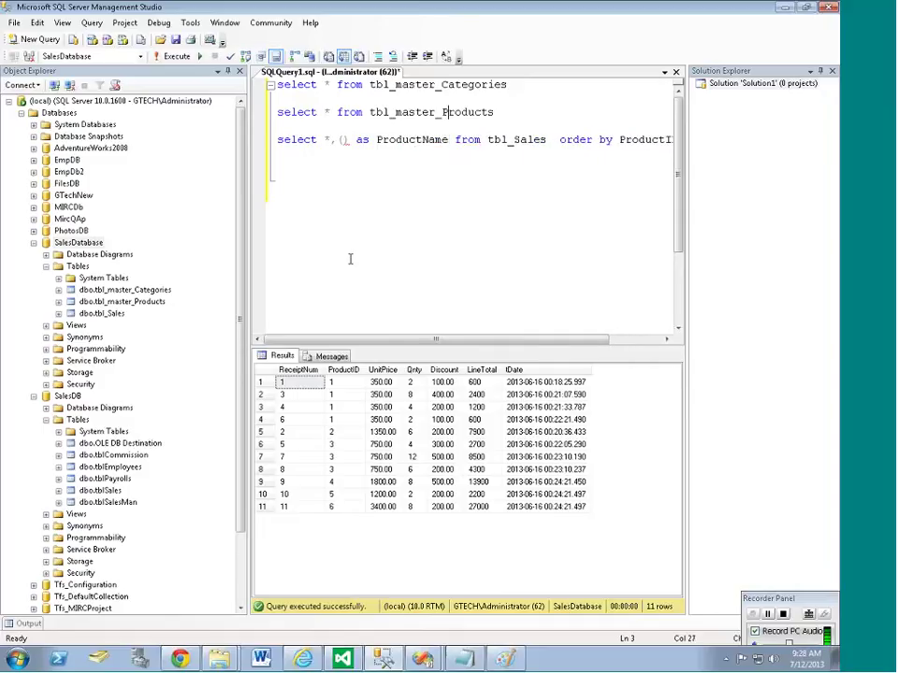
- Run only the tbl_master_Products query to check its columns and rows
key("Home")
key("shift+Down")
key("F5")
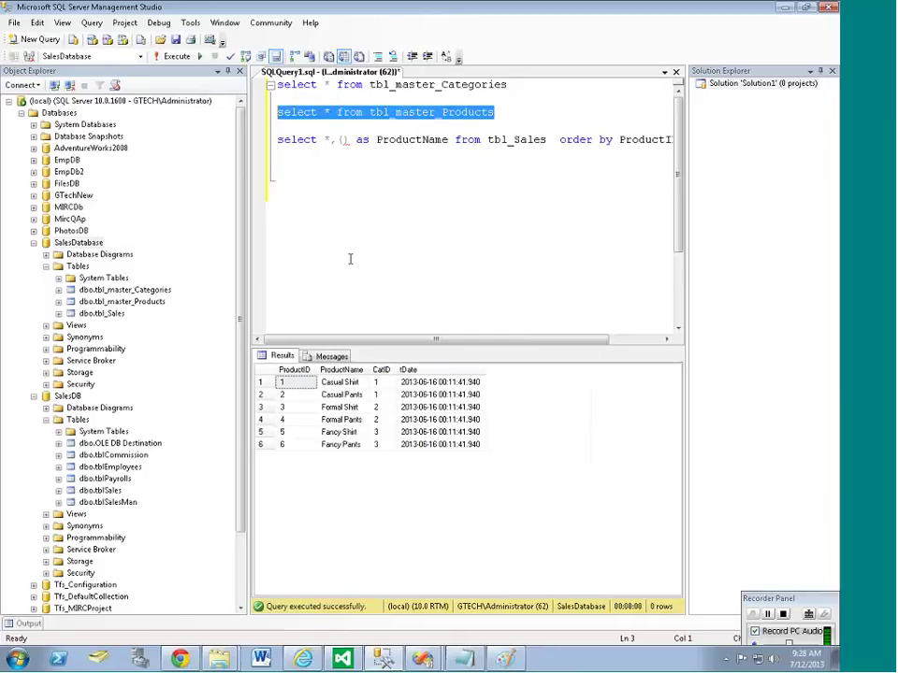
- Replace the asterisk in the tbl_master_Products query with ProductName
key("Up")
key("Right")
key("Right")
key("Right")
key("Right")
key("Right")
key("Right")
key("Right")
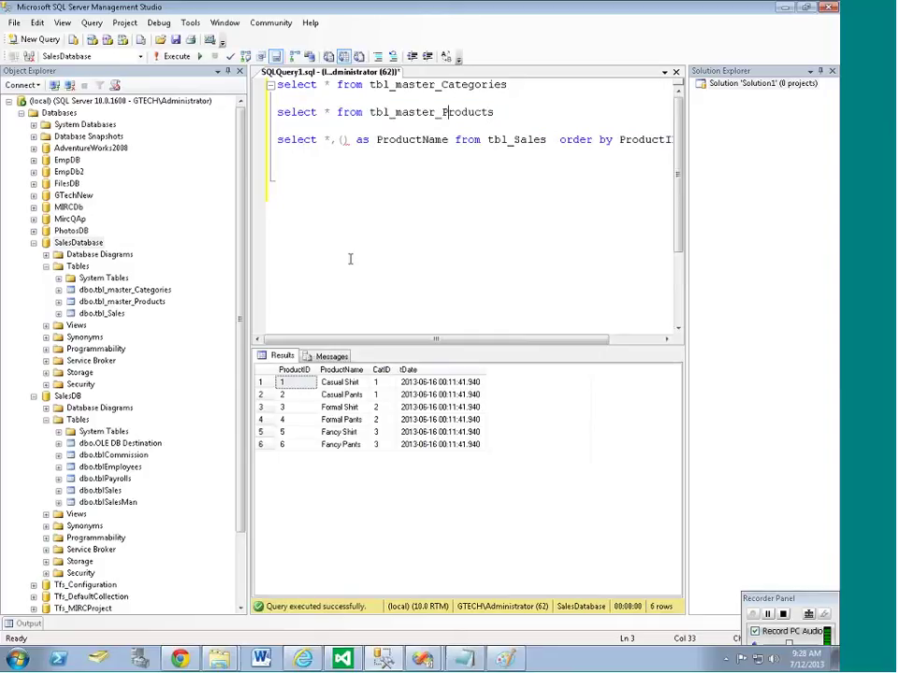
key("shift+Right")
type("ProductName")
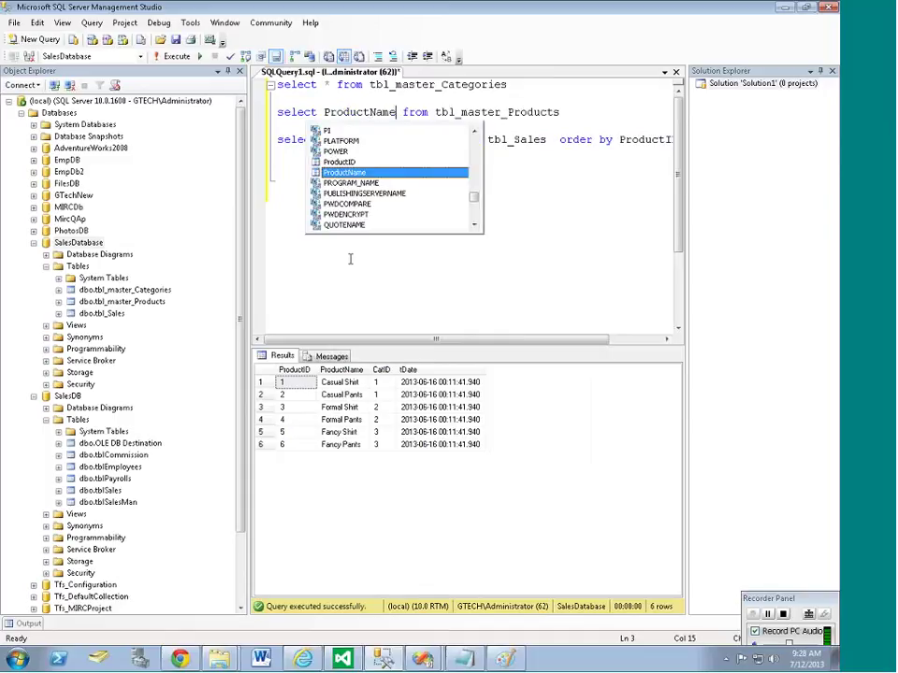
- Copy "select ProductName from tbl_master_Products" into the empty parentheses of the tbl_Sales query
key("End")
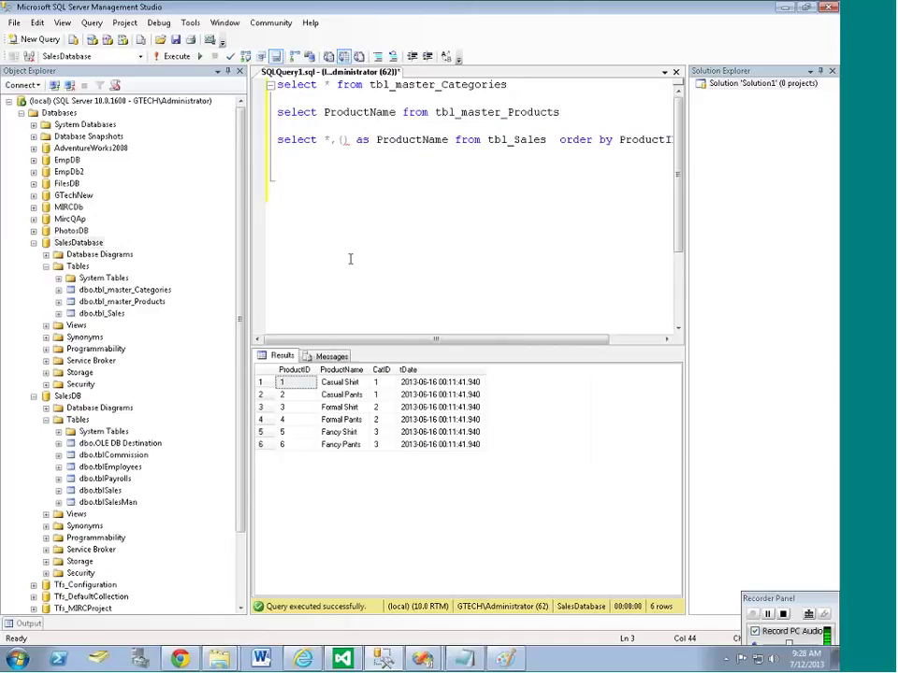
key("Right")
key("Right")
key("Right")
key("Right")
key("Right")
key("Right")
key("Right")
key("Right")
key("Right")
key("Right")
key("Right")
key("Right")
key("Right")
key("Left")
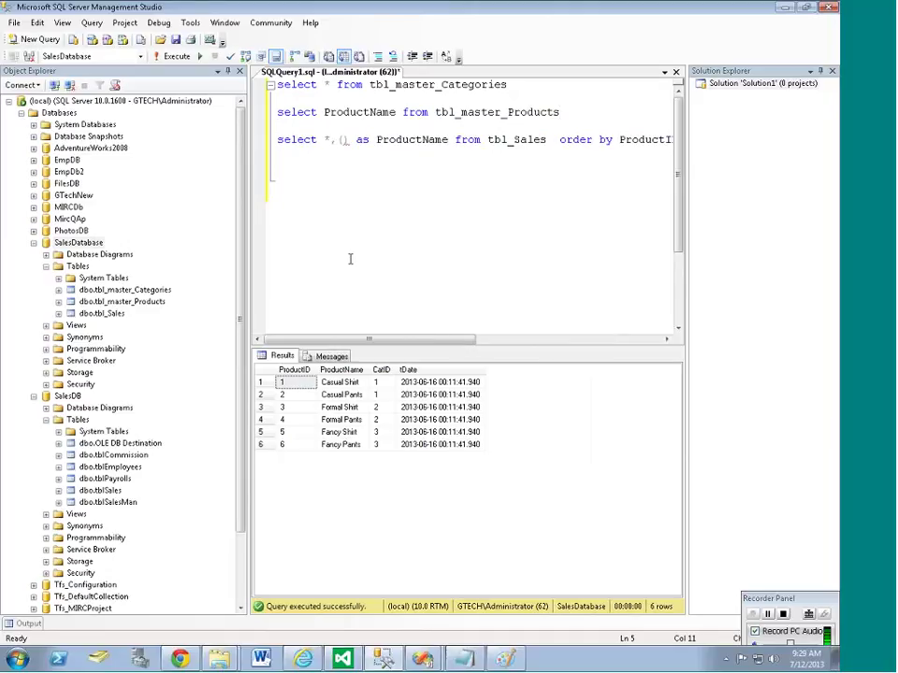
type("select ProductName from tbl_master_Products")
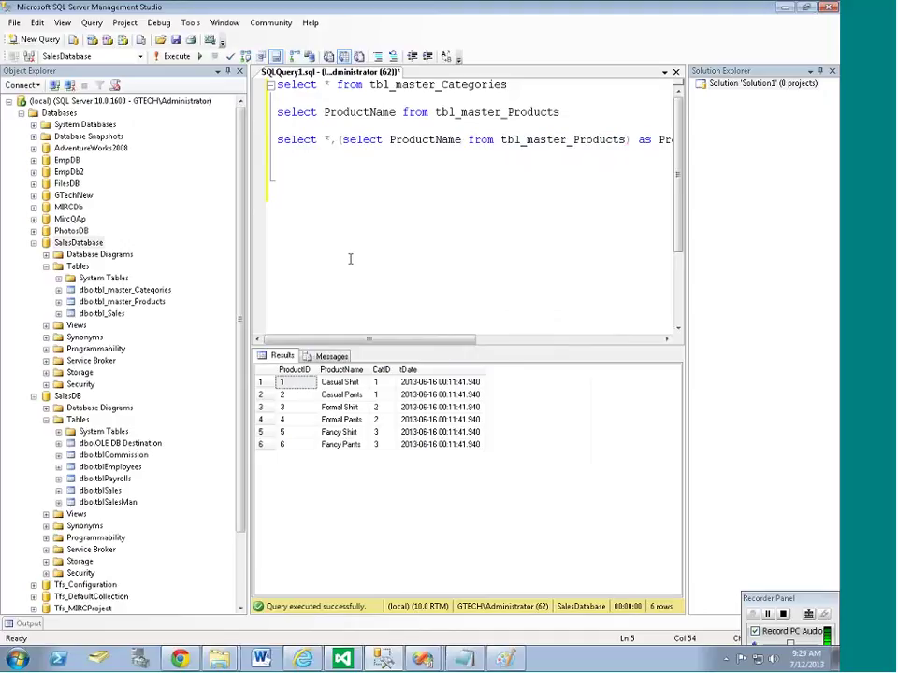
- Add the alias ts after tbl_Sales in the outer query
key("End")
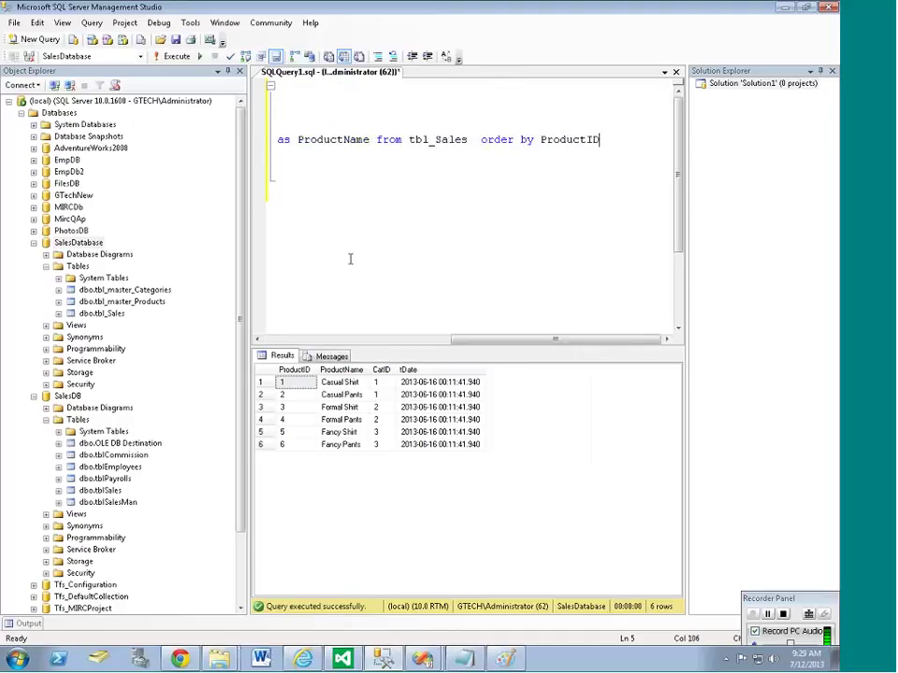
key("Left")
key("Left")
key("Left")
key("Left")
key("Left")
key("Left")
key("Left")
key("Left")
key("Left")
key("Left")
key("Left")
key("Left")
key("Left")
key("Left")
key("Left")
key("Left")
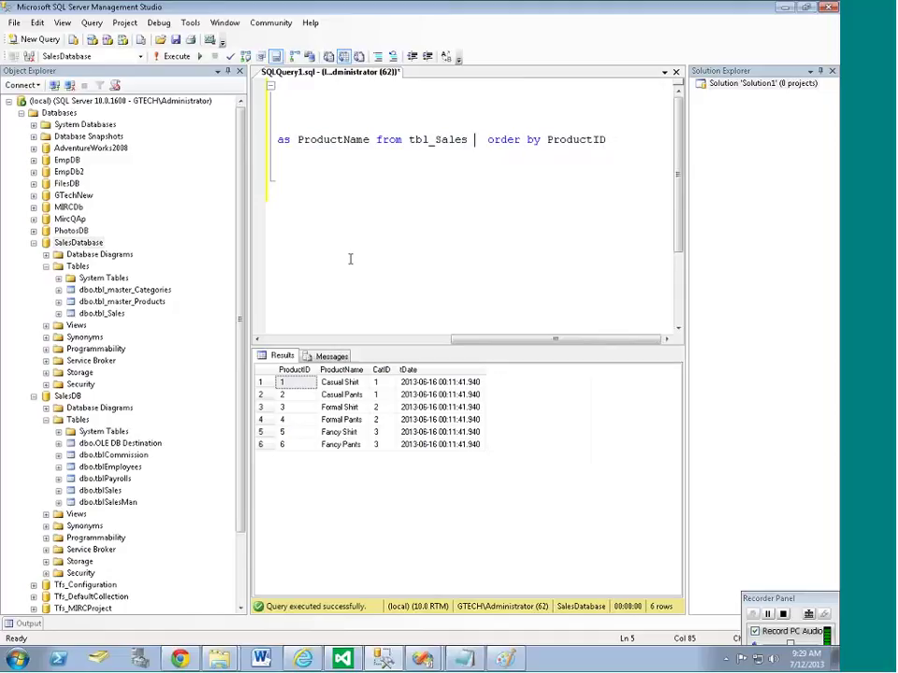
type("ts")
- Place the text cursor after tbl_master_Products inside the subquery's closing parenthesis, with a space before it
key("Left")
key("Left")
key("Left")
key("Left")
key("Left")
key("Left")
key("Left")
key("Left")
key("Left")
key("Left")
key("Left")
key("Left")
key("Left")
key("Left")
key("Left")
key("Left")
key("Left")
key("Left")
key("Left")
key("Left")
key("Left")
key("Left")
key("Left")
key("Left")
key("Left")
key("Left")
key("Left")
key("Left")
key("Left")
key("Left")
key("Left")
key("Left")
key("Left")
key("Left")
key("Left")
key("Left")
key("Left")
key("Left")
key("Left")
key("Left")
key("Left")
key("Left")
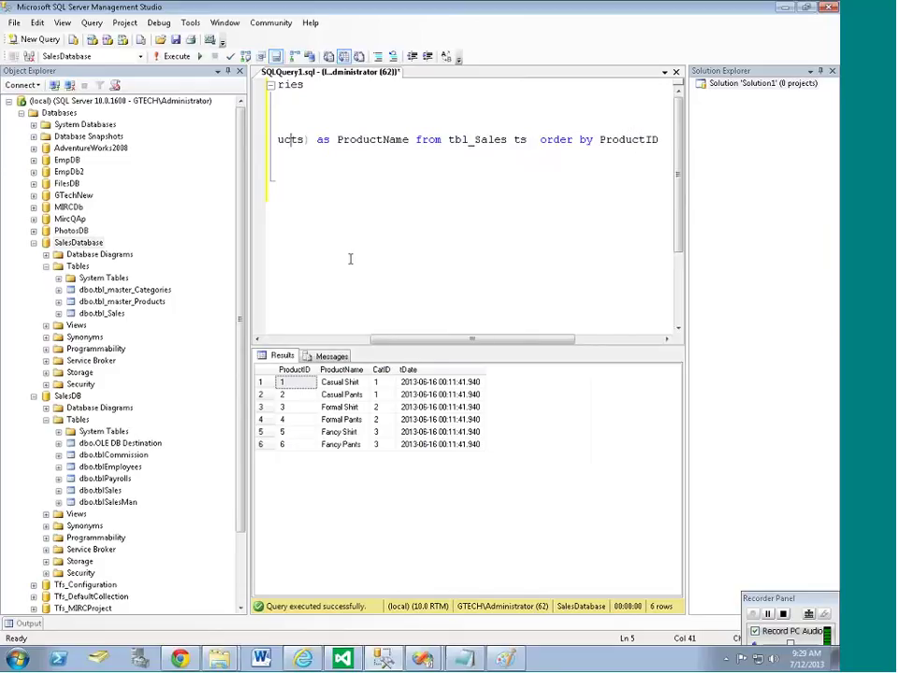
key("Right")
key("Right")
key("Right")
key("Right")
key("Right")
key("Right")
key("Right")
key("Right")
key("Right")
key("Right")
key("Right")
key("Right")
key("Right")
key("Right")
key("Right")
key("Right")
key("Right")
key("Right")
key("Right")
key("Right")
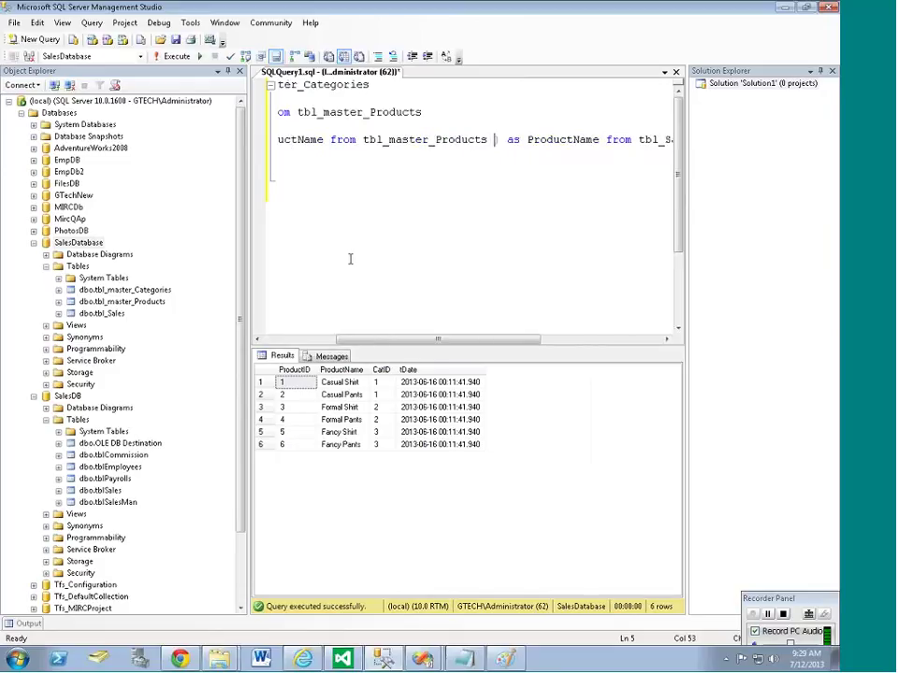